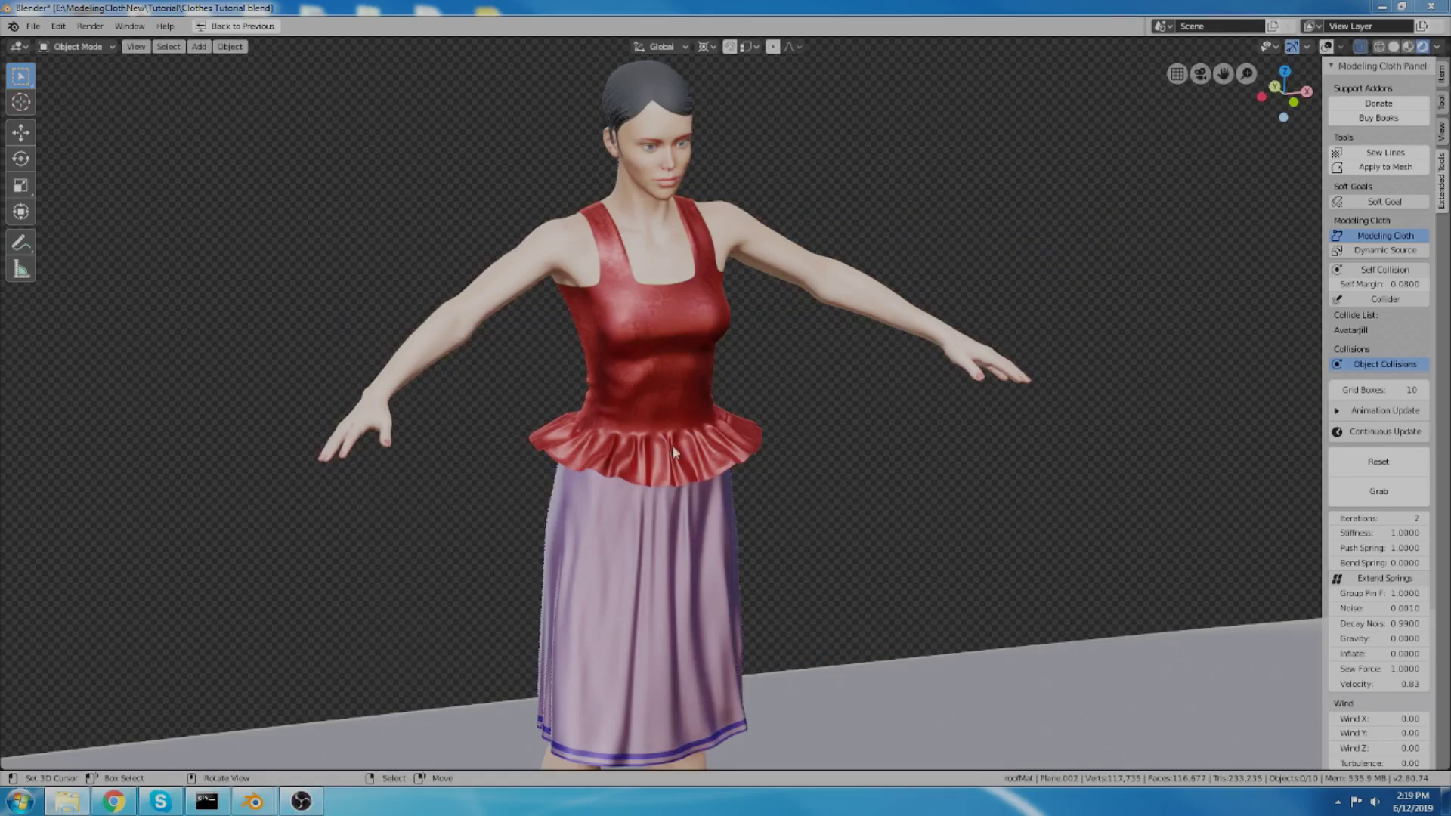
middle_drag(769, 474, 784, 361)
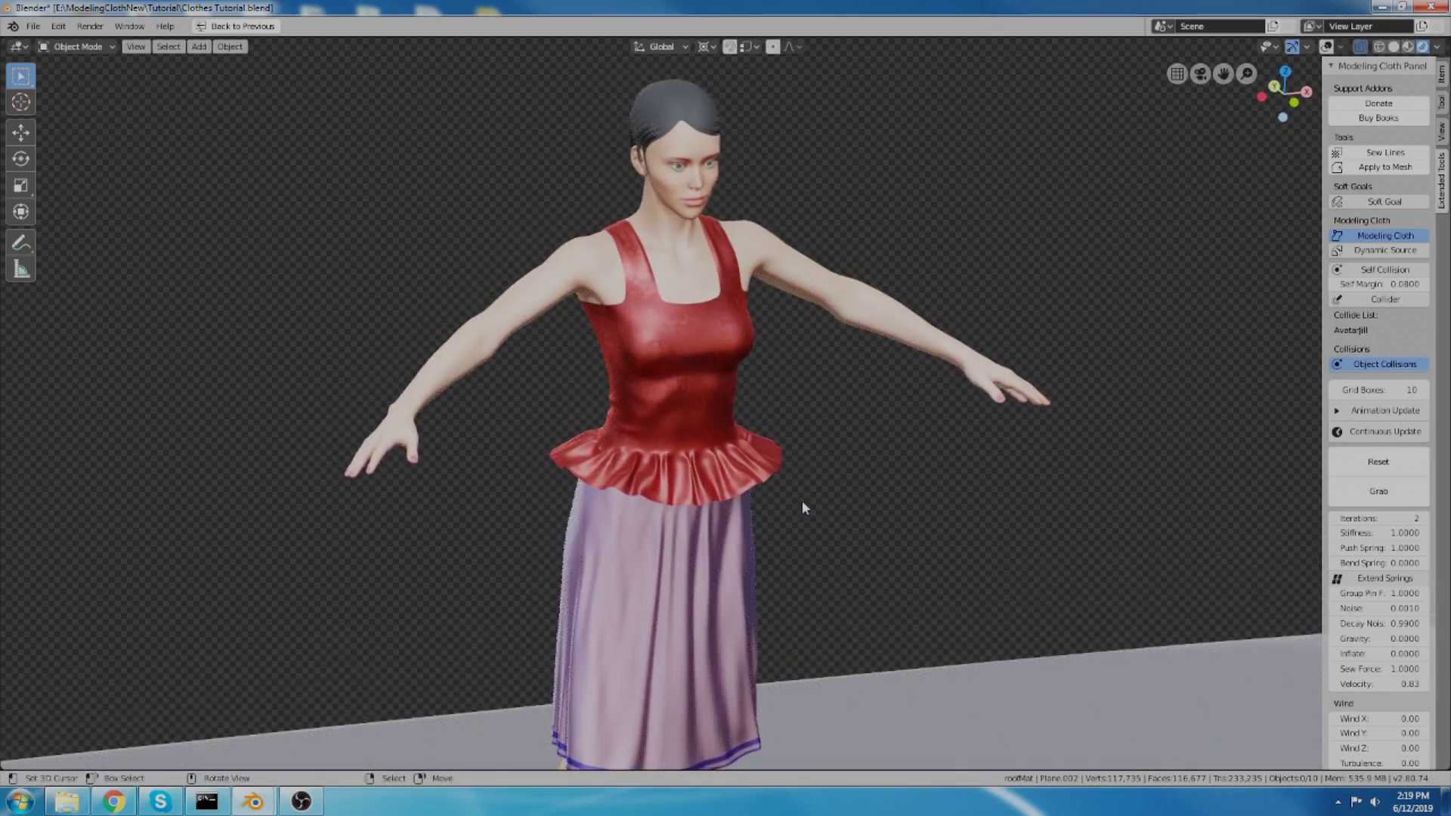
middle_drag(815, 554, 819, 488)
middle_drag(778, 577, 720, 577)
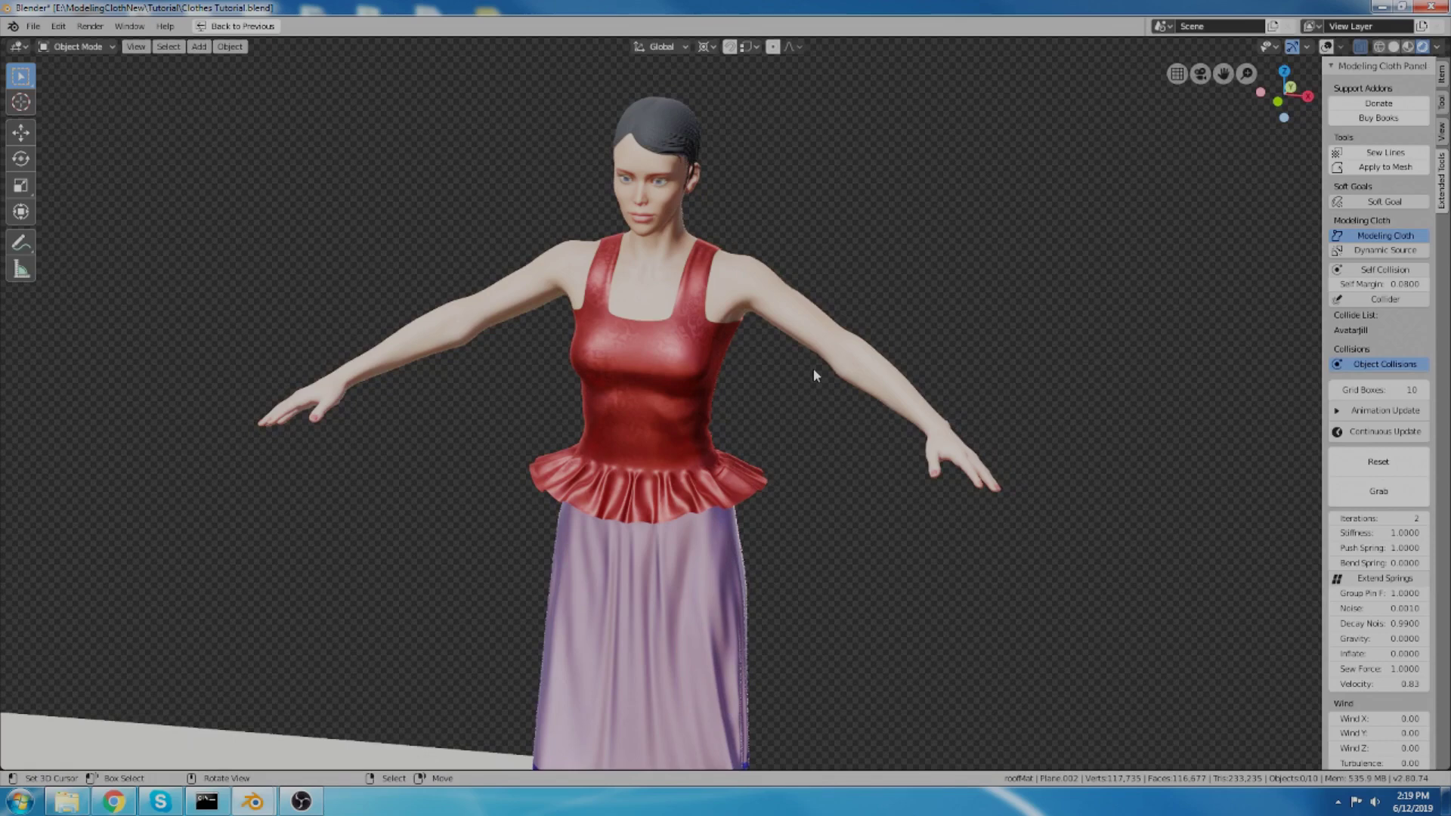
middle_drag(817, 387, 810, 373)
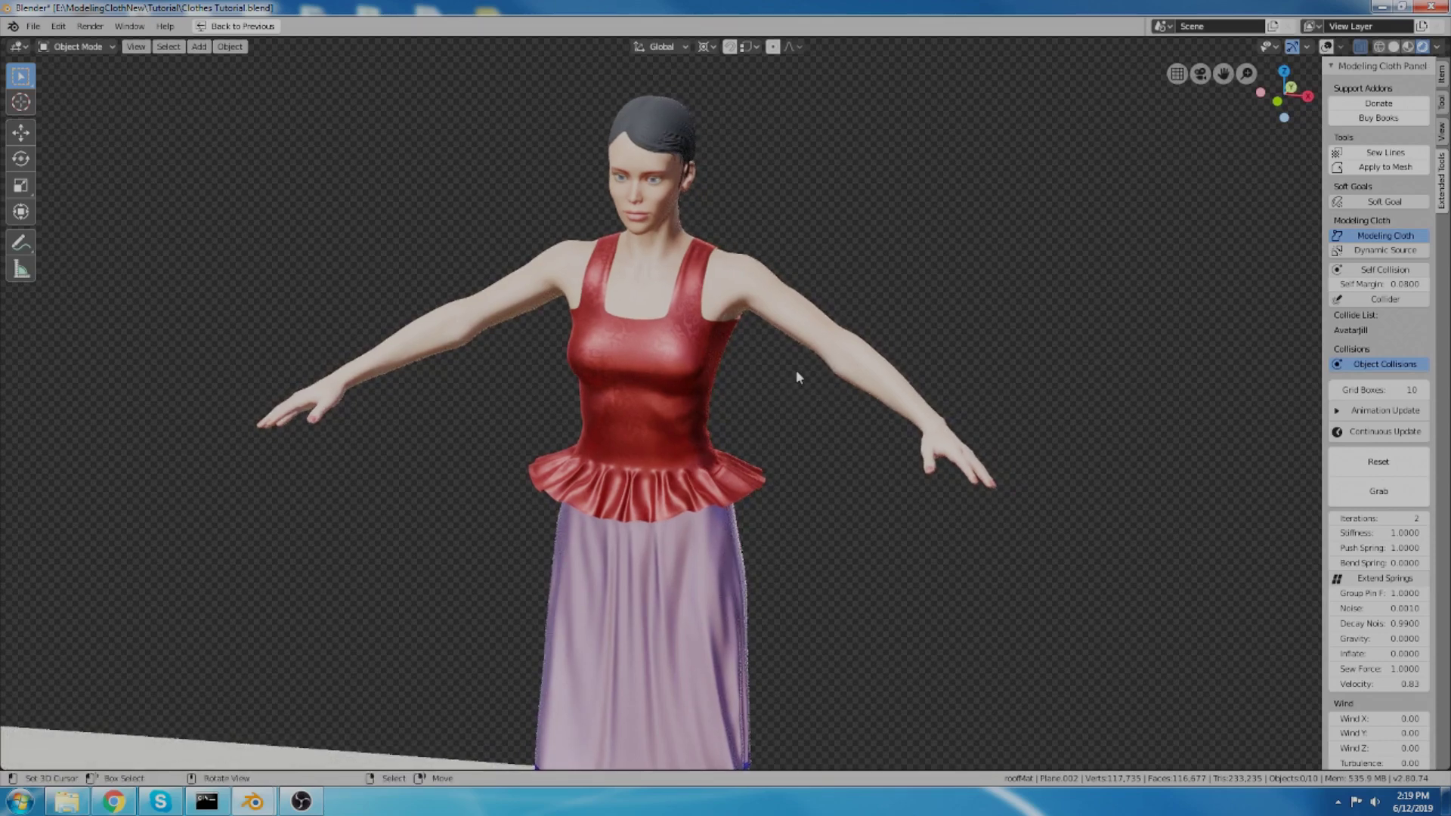
middle_drag(760, 435, 745, 458)
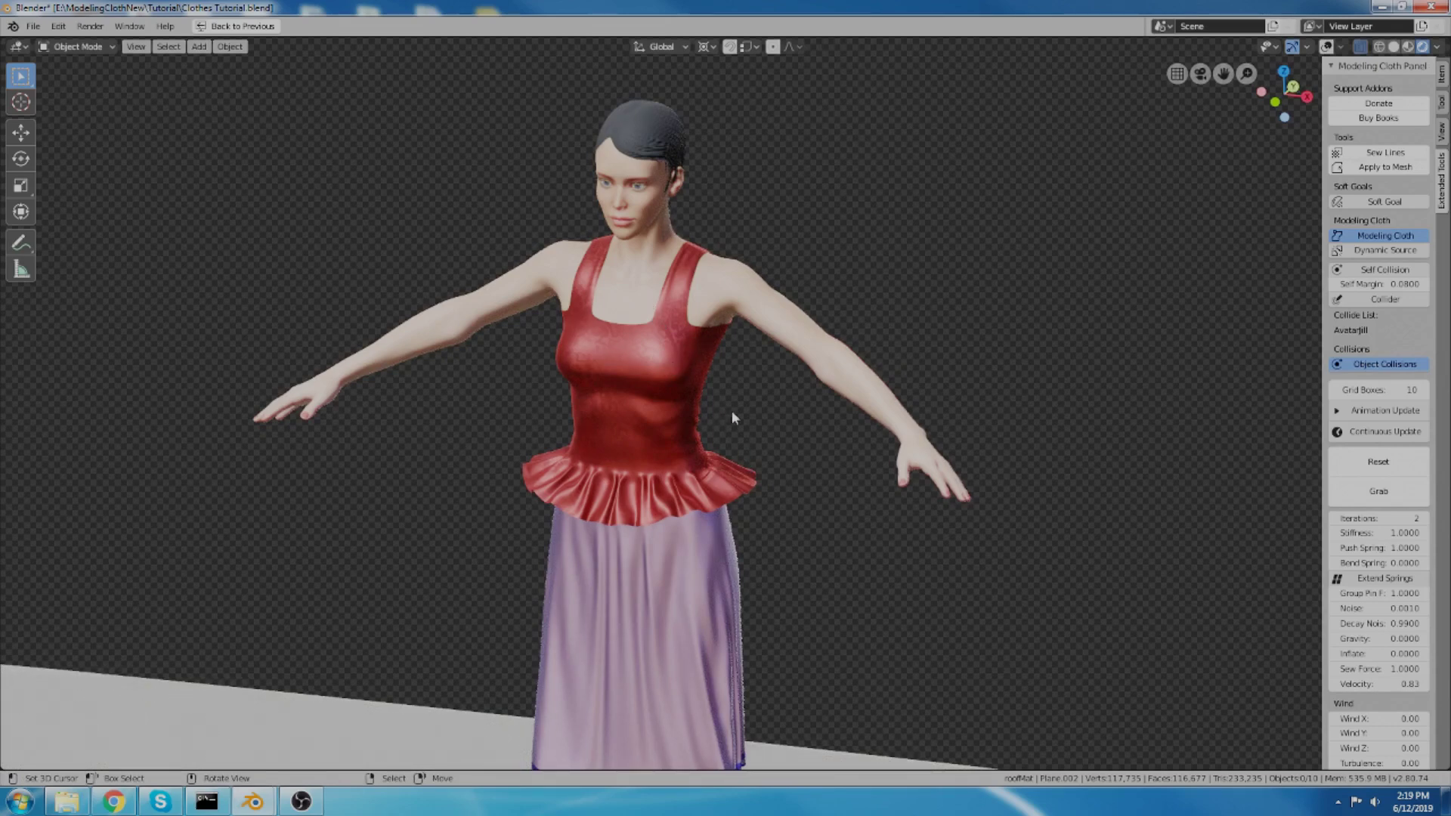
Step: Turn on the viewport overlays and delete the red top from the avatar
scroll(731, 411, up, 1)
click(704, 486)
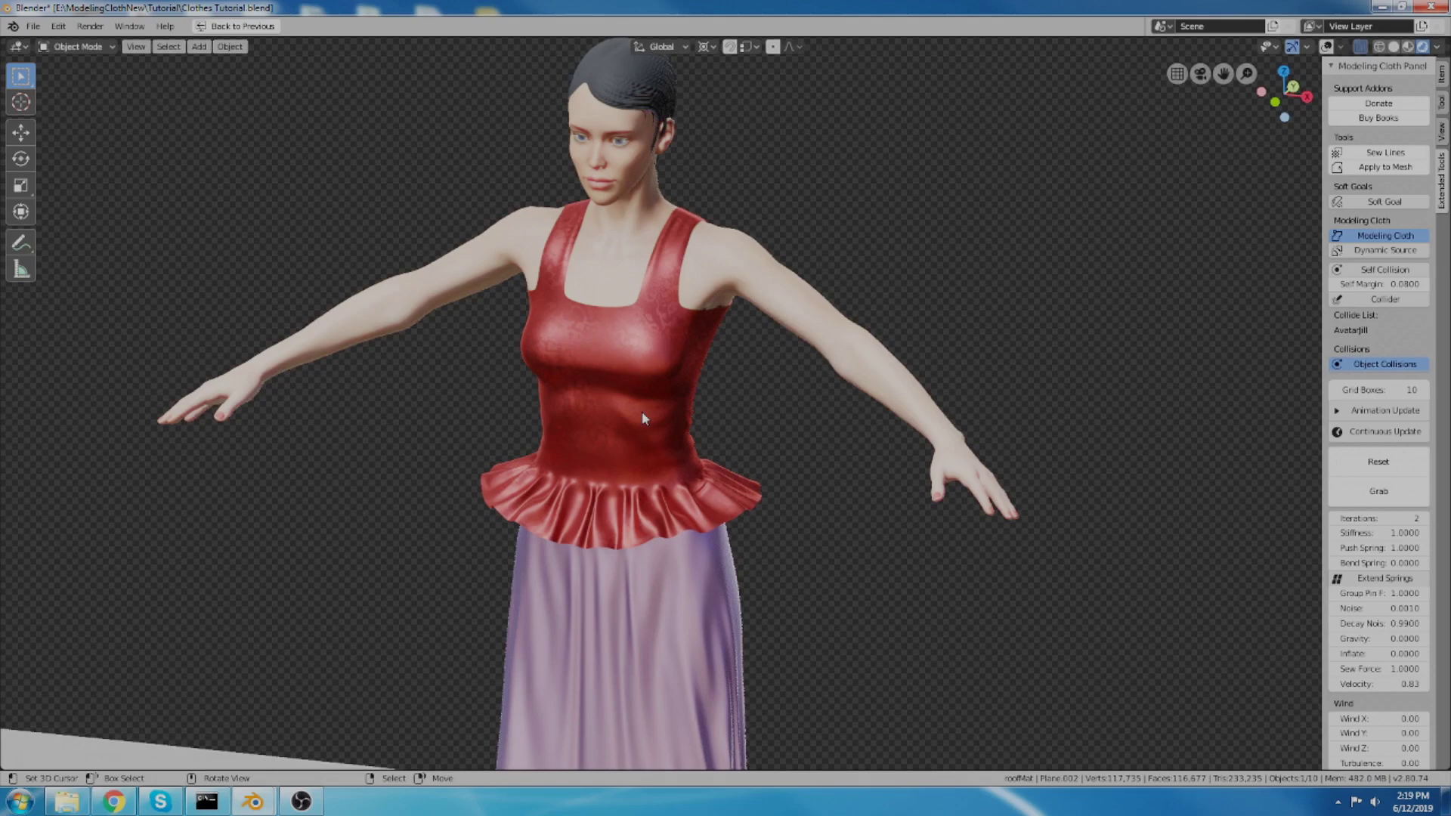
click(1326, 47)
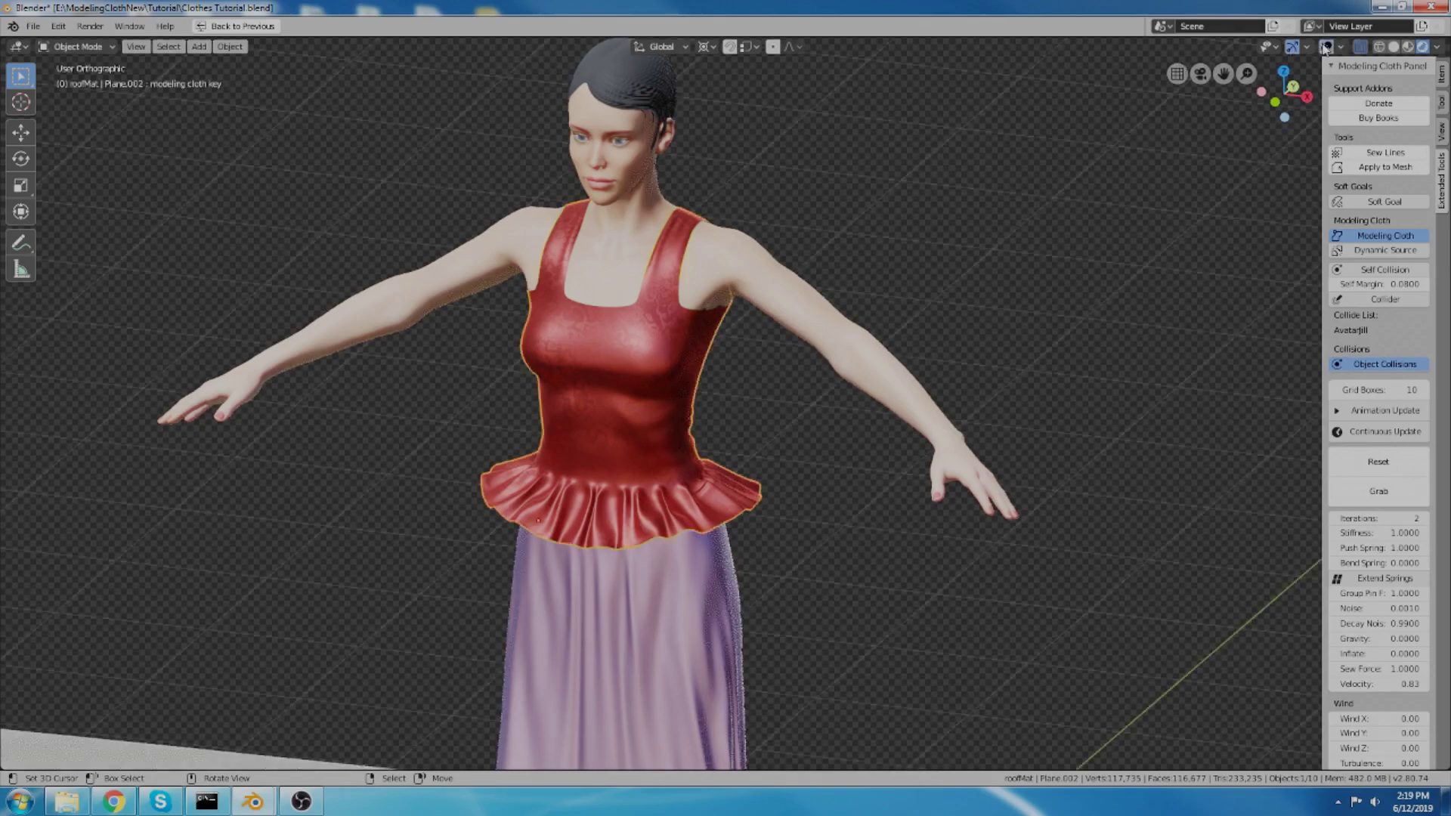
middle_drag(743, 324, 809, 464)
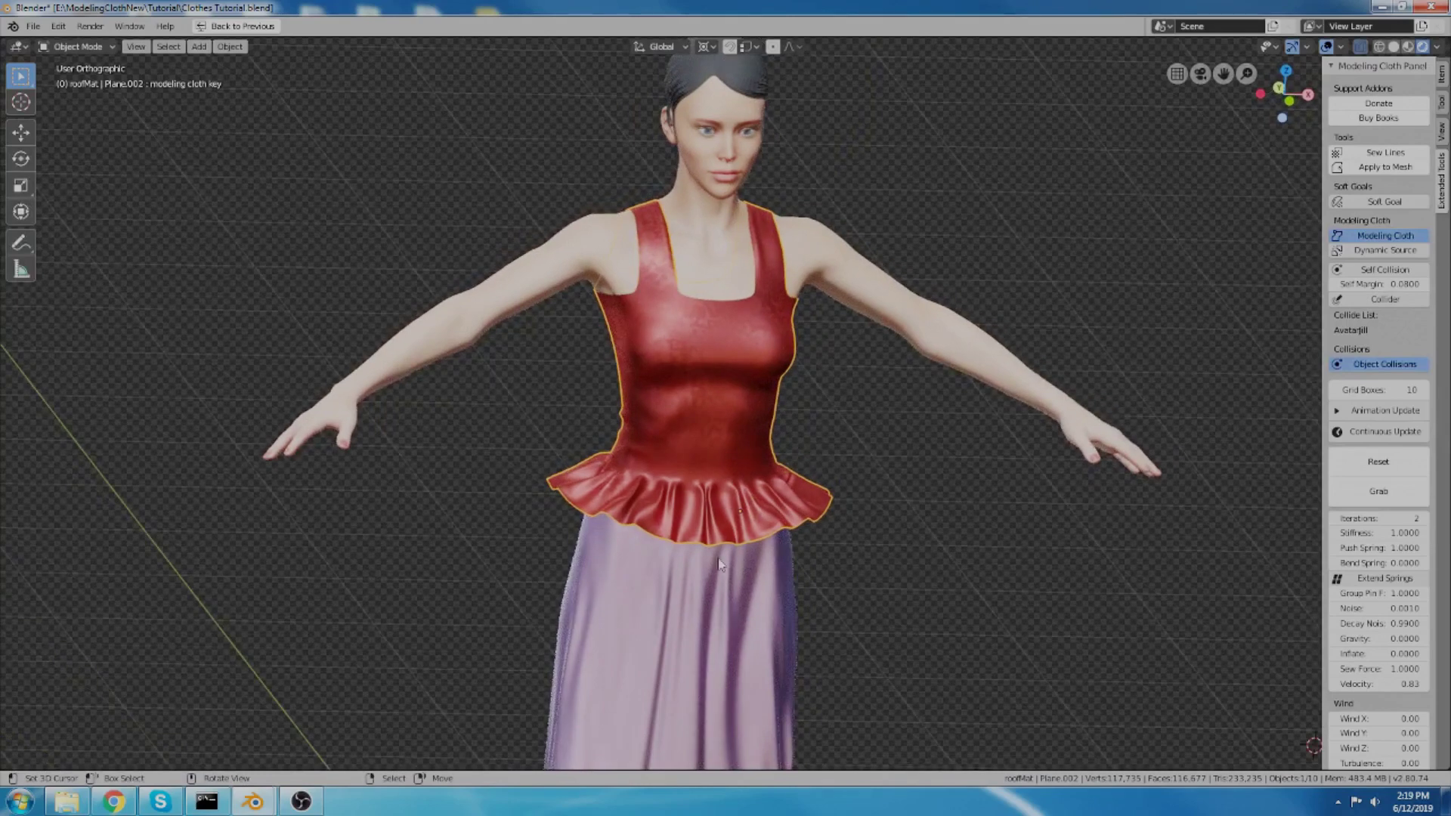
middle_drag(699, 343, 628, 343)
scroll(627, 350, up, 5)
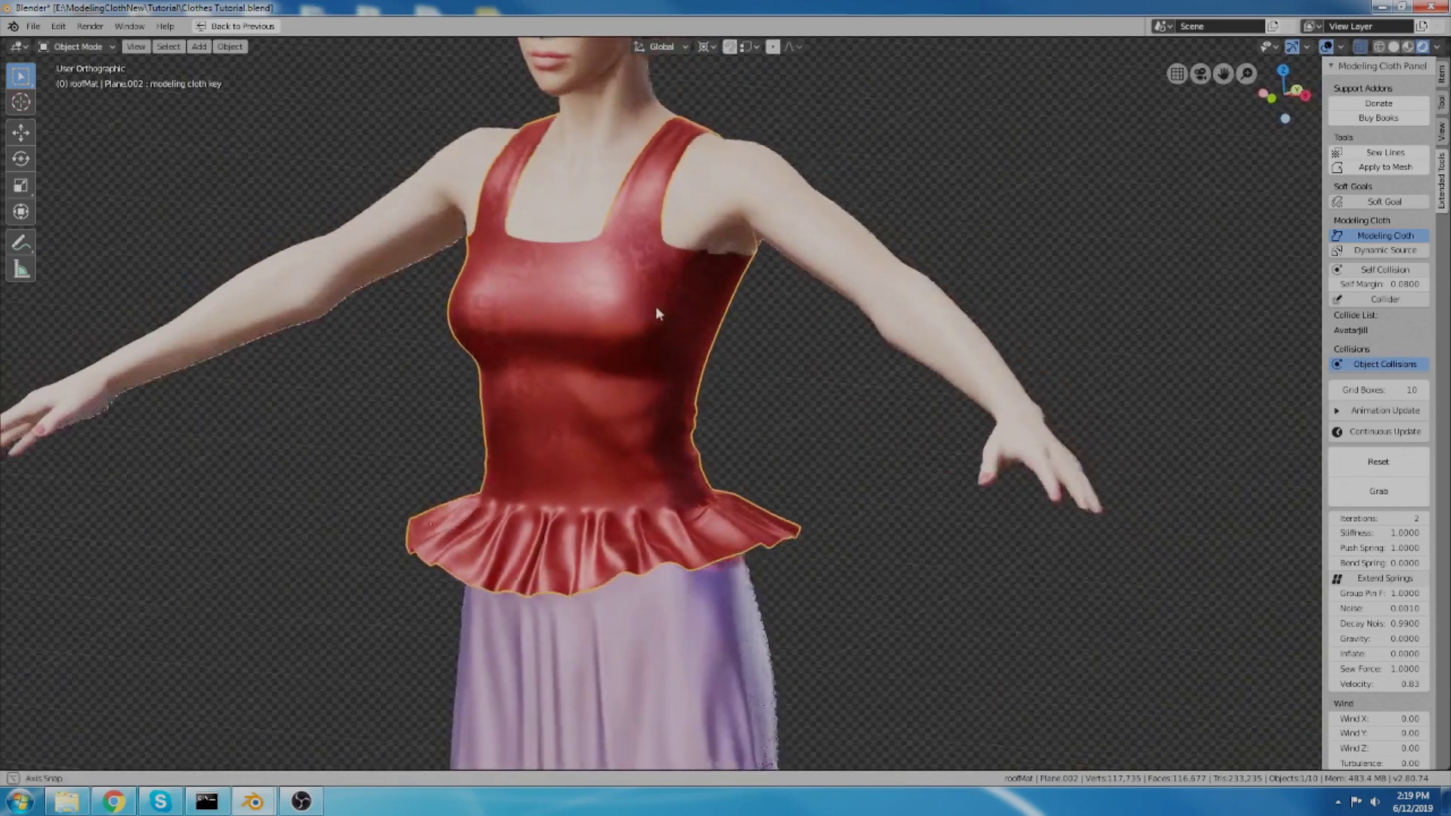
middle_drag(646, 404, 773, 427)
key(x)
click(699, 420)
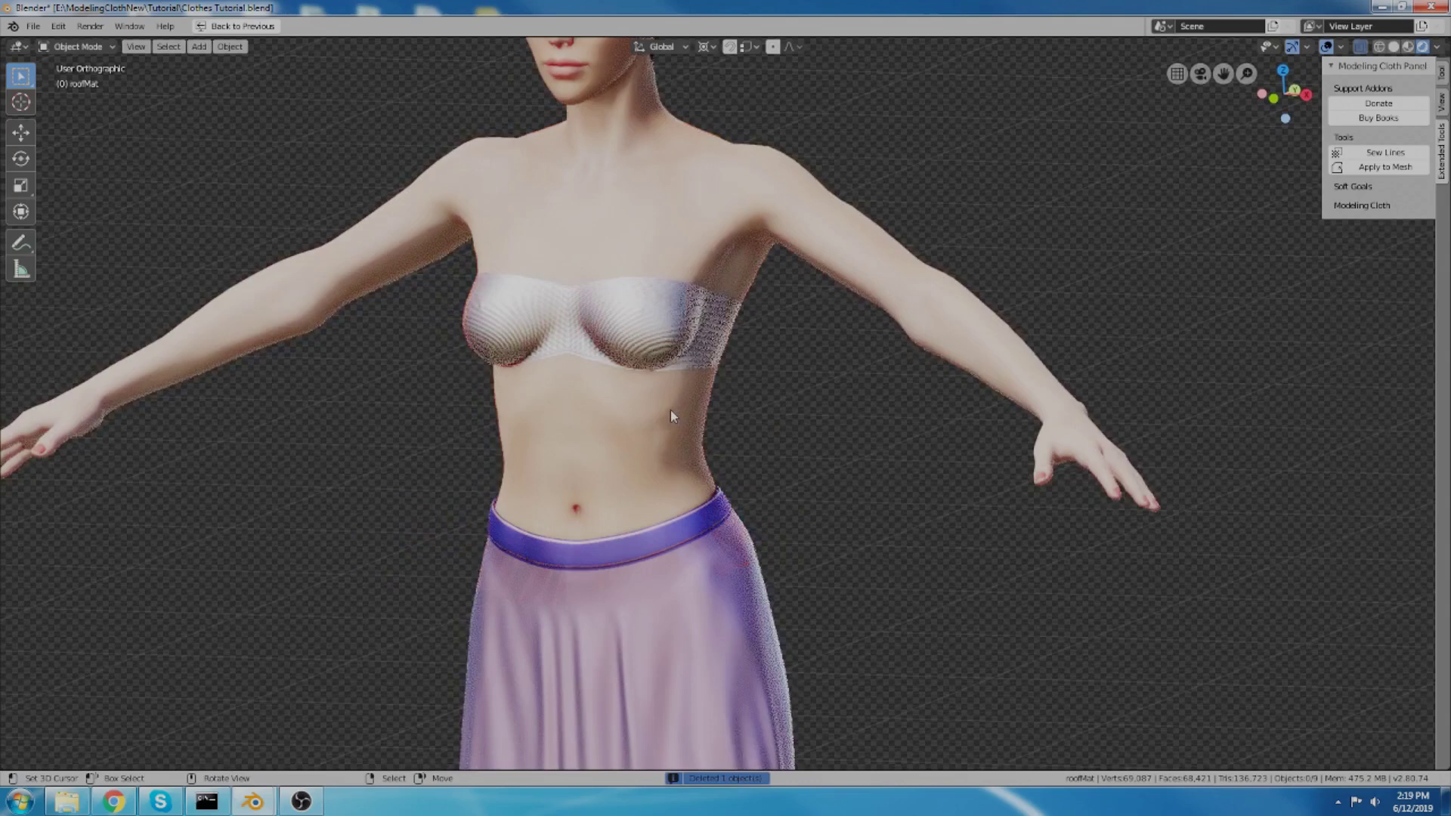
Step: Snap the 3D cursor to the selected skirt
scroll(709, 413, up, 3)
scroll(711, 468, down, 3)
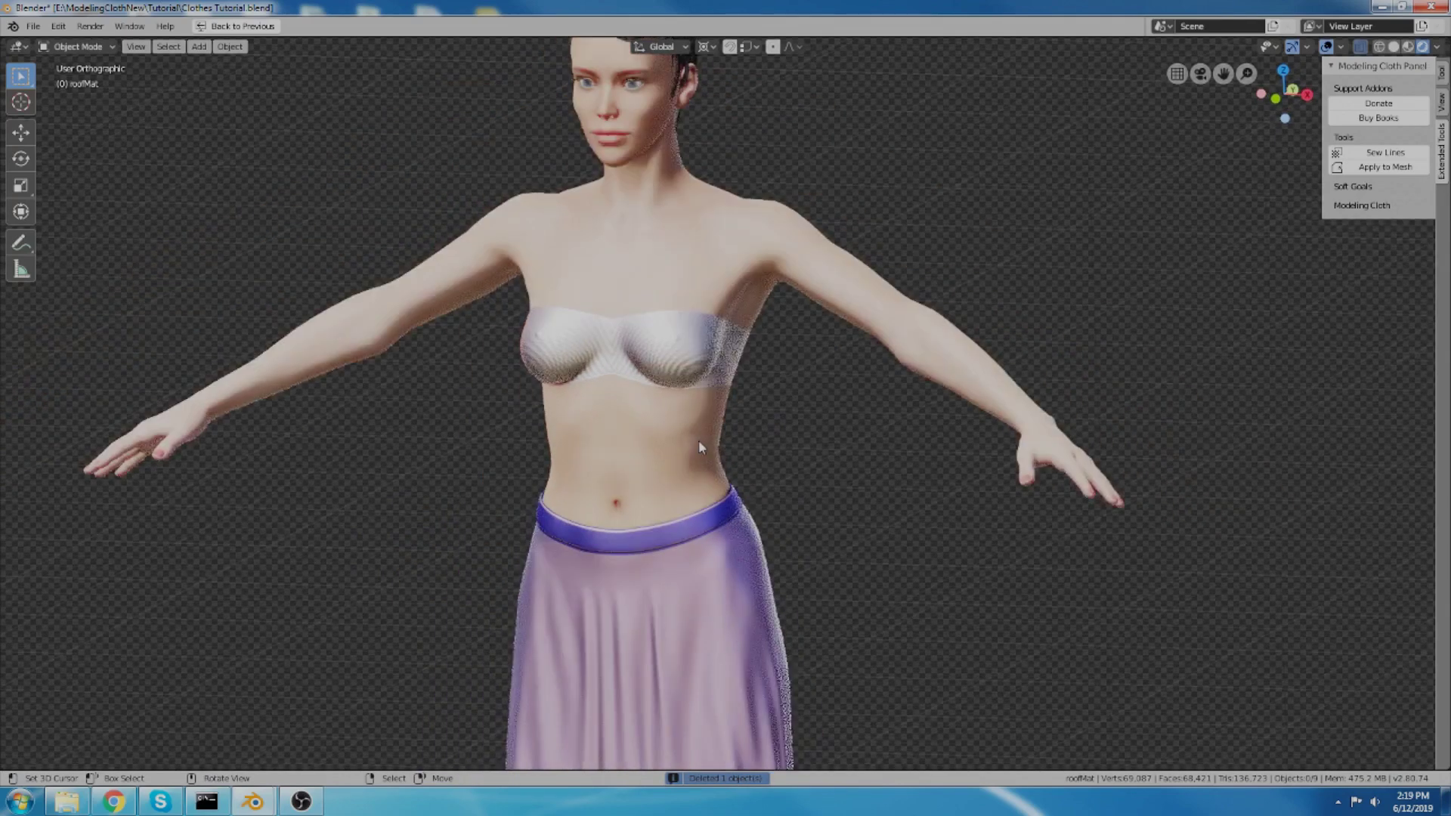
scroll(665, 393, up, 2)
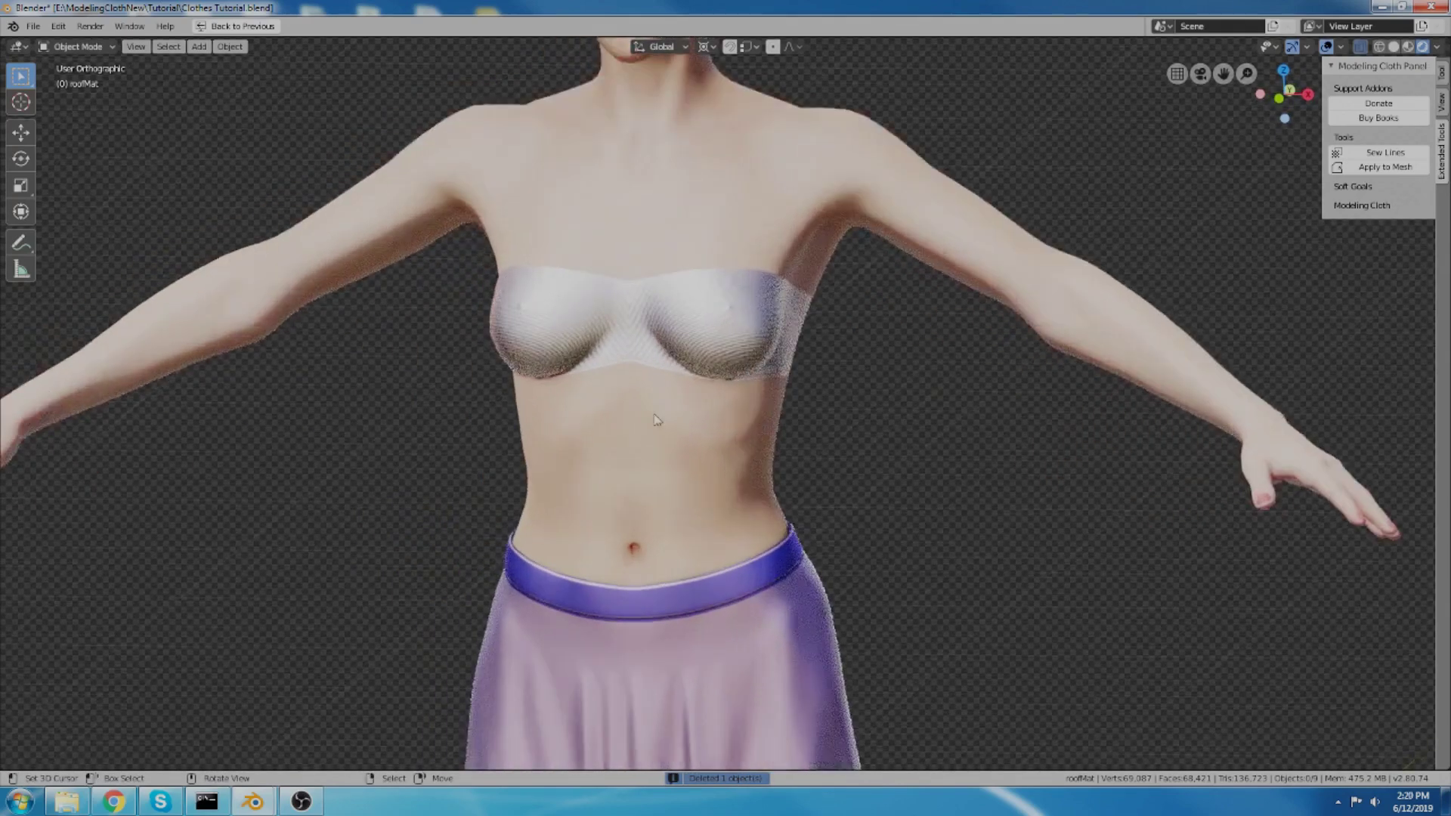
click(635, 415)
key(KP_1)
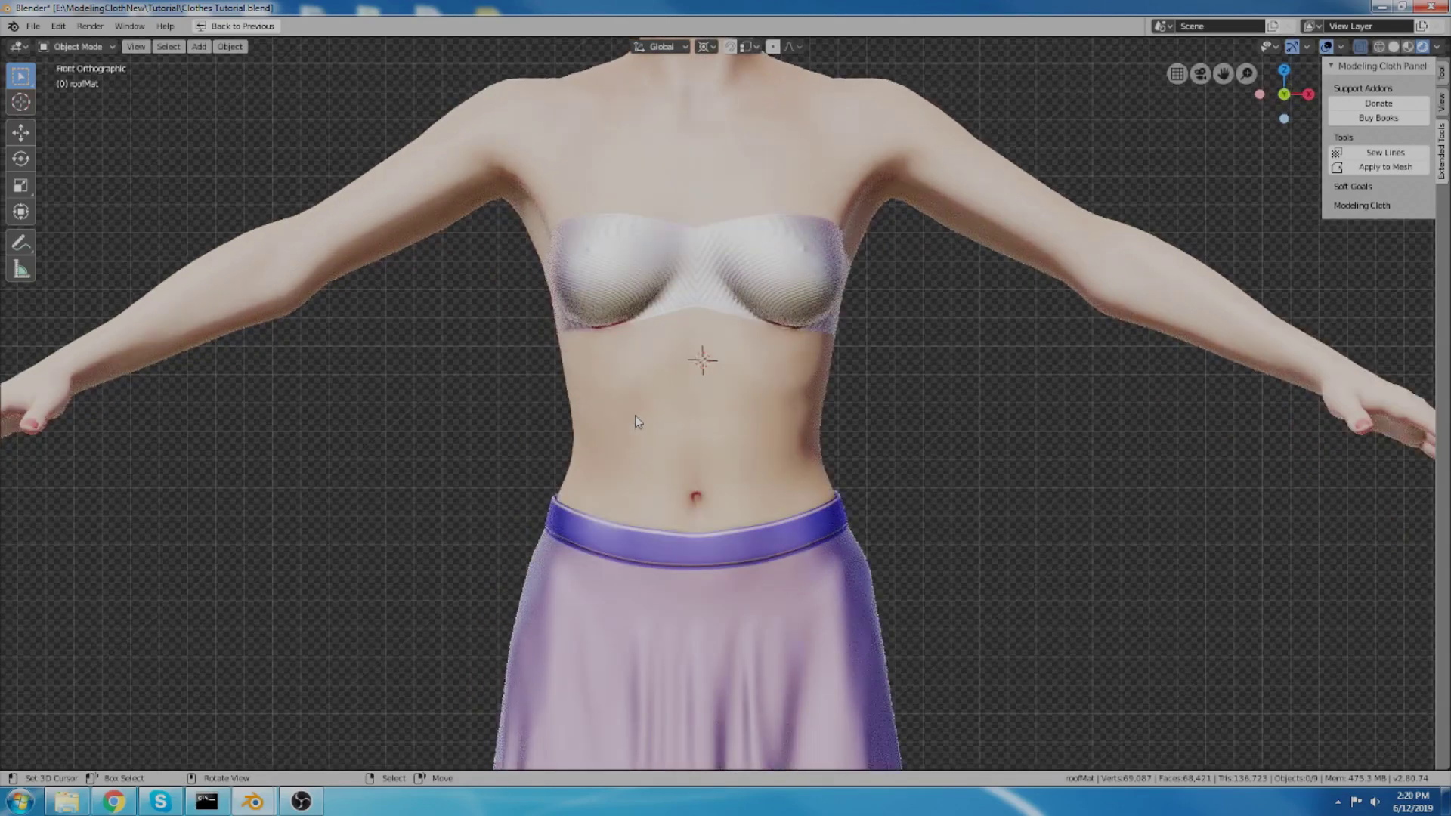
click(564, 550)
key(shift+s)
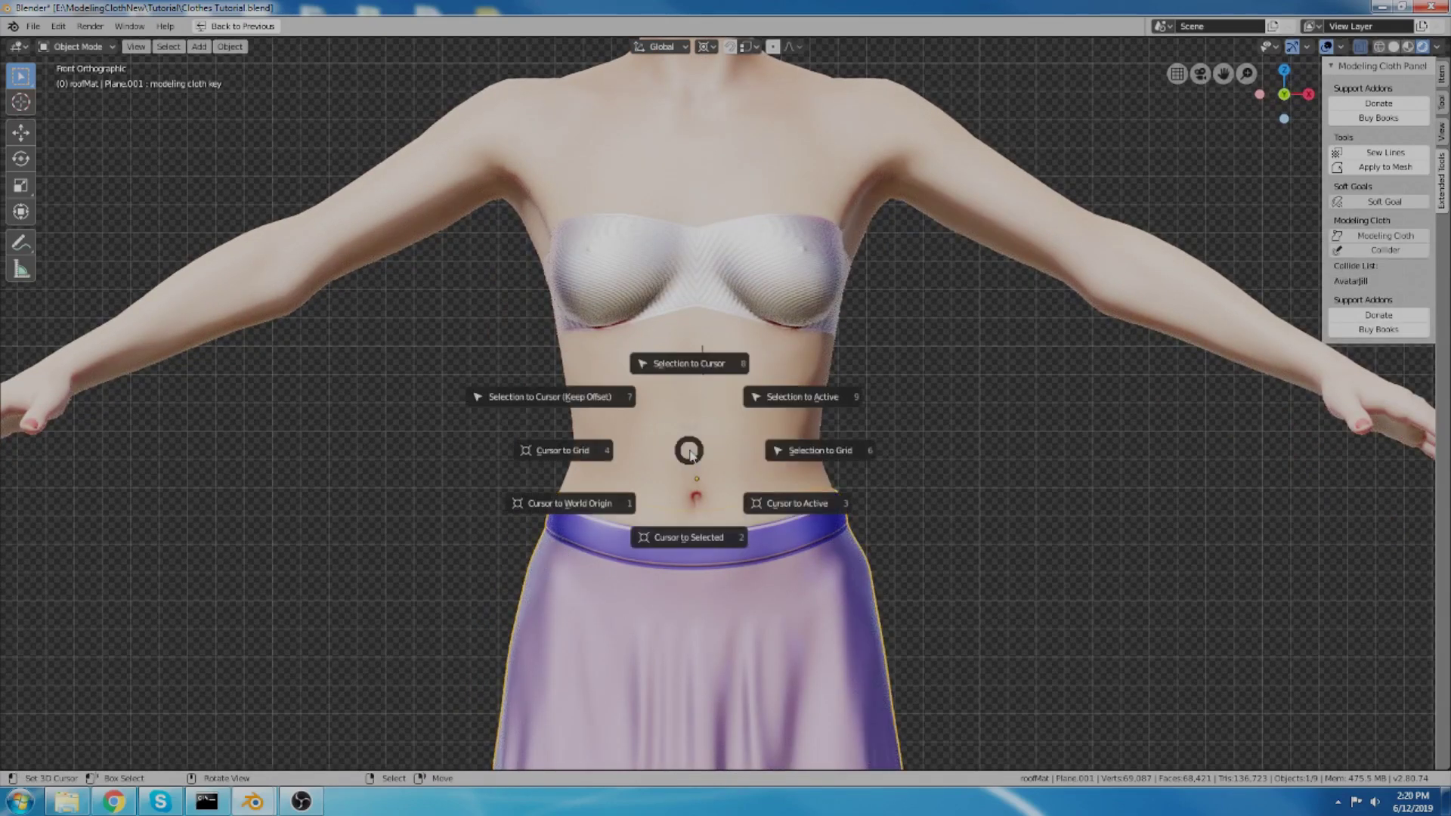
click(694, 529)
Step: Add a 2 m plane at the 3D cursor in front of the skirt's waistband
middle_drag(692, 523, 790, 502)
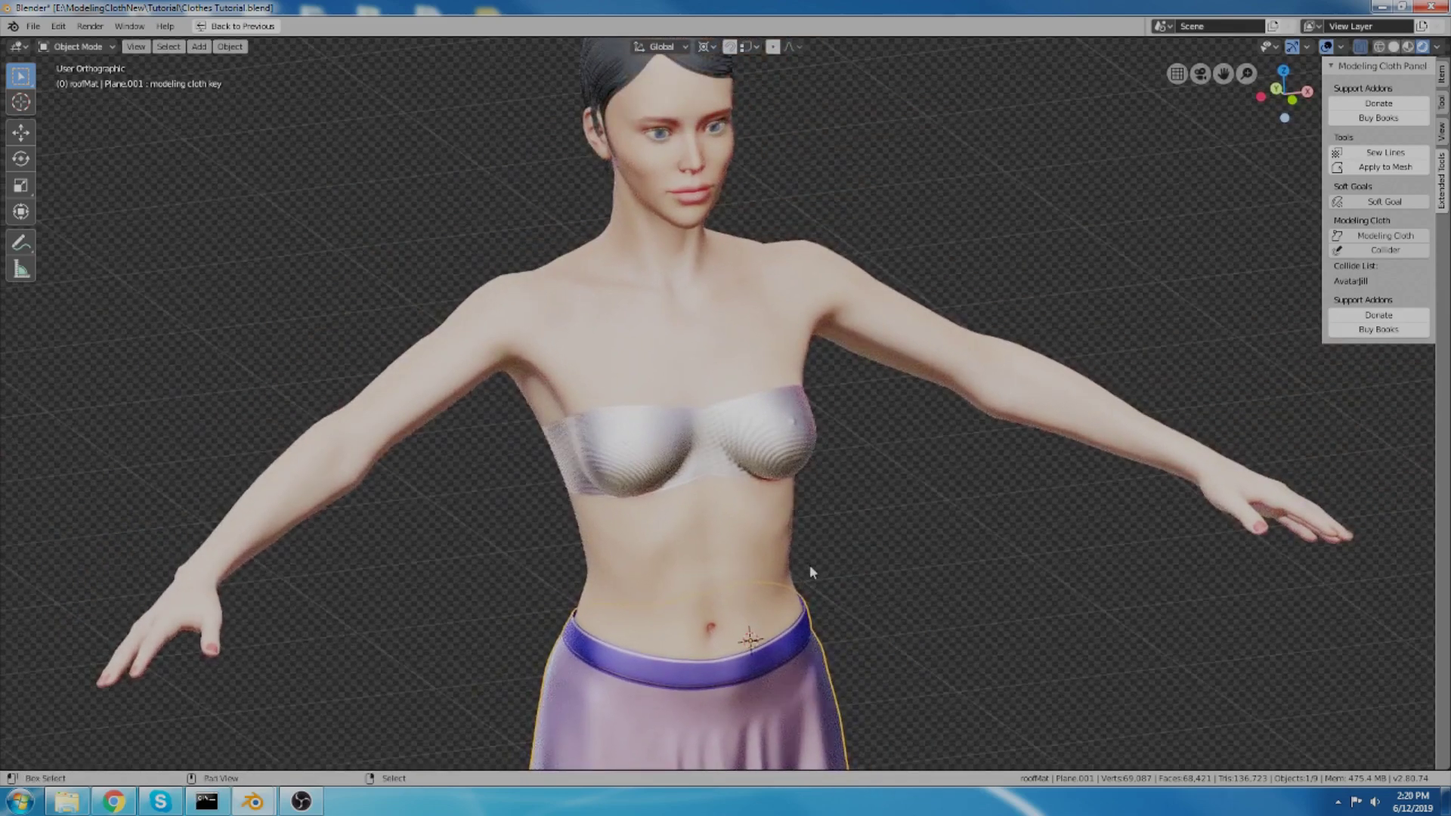
key(shift+a)
mouse_move(791, 502)
click(843, 491)
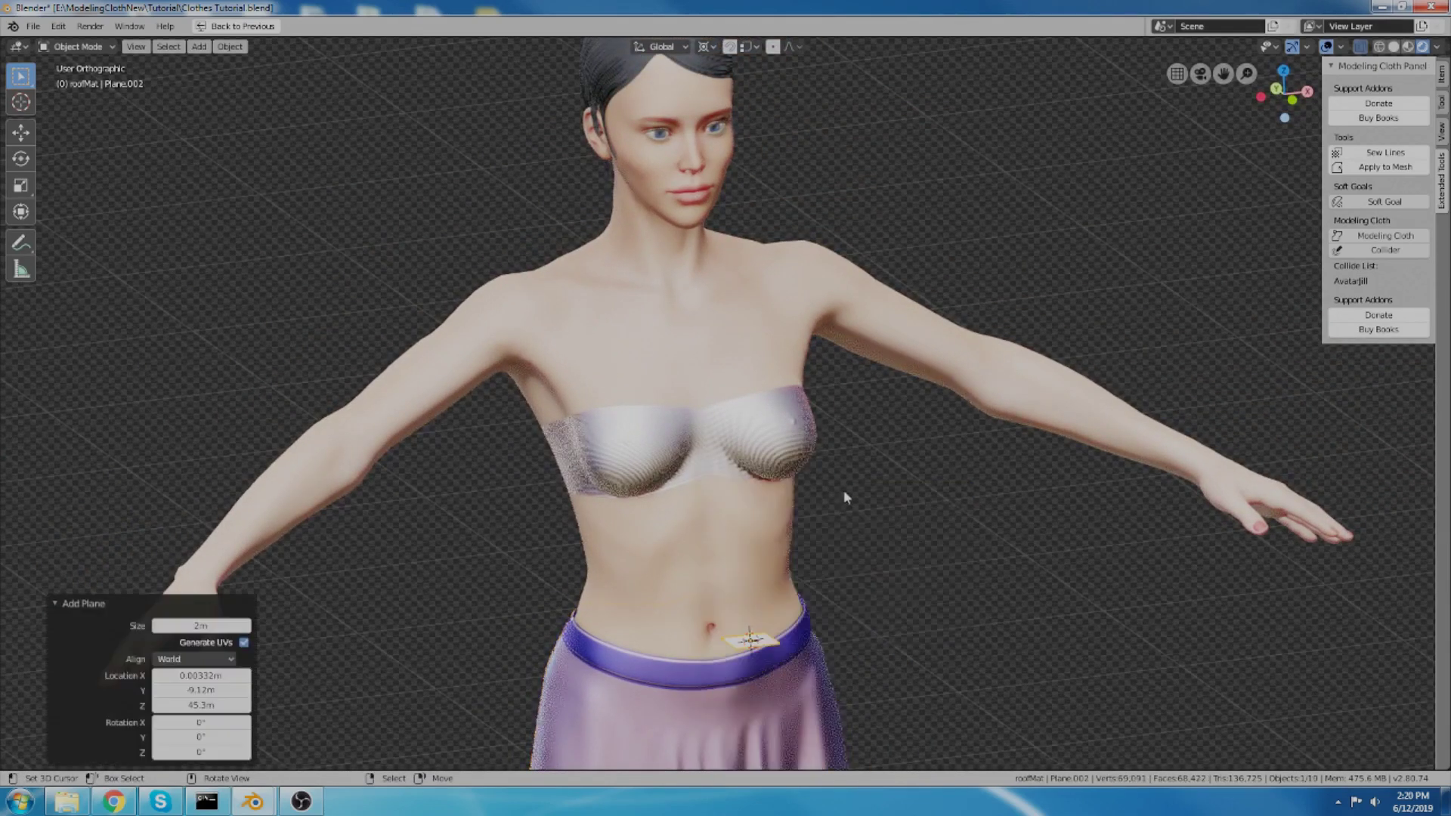
middle_drag(843, 491, 832, 439)
scroll(907, 551, up, 1)
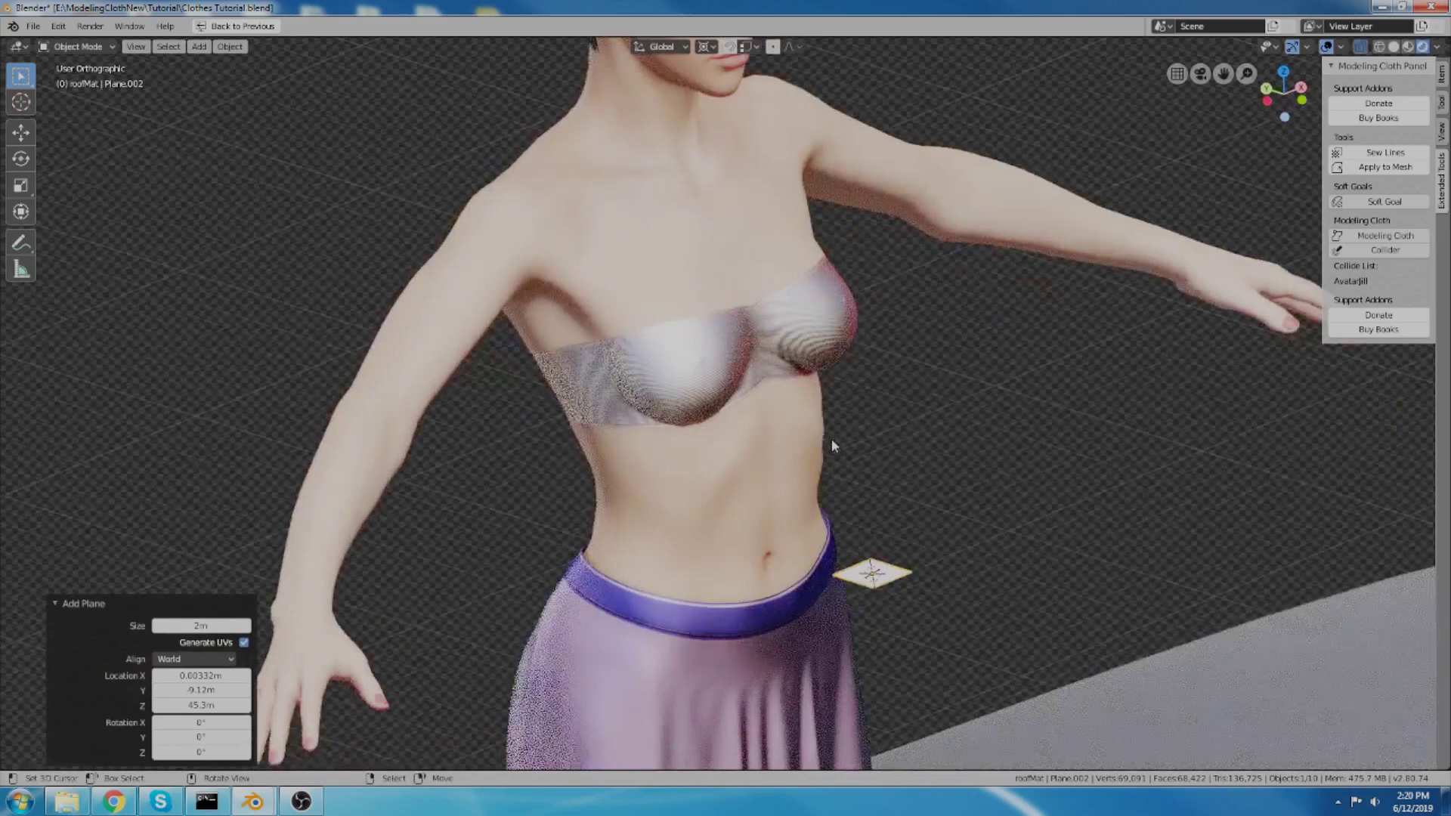
scroll(883, 613, up, 1)
Step: In Edit Mode, move the plane's mesh up along Z by about 4.44 m, in front of the abdomen
key(Tab)
middle_drag(872, 586, 854, 529)
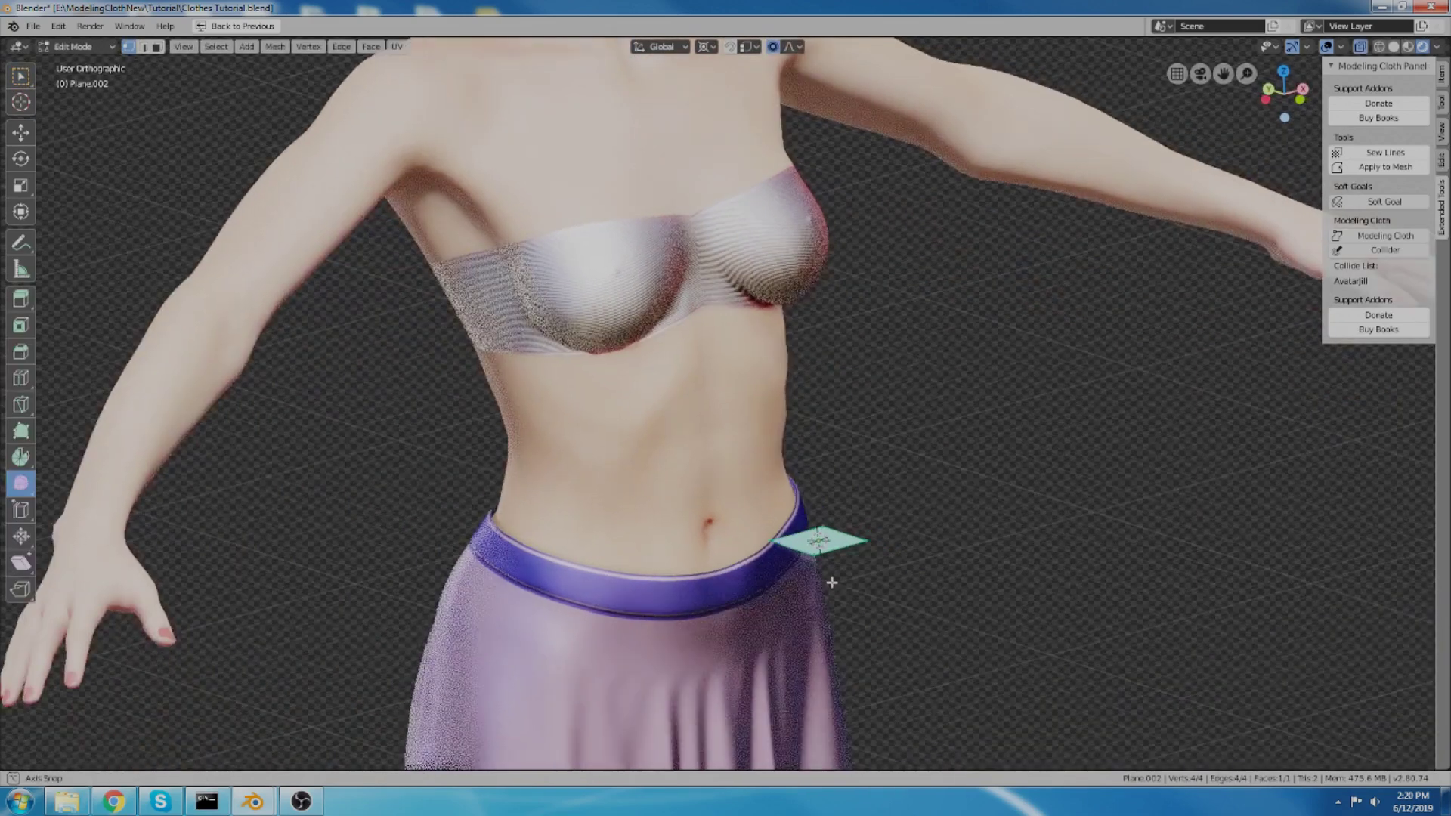
key(g)
key(z)
click(859, 435)
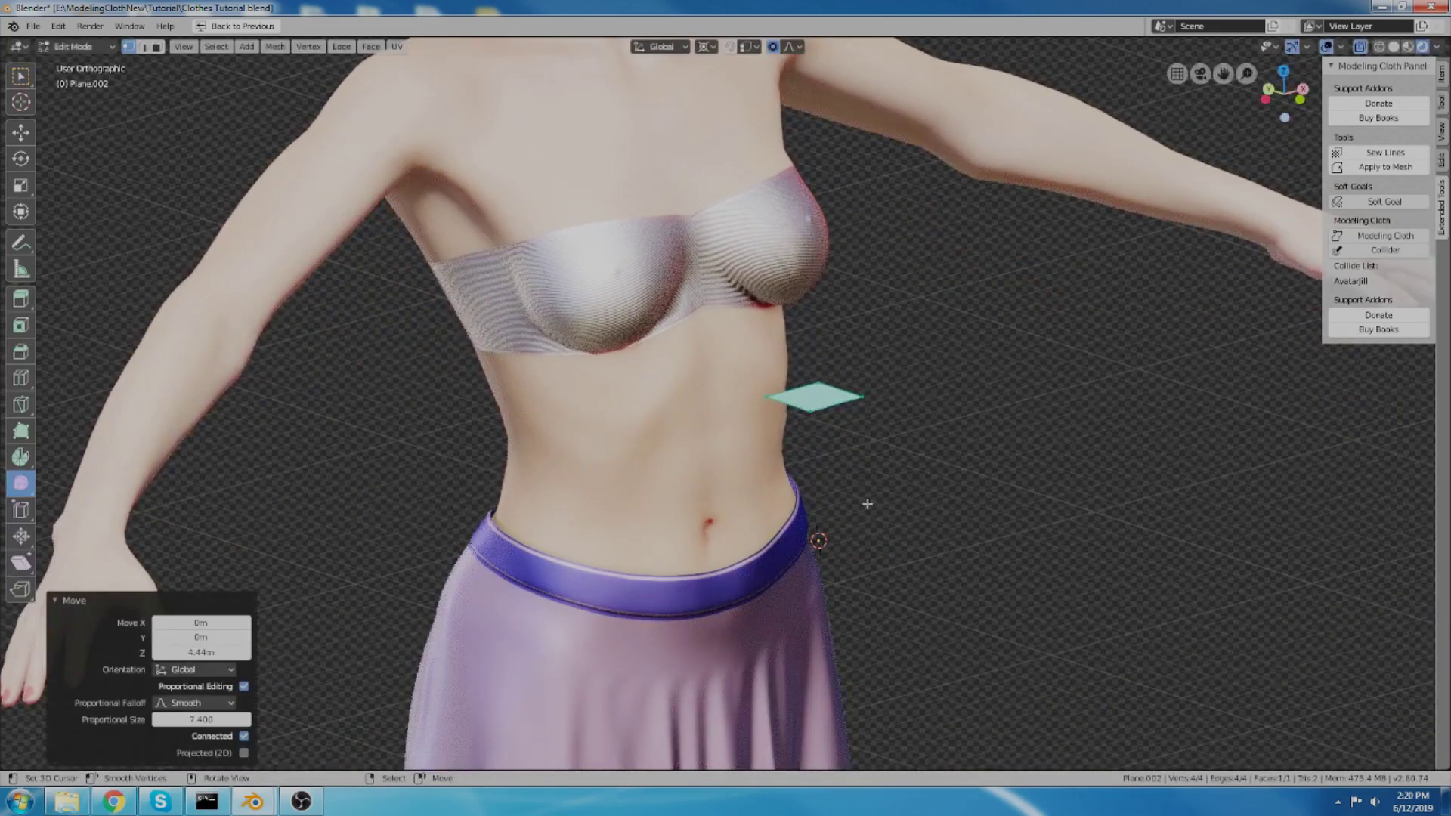
Step: Snap the 3D cursor to the selected mesh and rotate the plane 90° about the X axis
key(shift+s)
click(868, 590)
text(rx)
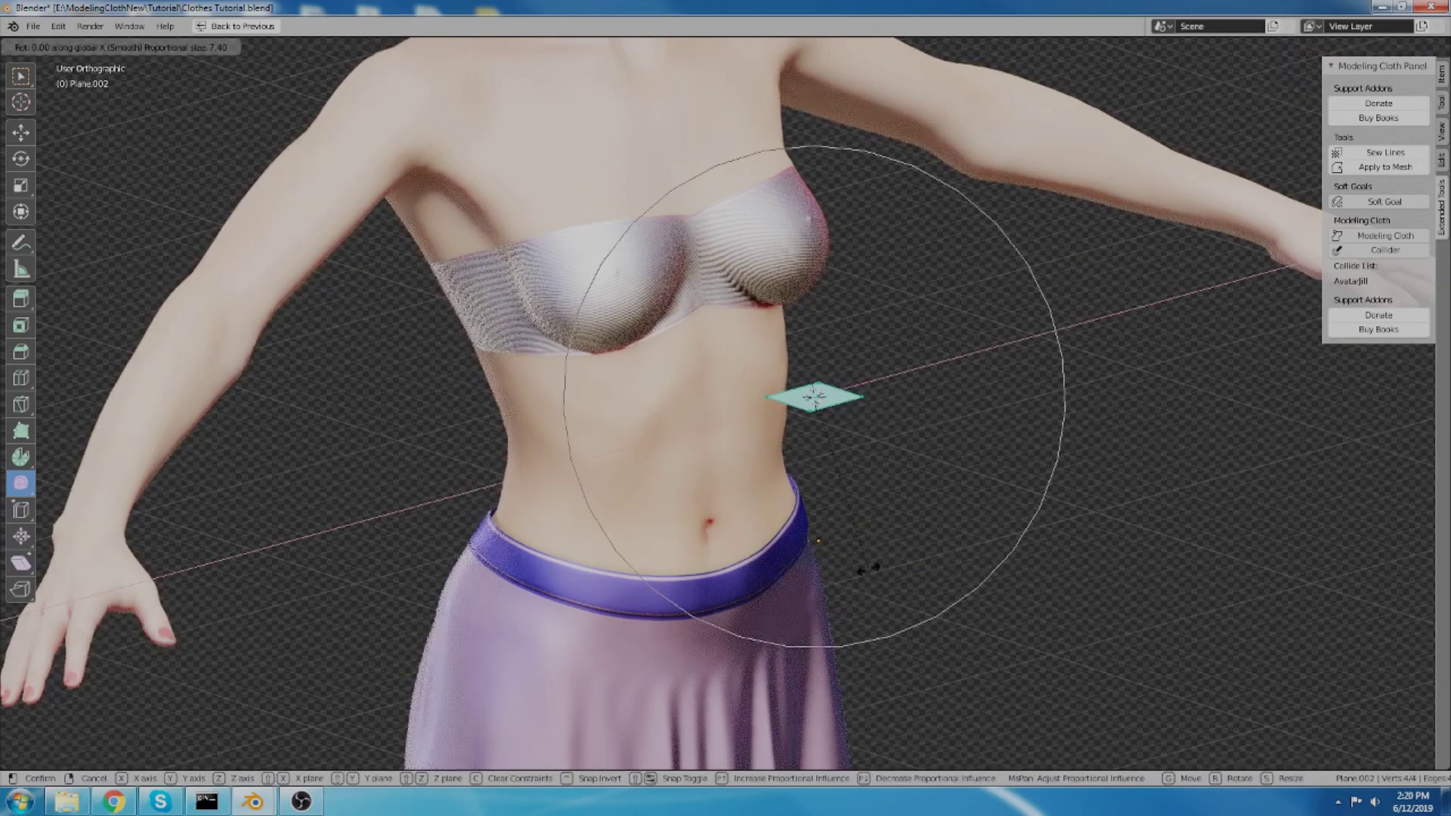
text(90)
key(Return)
Step: Scale the upright plane by about 6.89 so it covers the torso from shoulders to waistband
key(KP_1)
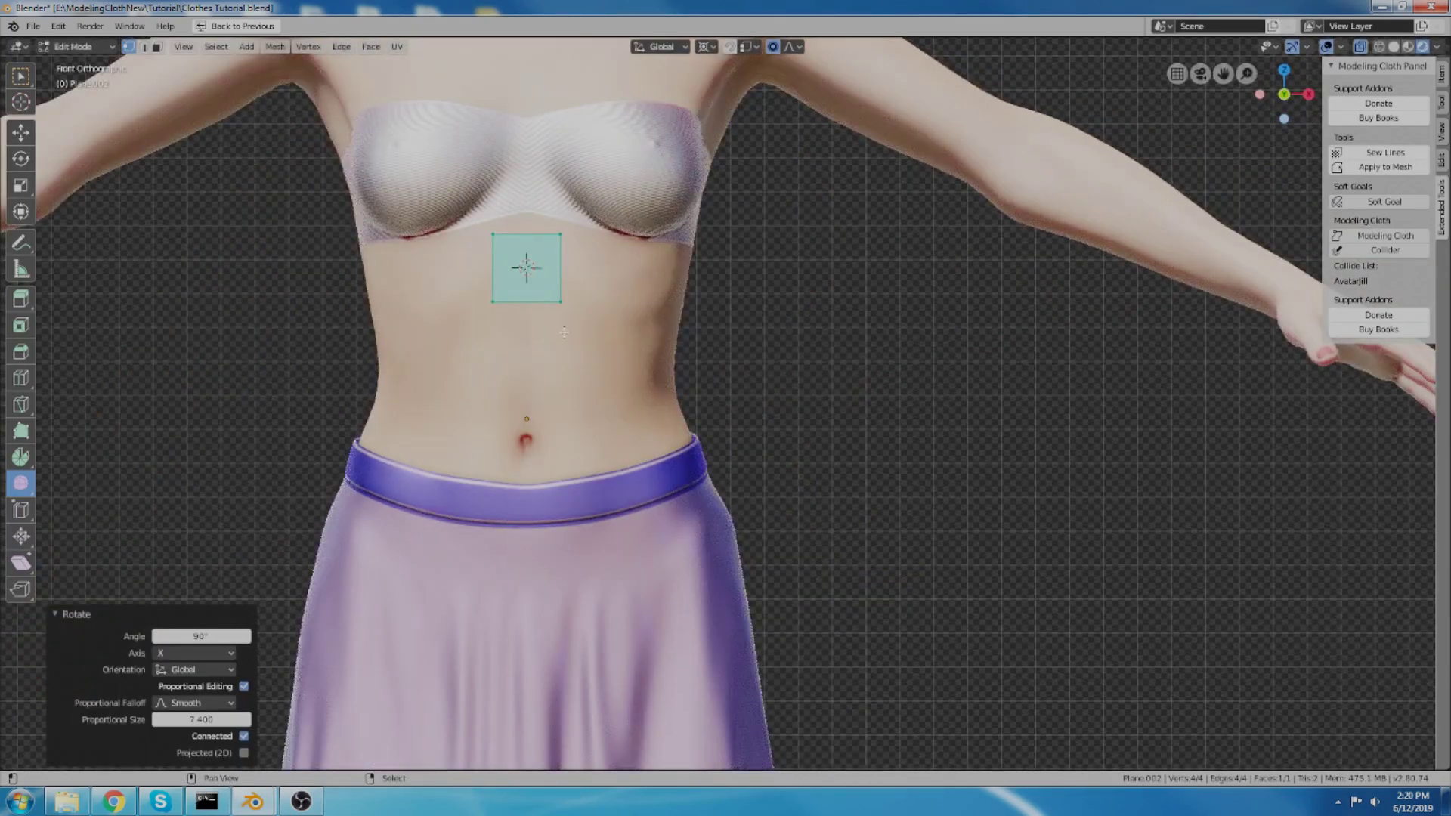
shift+middle_drag(564, 333, 587, 485)
key(s)
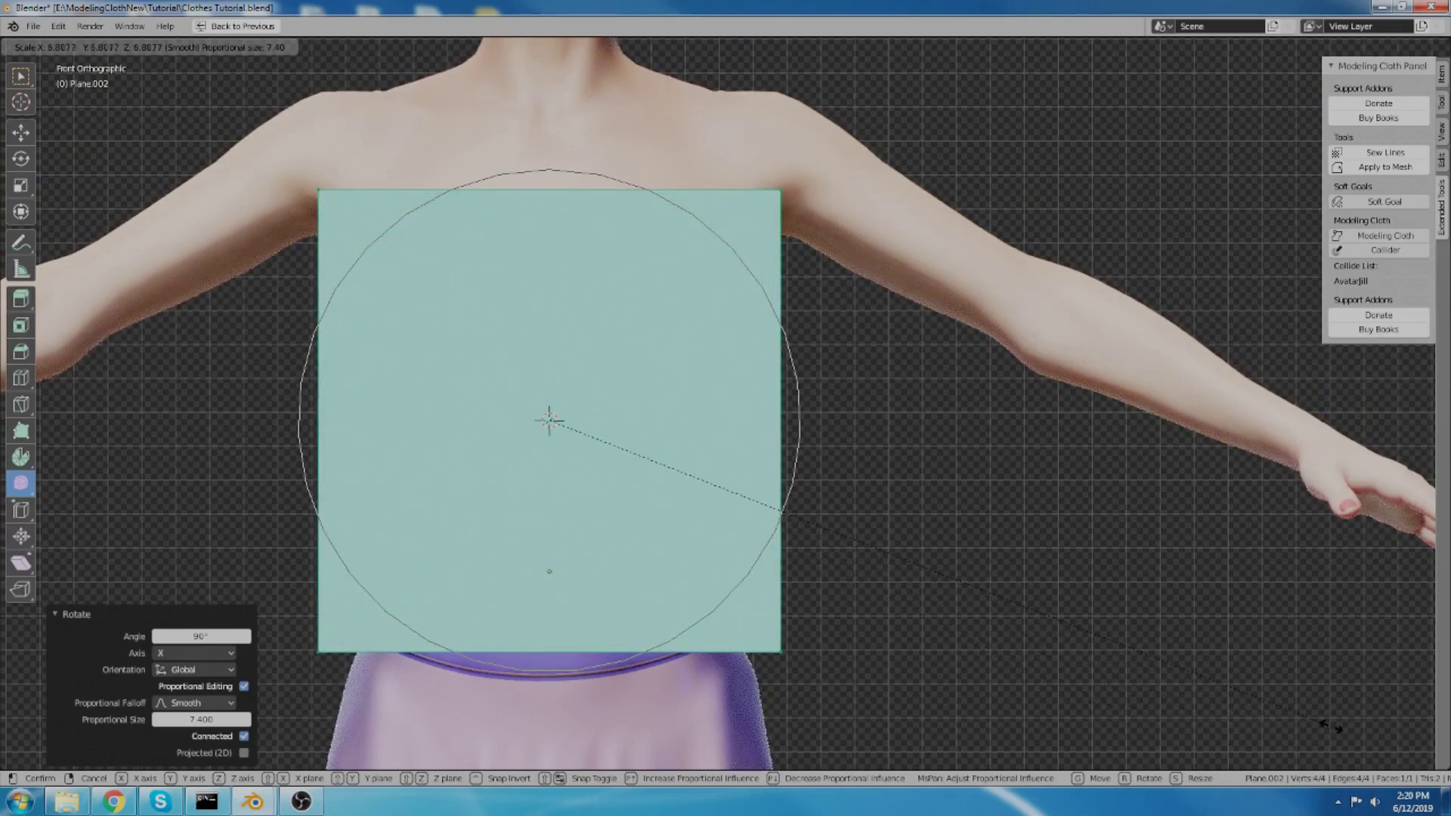
click(945, 486)
Step: Subdivide the plane five times with one cut each into a dense grid
middle_drag(819, 432, 643, 408)
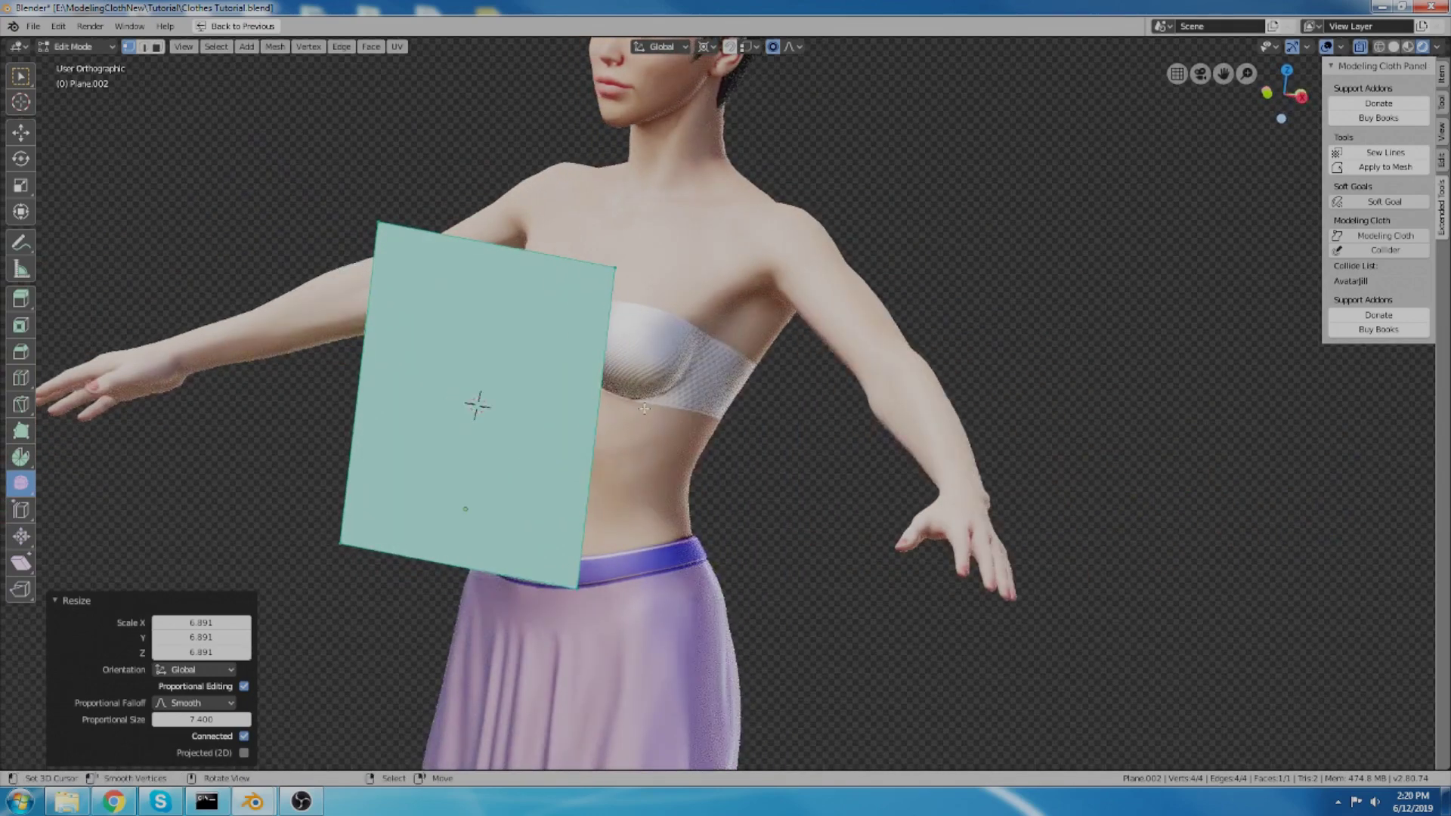
scroll(627, 431, up, 2)
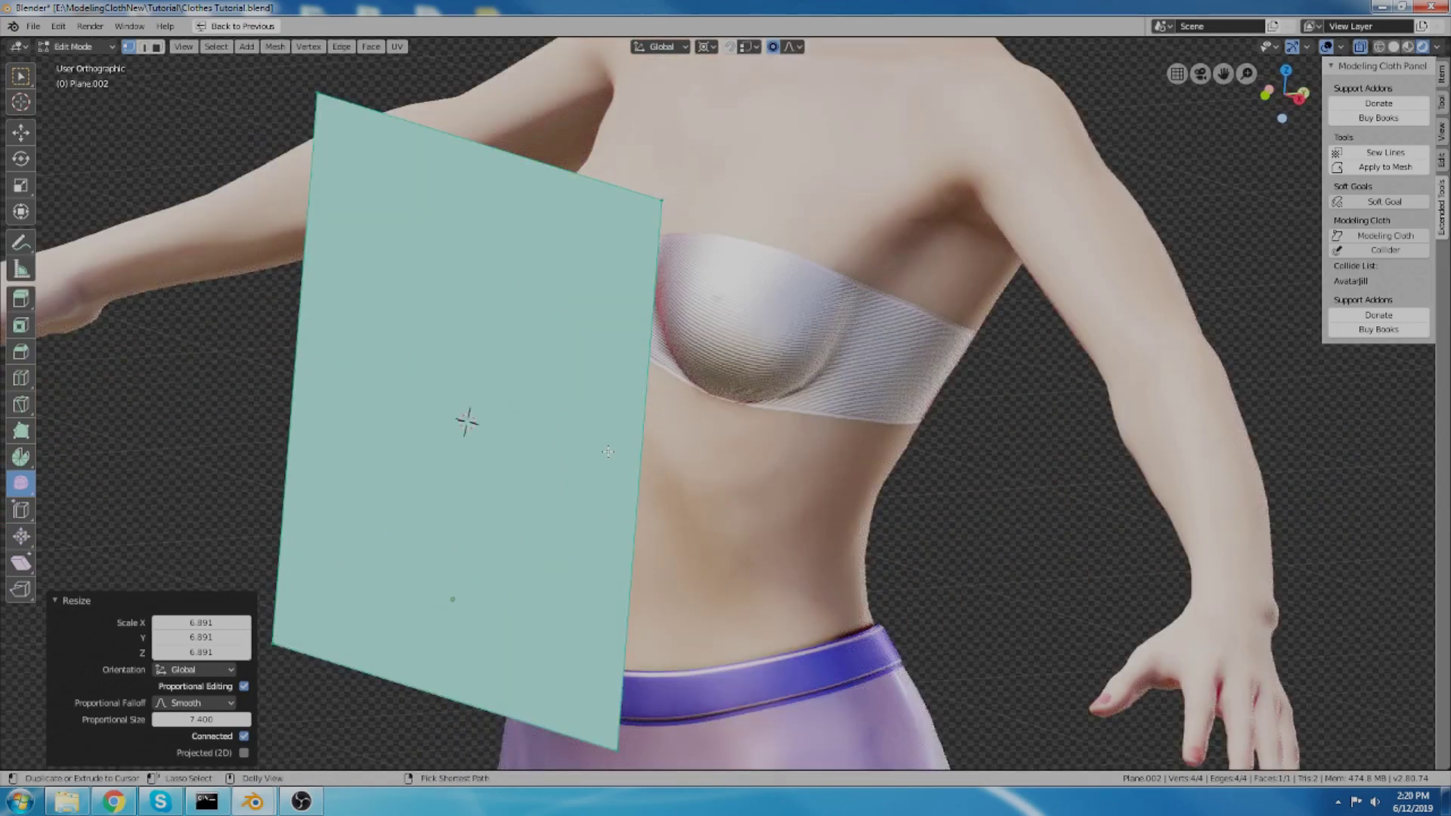
key(ctrl+d)
key(ctrl+d)
key(ctrl+d)
key(ctrl+d)
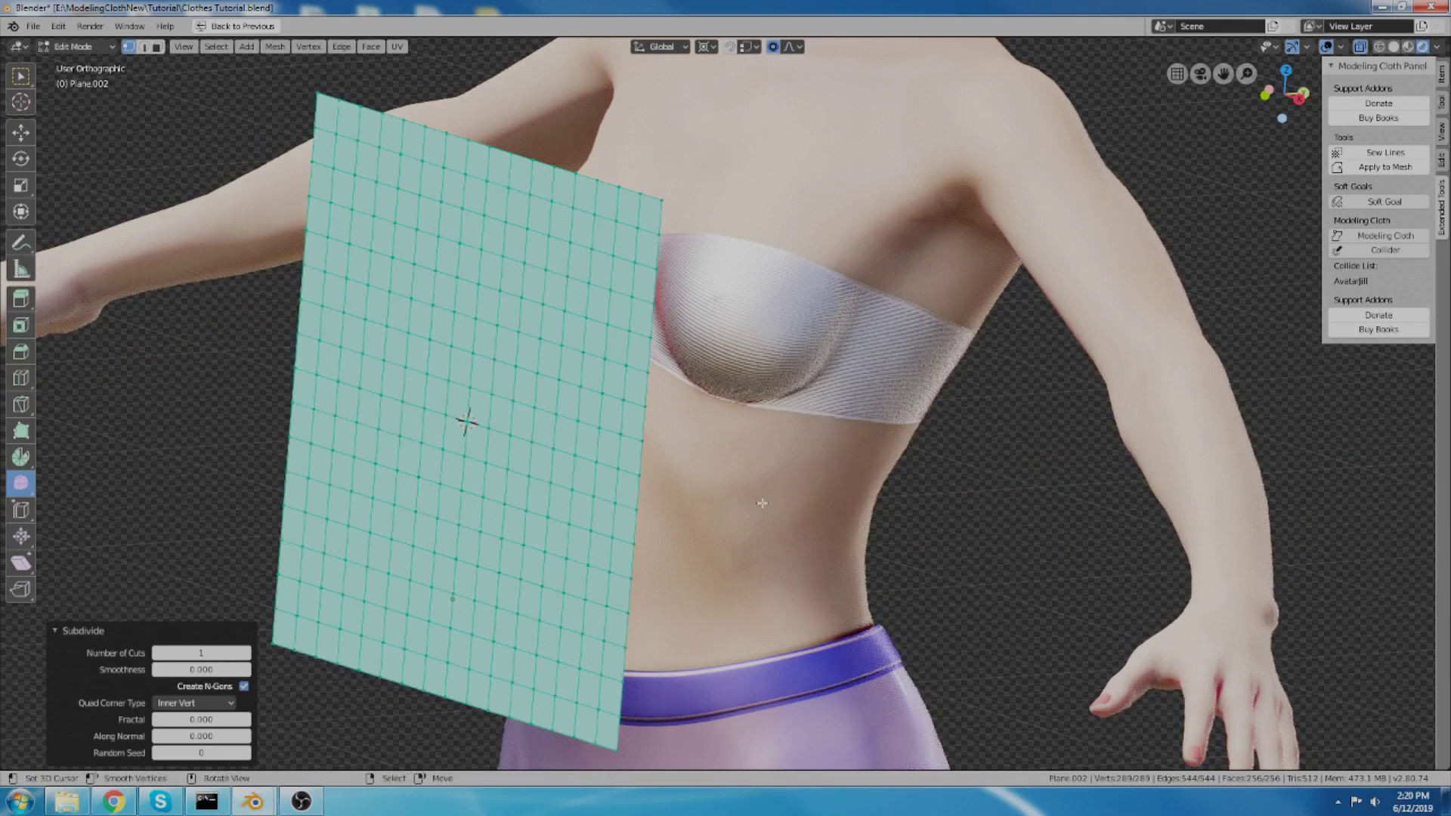
right_click(764, 500)
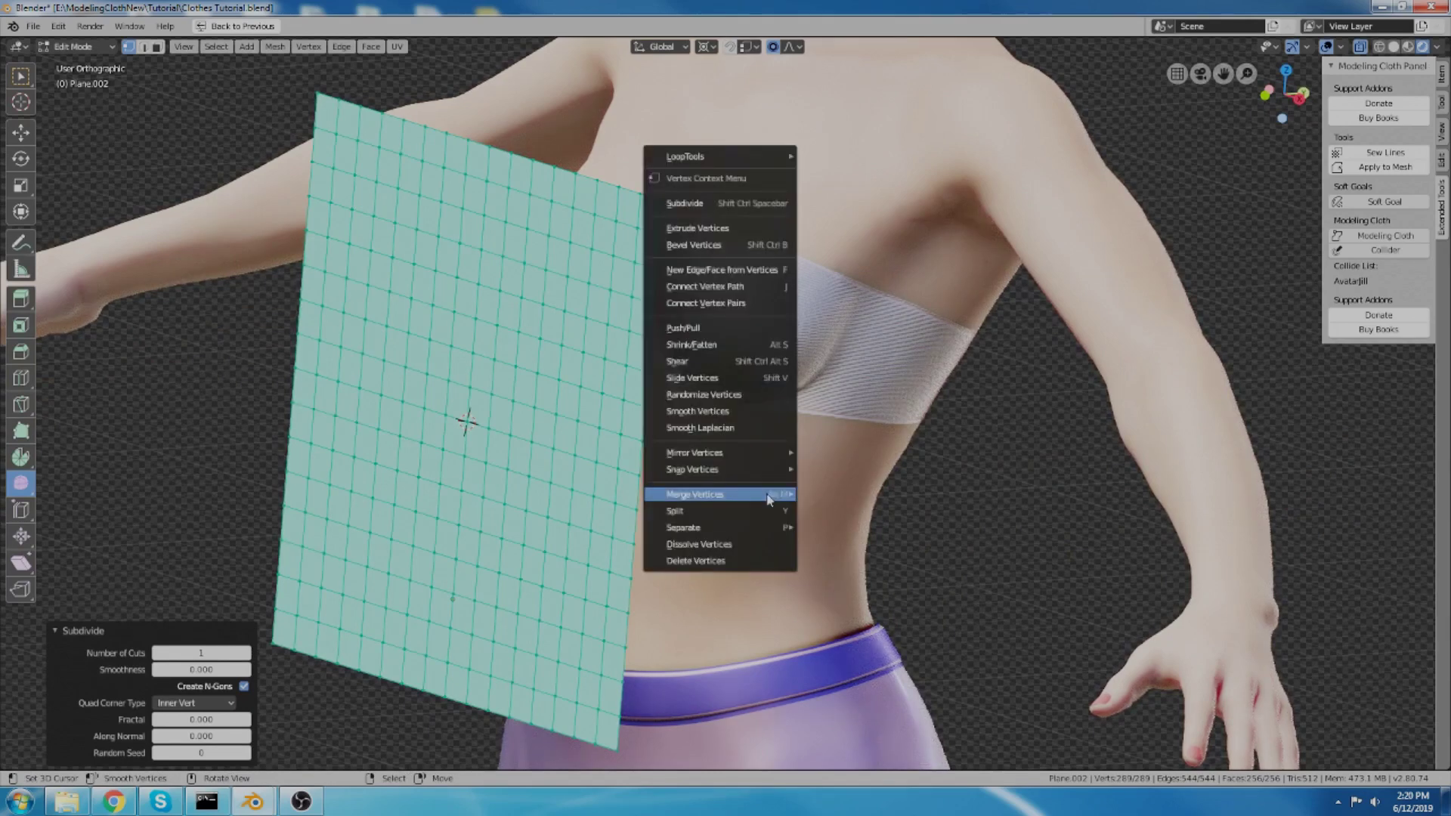
click(716, 206)
Step: Examine the subdivided grid in front of the torso from several angles and distances
scroll(764, 452, up, 2)
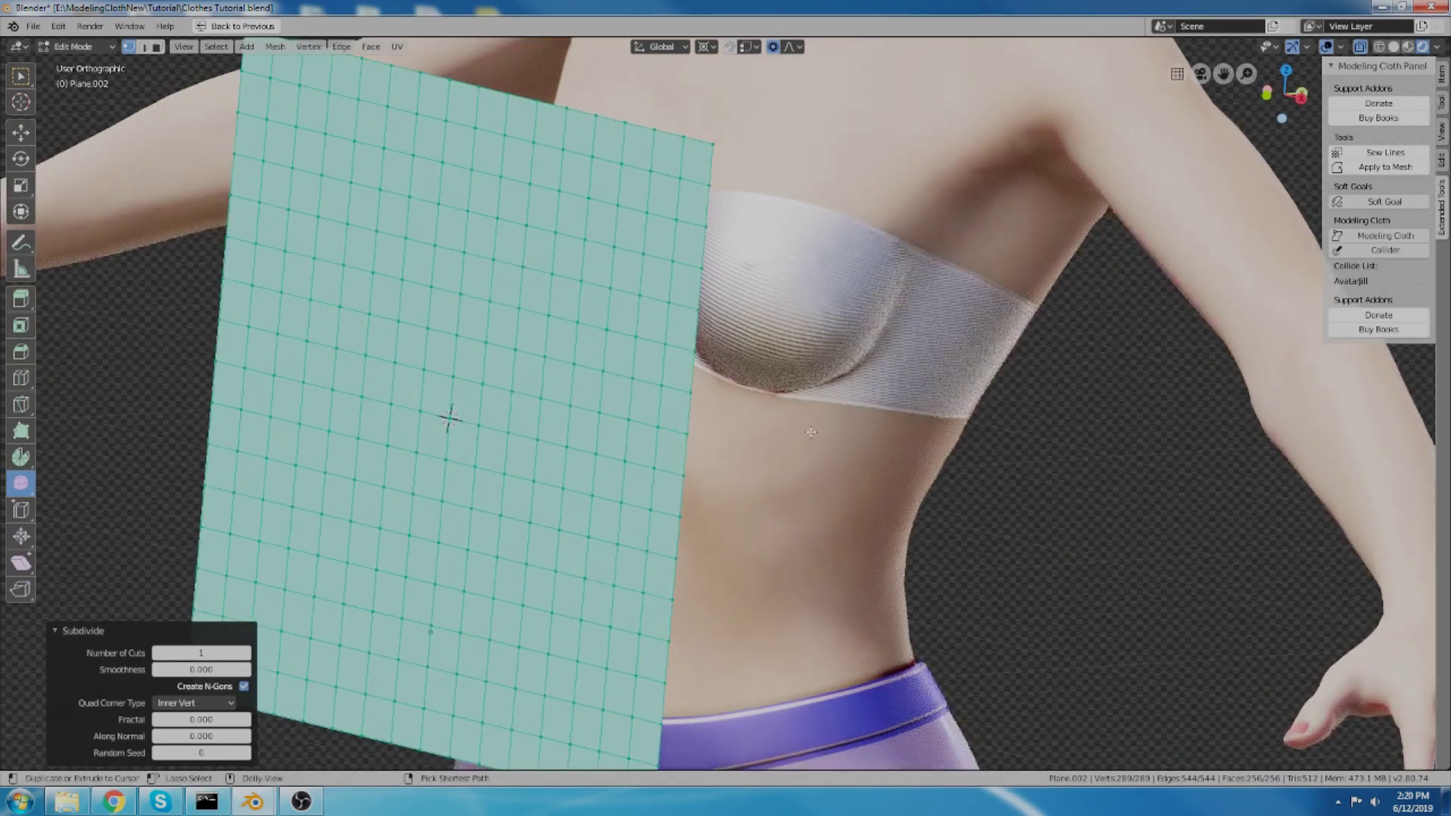
scroll(764, 452, down, 2)
middle_drag(983, 506, 1059, 534)
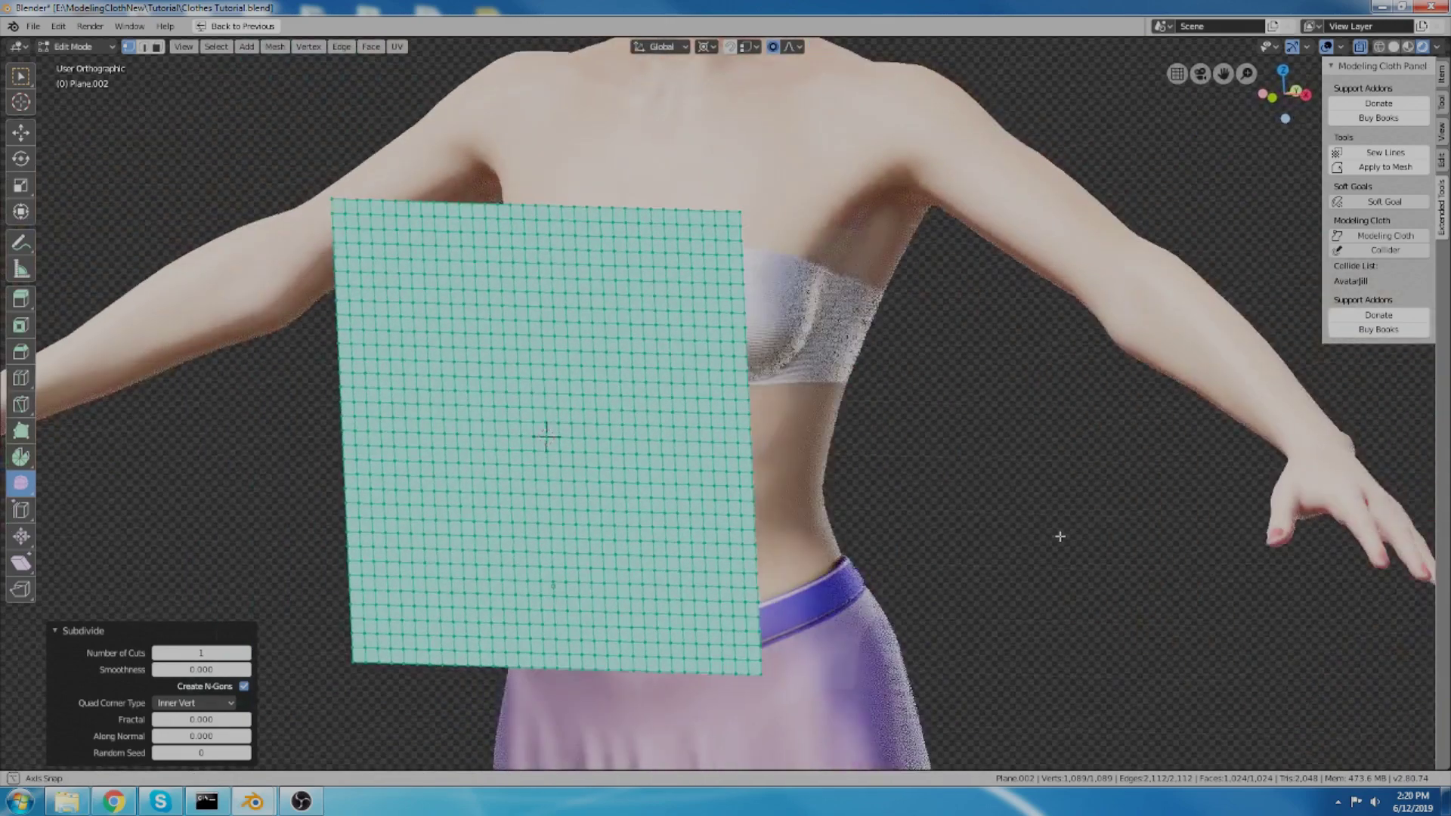
scroll(1051, 527, down, 1)
middle_drag(943, 419, 796, 460)
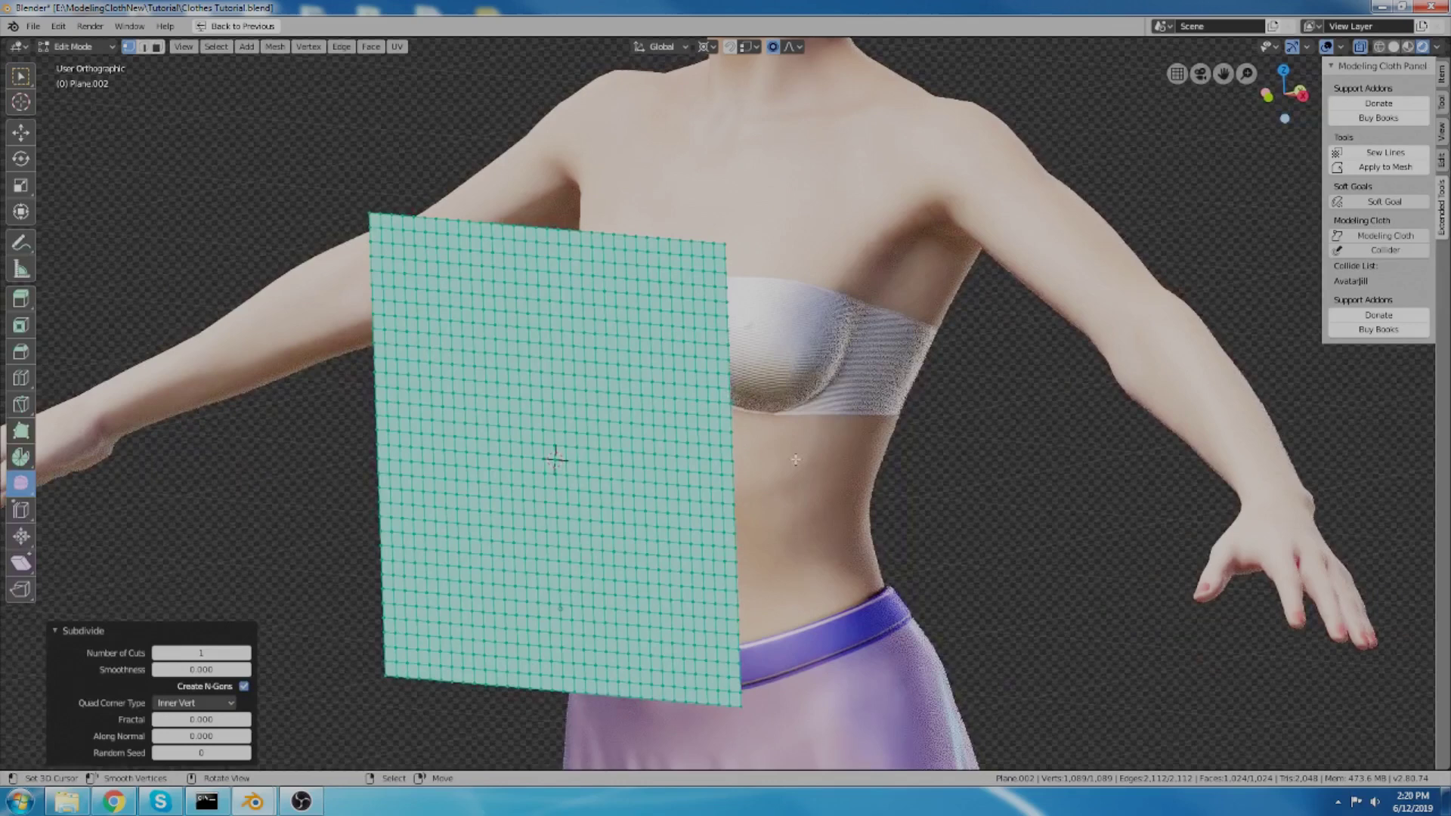
middle_drag(647, 347, 796, 366)
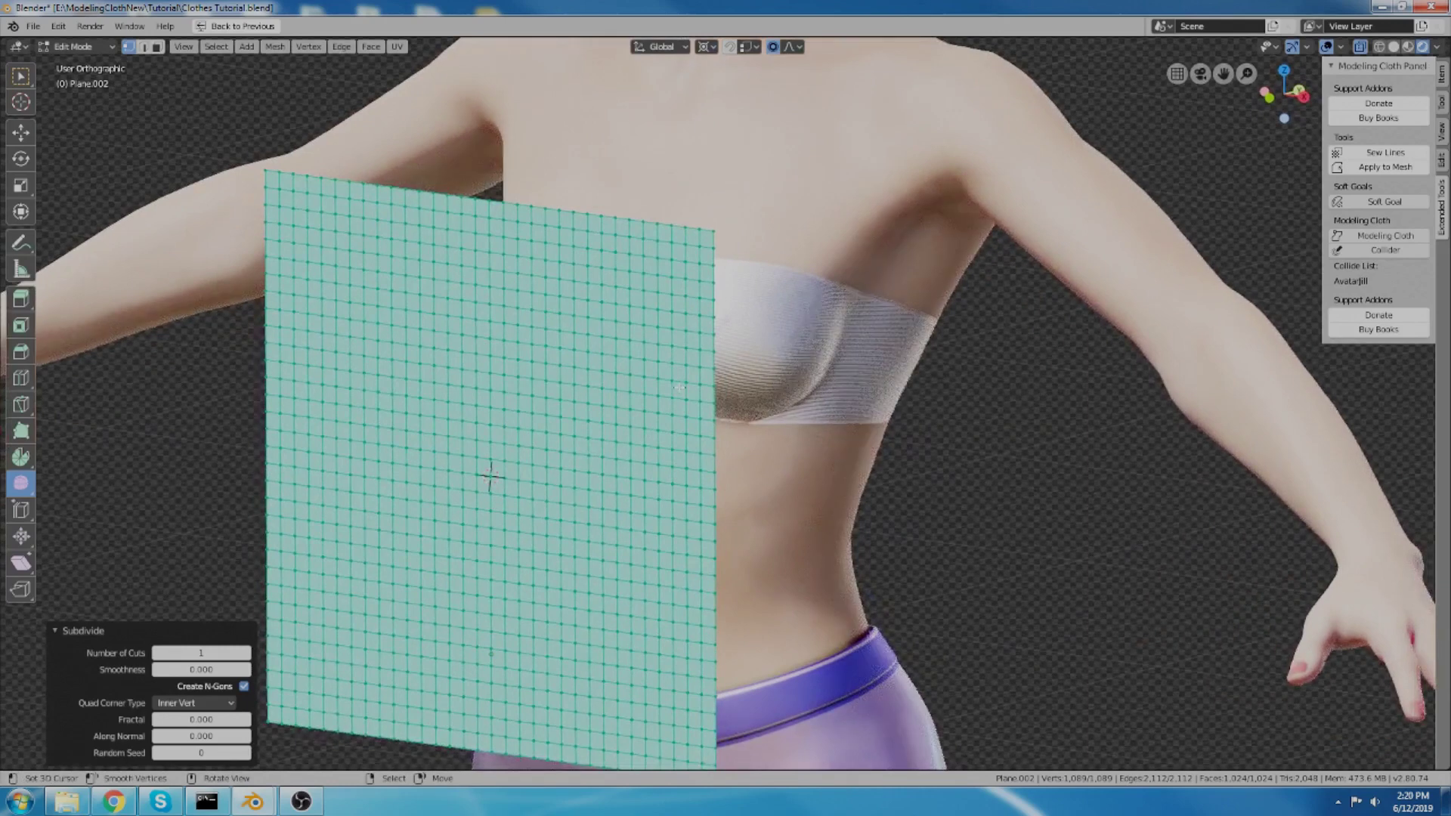
middle_drag(561, 352, 622, 273)
scroll(621, 274, up, 2)
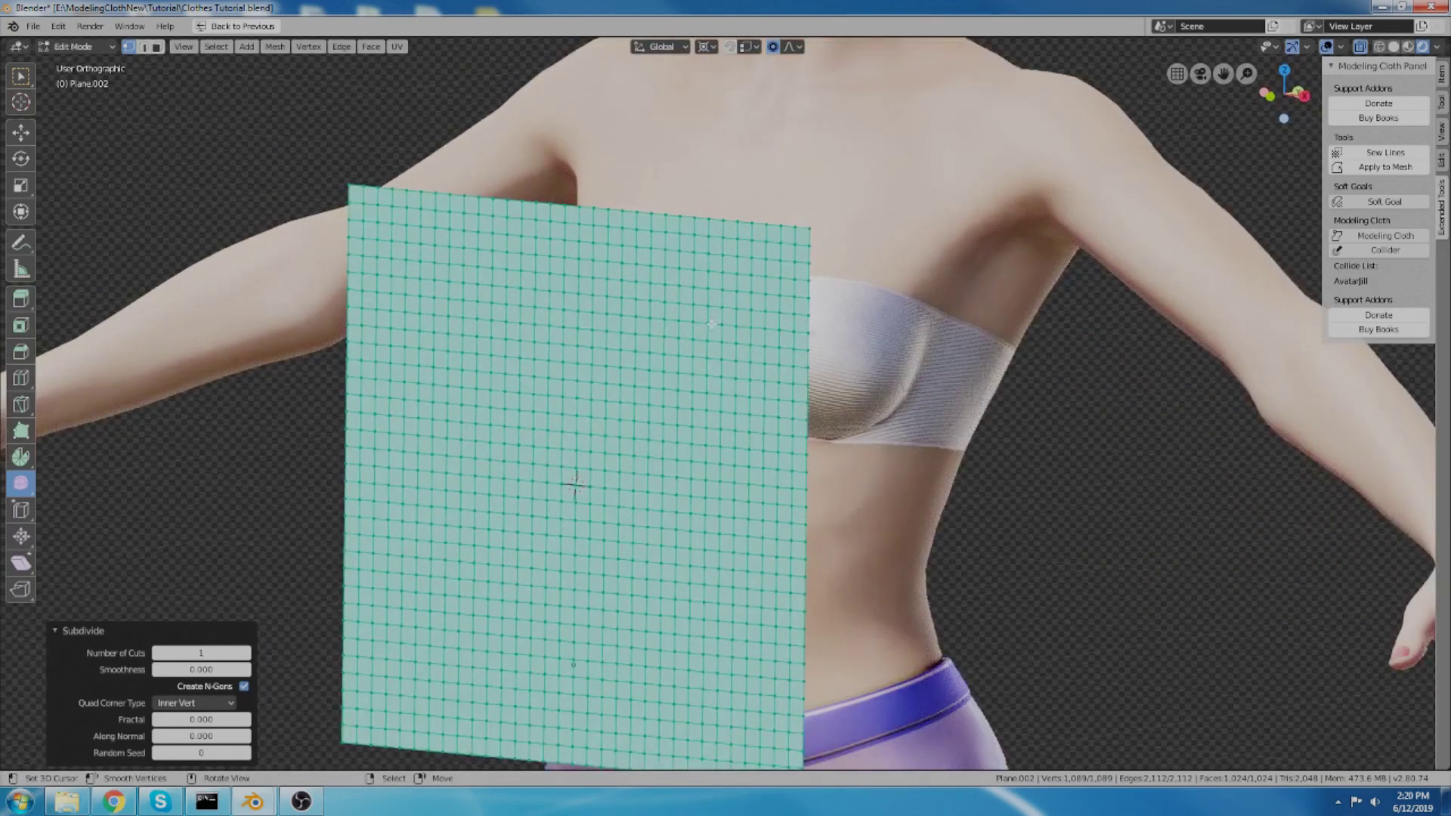
scroll(711, 324, down, 2)
Step: Duplicate the subdivided panel and move the copy about 16.4 m along Y, behind the avatar's back
middle_drag(711, 323, 626, 511)
key(shift+d)
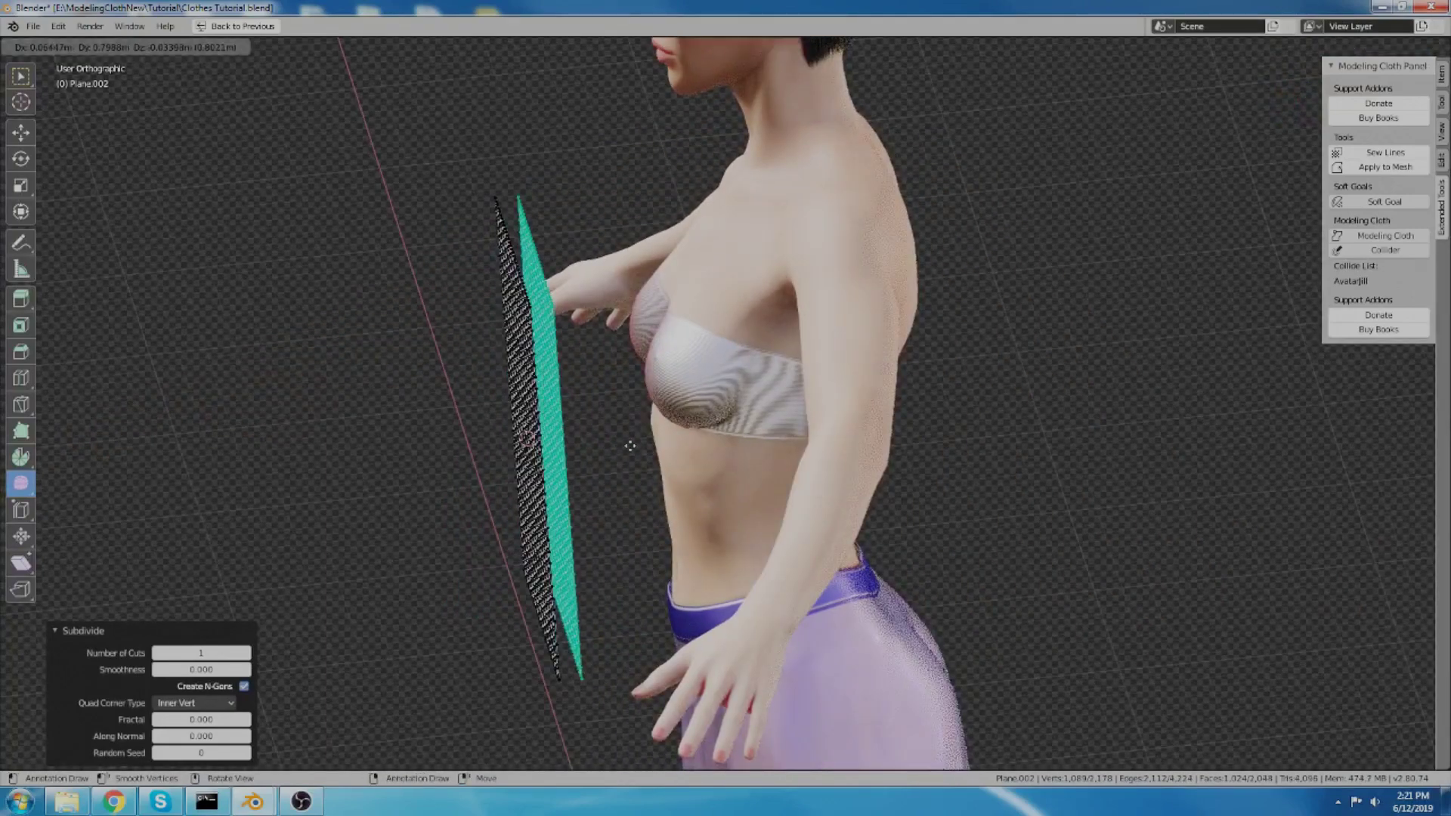
key(y)
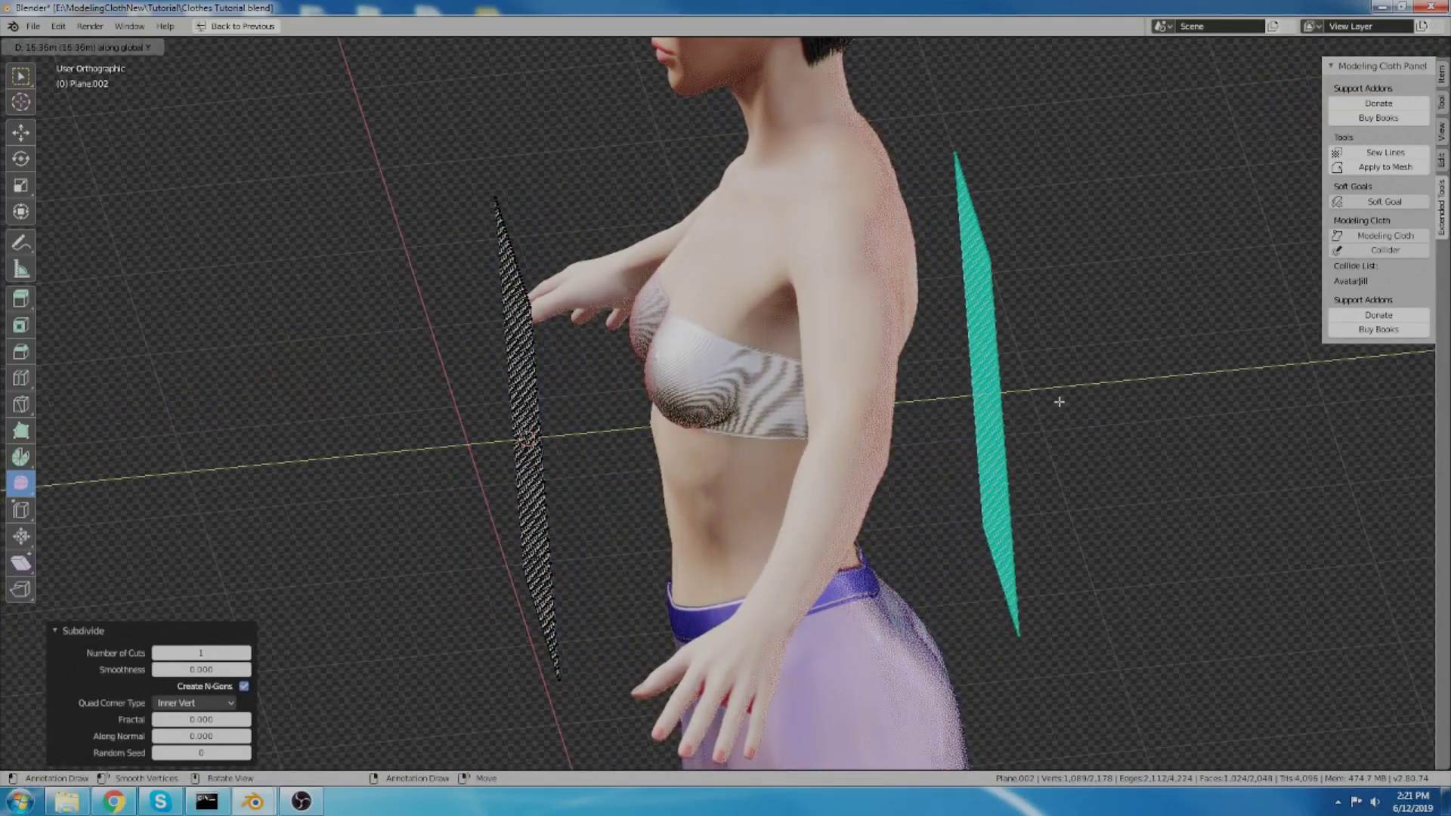
click(1059, 401)
Step: Flip the normals of the duplicated panel behind the avatar's back
mouse_move(944, 414)
middle_down()
mouse_move(820, 429)
mouse_move(929, 429)
middle_up()
key(F3)
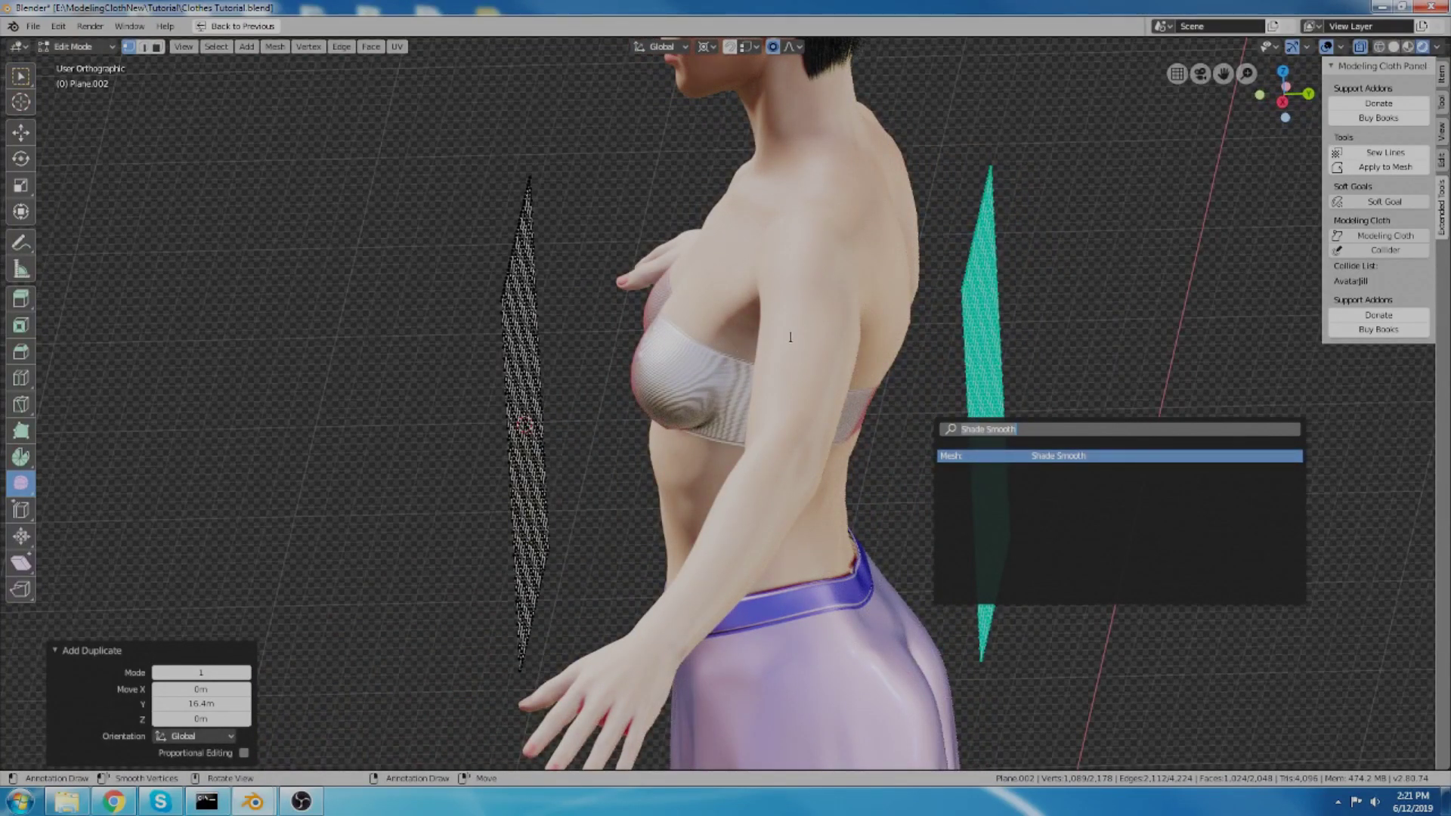
text(flip)
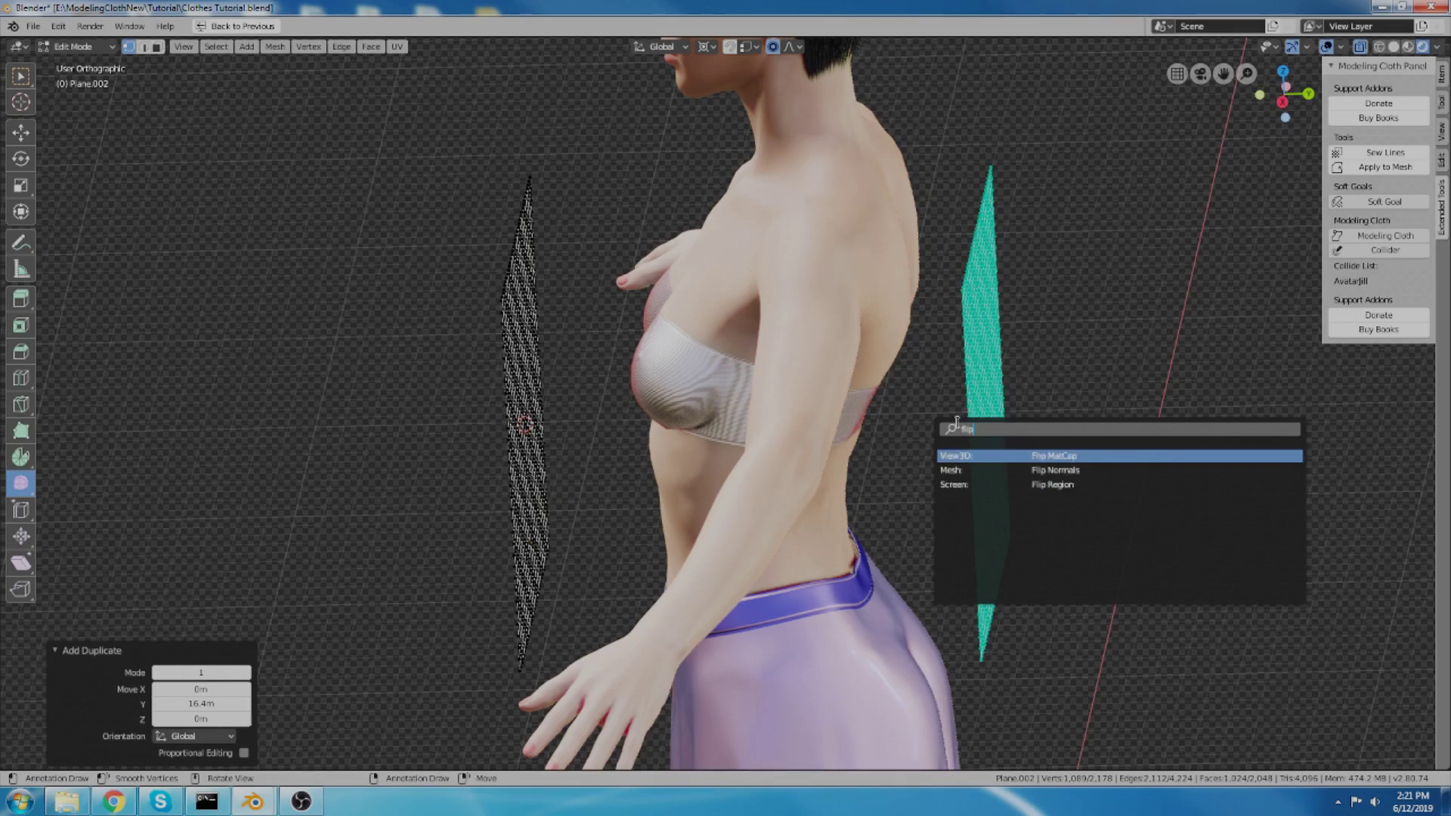
key(Down)
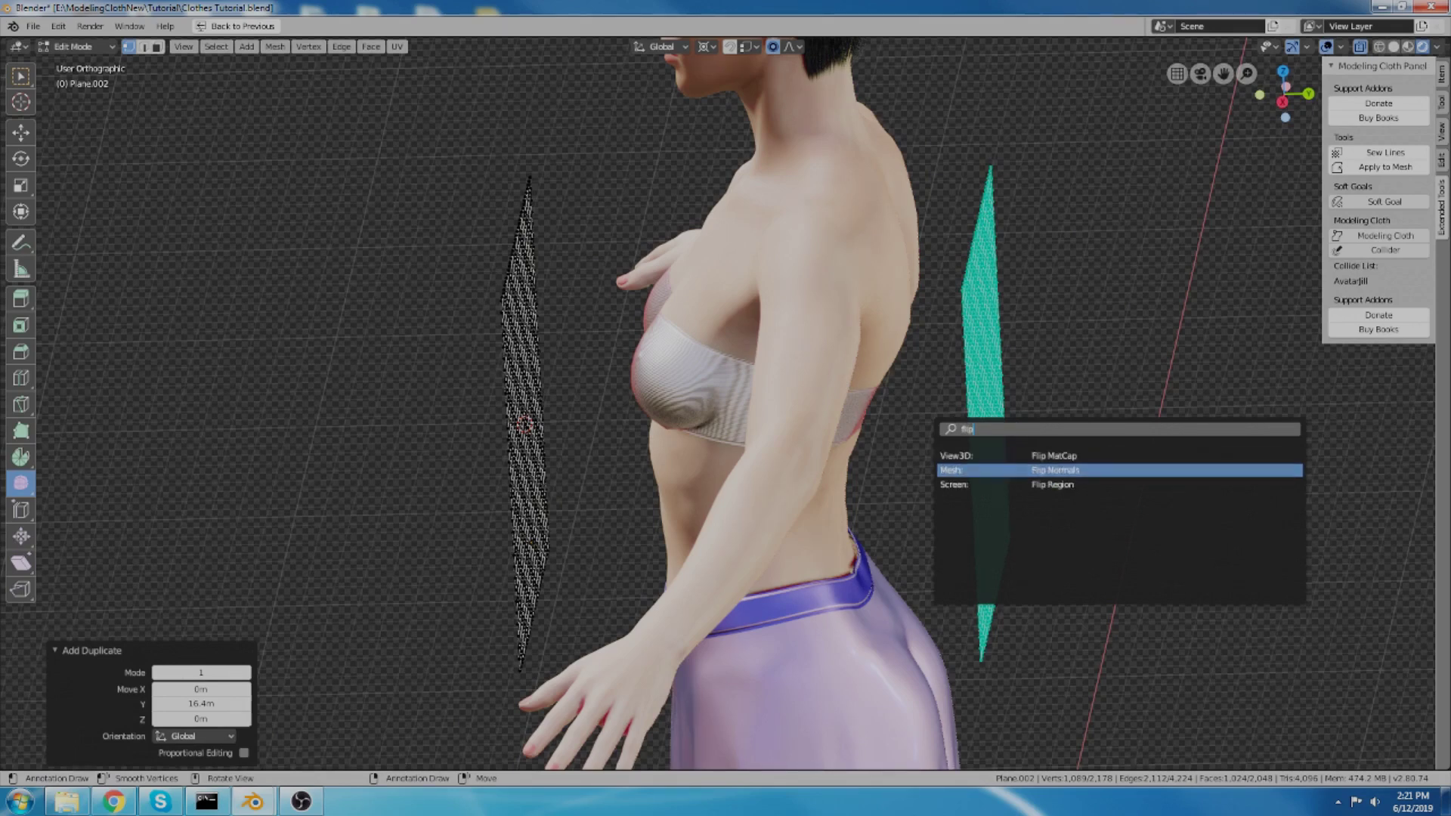
key(Return)
Step: Connect the front and back panels with sew lines between their vertical edges on the avatar's right side
middle_drag(959, 423, 608, 297)
scroll(850, 195, up, 3)
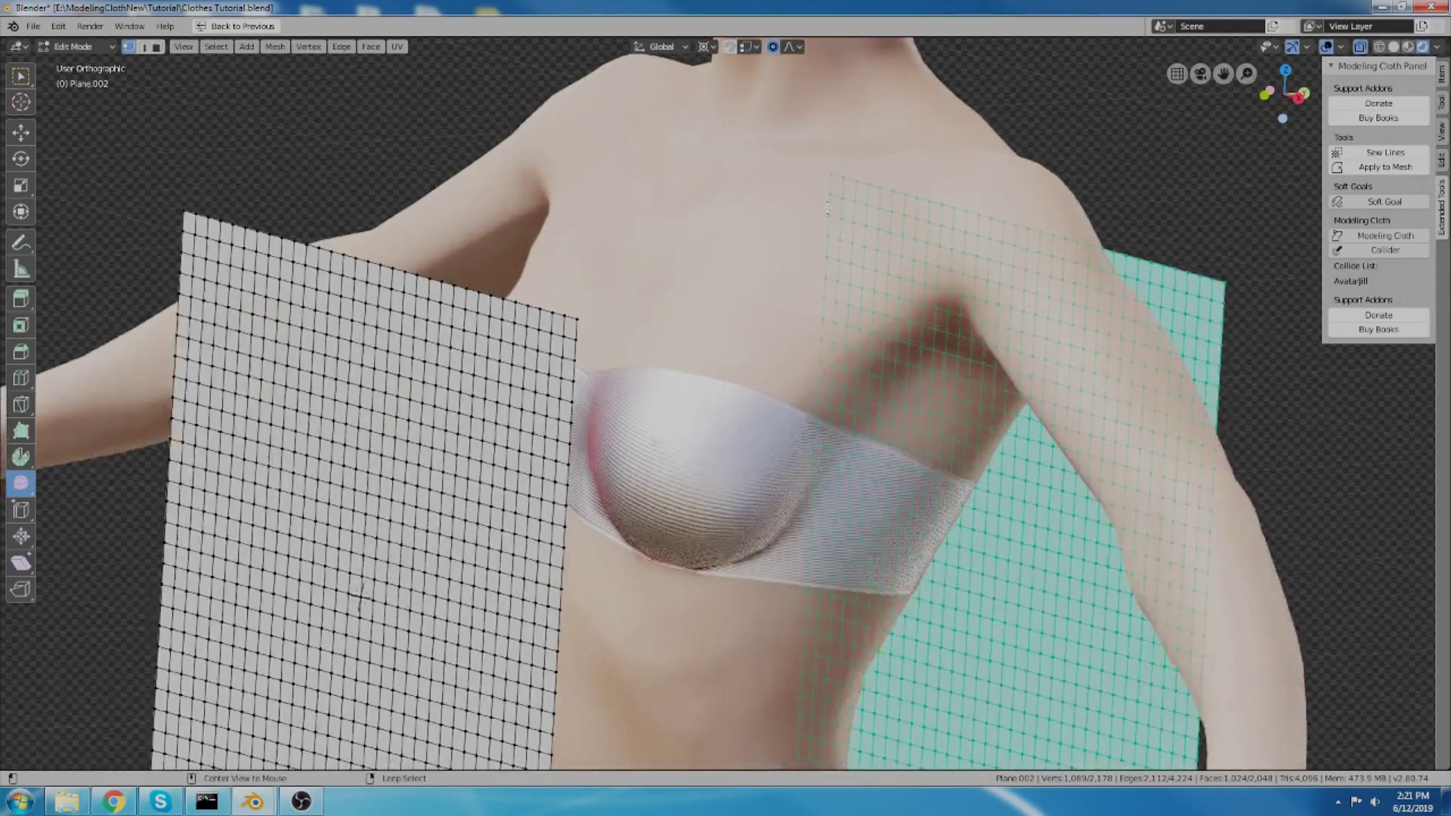
alt+right_click(831, 198)
scroll(507, 339, down, 3)
middle_drag(507, 339, 518, 339)
scroll(331, 322, up, 5)
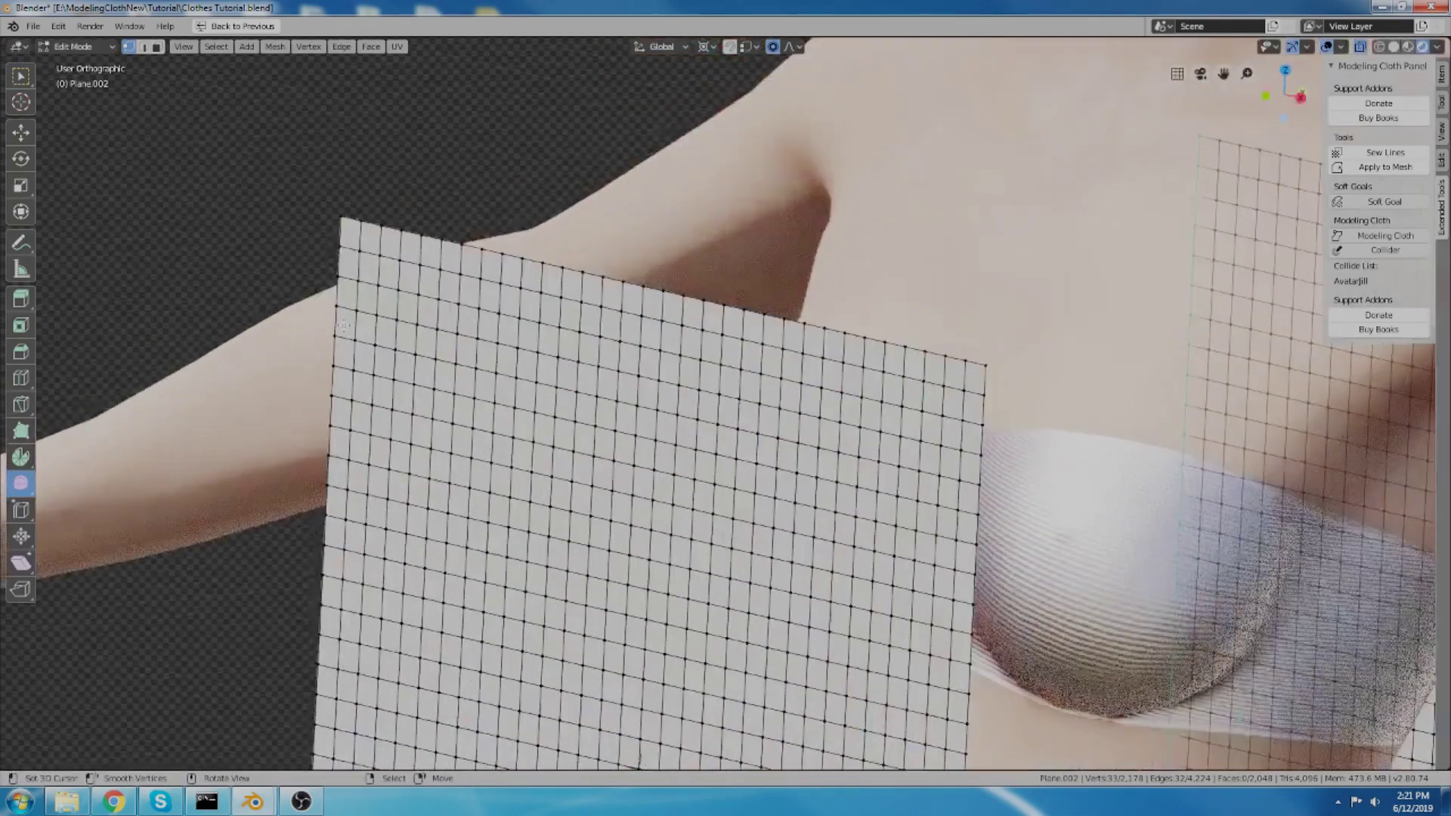
alt+shift+click(331, 322)
scroll(331, 322, down, 5)
middle_drag(559, 287, 598, 274)
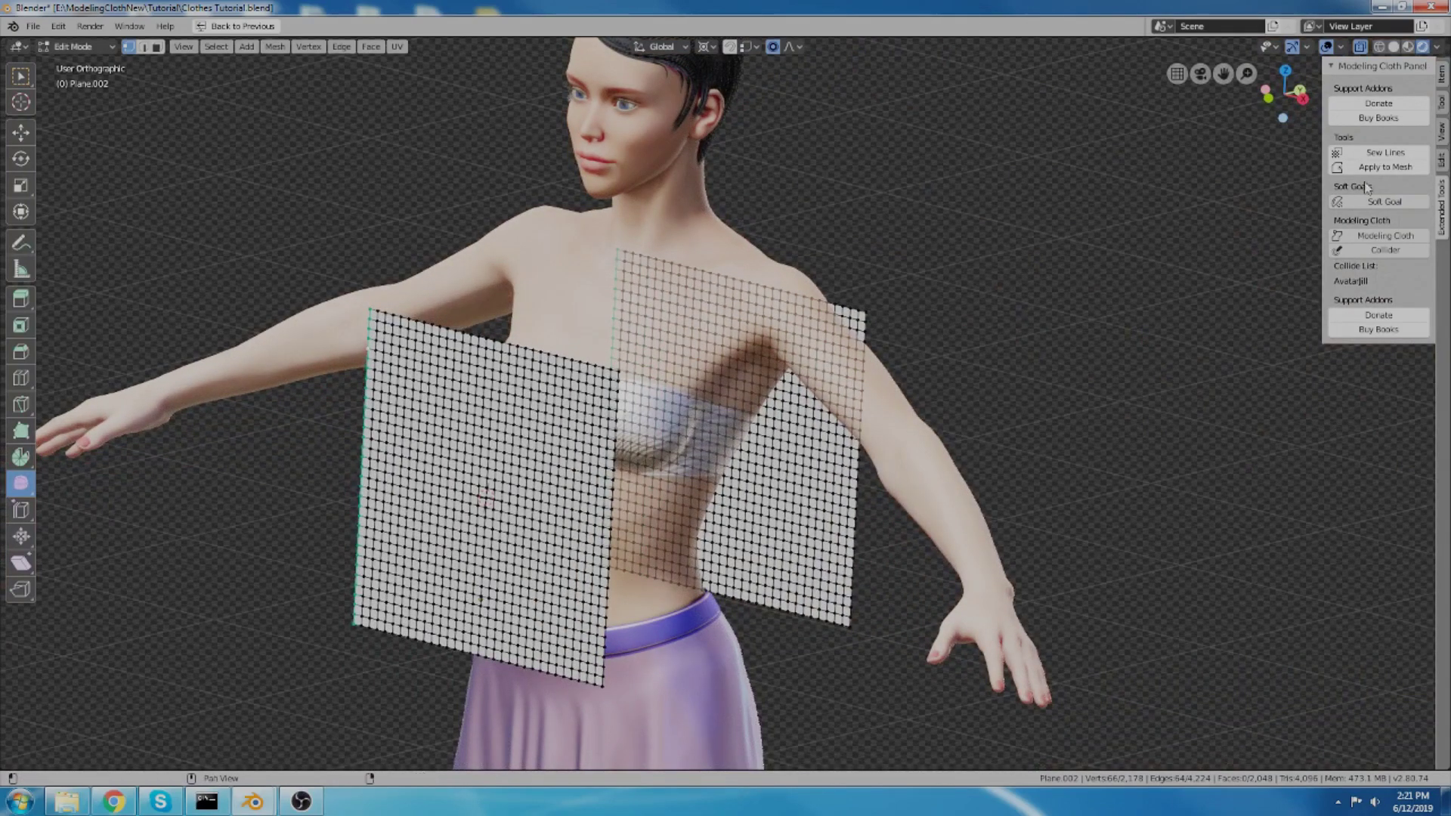
click(1385, 155)
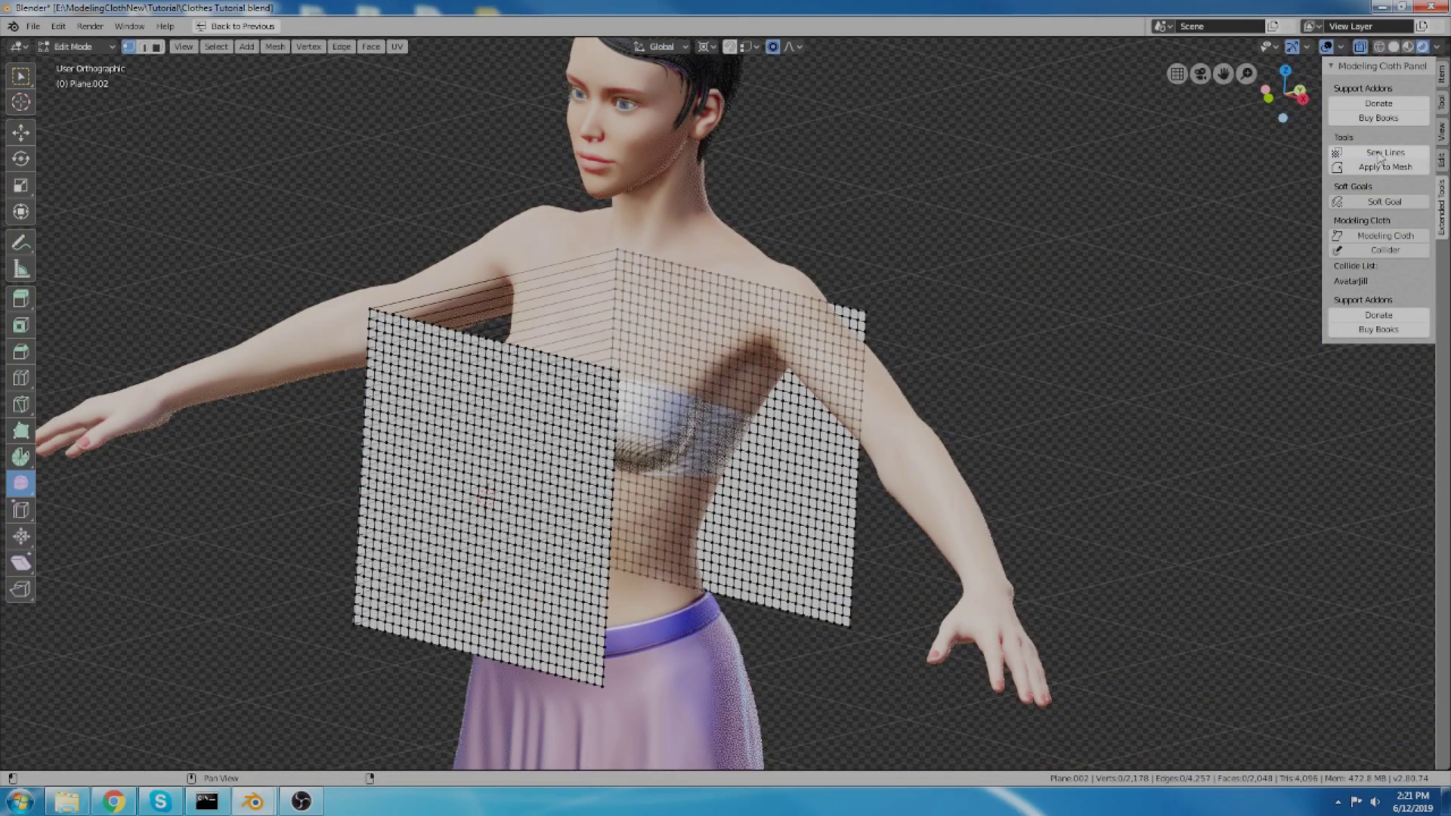
Step: Add sew lines between the front and back panels' vertical edges on the avatar's left side
scroll(855, 393, up, 1)
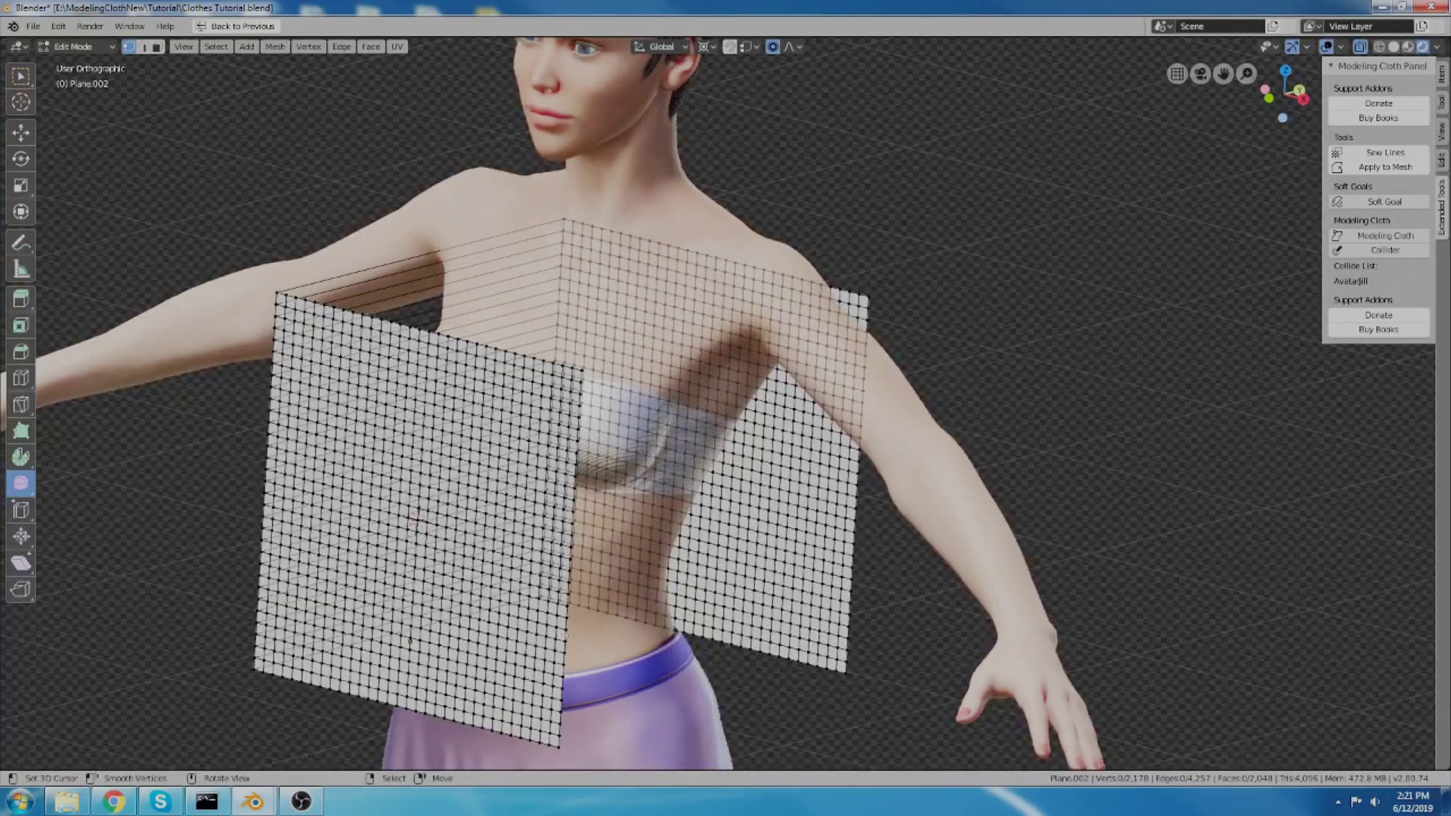
scroll(560, 642, up, 5)
alt+click(559, 642)
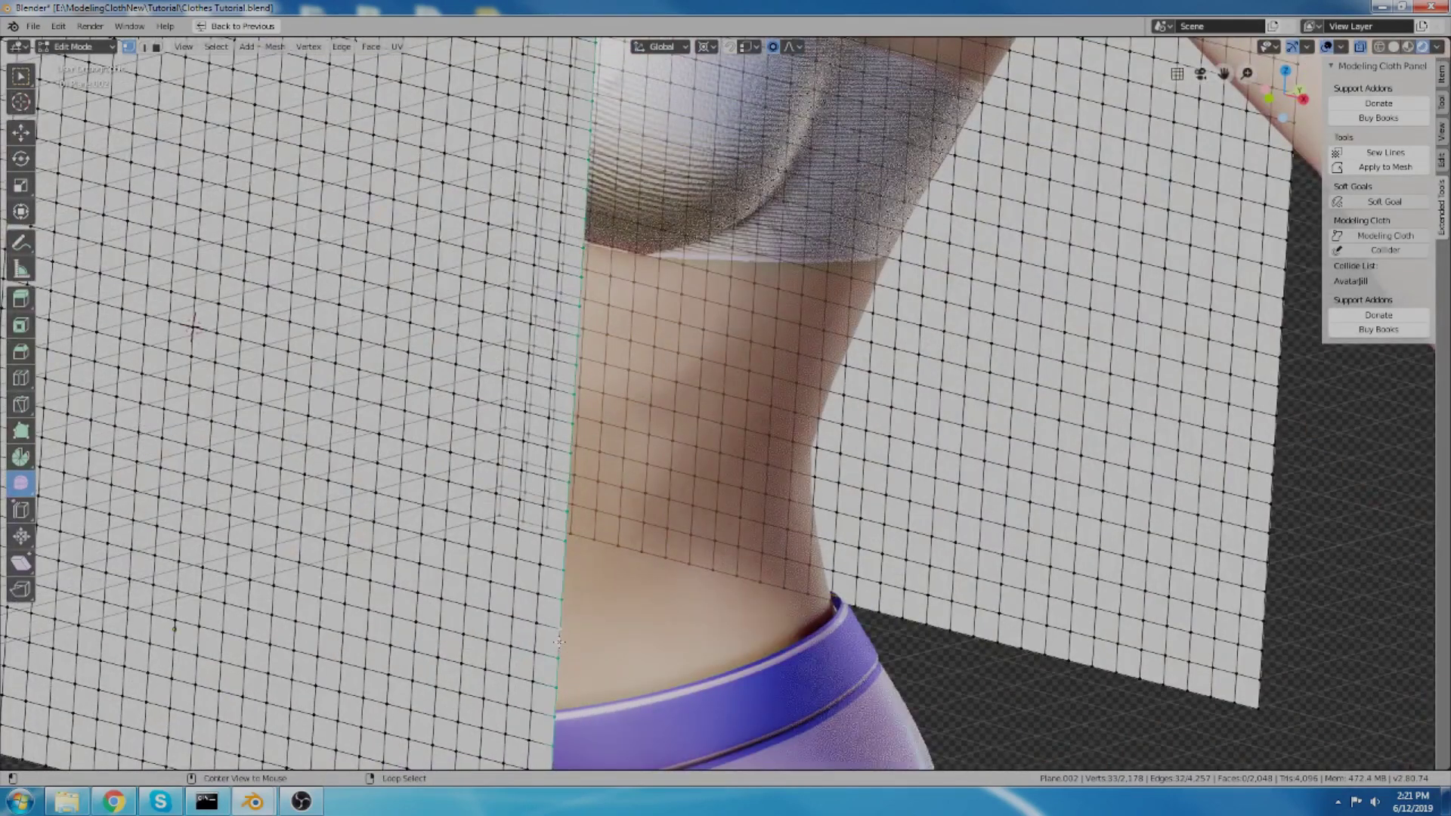
scroll(559, 641, down, 5)
alt+shift+click(911, 454)
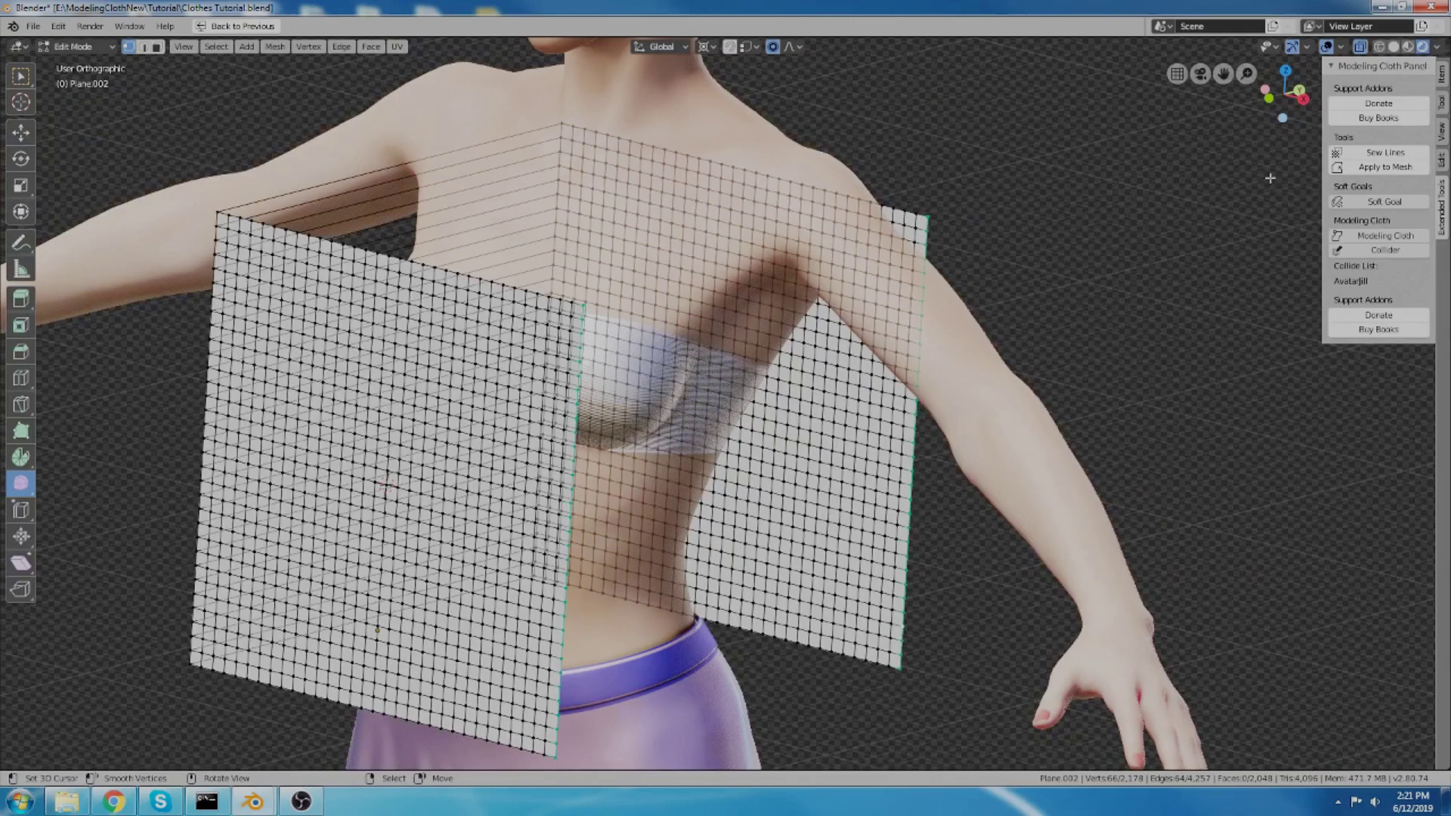
click(1374, 153)
Step: Leave mesh editing, select the avatar, and turn its Collider setting off and back on
scroll(814, 273, down, 3)
key(Tab)
middle_drag(787, 249, 830, 242)
click(789, 181)
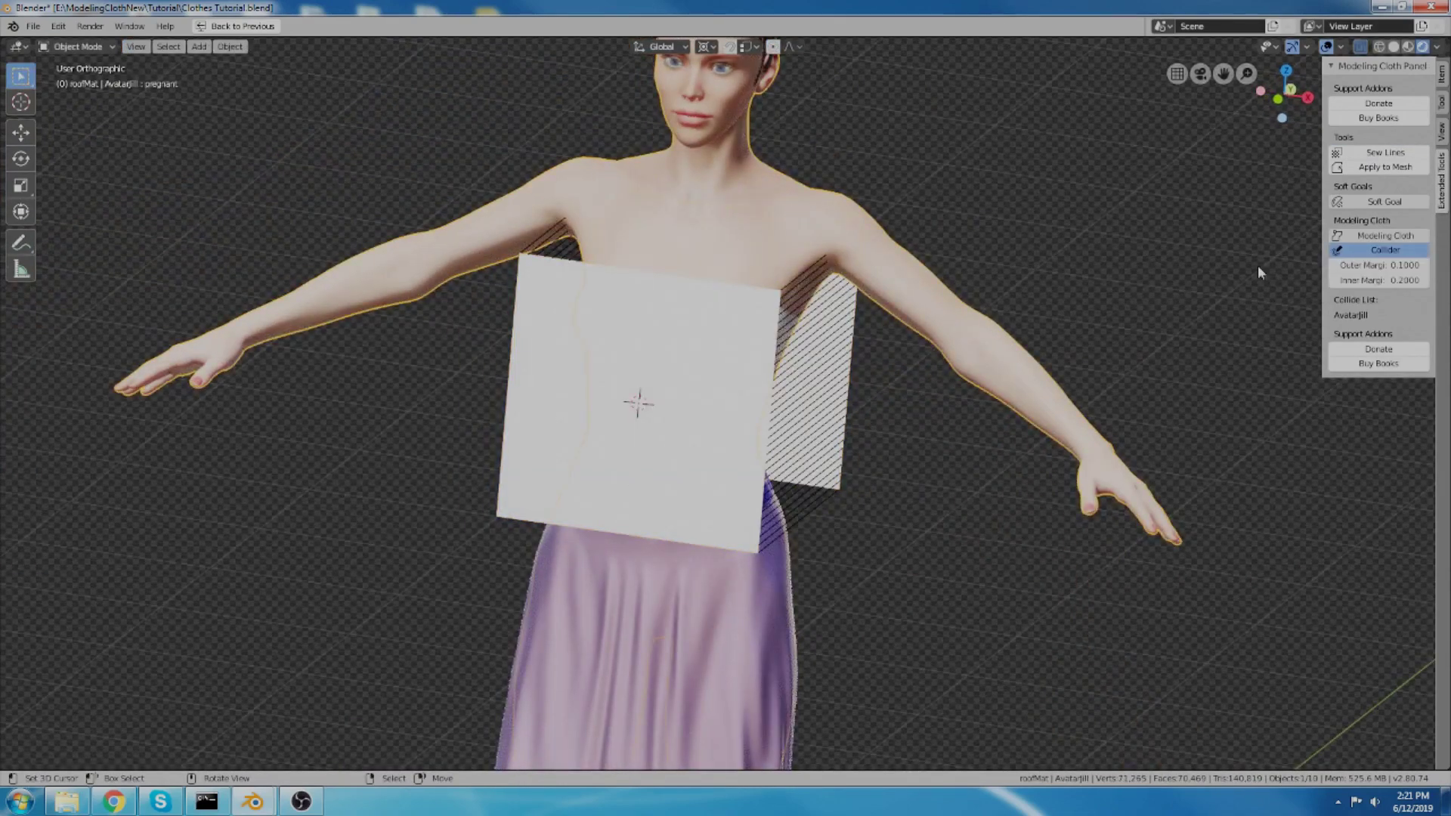
click(1361, 251)
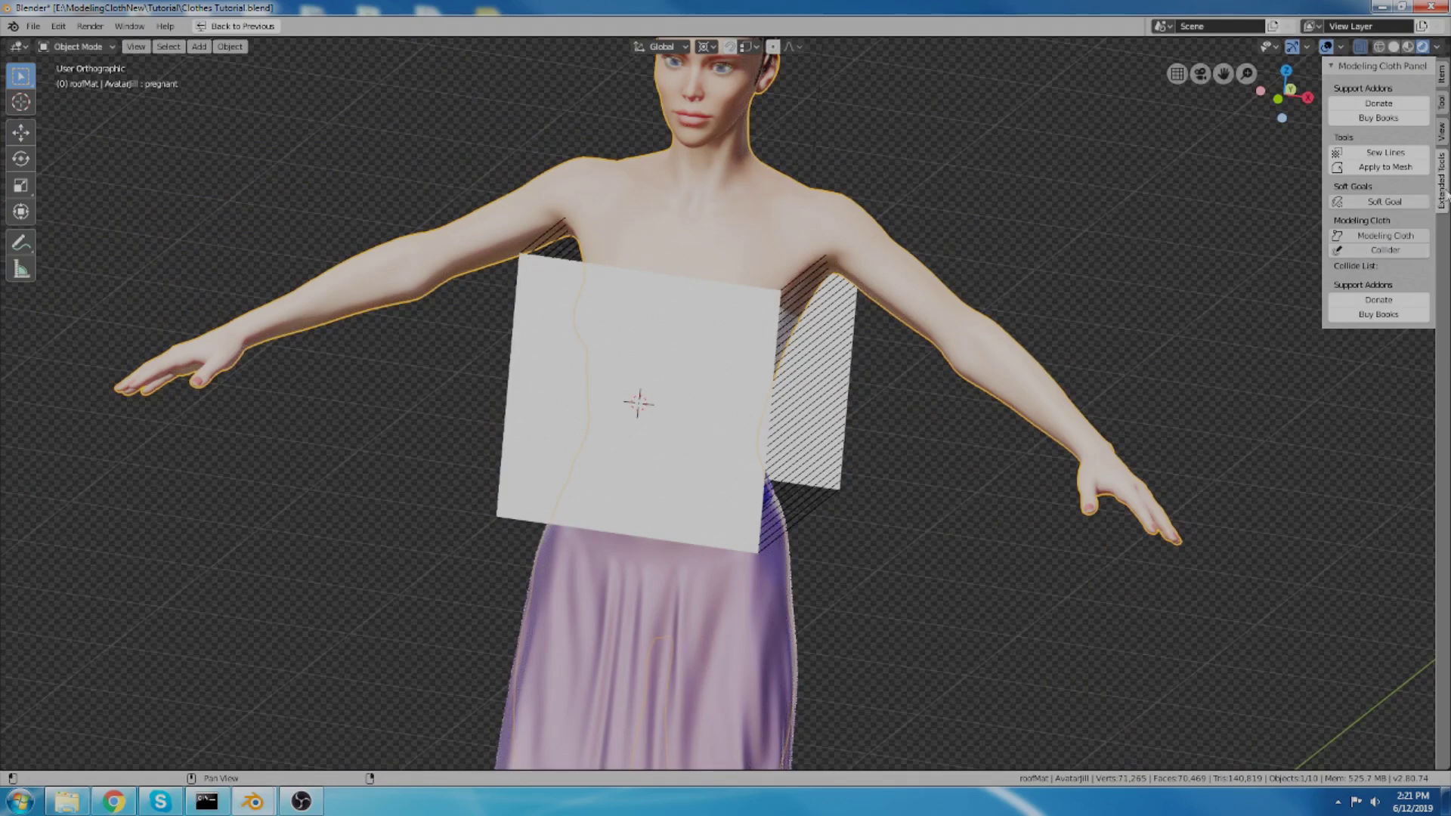
click(1393, 252)
Step: Examine the collider avatar and the sewn panels around the torso from several angles and distances
middle_drag(921, 339, 916, 339)
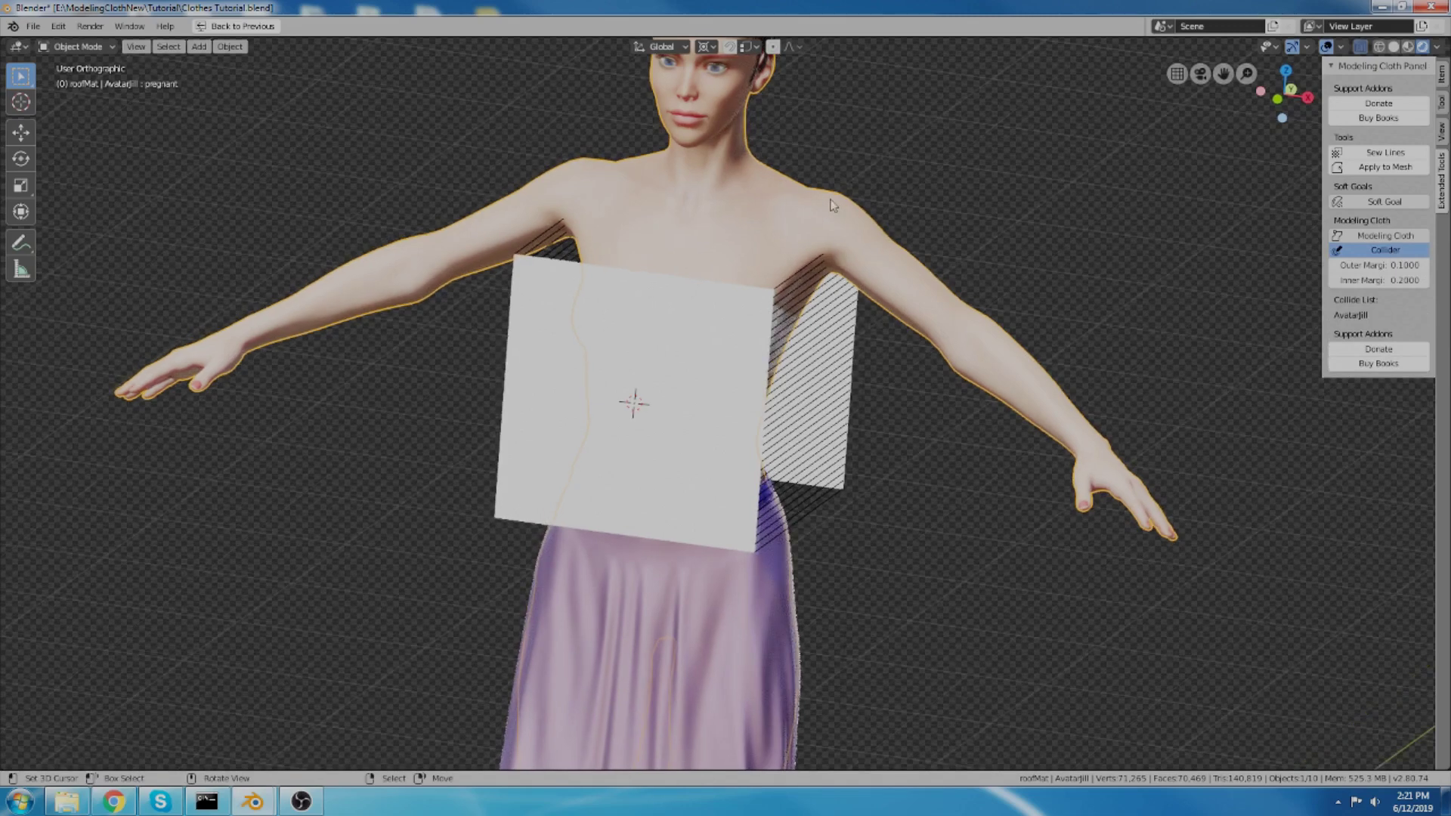
middle_drag(856, 220, 744, 316)
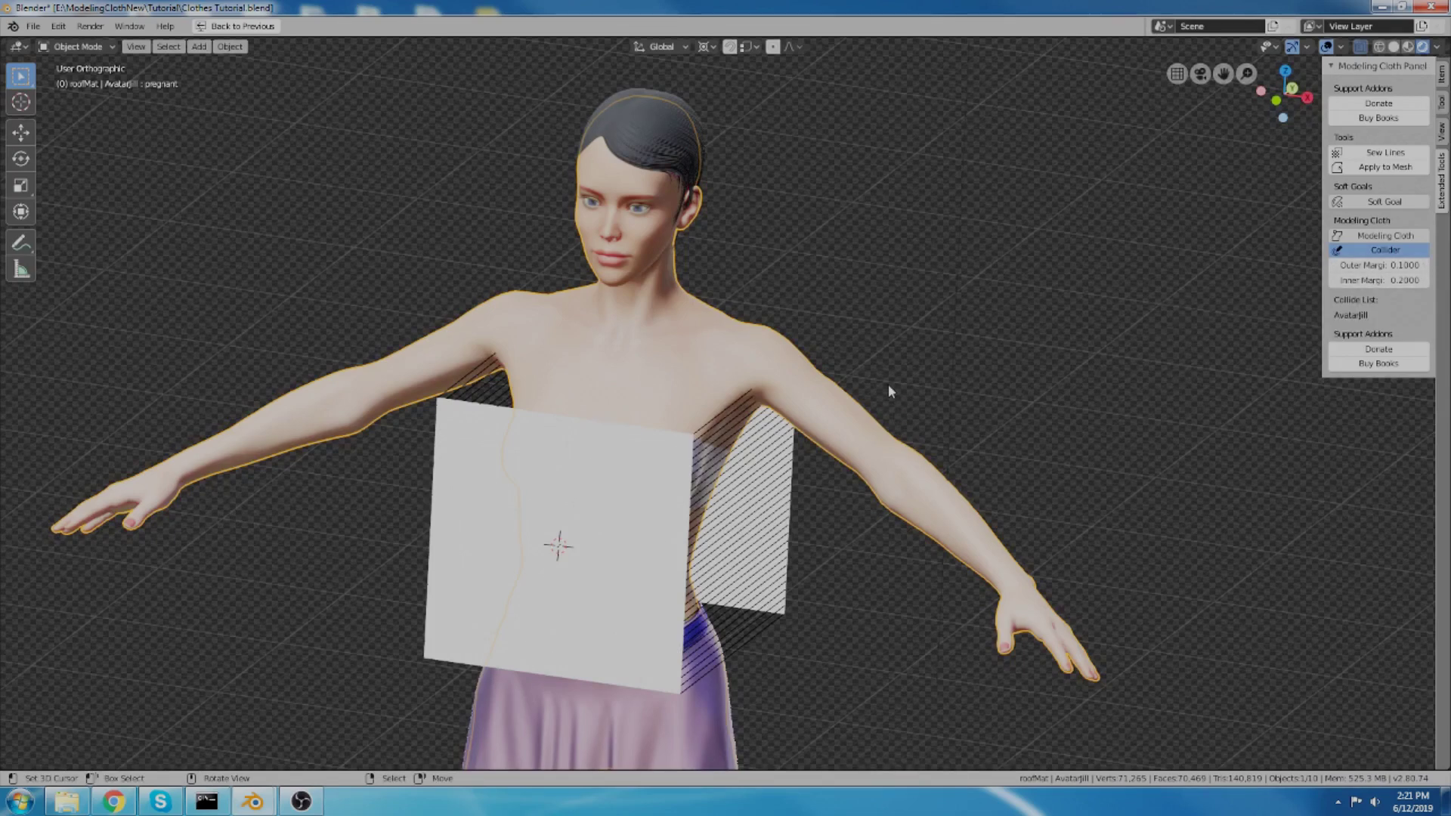
middle_drag(889, 391, 841, 368)
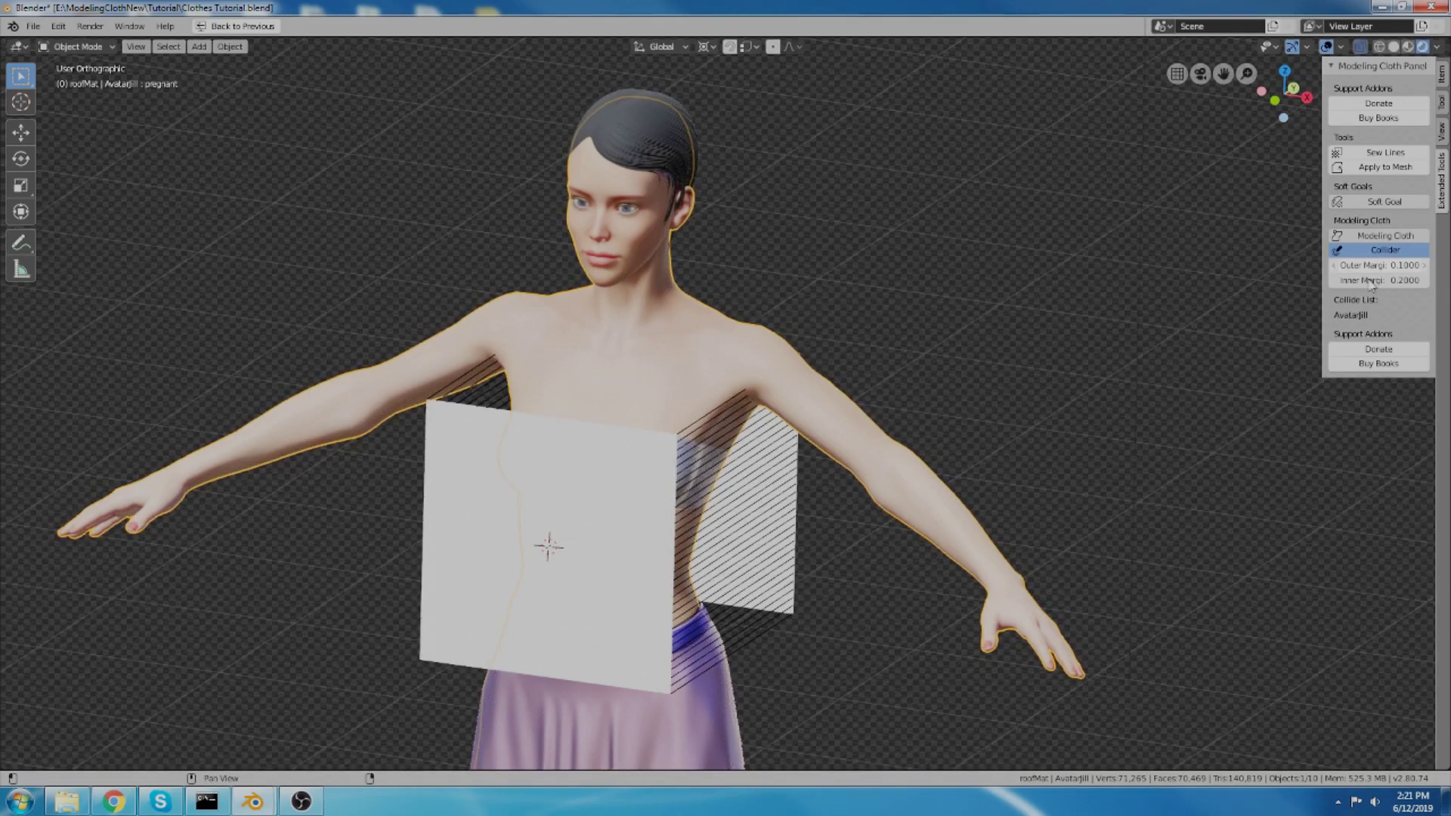
scroll(615, 247, down, 4)
middle_drag(616, 255, 675, 279)
scroll(643, 284, up, 2)
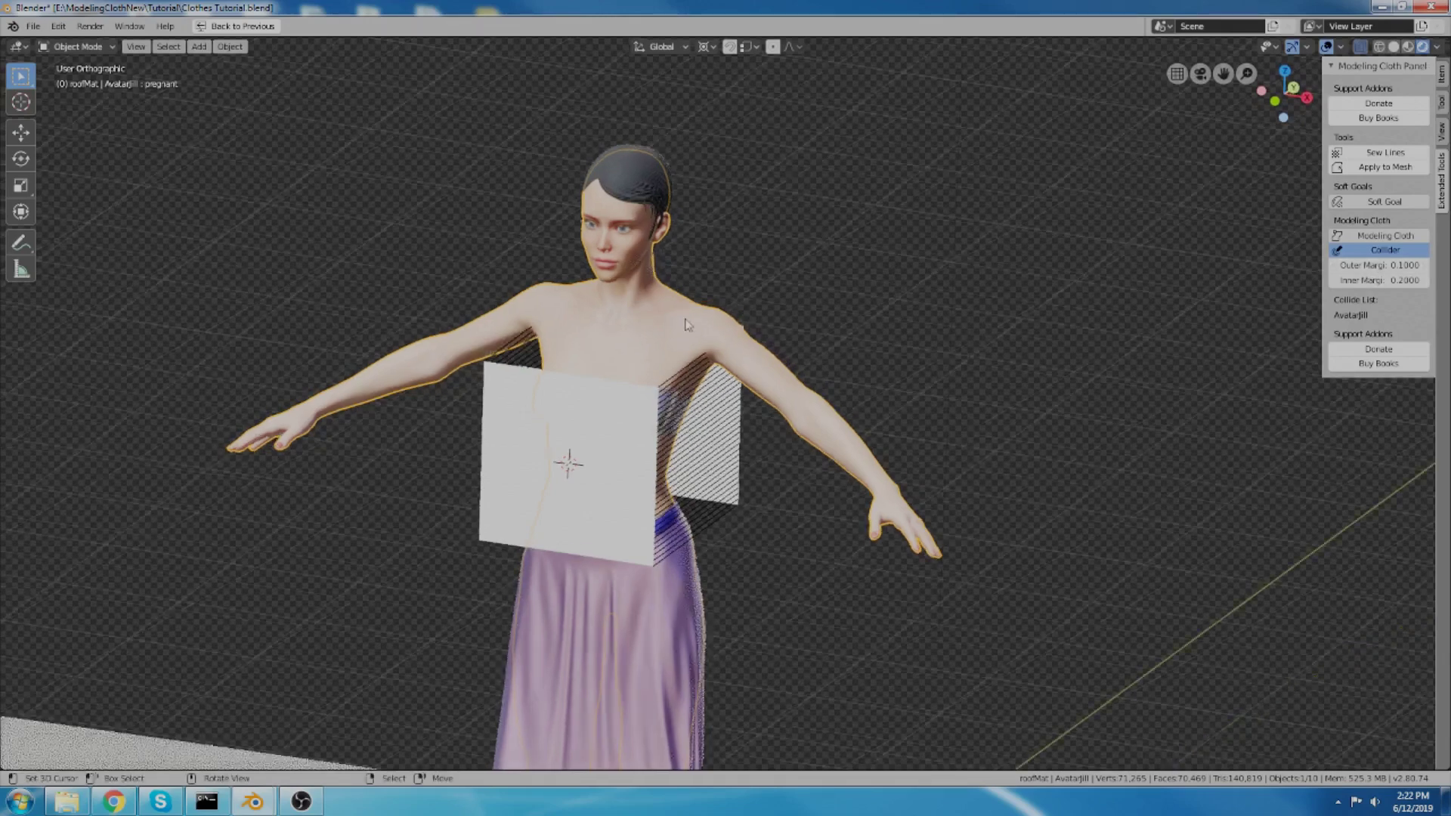
scroll(620, 349, up, 5)
scroll(620, 349, down, 4)
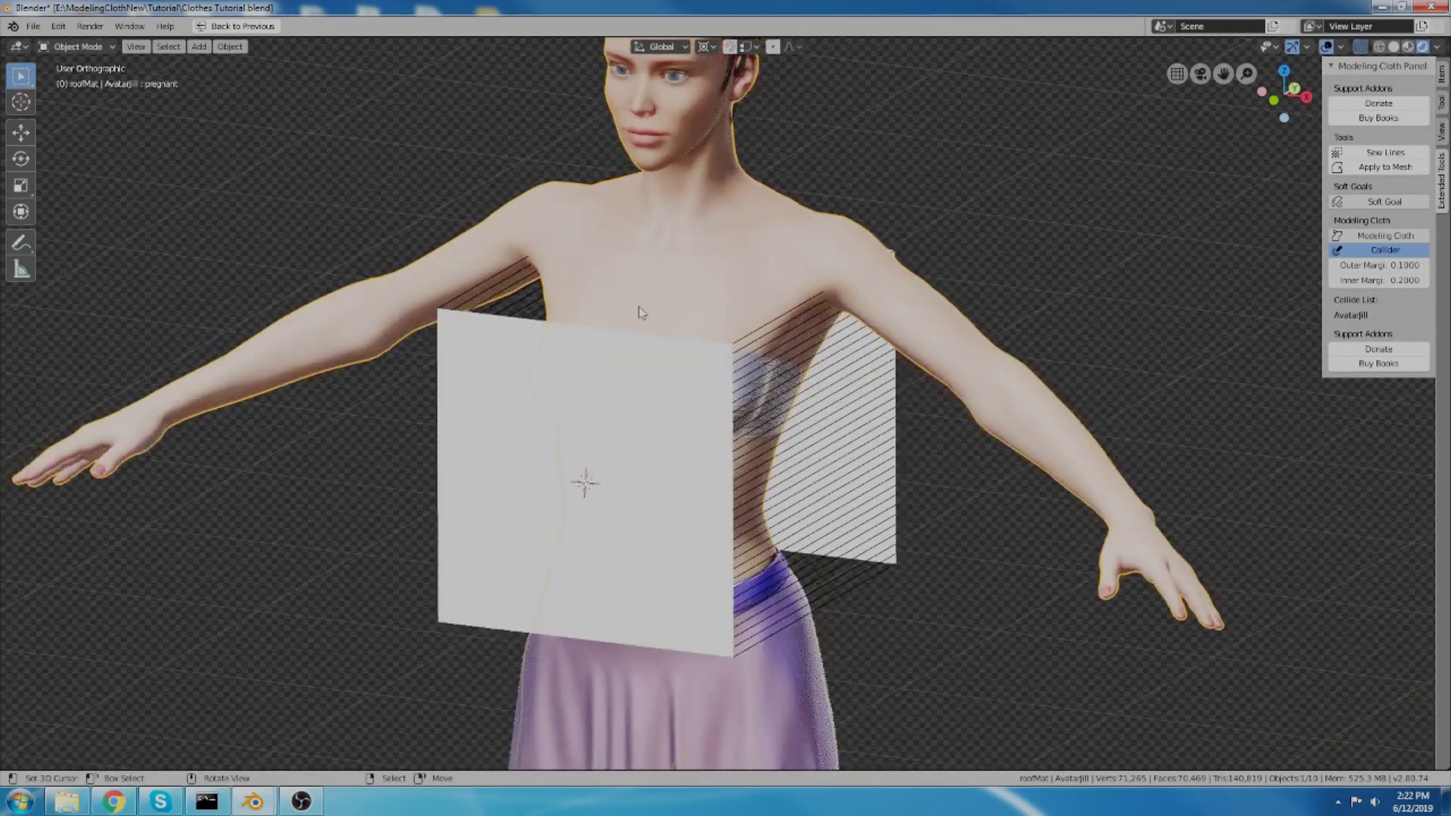
scroll(446, 431, up, 3)
Step: Select the sewn panels, make them a Modeling Cloth object, and enable Continuous Update
click(442, 414)
middle_drag(585, 511, 650, 484)
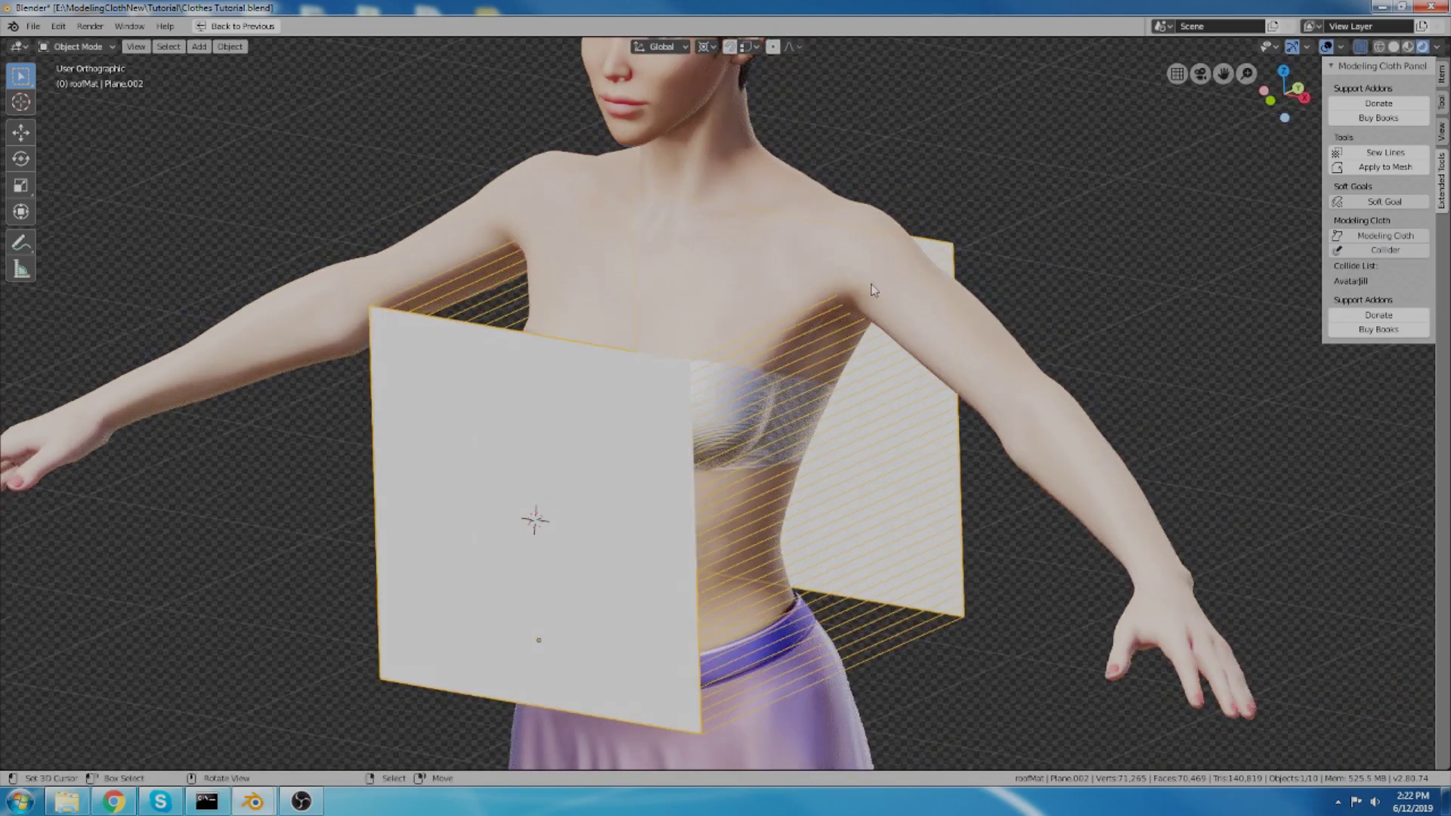
middle_drag(515, 503, 503, 499)
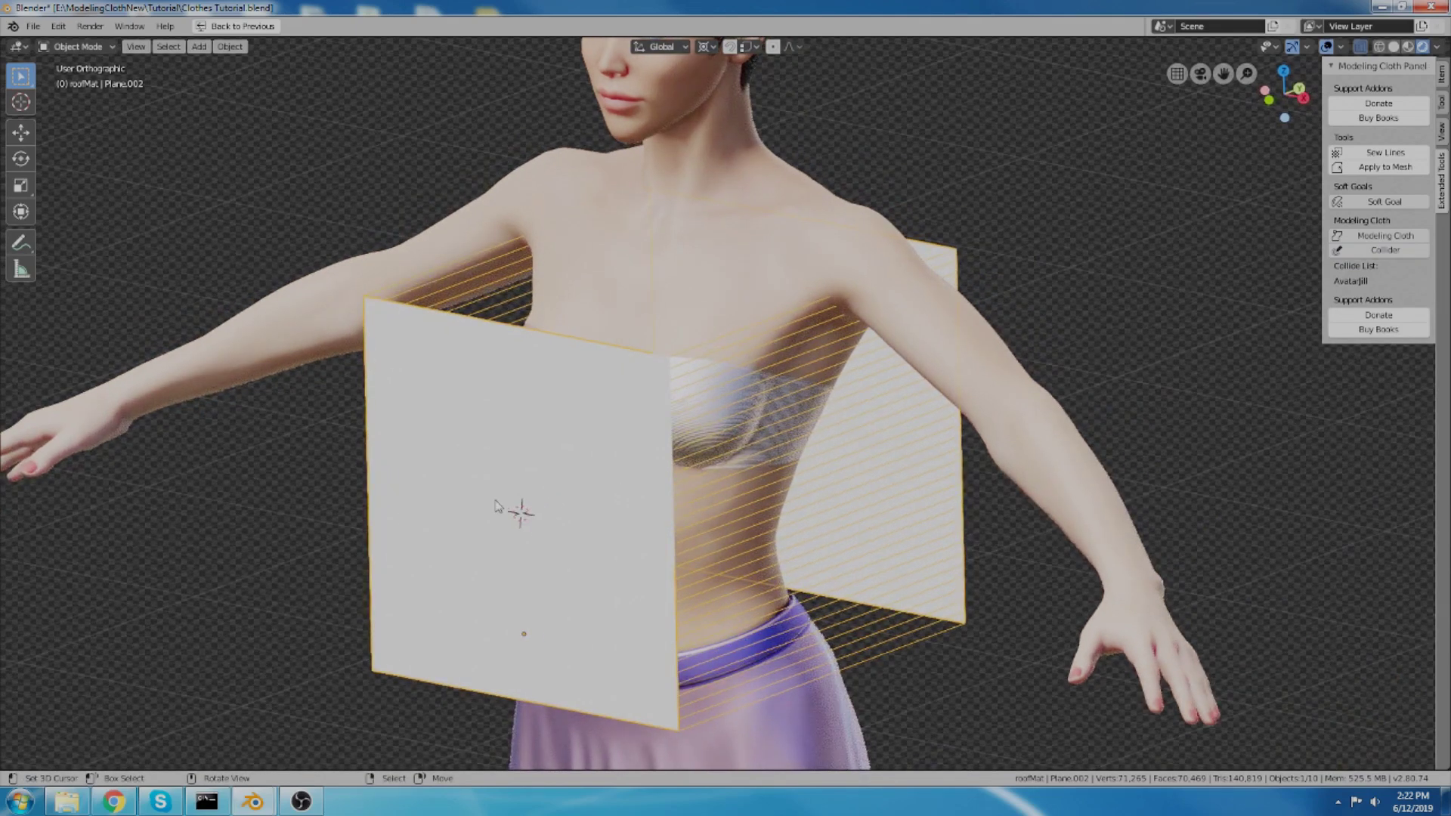
key(Tab)
key(Tab)
middle_drag(600, 493, 790, 380)
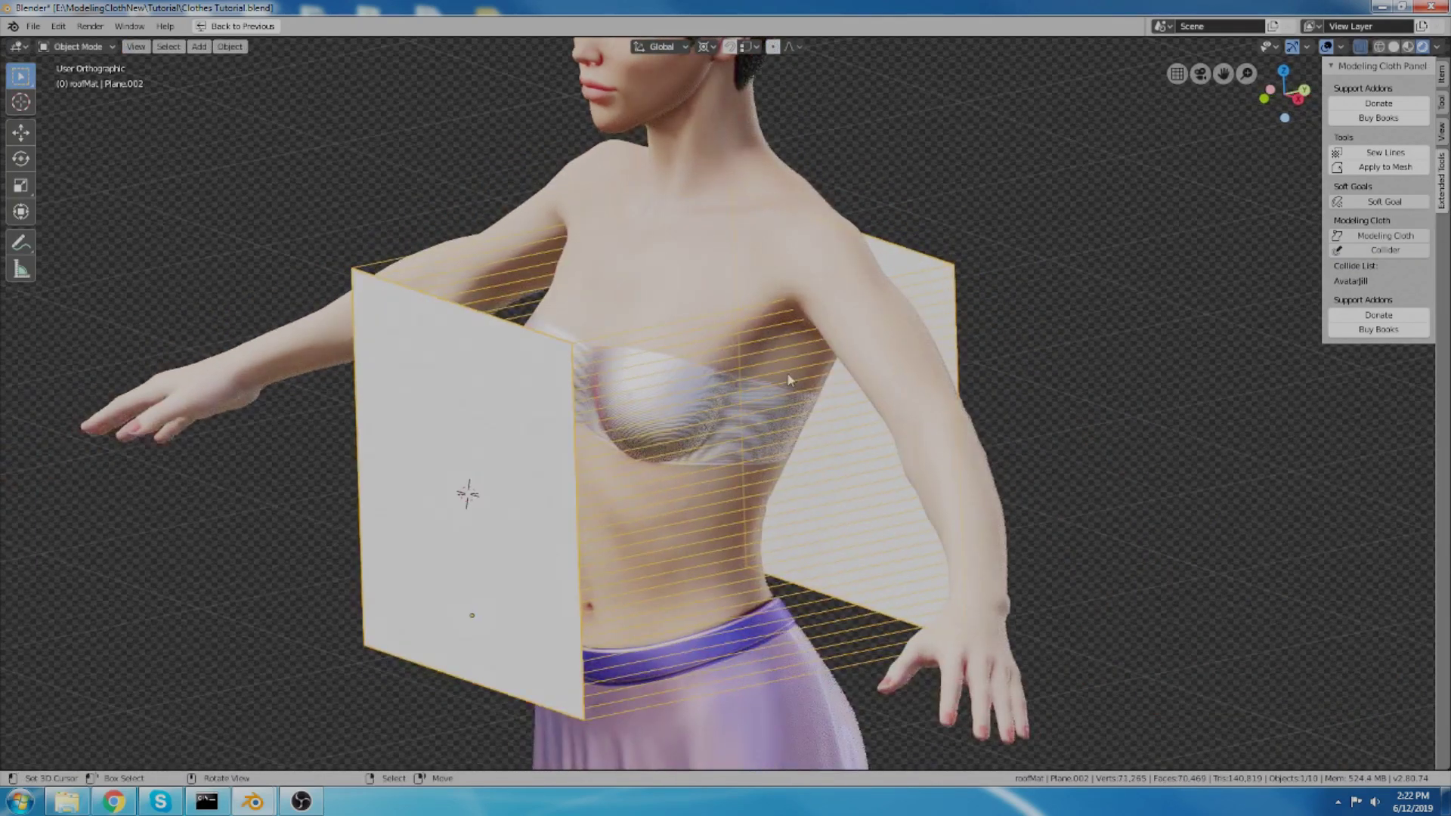
scroll(866, 272, up, 1)
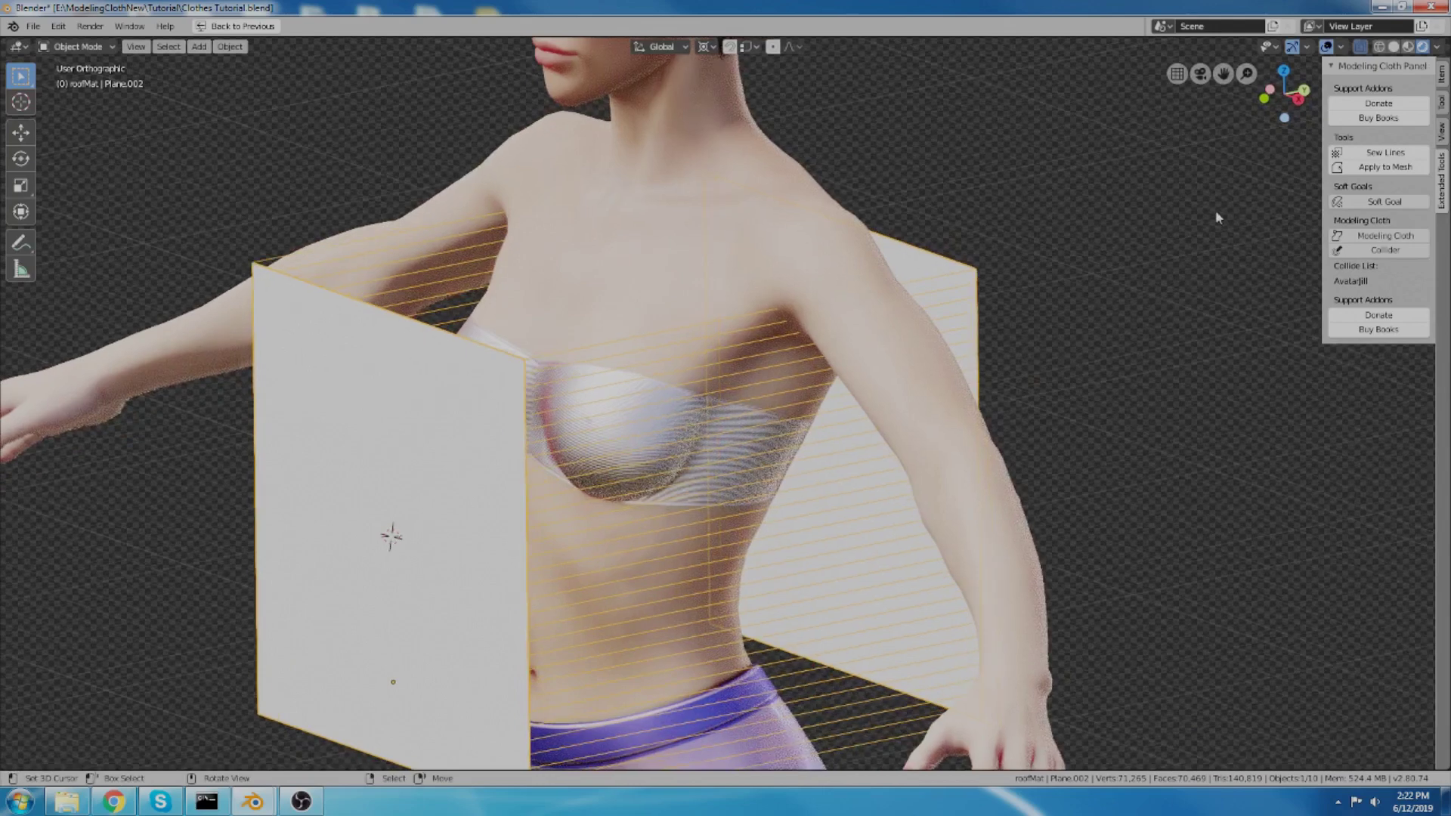
click(1367, 236)
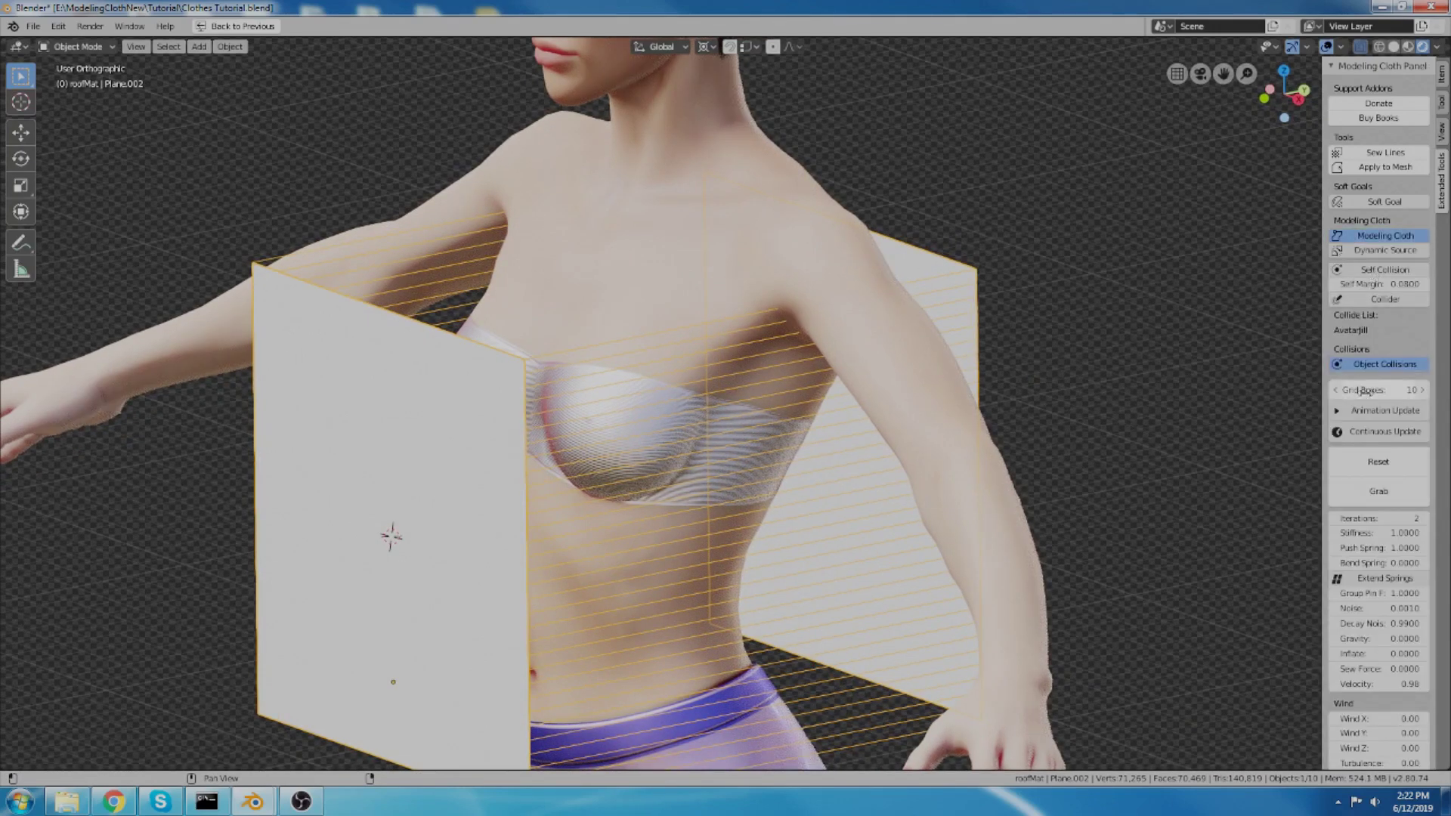
click(1357, 432)
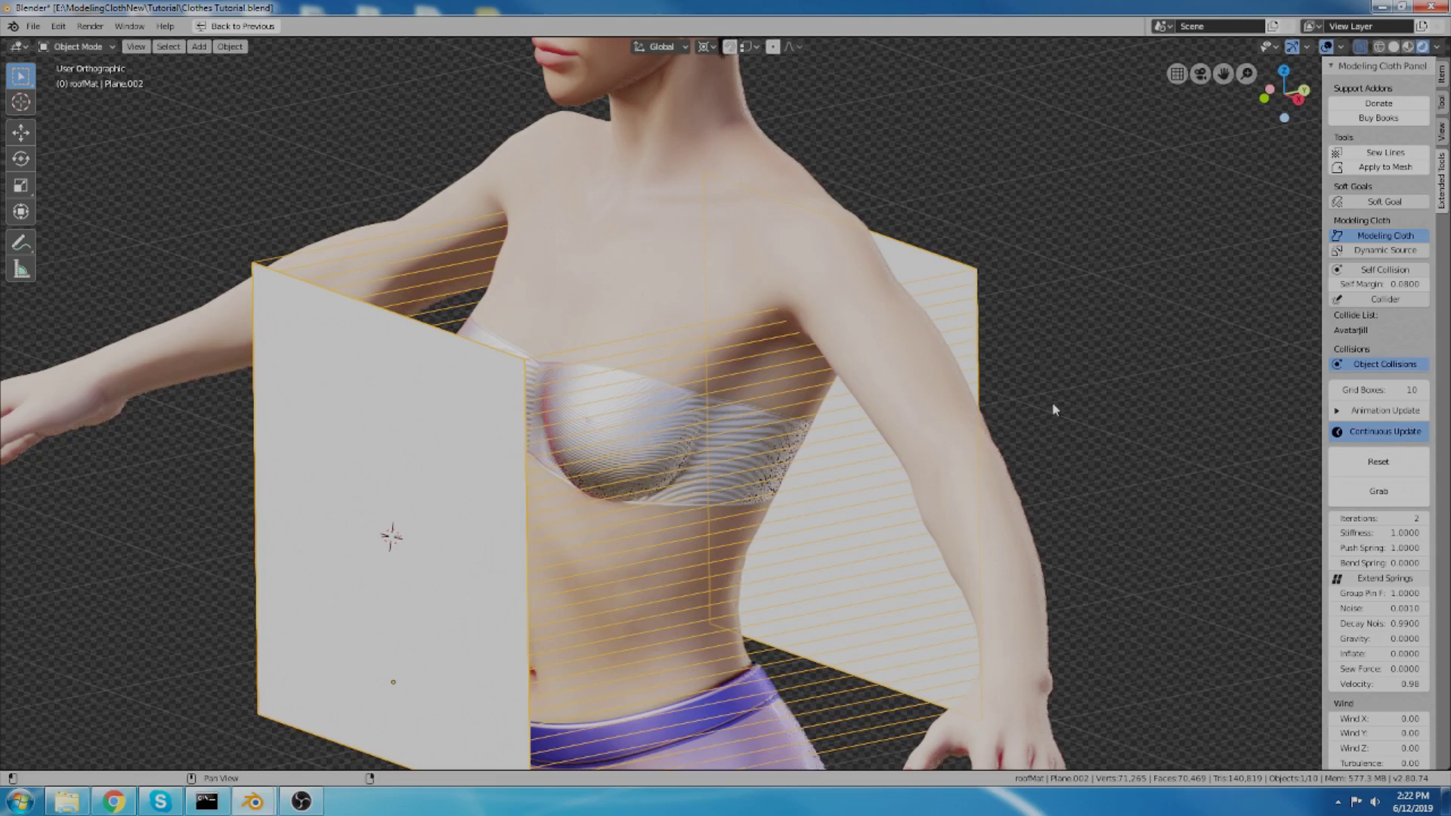
Step: Test the live cloth with Grab by pulling the front panel's lower outer corner, then release it
shift+middle_drag(754, 333, 738, 243)
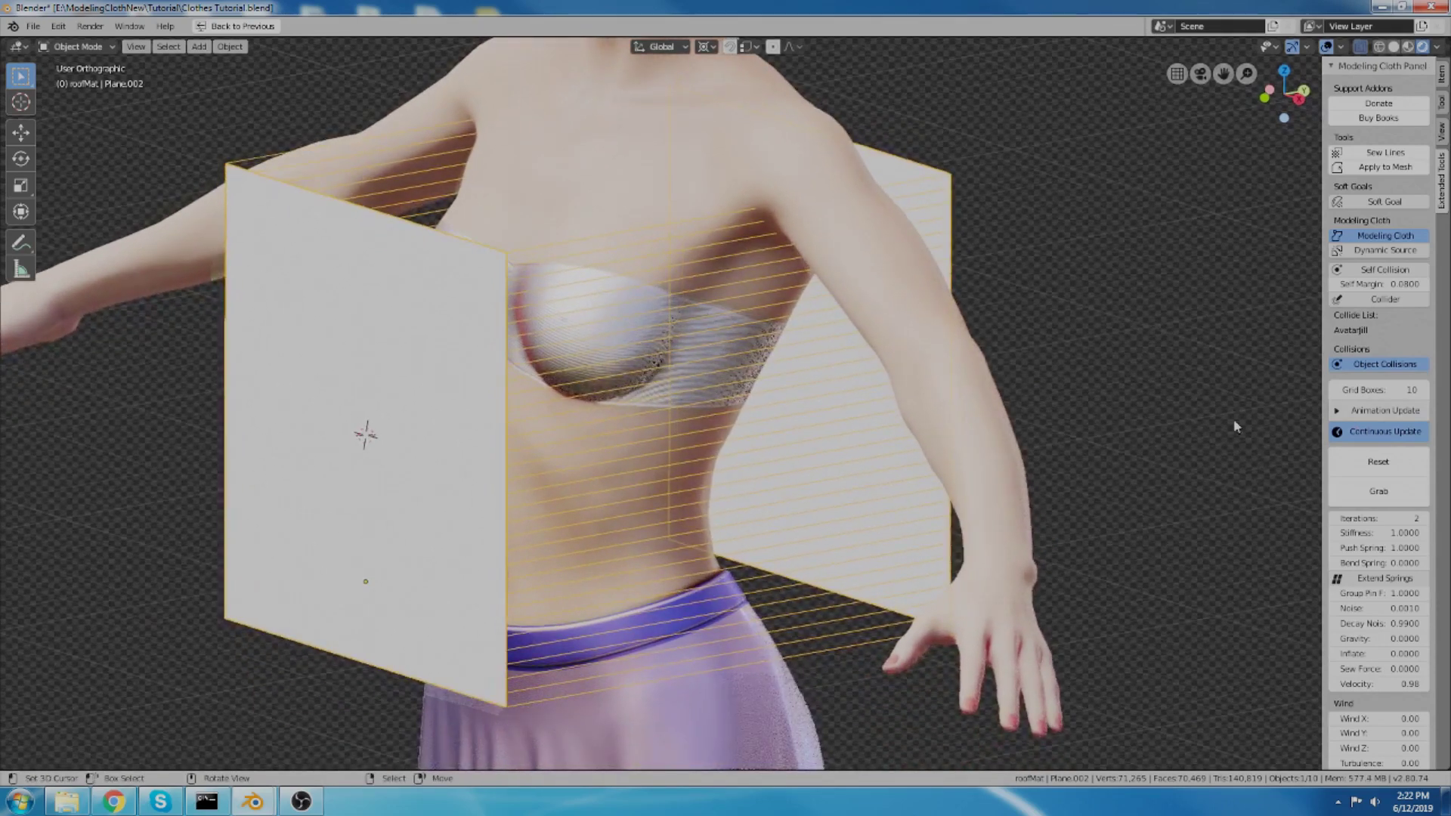
click(1372, 495)
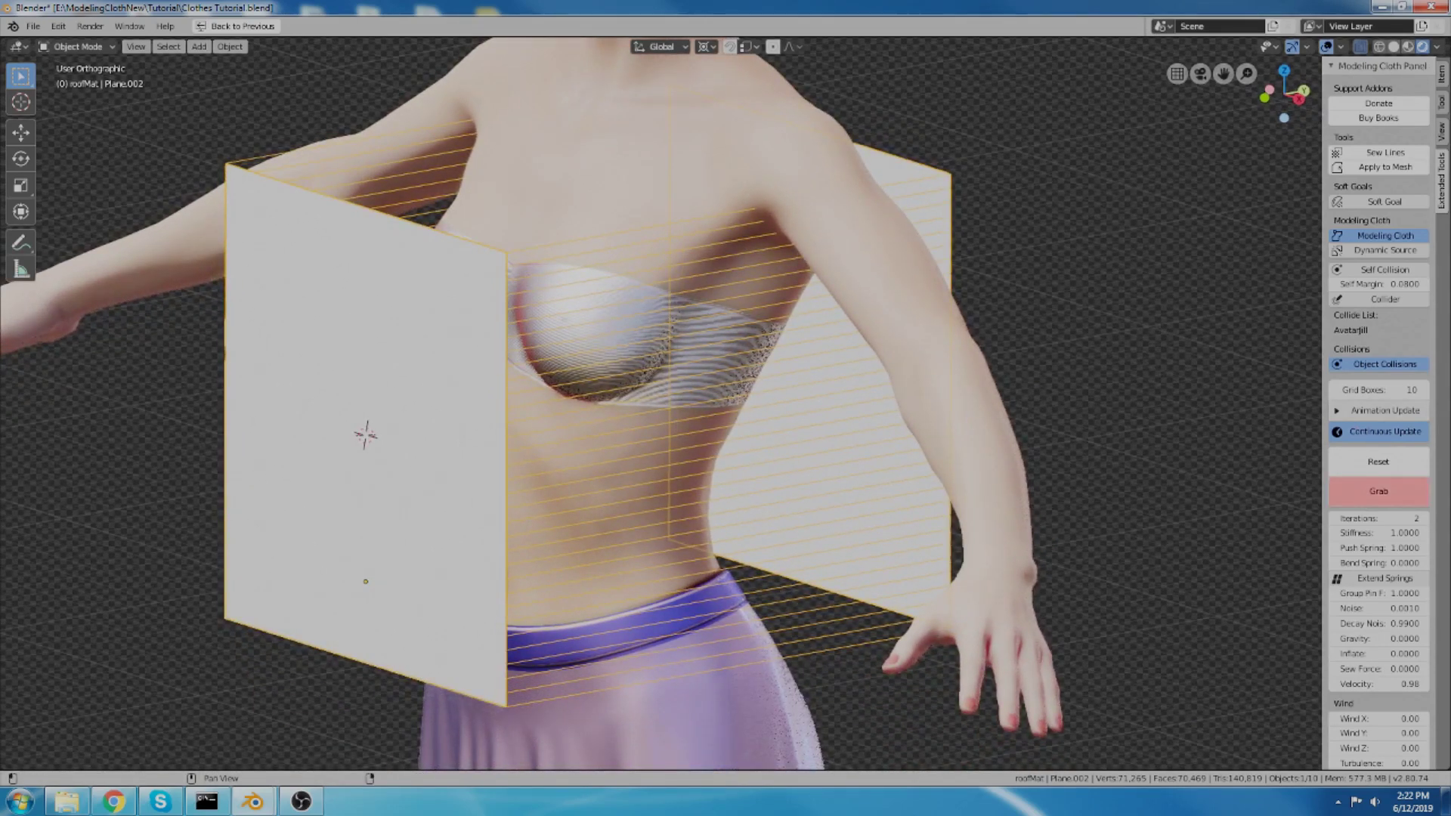
drag(250, 560, 208, 567)
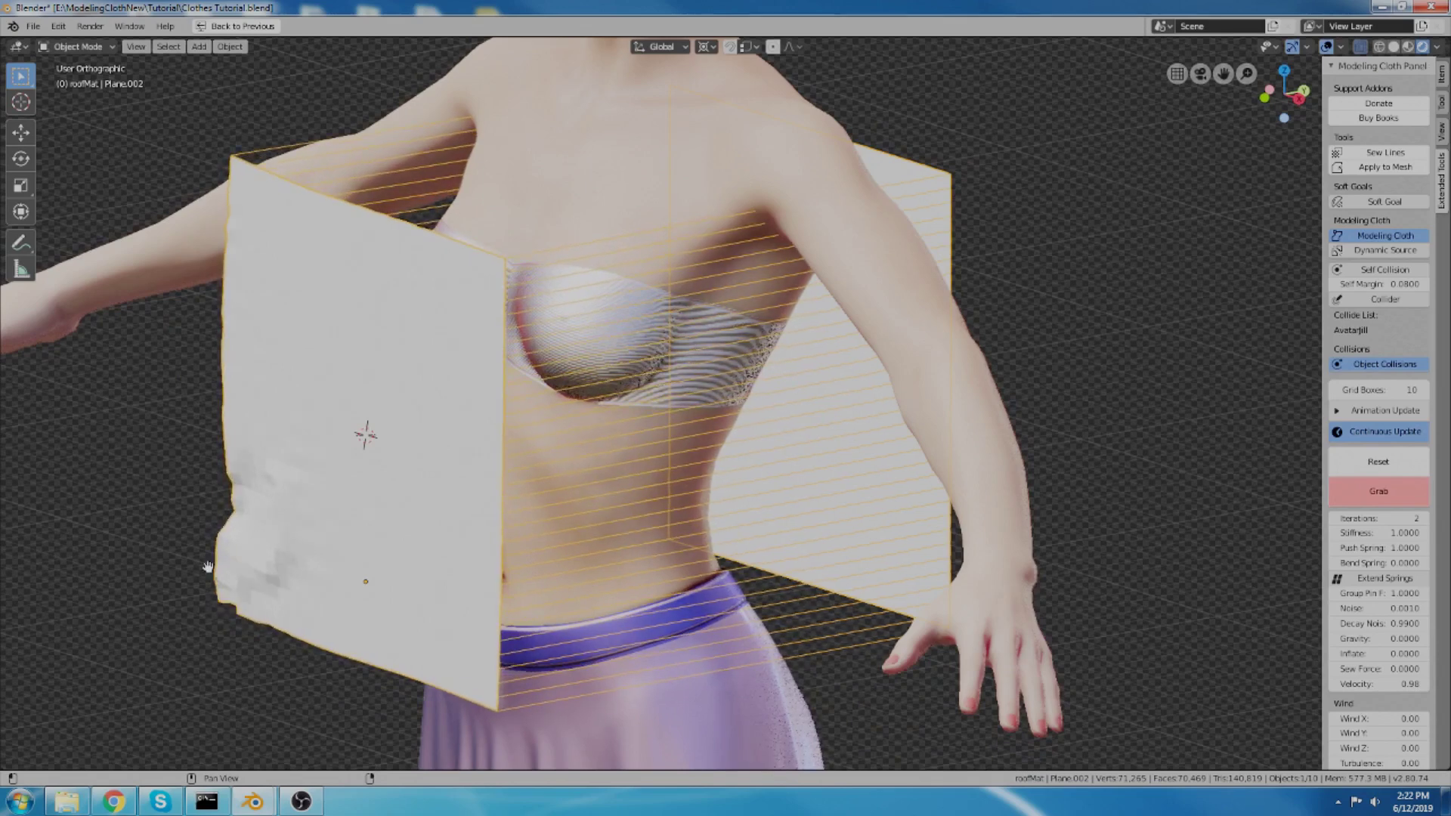
key(Escape)
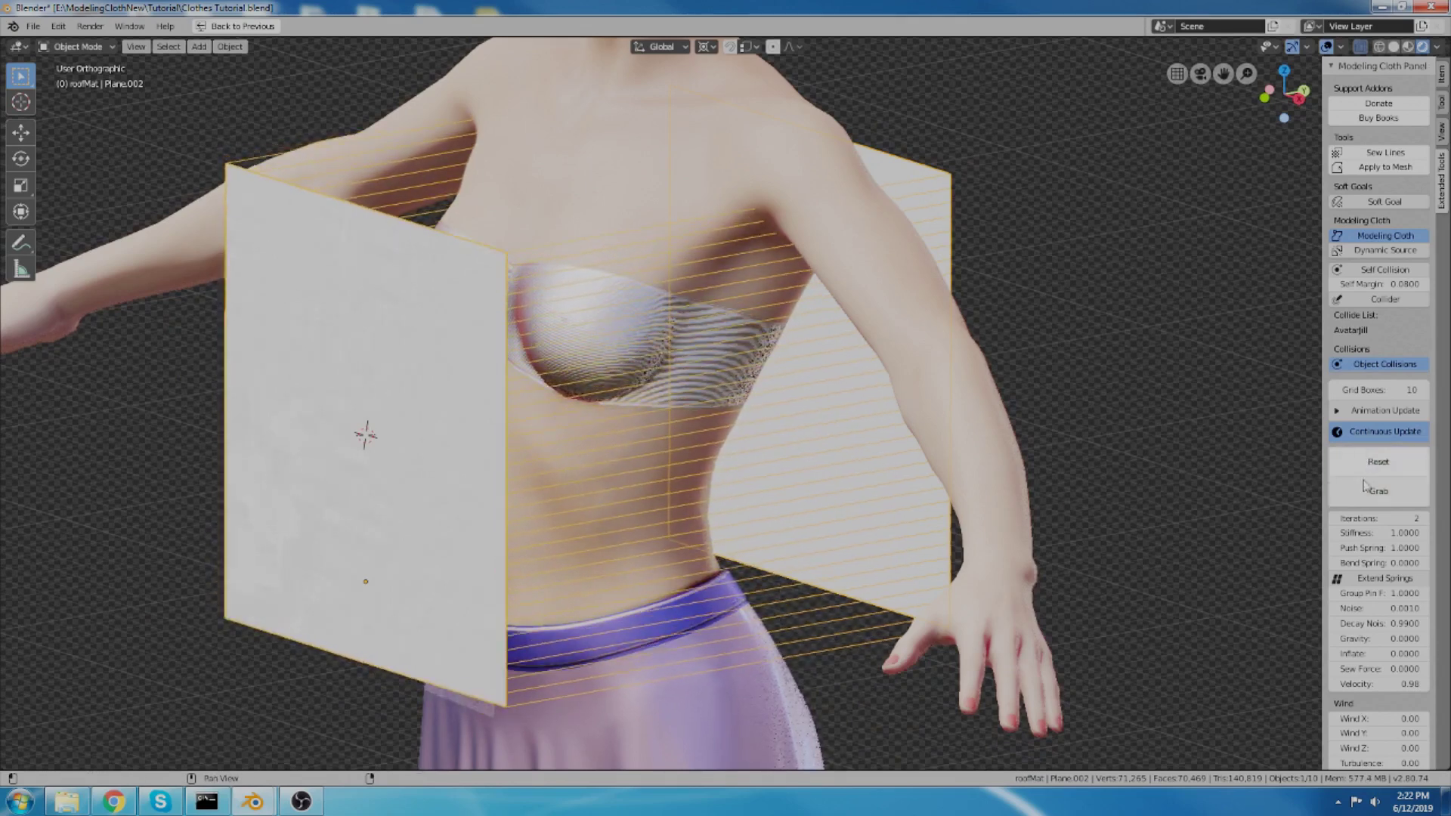
Step: Set the cloth's velocity to 0.80 and its sew force to 0.18 to pull the panels together around the torso
scroll(1374, 431, down, 3)
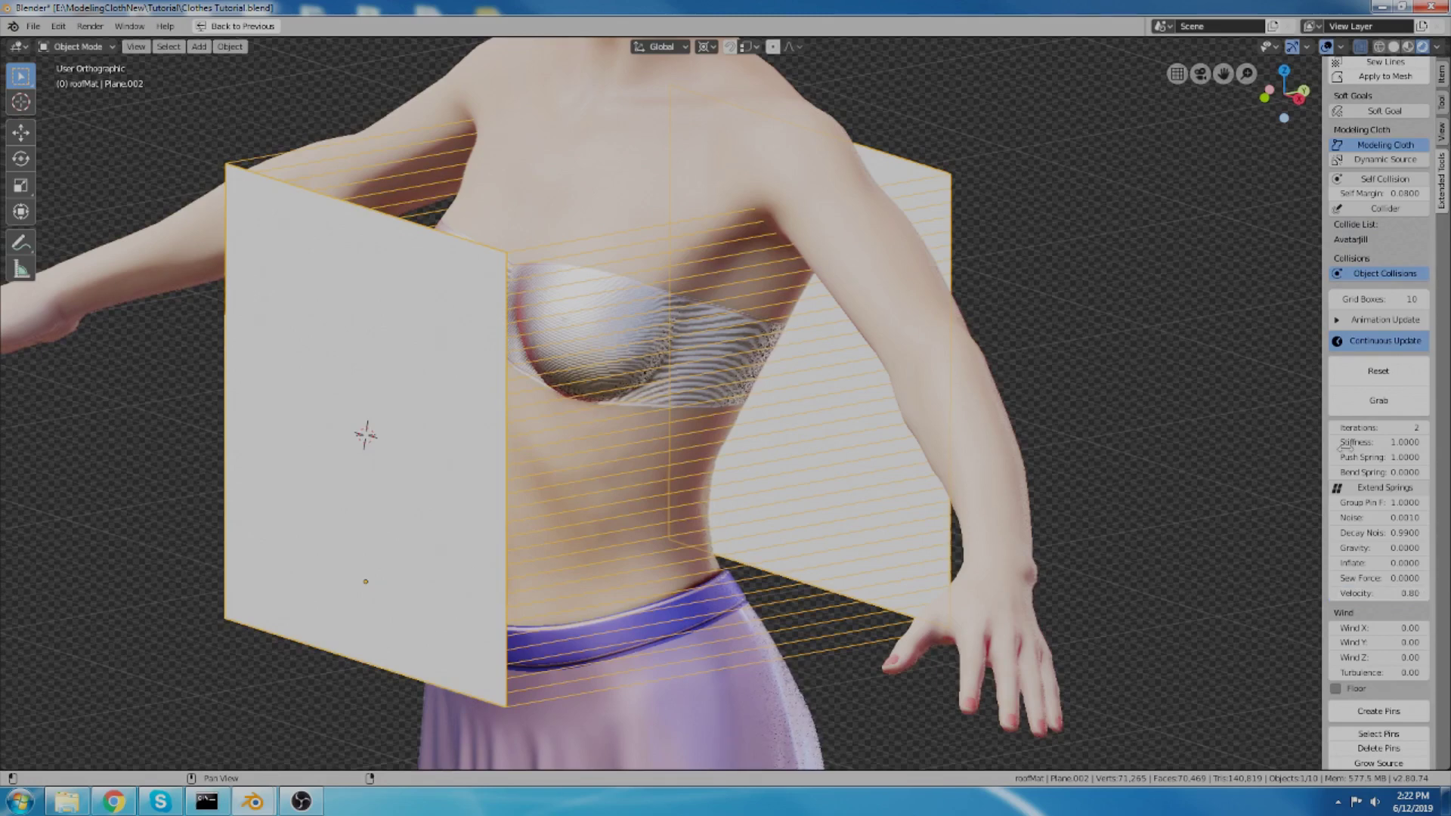
middle_drag(998, 429, 990, 429)
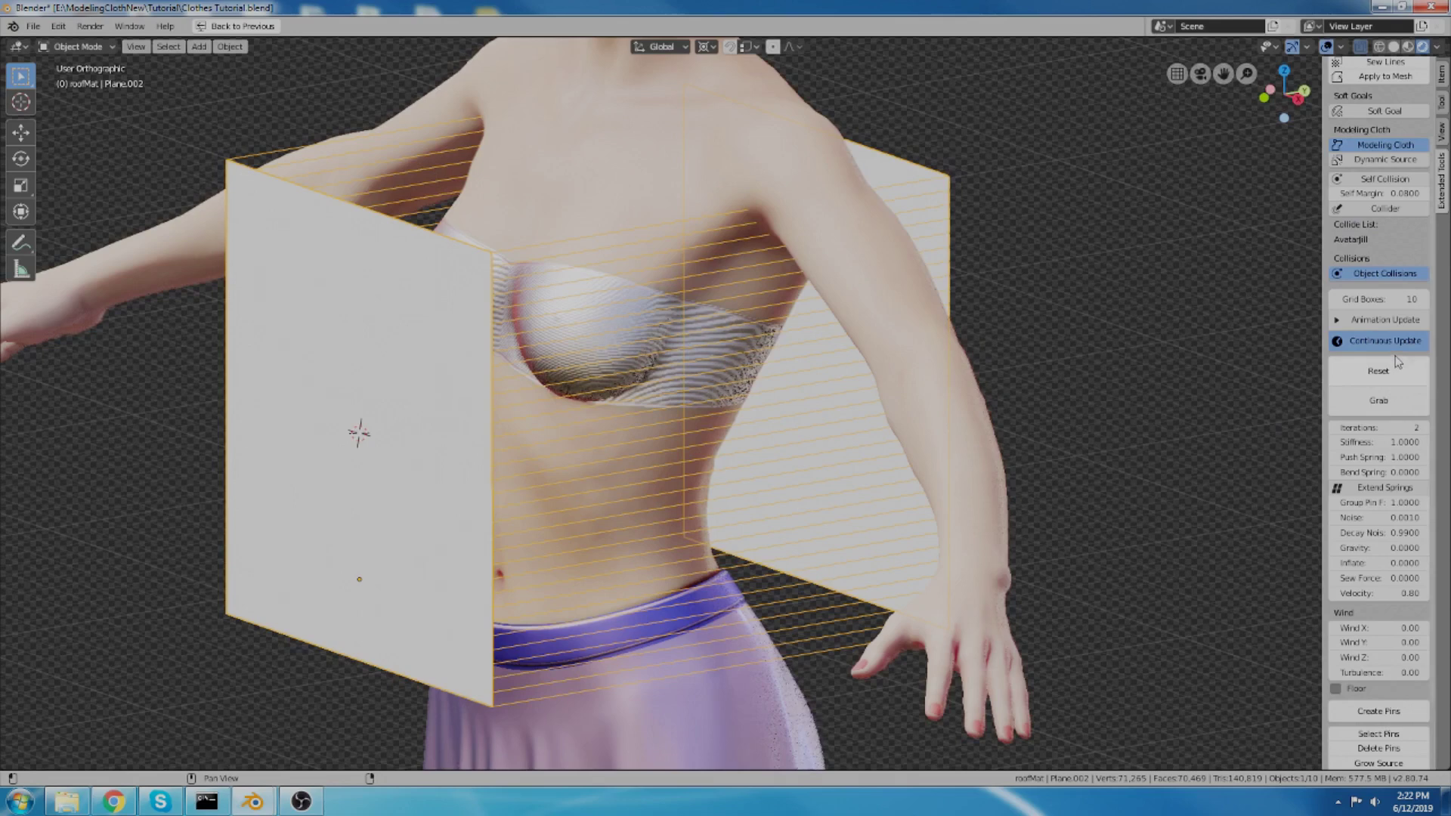
scroll(1371, 533, down, 2)
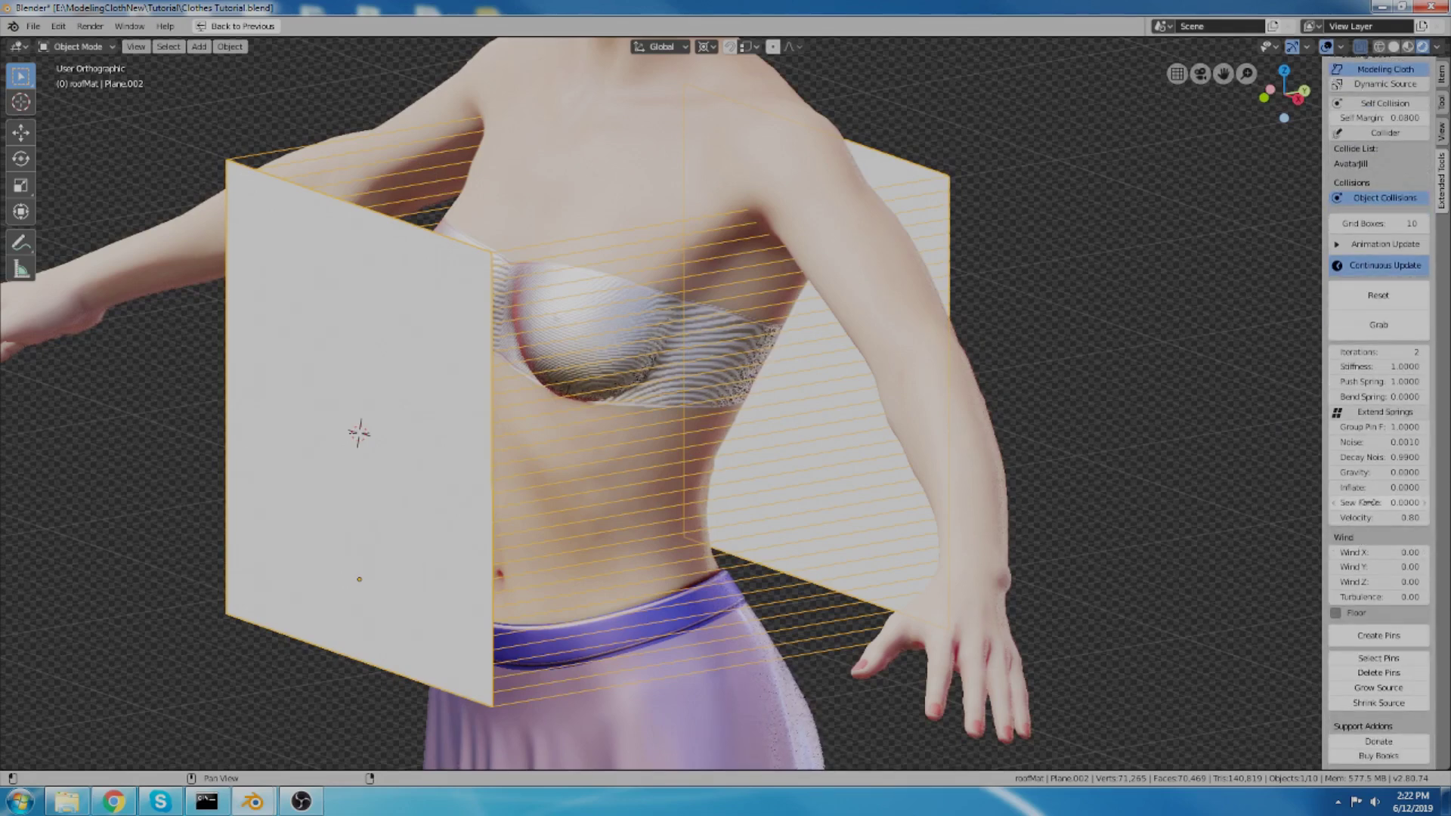
drag(1379, 502, 1413, 503)
middle_drag(737, 208, 806, 181)
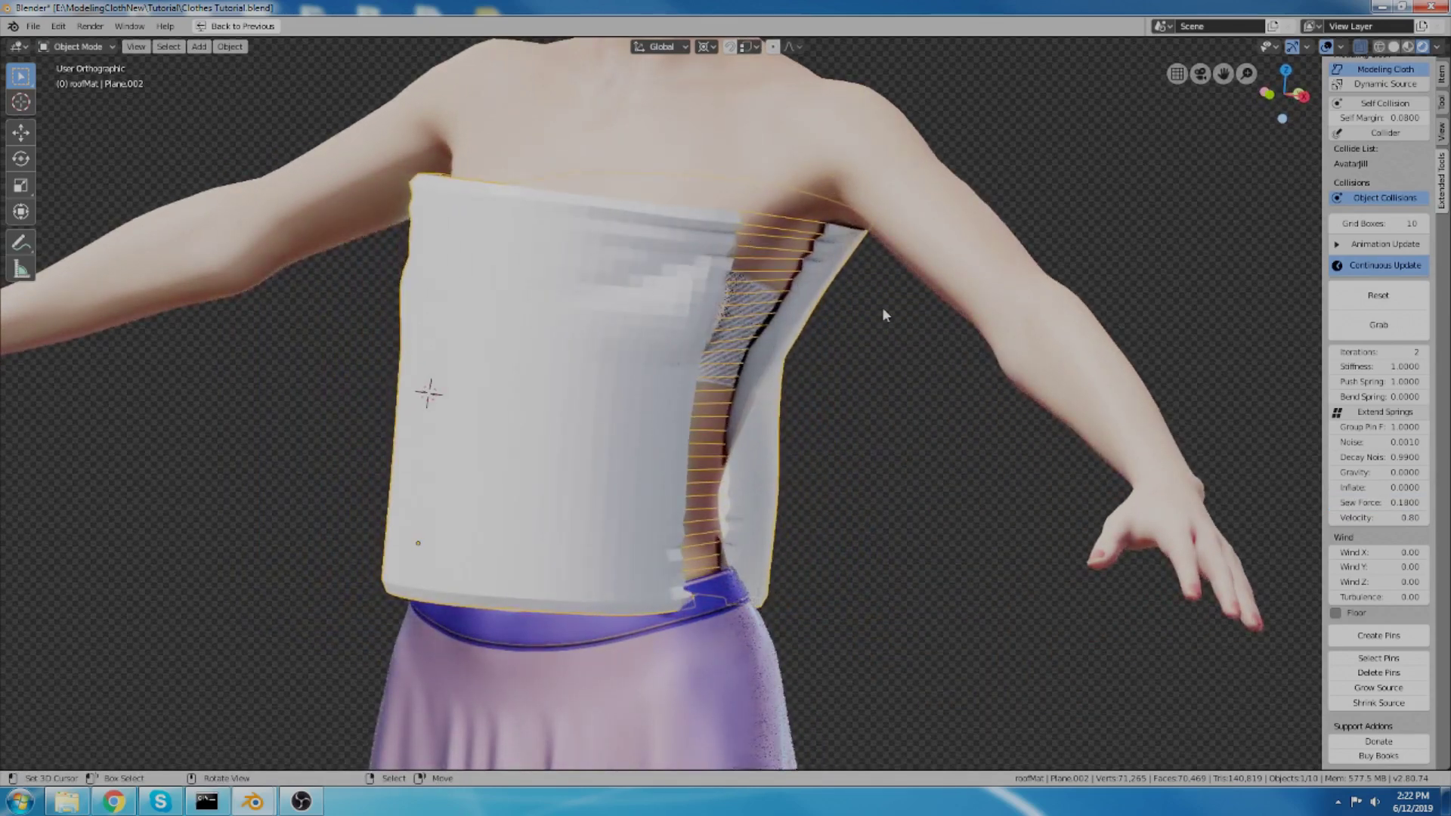
middle_drag(882, 307, 795, 321)
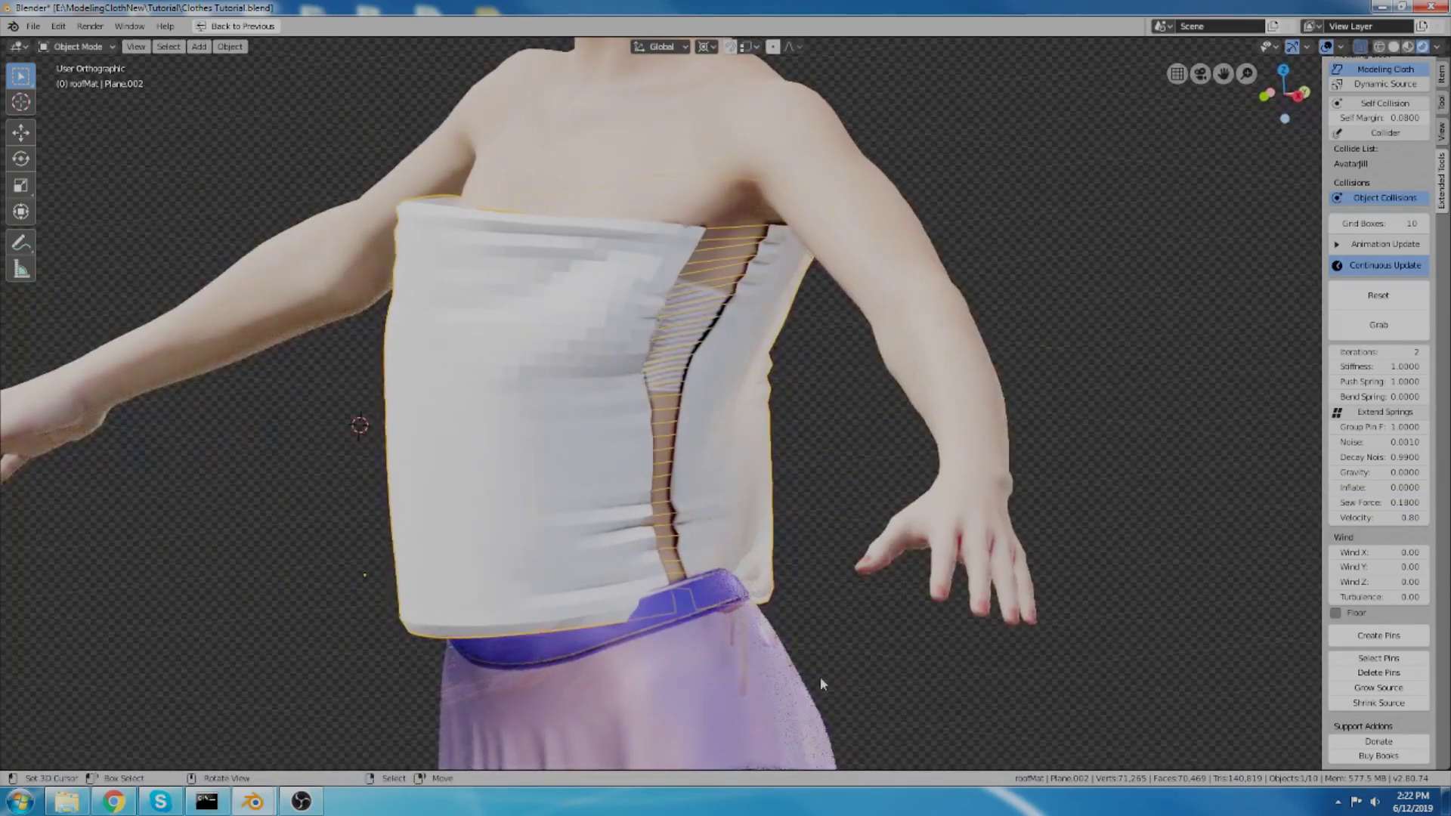
Step: Make the skirt a collider and check how the top's hem meets the waistband
click(793, 675)
shift+middle_drag(765, 551, 764, 519)
click(1369, 251)
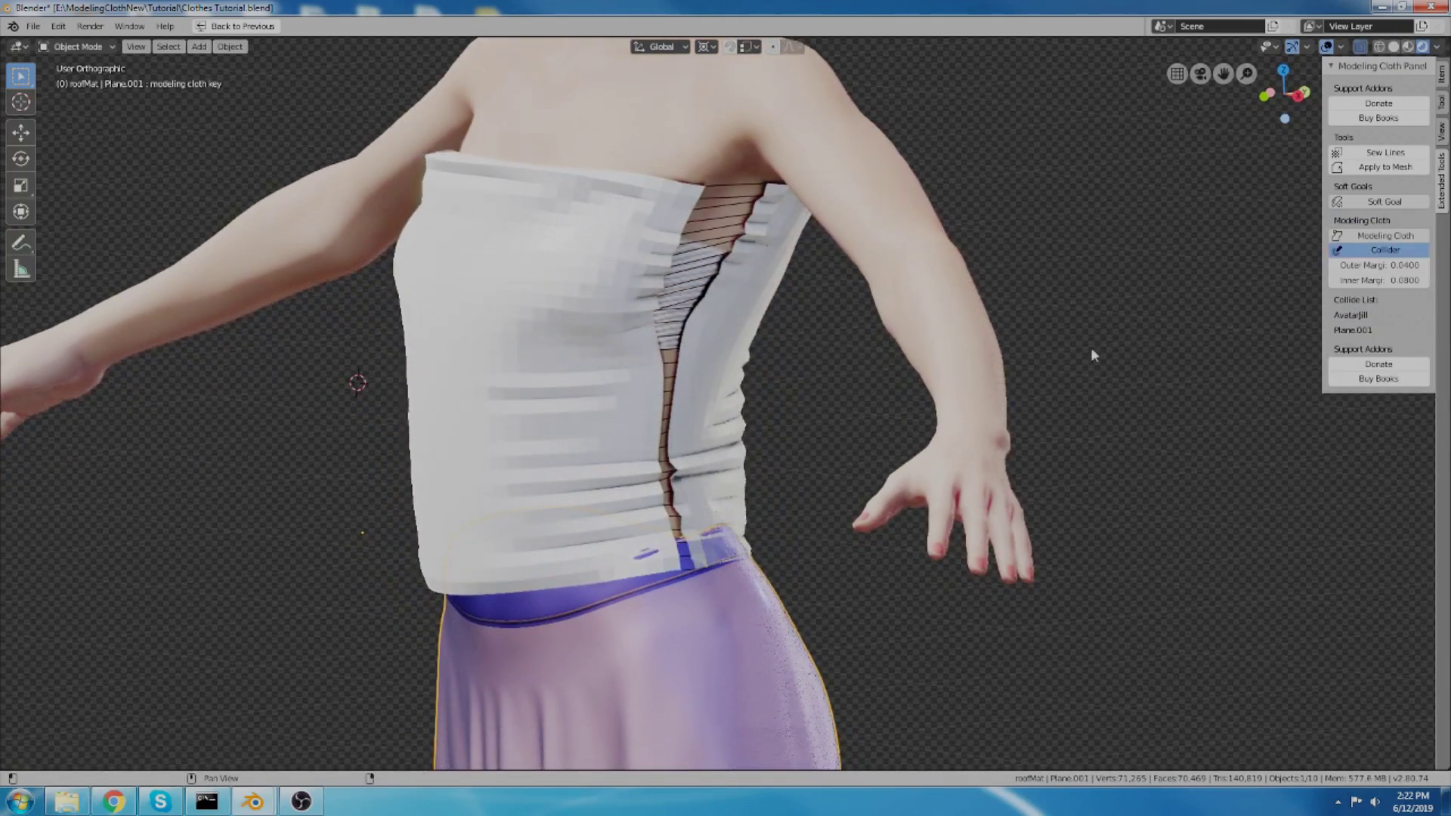
scroll(779, 545, up, 3)
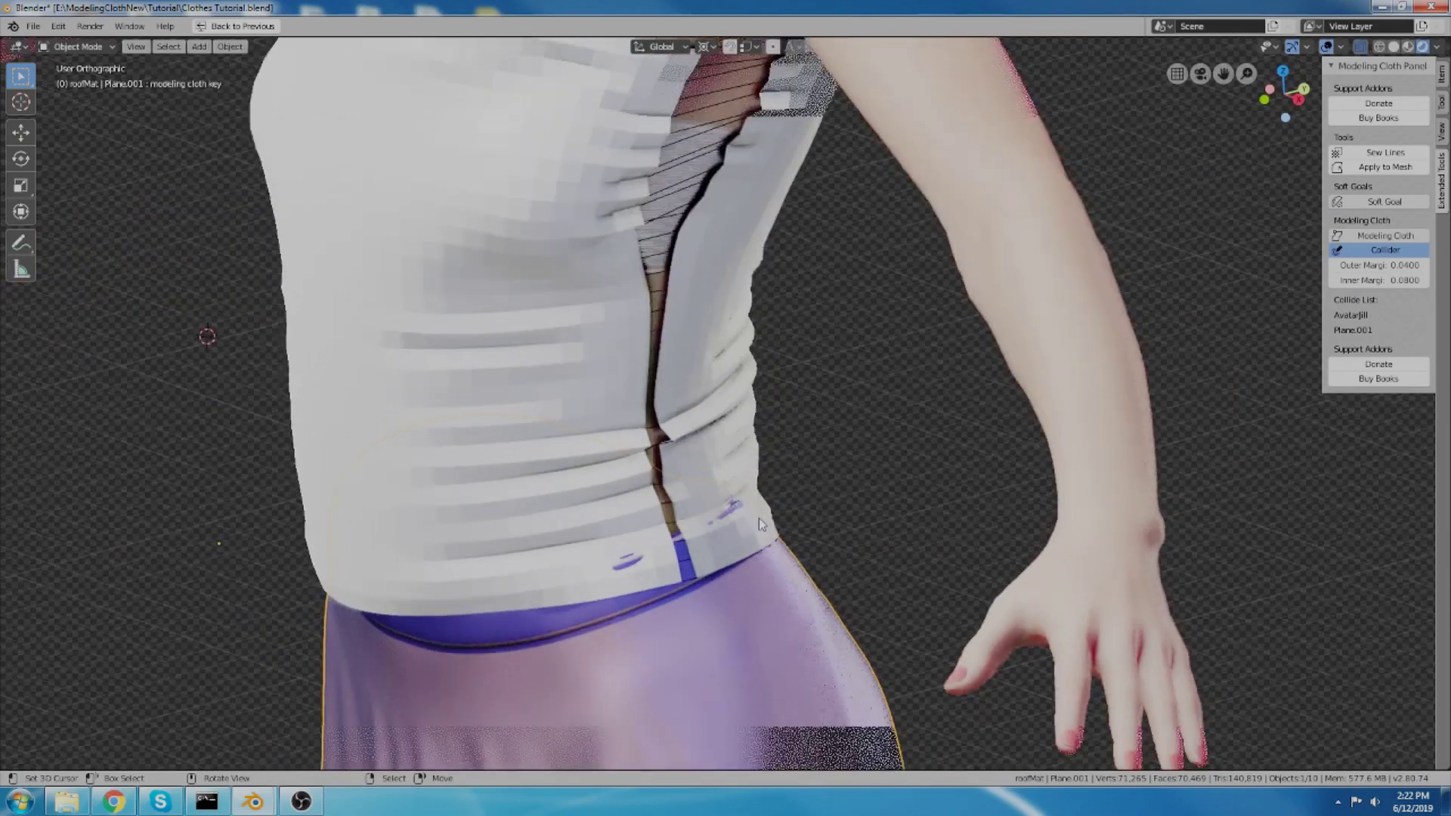
middle_drag(759, 519, 660, 550)
scroll(651, 569, down, 1)
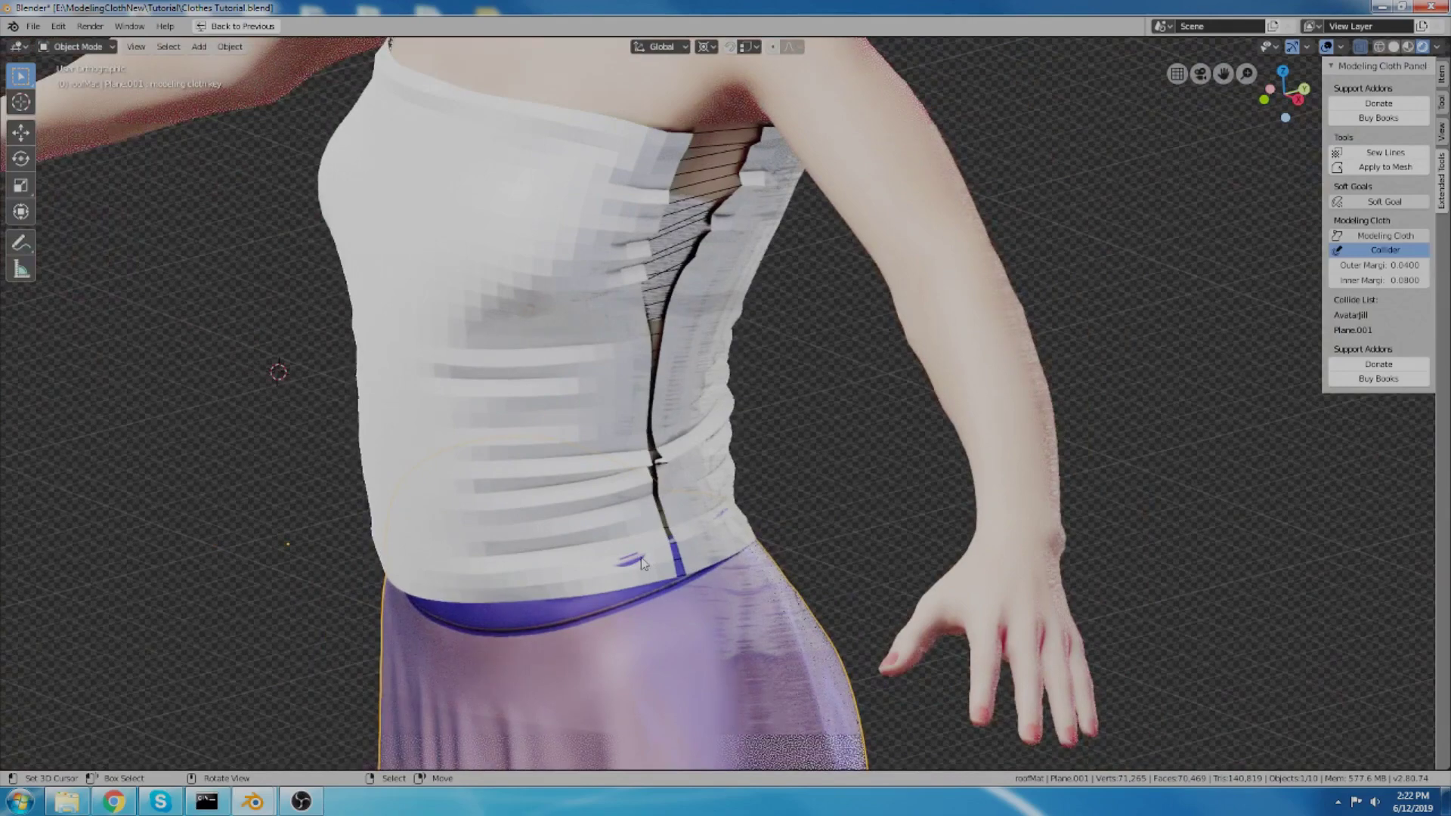
Step: Select the top and raise its sew force to 1.0000 to pull the open side seam closed
scroll(641, 563, up, 2)
scroll(659, 452, down, 3)
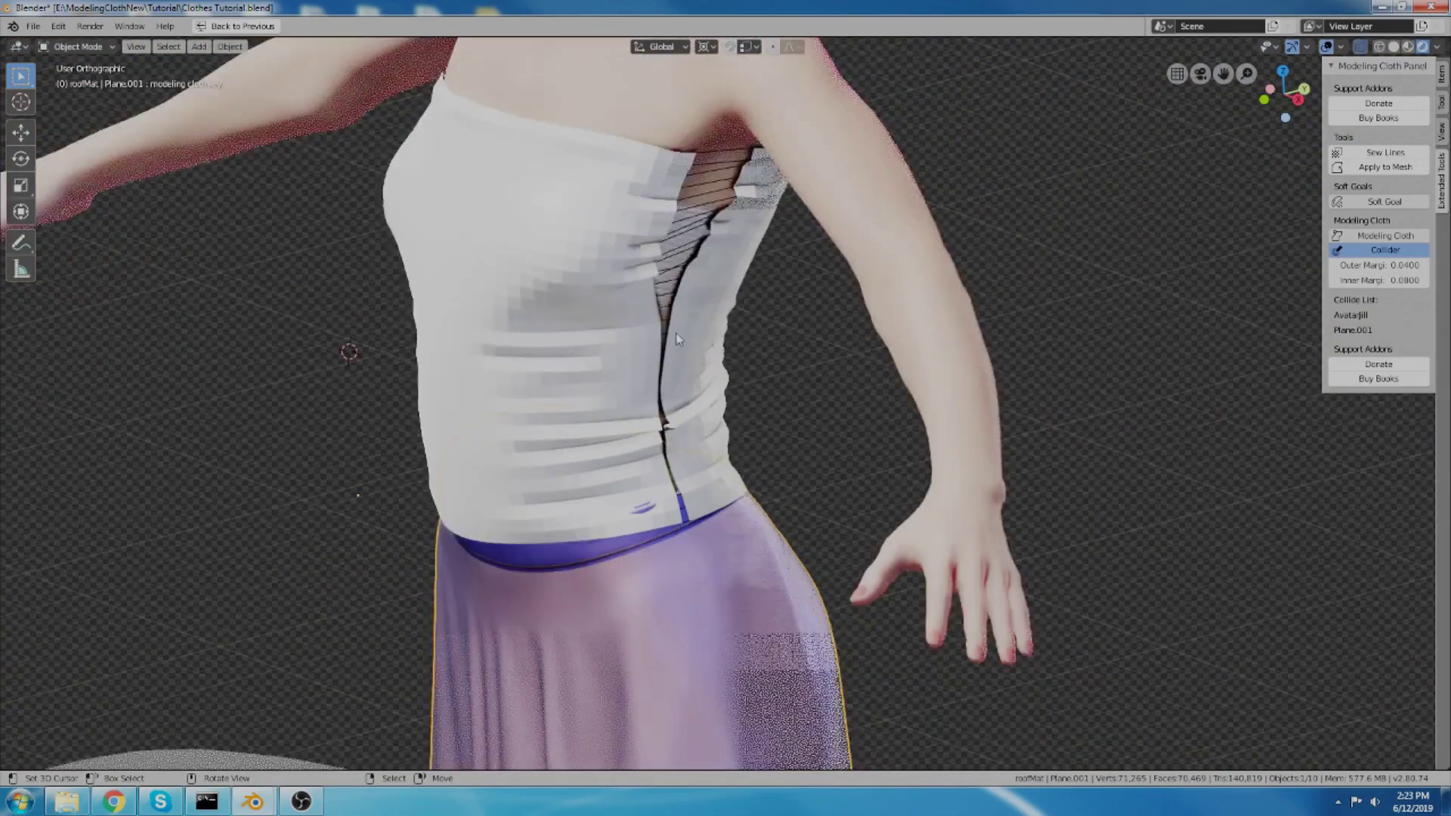
middle_drag(676, 332, 796, 374)
scroll(673, 363, up, 1)
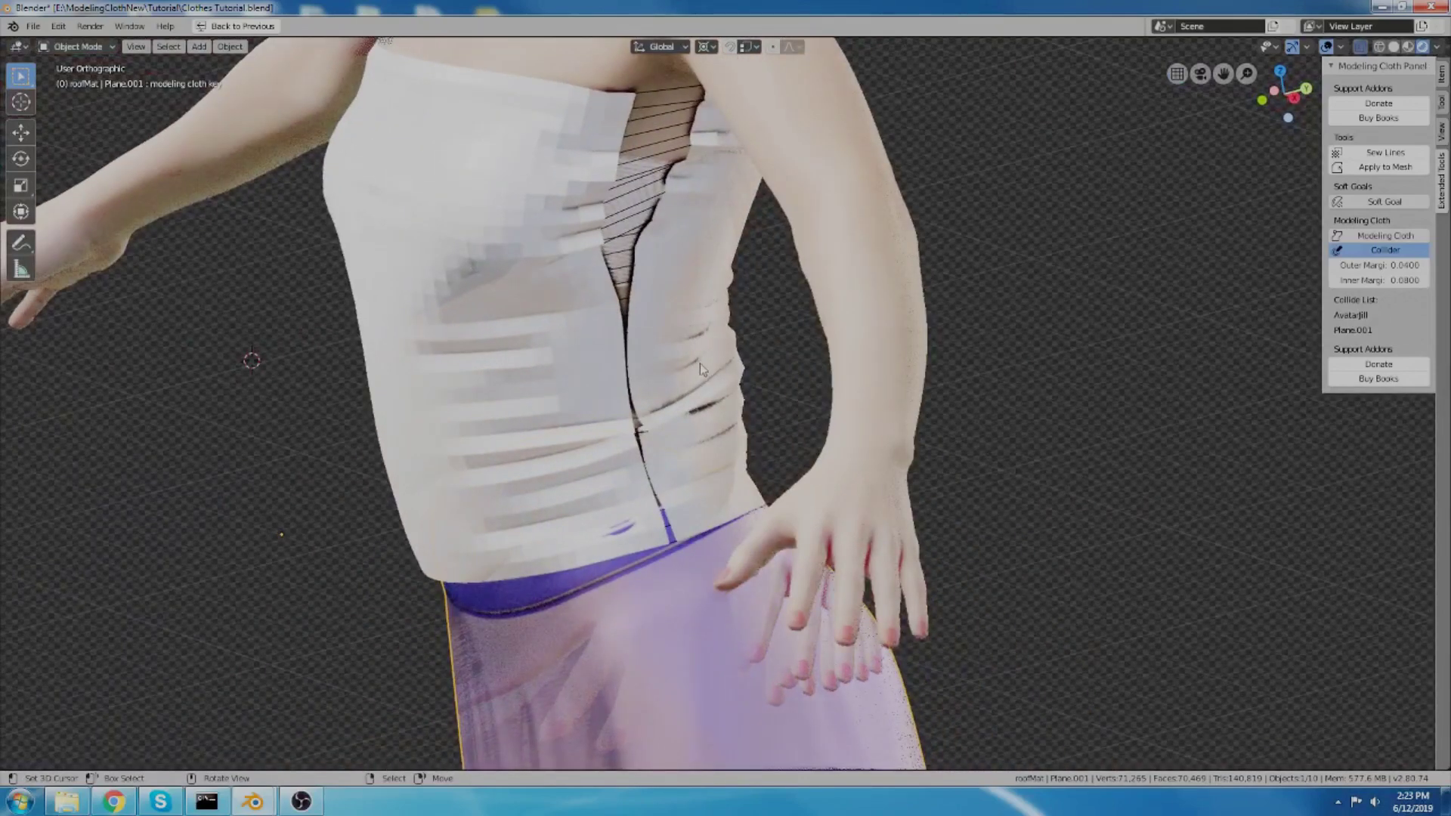
middle_drag(701, 369, 766, 382)
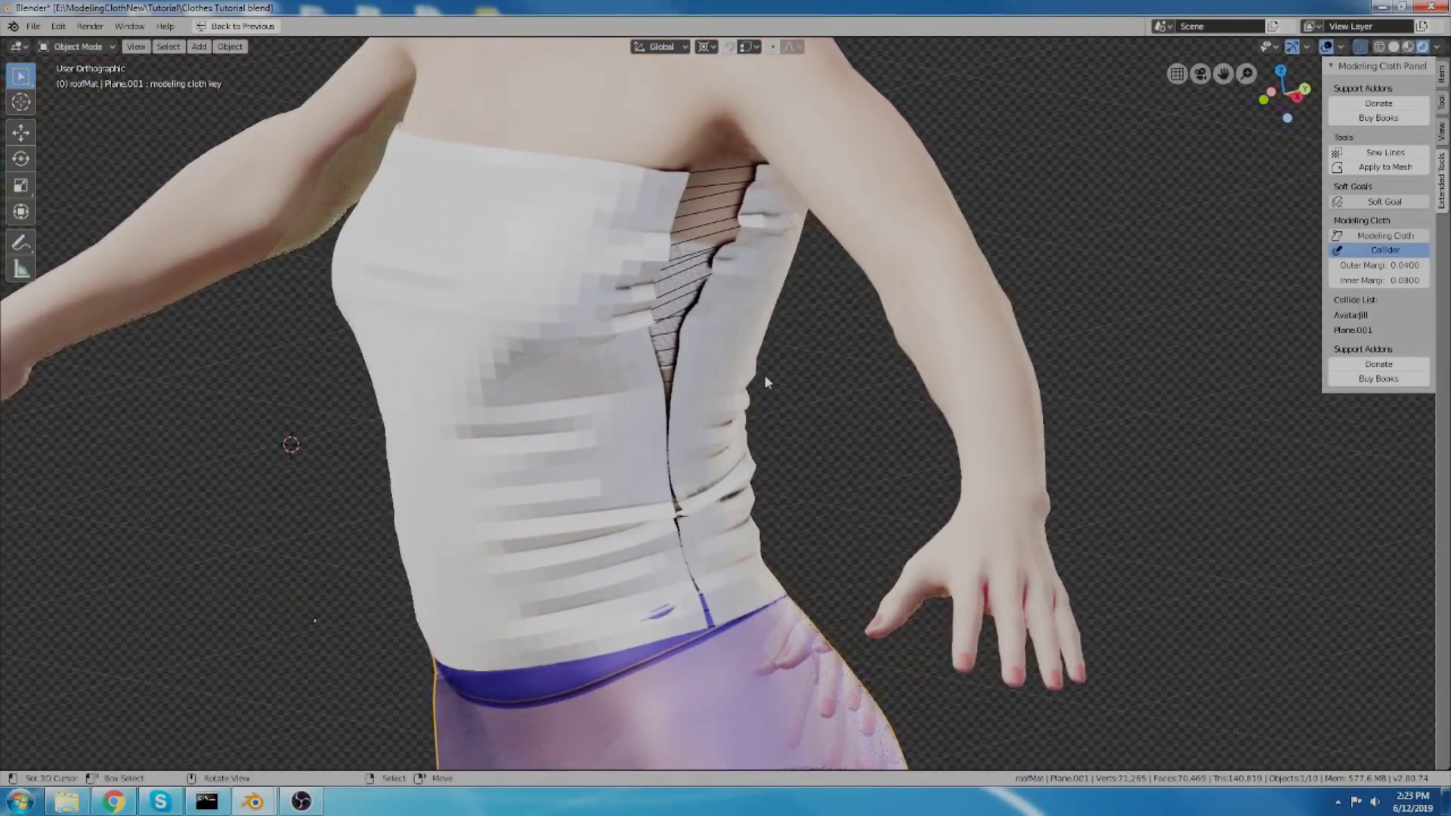
click(758, 364)
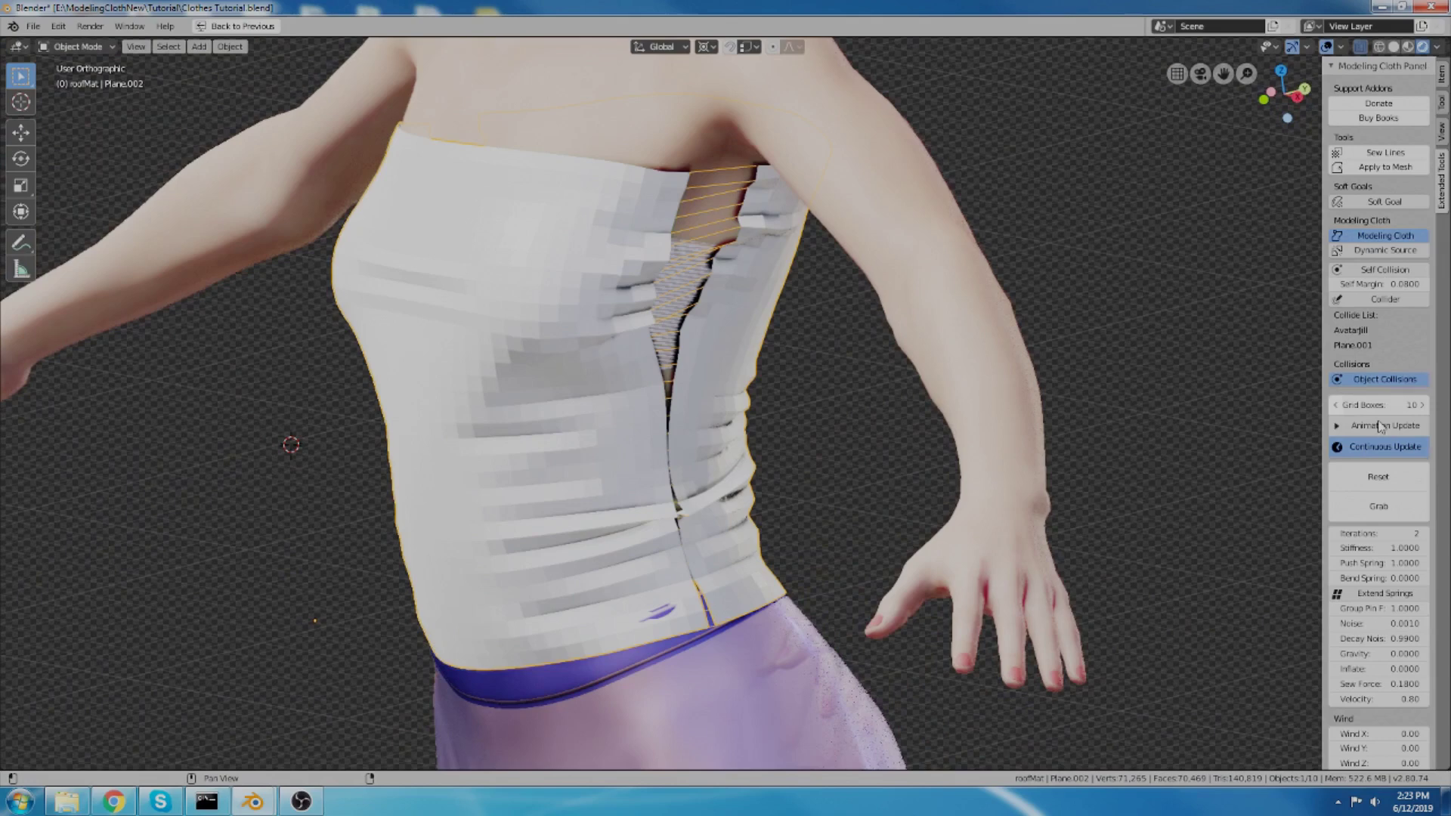
middle_drag(1109, 420, 1177, 459)
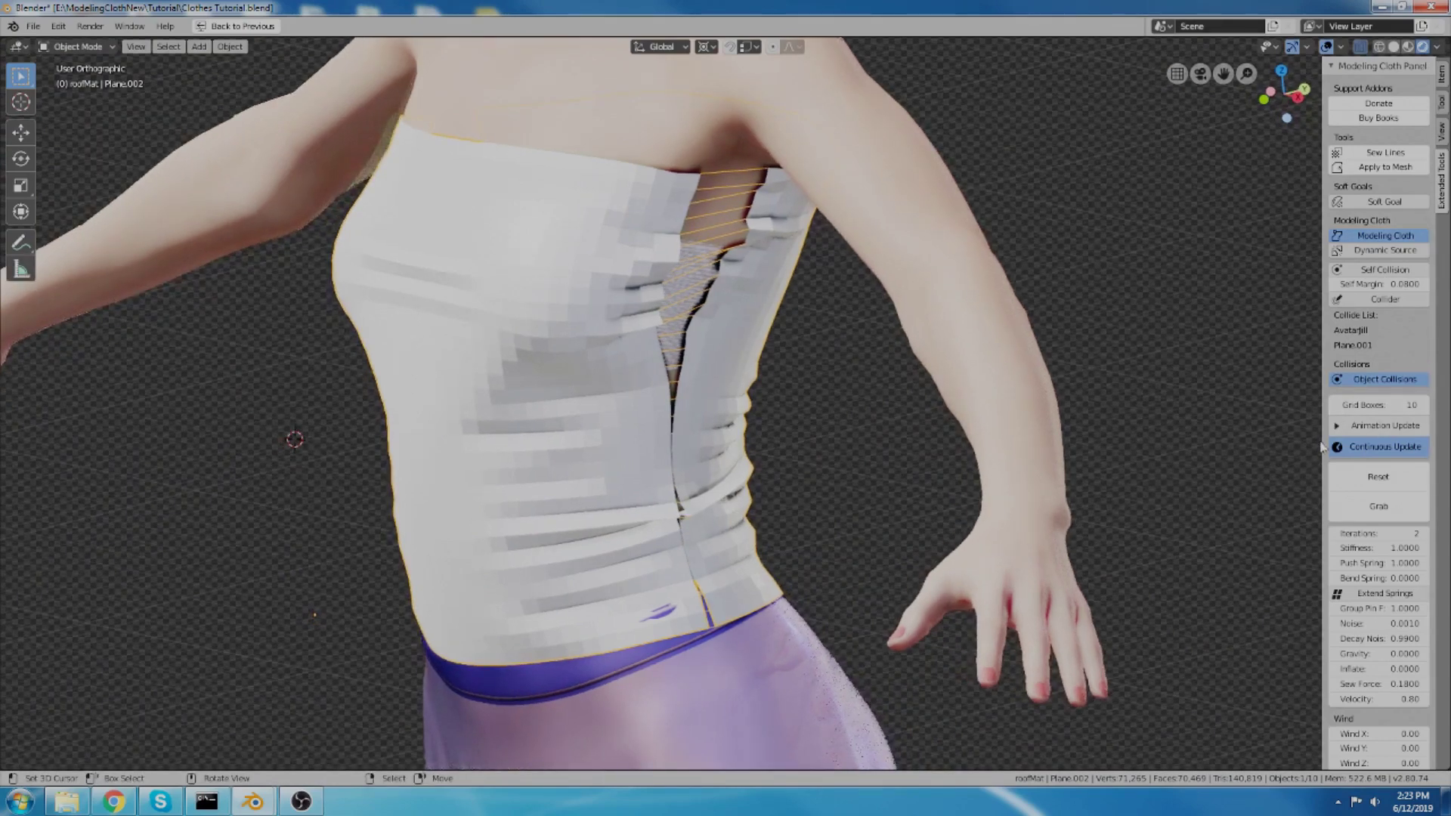
middle_drag(811, 226, 814, 288)
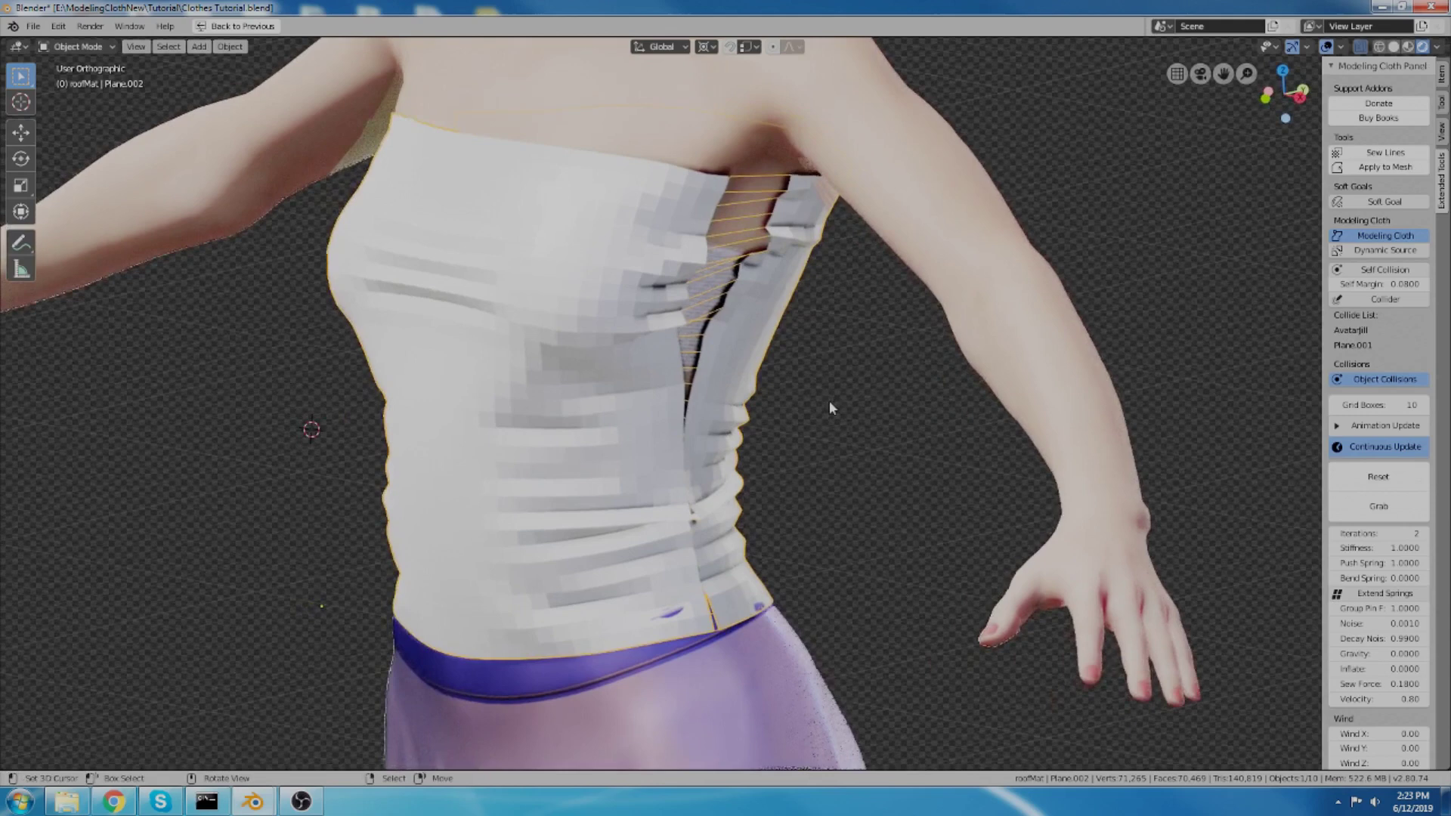
middle_drag(695, 392, 803, 455)
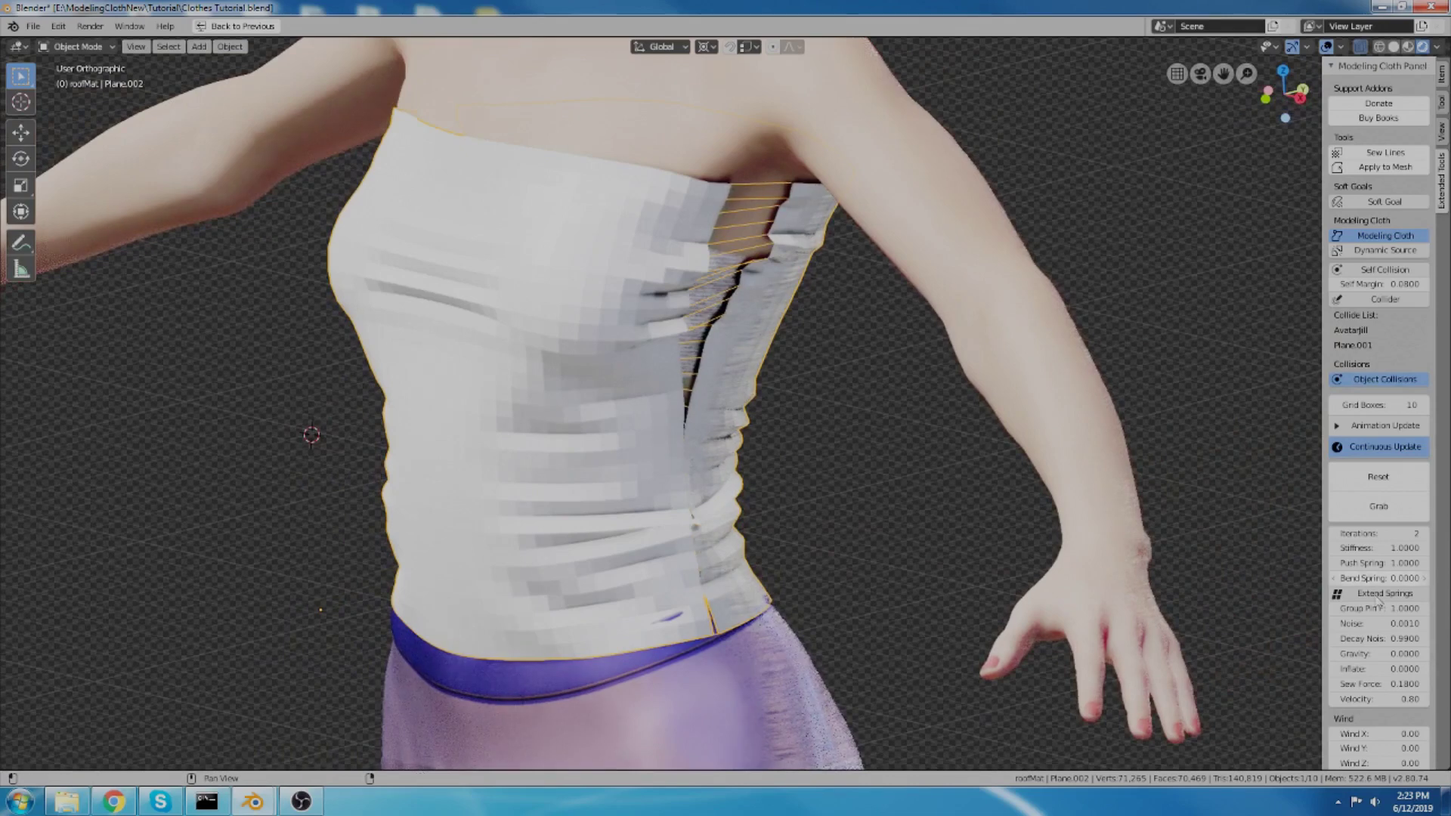
drag(1379, 684, 1421, 684)
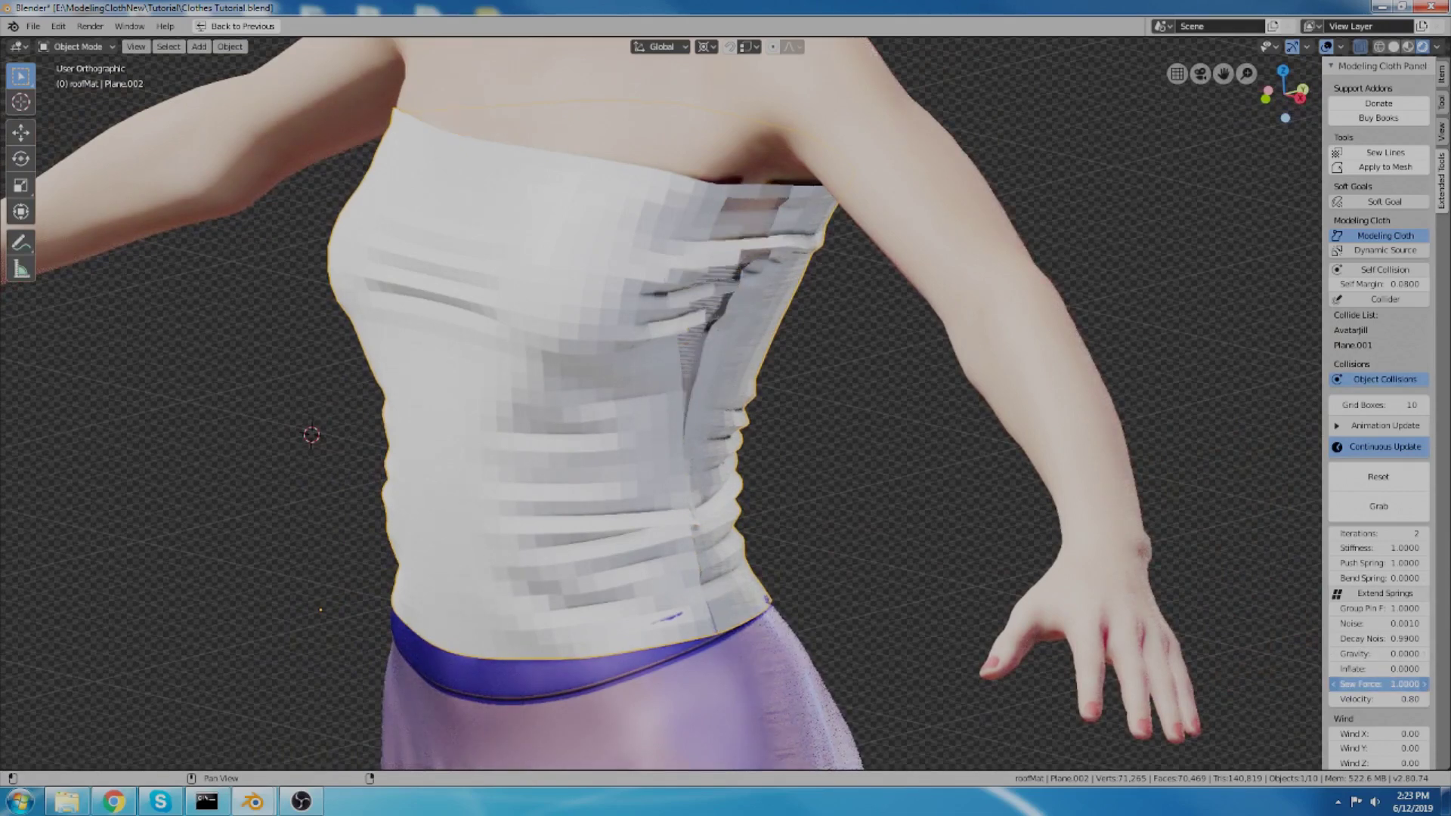
Step: Select the skirt and delete it from the scene
middle_drag(954, 520, 529, 461)
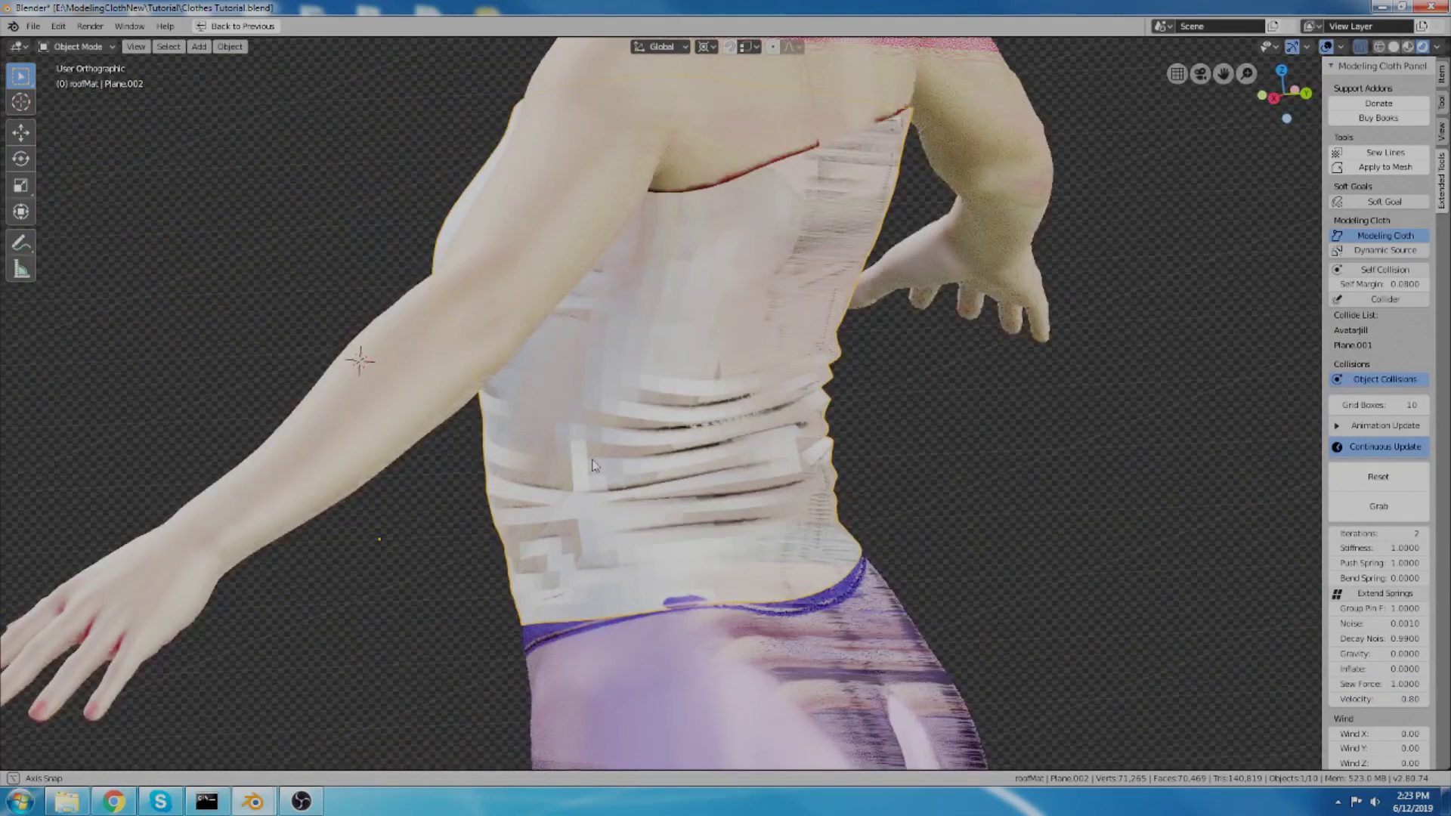
middle_drag(995, 483, 671, 402)
click(996, 700)
key(Delete)
Step: Preview the top with a level 2 subdivision, then set the subdivision back to level 0
click(739, 413)
key(ctrl+2)
middle_drag(852, 448, 757, 452)
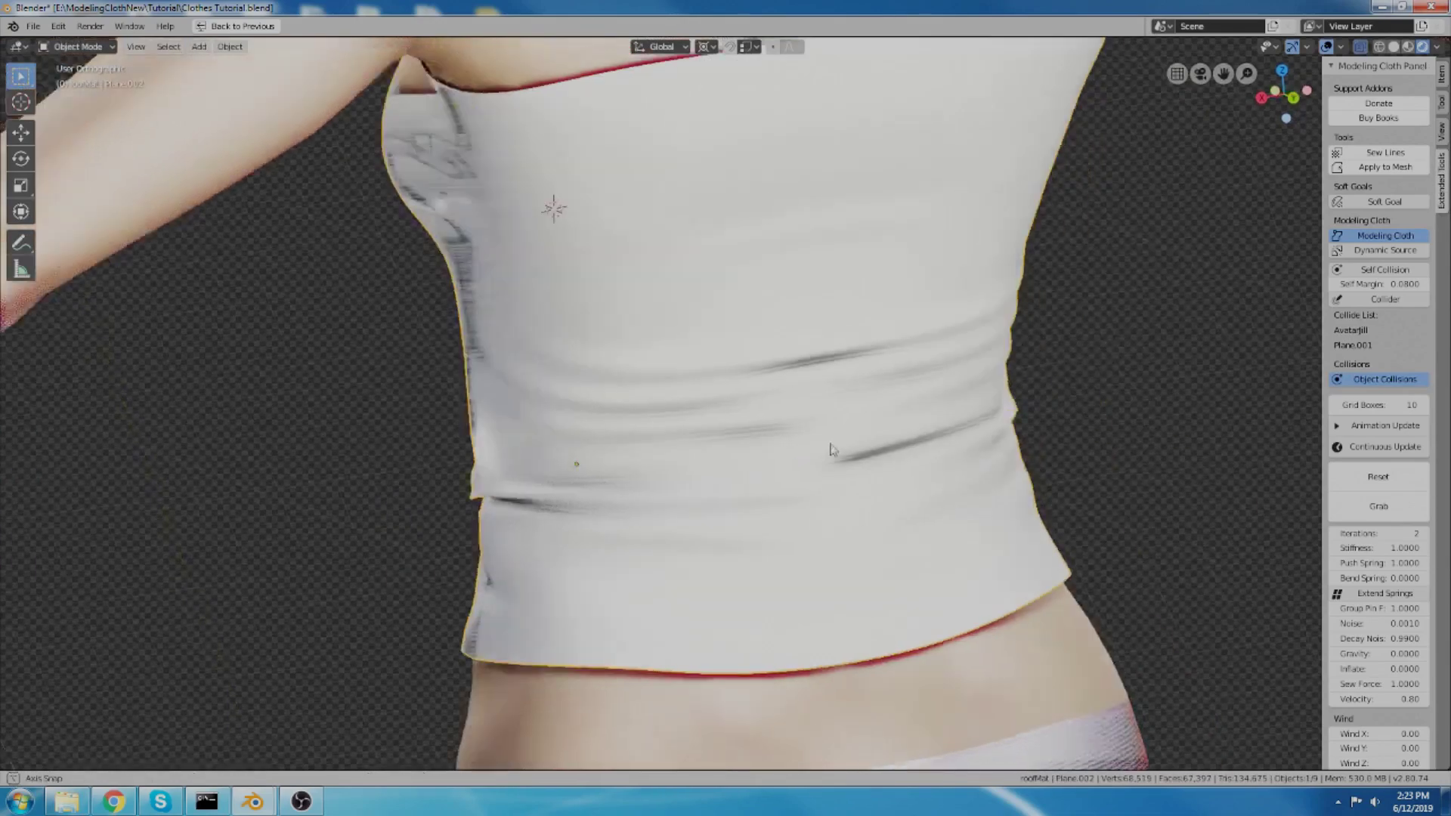
middle_drag(897, 491, 653, 419)
key(ctrl+0)
key(ctrl+space)
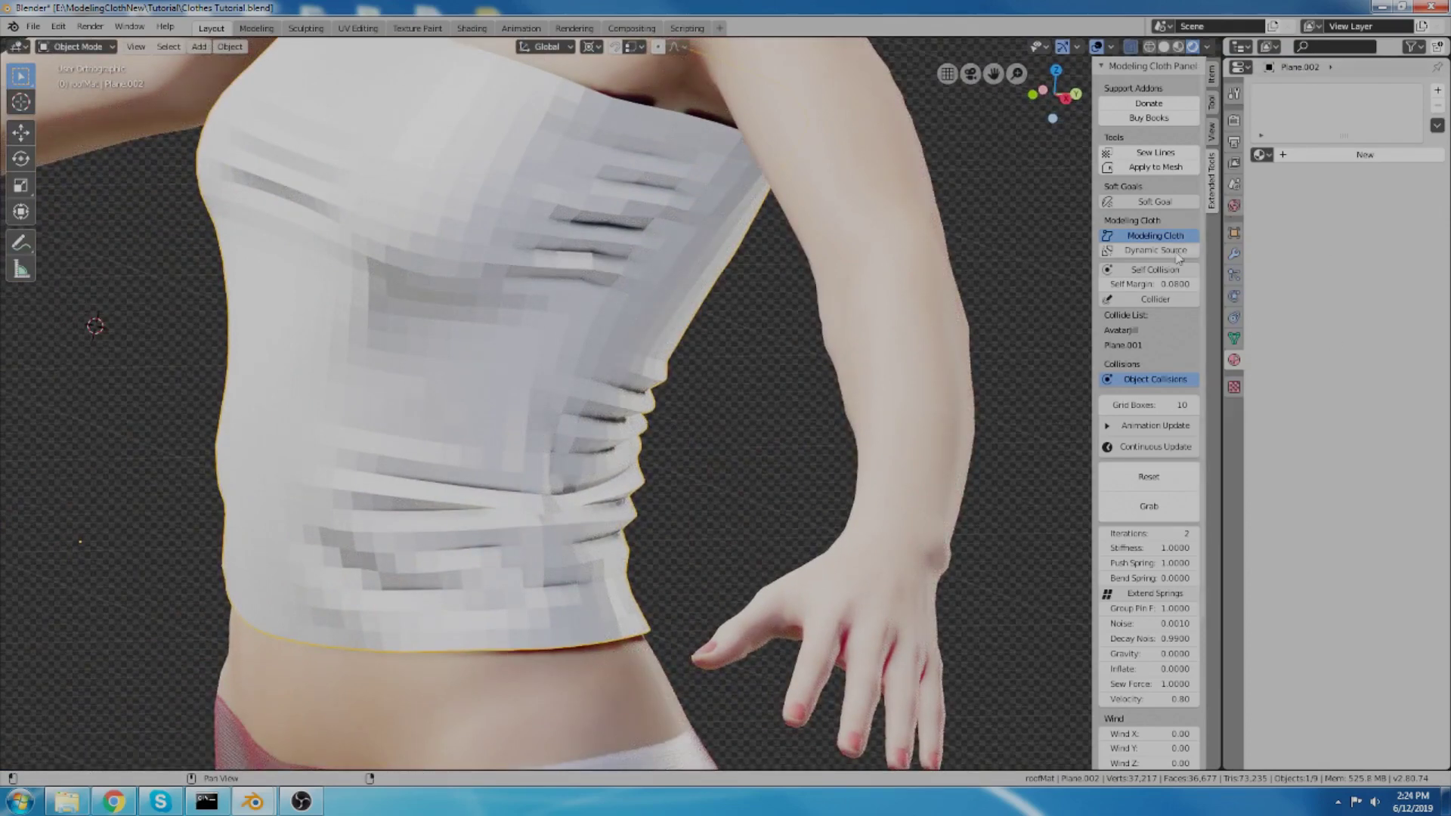
key(ctrl+space)
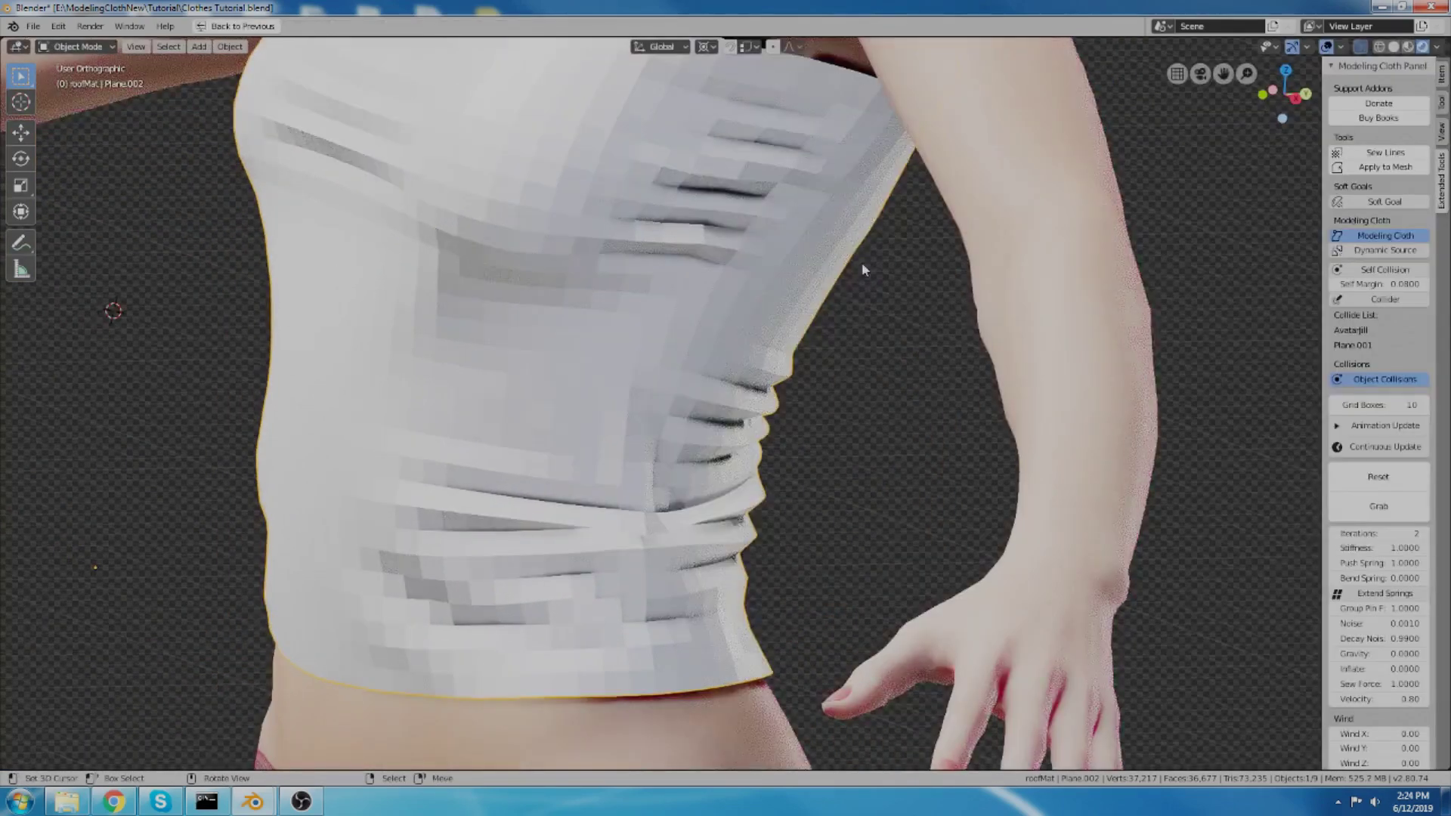
Step: Run Continuous Update on the top with the bend spring raised to 0.7500, then pause the simulation and inspect the smoothed cloth
middle_drag(1293, 348, 1217, 386)
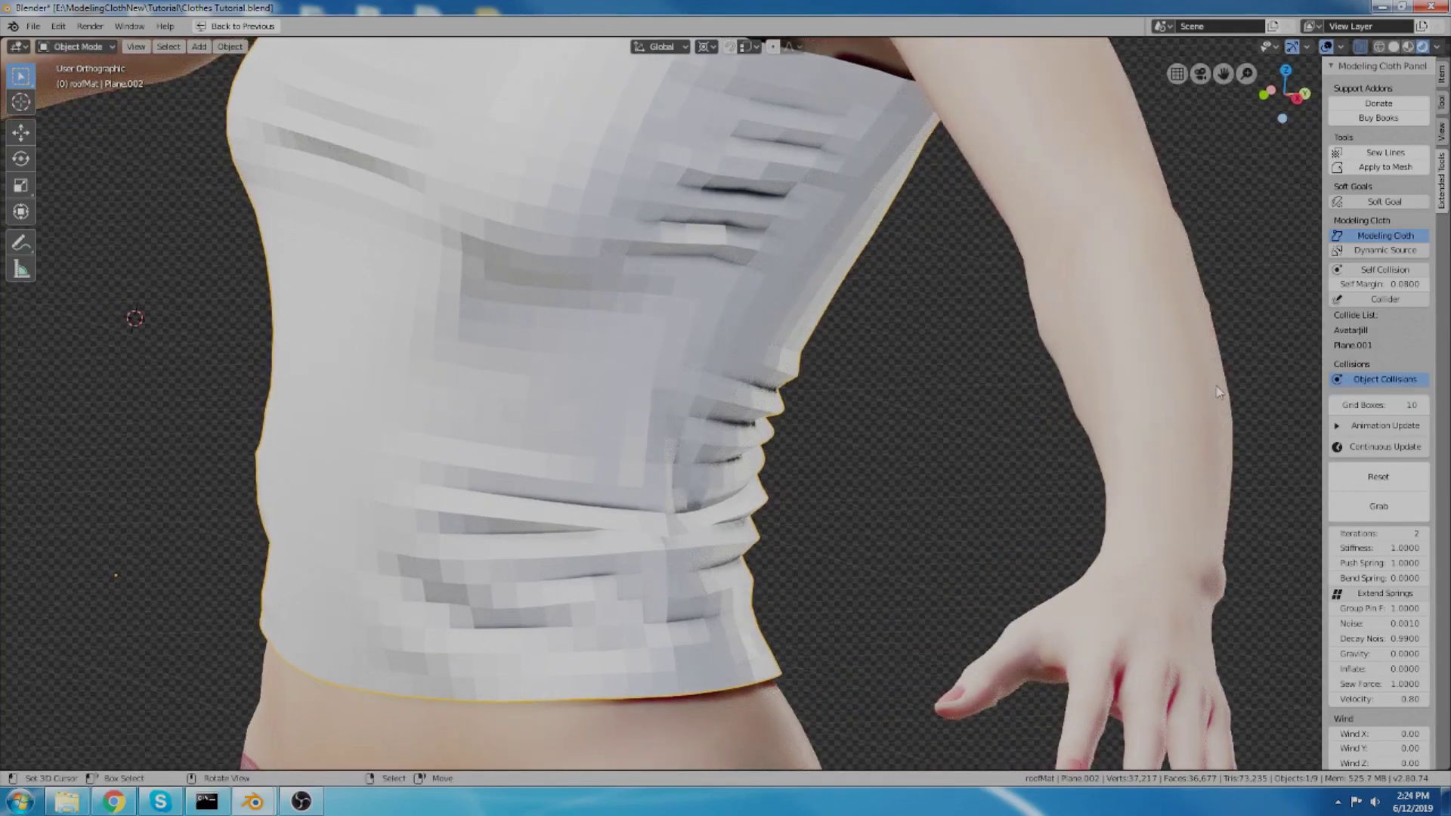
click(1374, 450)
middle_drag(691, 565, 1155, 531)
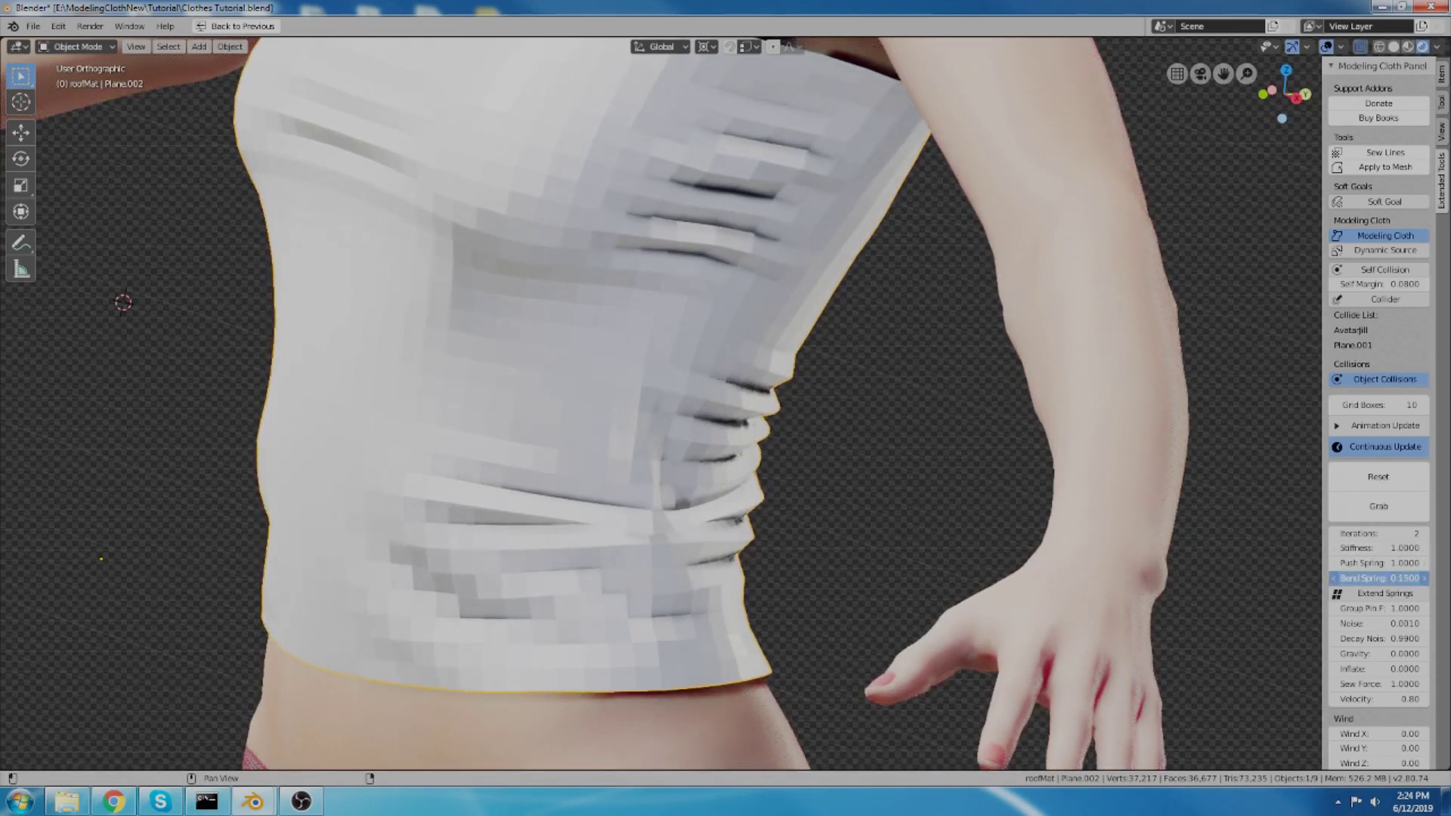
drag(1379, 578, 1398, 578)
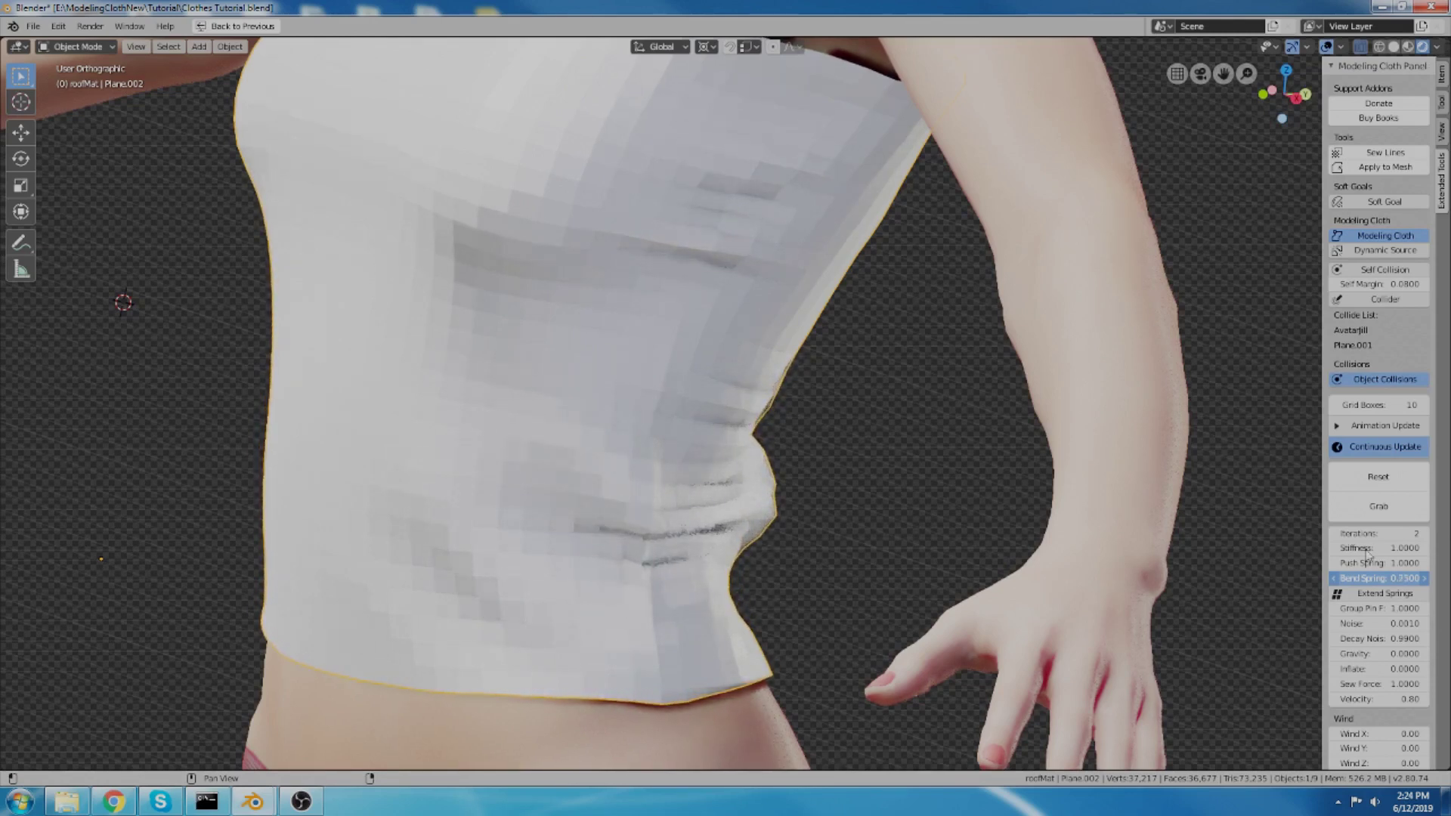
click(1373, 447)
middle_drag(945, 409, 741, 507)
middle_drag(674, 461, 711, 511)
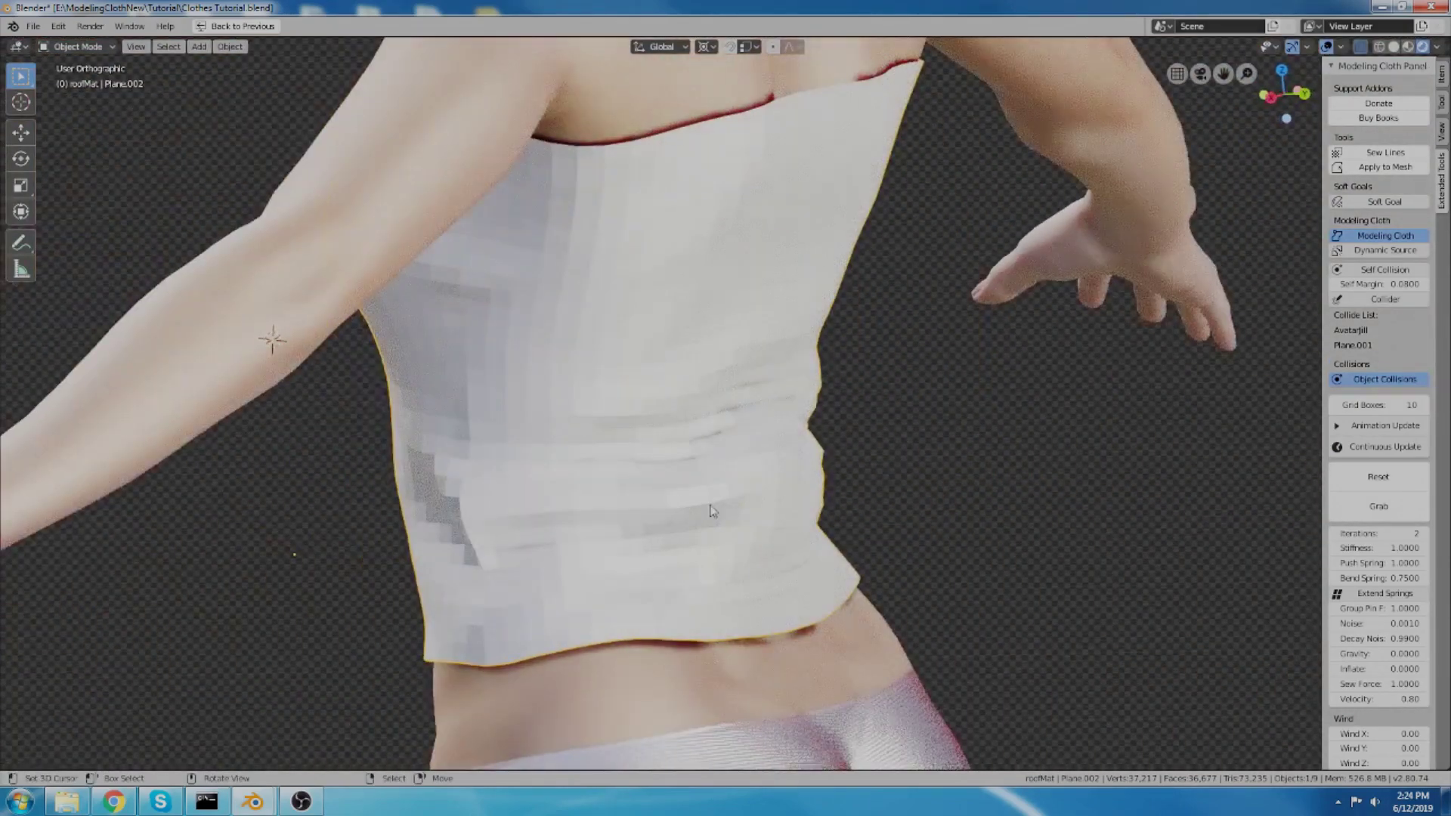
Step: In Edit Mode, select the waist-height row of vertices across the front and back panels and snap the 3D cursor to it
middle_drag(626, 486, 753, 455)
key(Tab)
scroll(750, 320, down, 2)
middle_drag(675, 329, 706, 320)
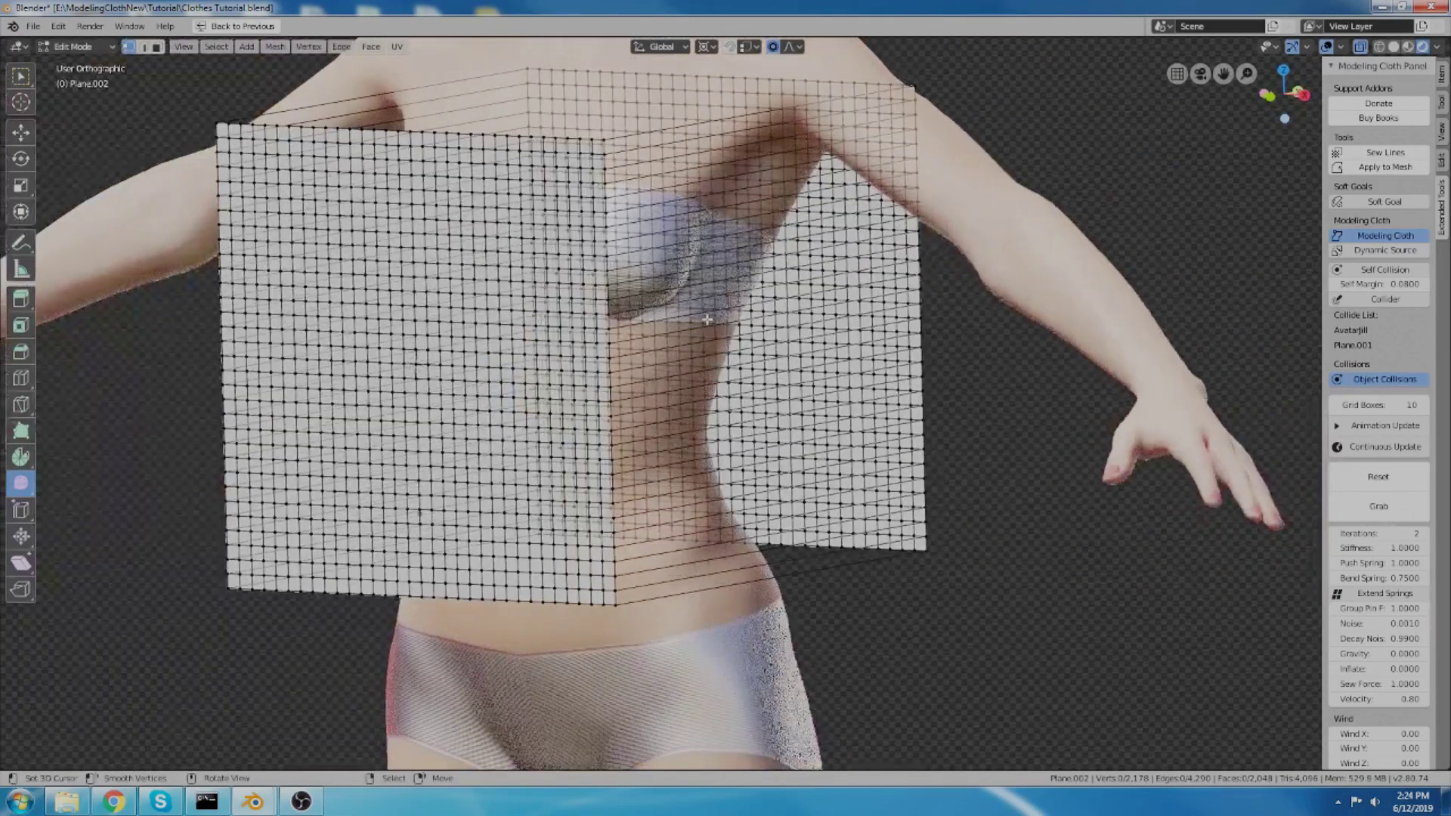
key(KP_1)
scroll(591, 465, up, 1)
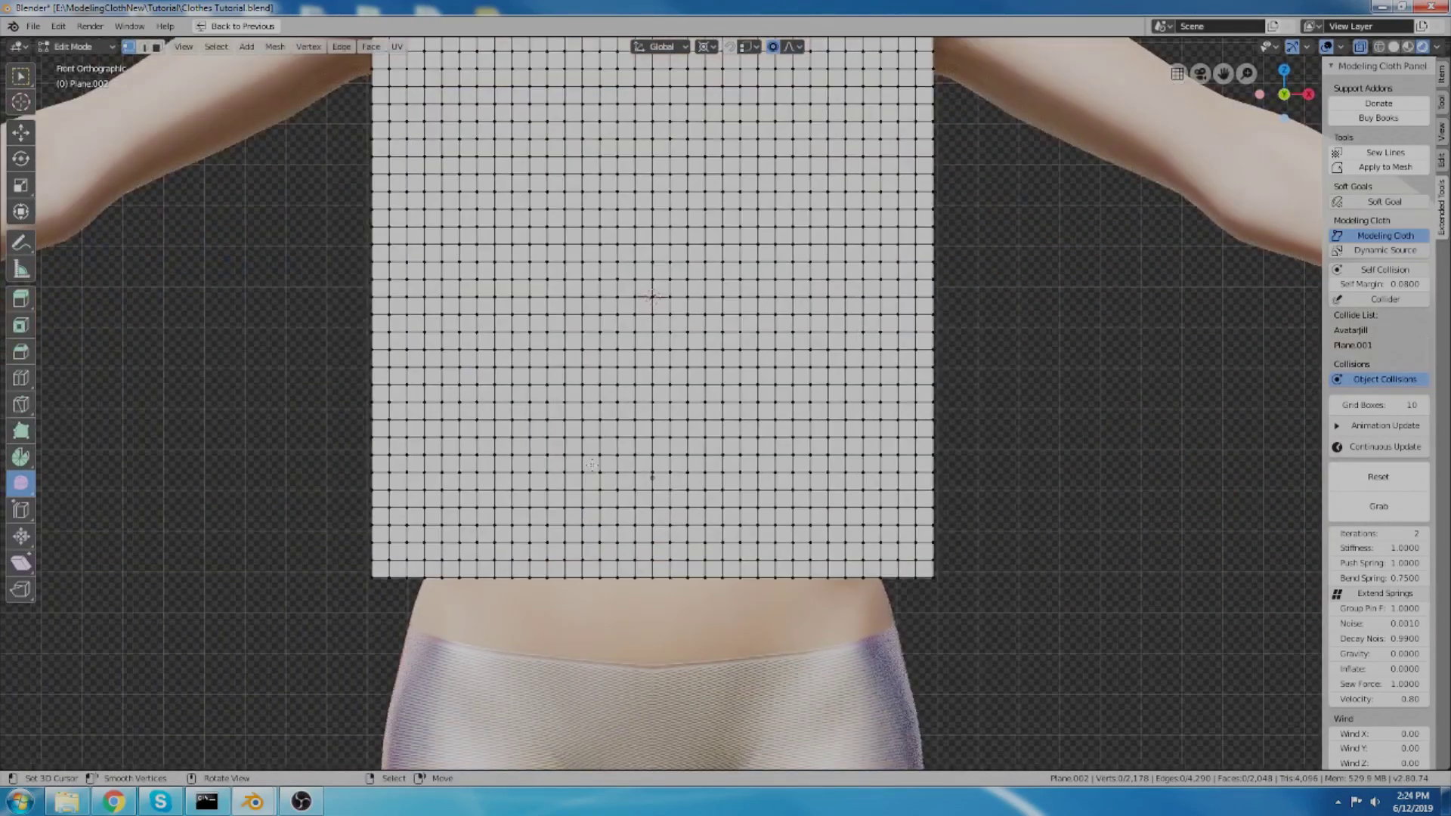
middle_drag(590, 454, 327, 482)
key(KP_1)
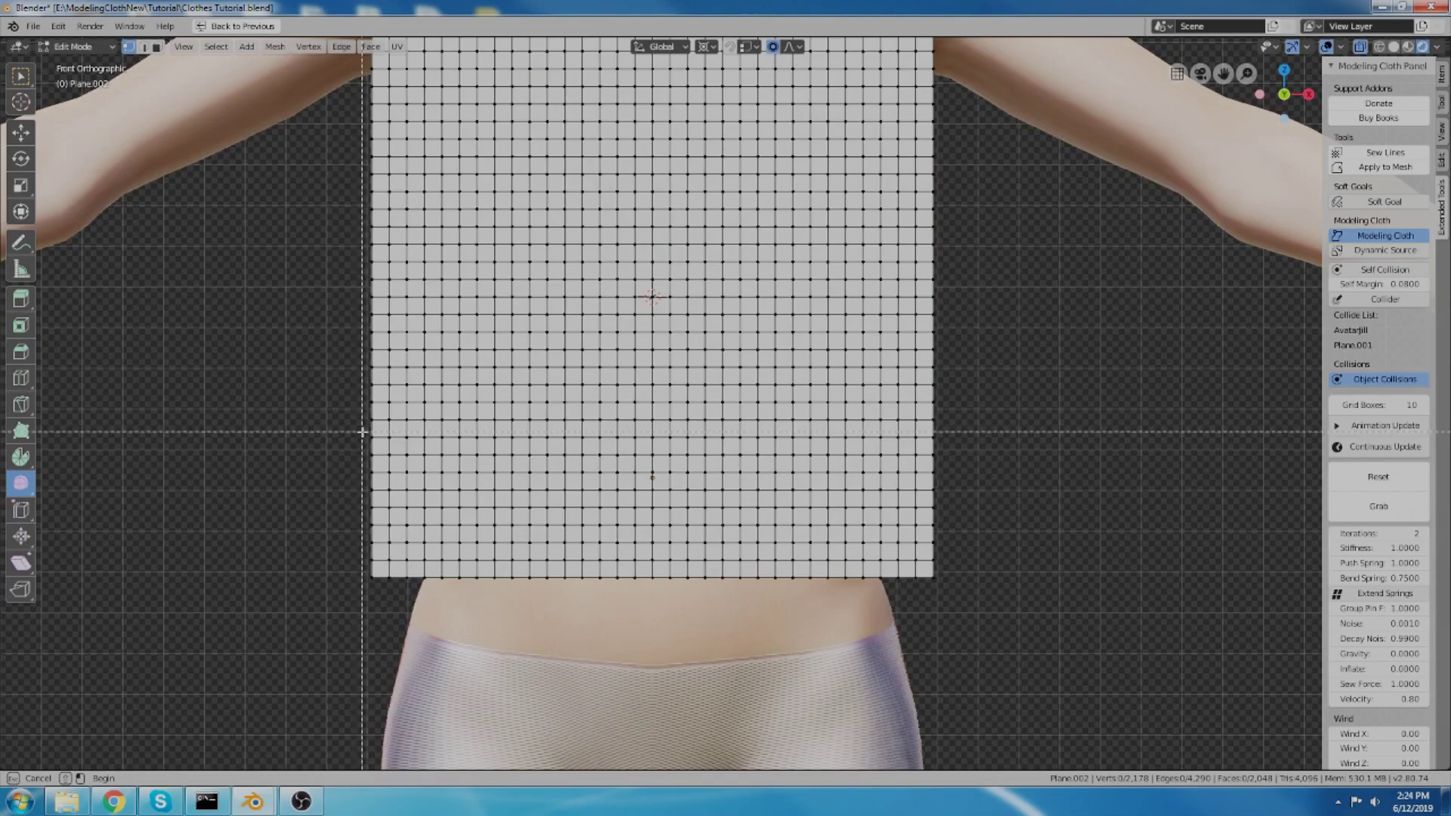
drag(975, 442, 975, 443)
middle_drag(975, 442, 802, 440)
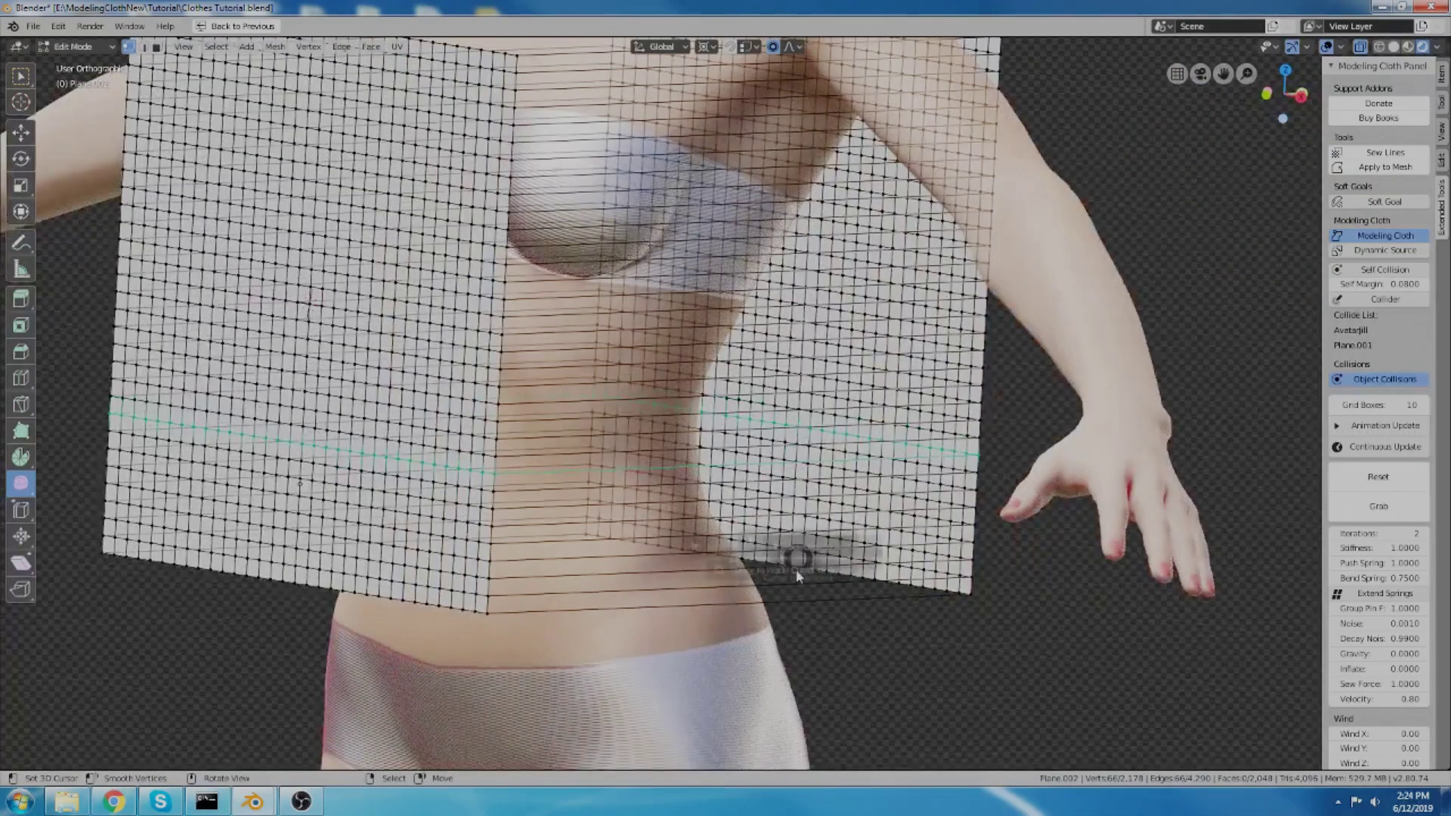
key(shift+s)
click(789, 640)
key(s)
key(x)
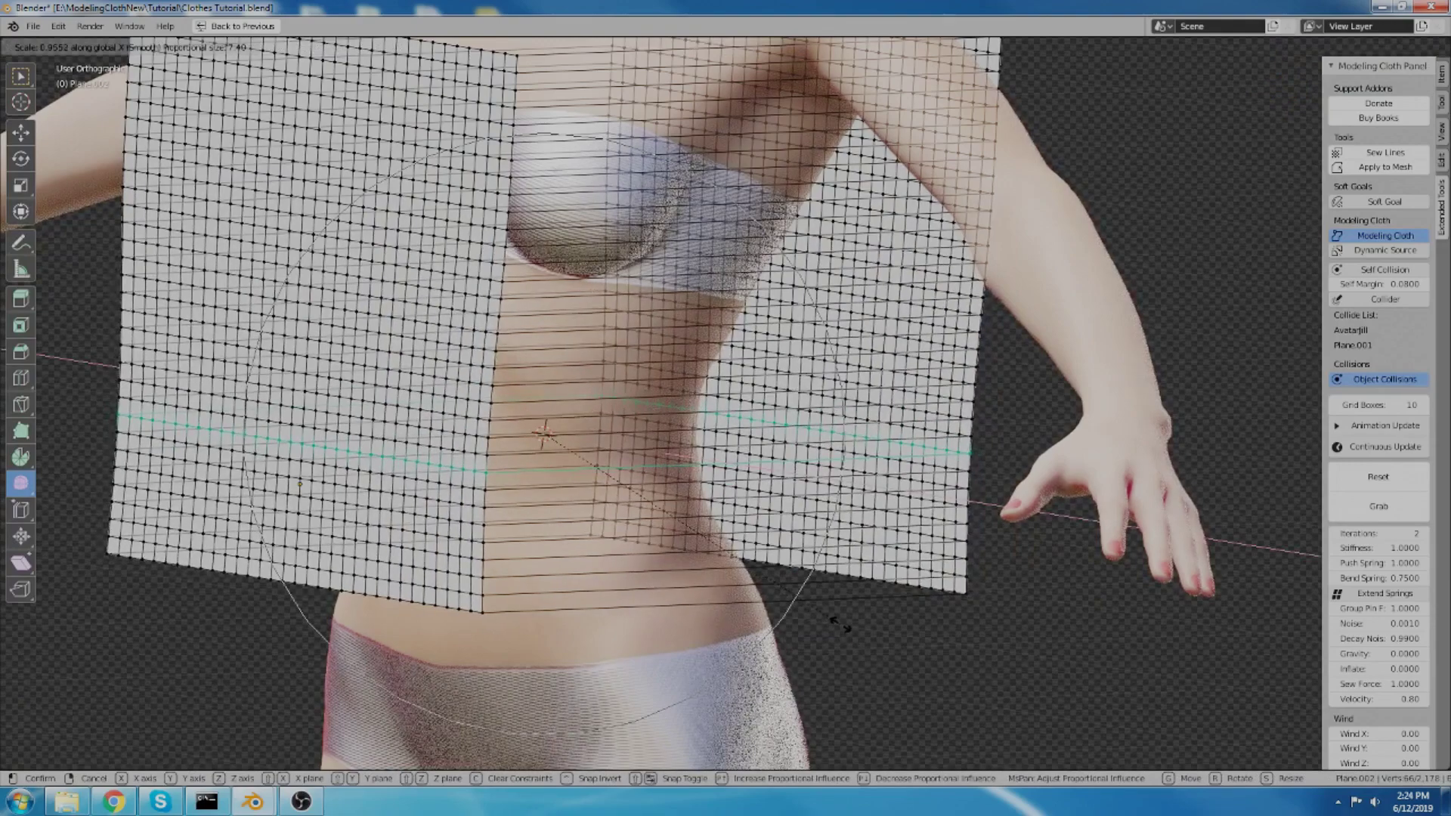
scroll(838, 618, down, 6)
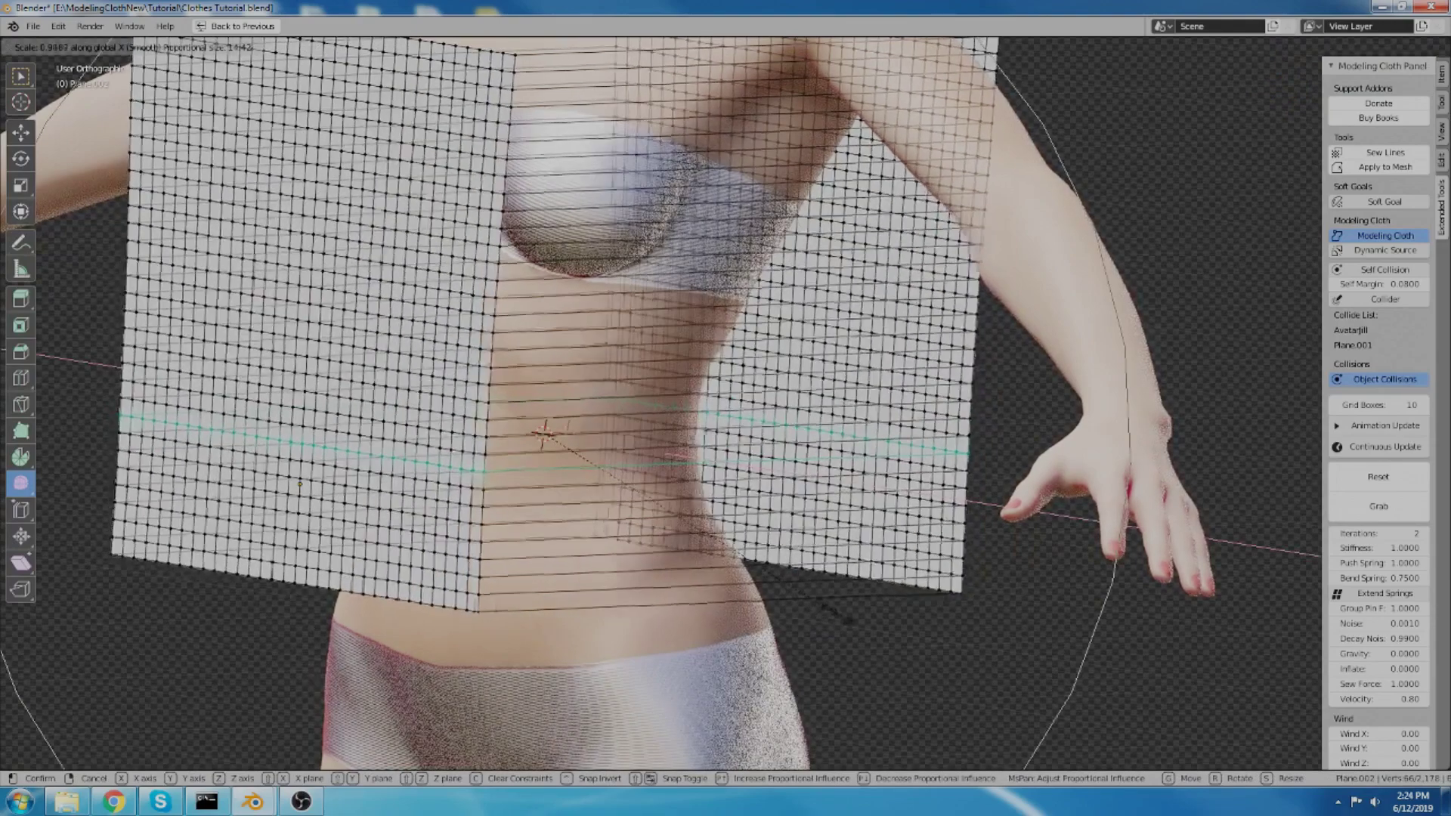
click(836, 605)
Step: Narrow the waist by scaling the selected row to 0.835 along X, using connected smooth proportional editing with a size of 6.727
middle_drag(793, 571, 827, 566)
key(s)
key(x)
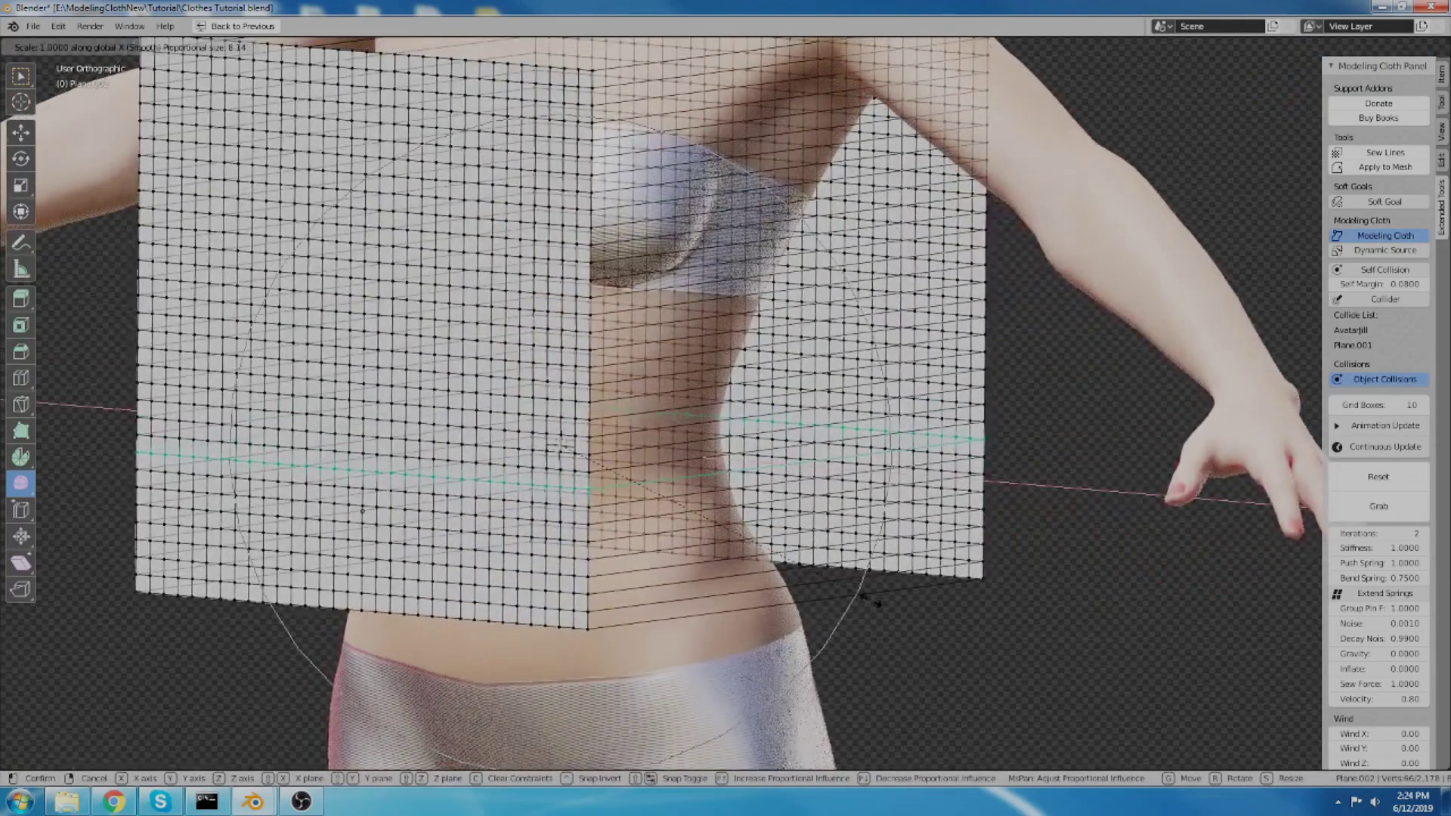
scroll(827, 575, up, 2)
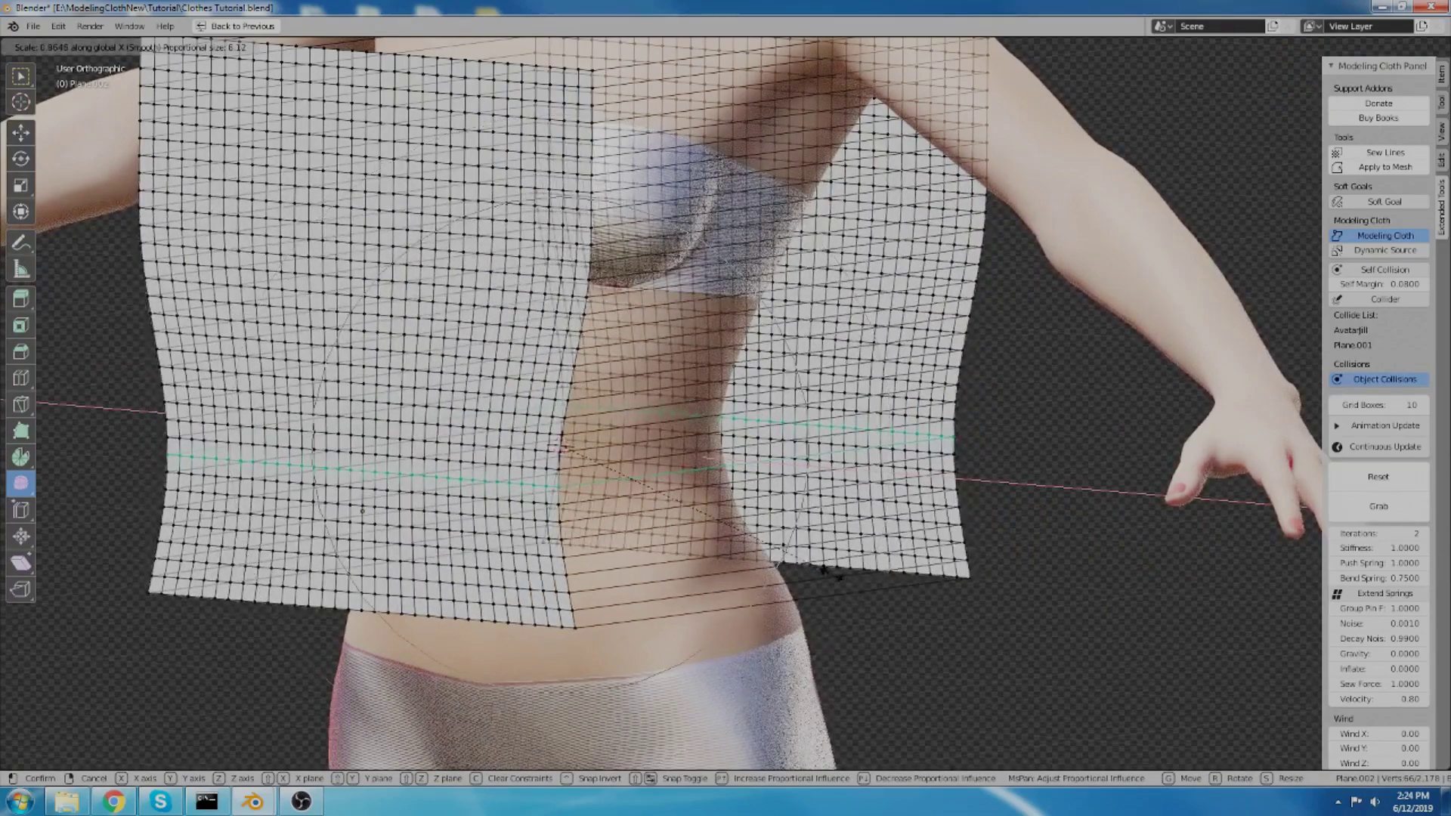
click(826, 567)
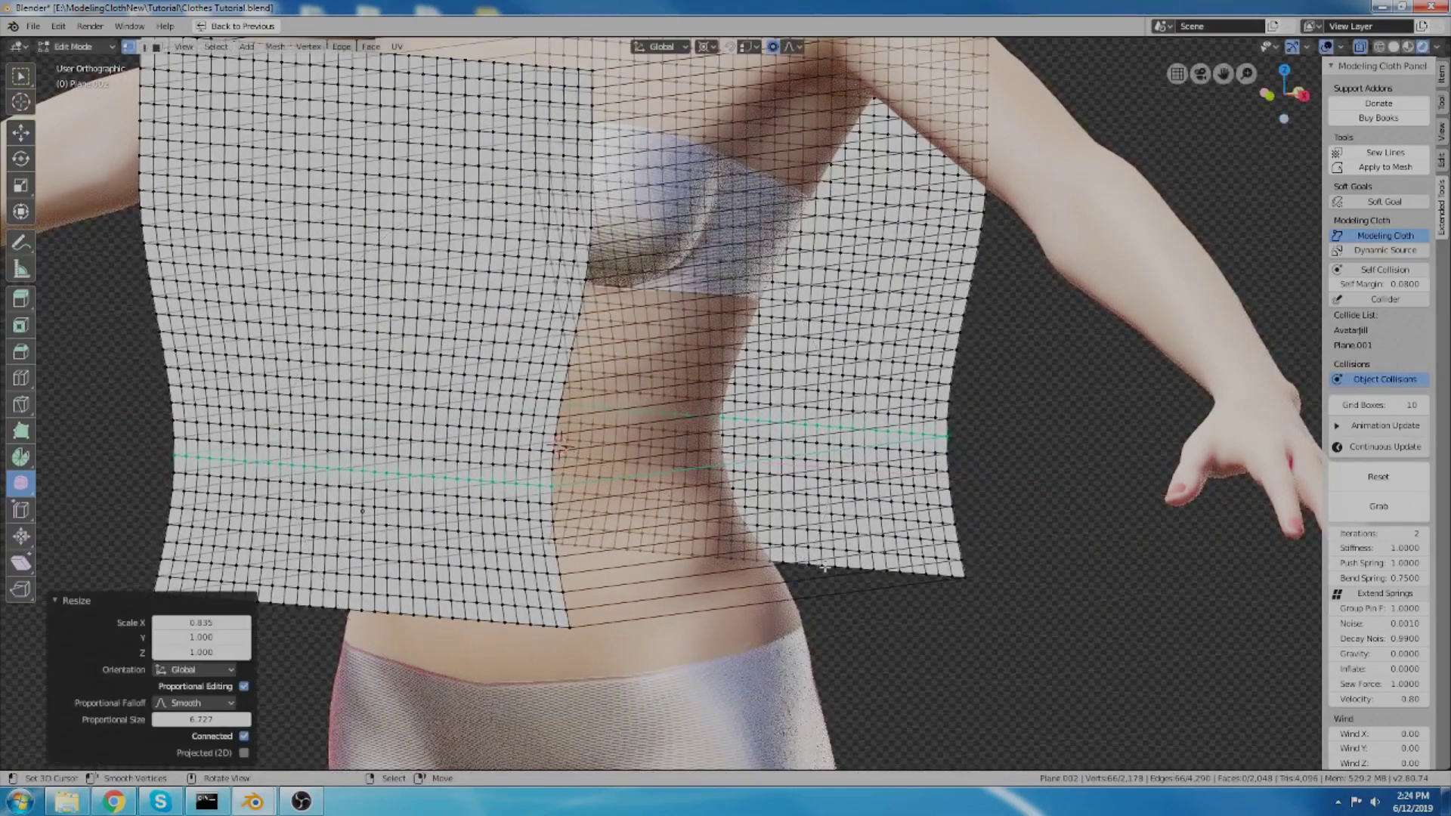
Step: Return to Object Mode, reset the cloth to the reshaped panels, and run Continuous Update to check the fit around the waist
middle_drag(826, 567, 765, 447)
key(Tab)
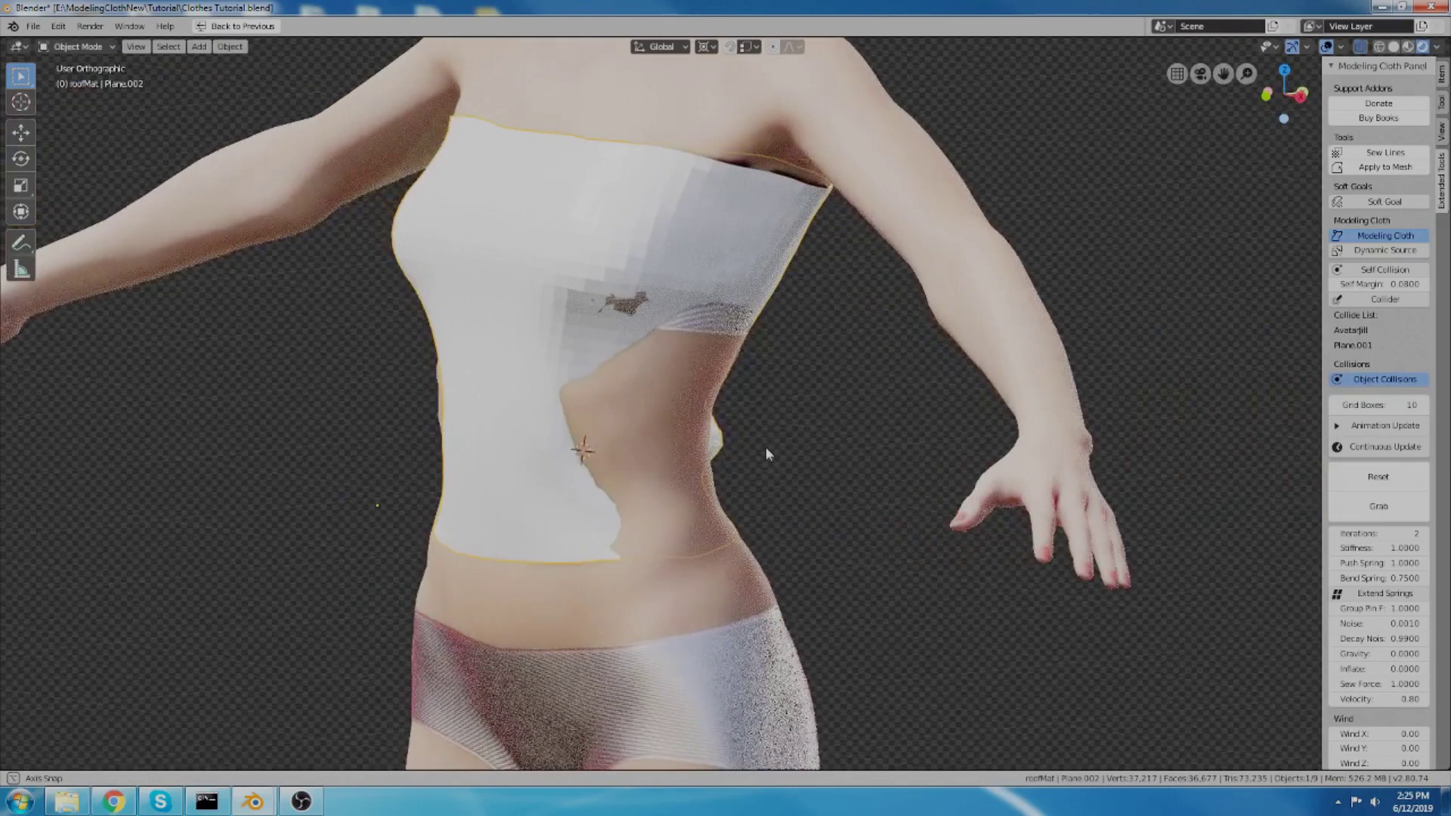
click(1357, 482)
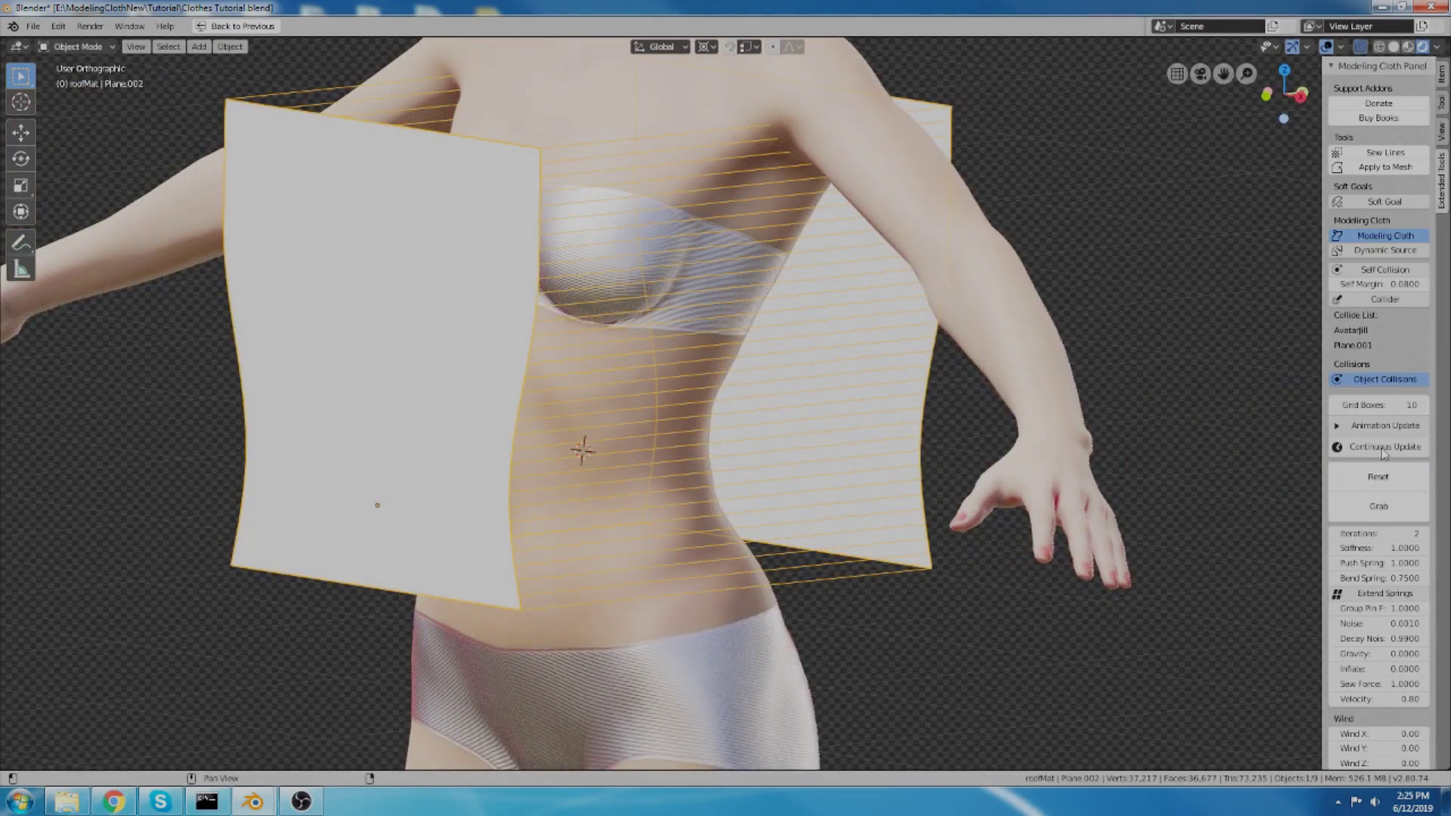
click(1384, 447)
middle_drag(965, 465, 641, 331)
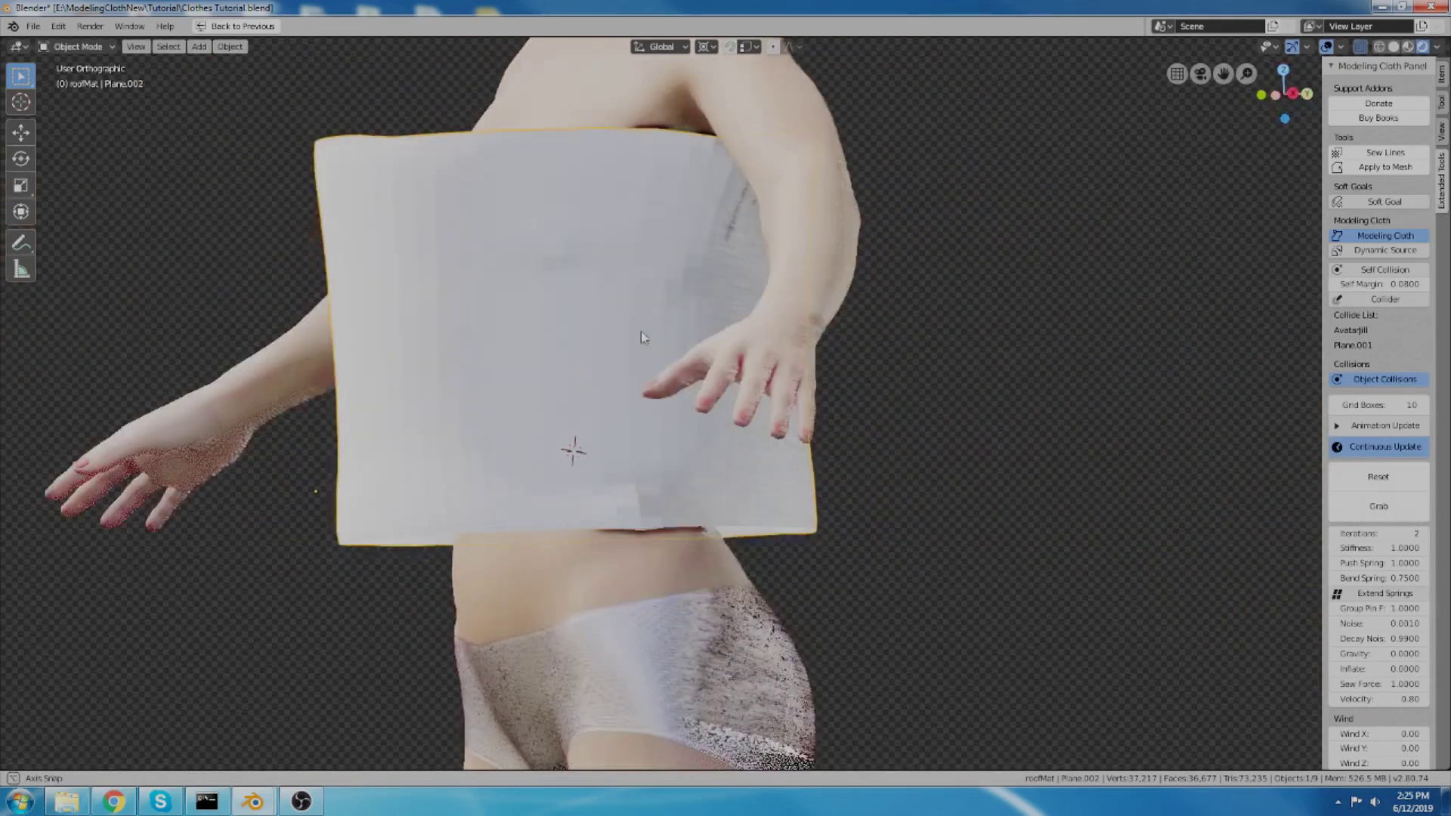
middle_drag(846, 346, 731, 347)
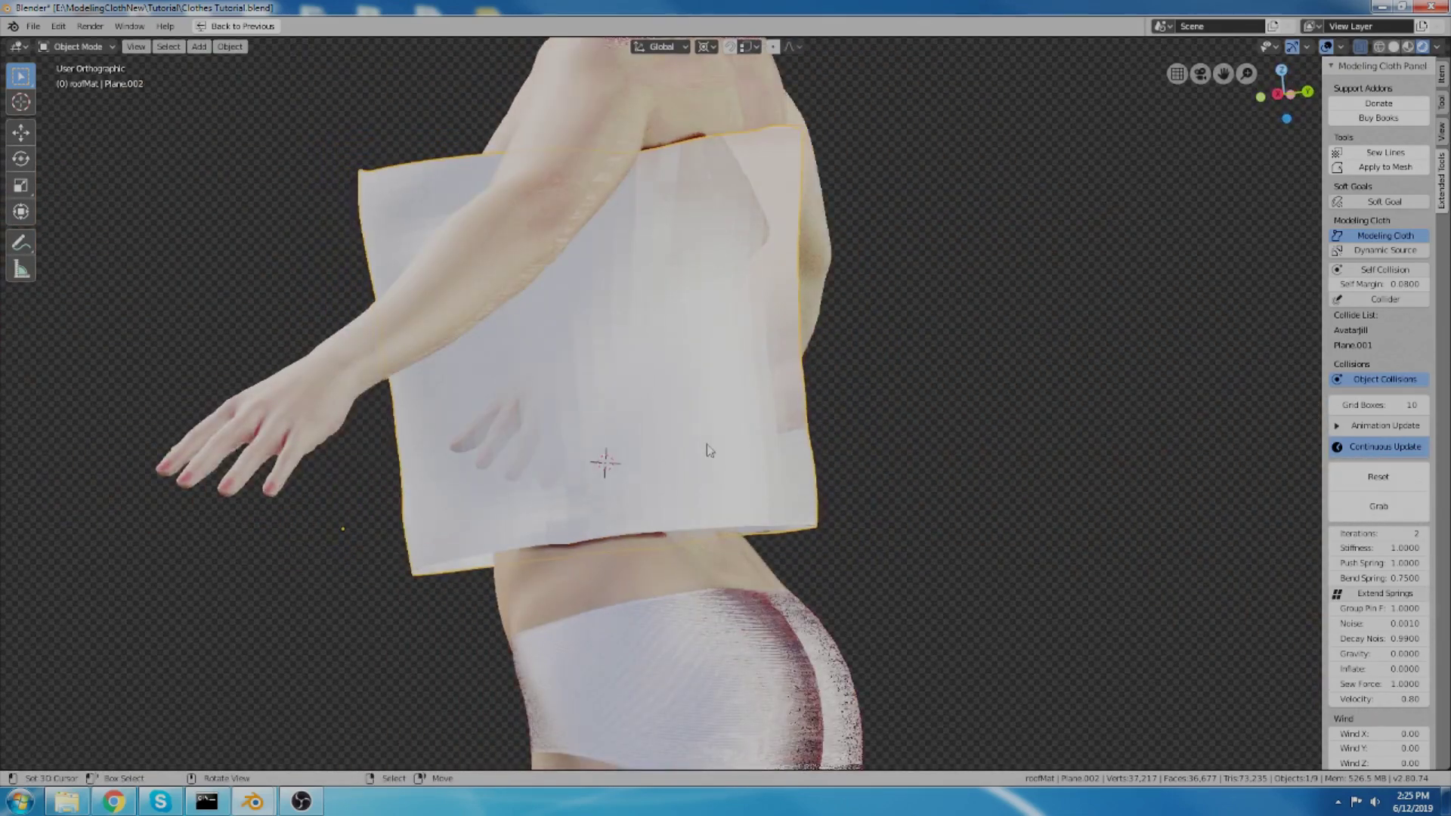
scroll(708, 446, up, 2)
middle_drag(869, 473, 747, 488)
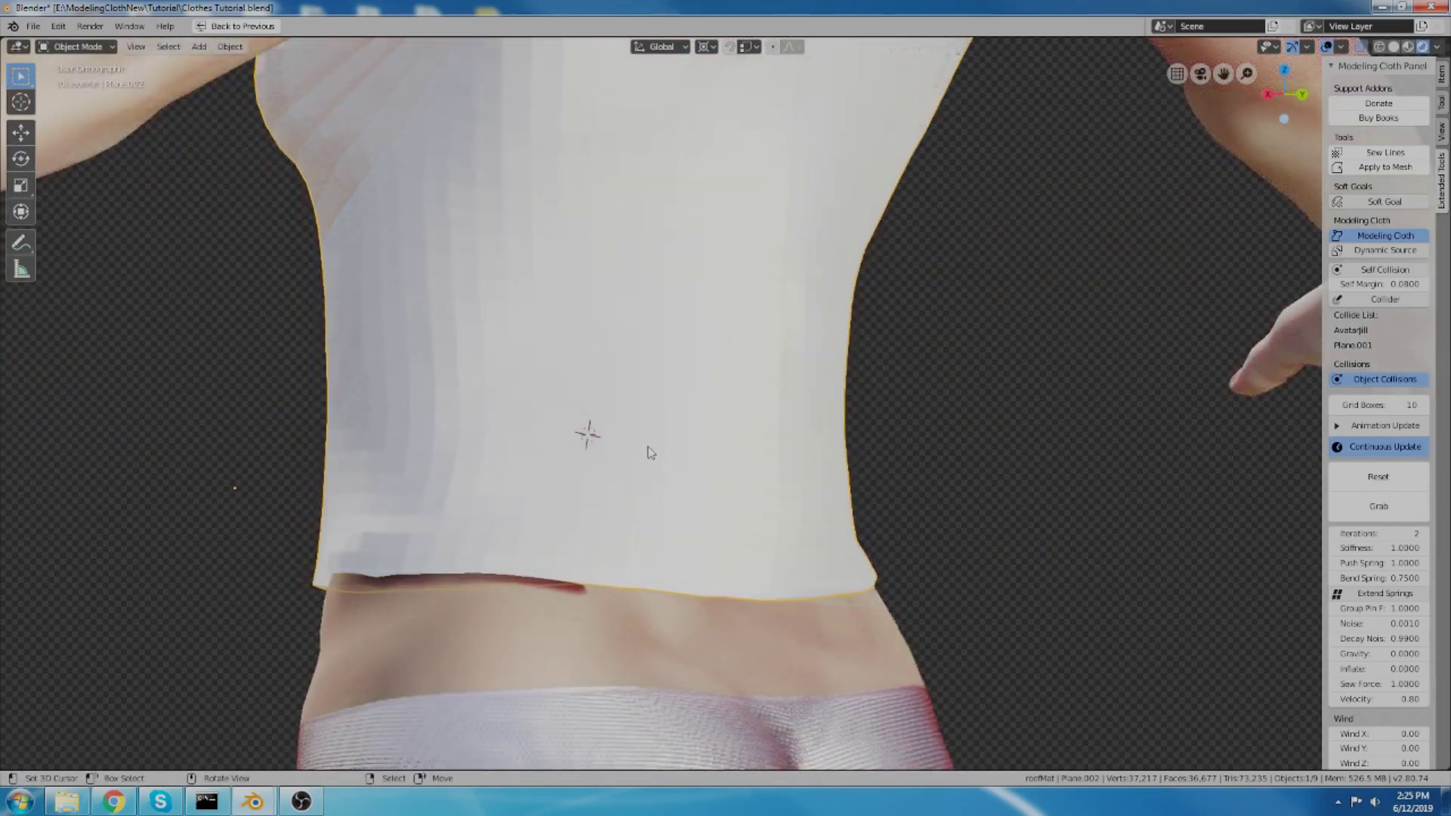
middle_drag(650, 452, 759, 446)
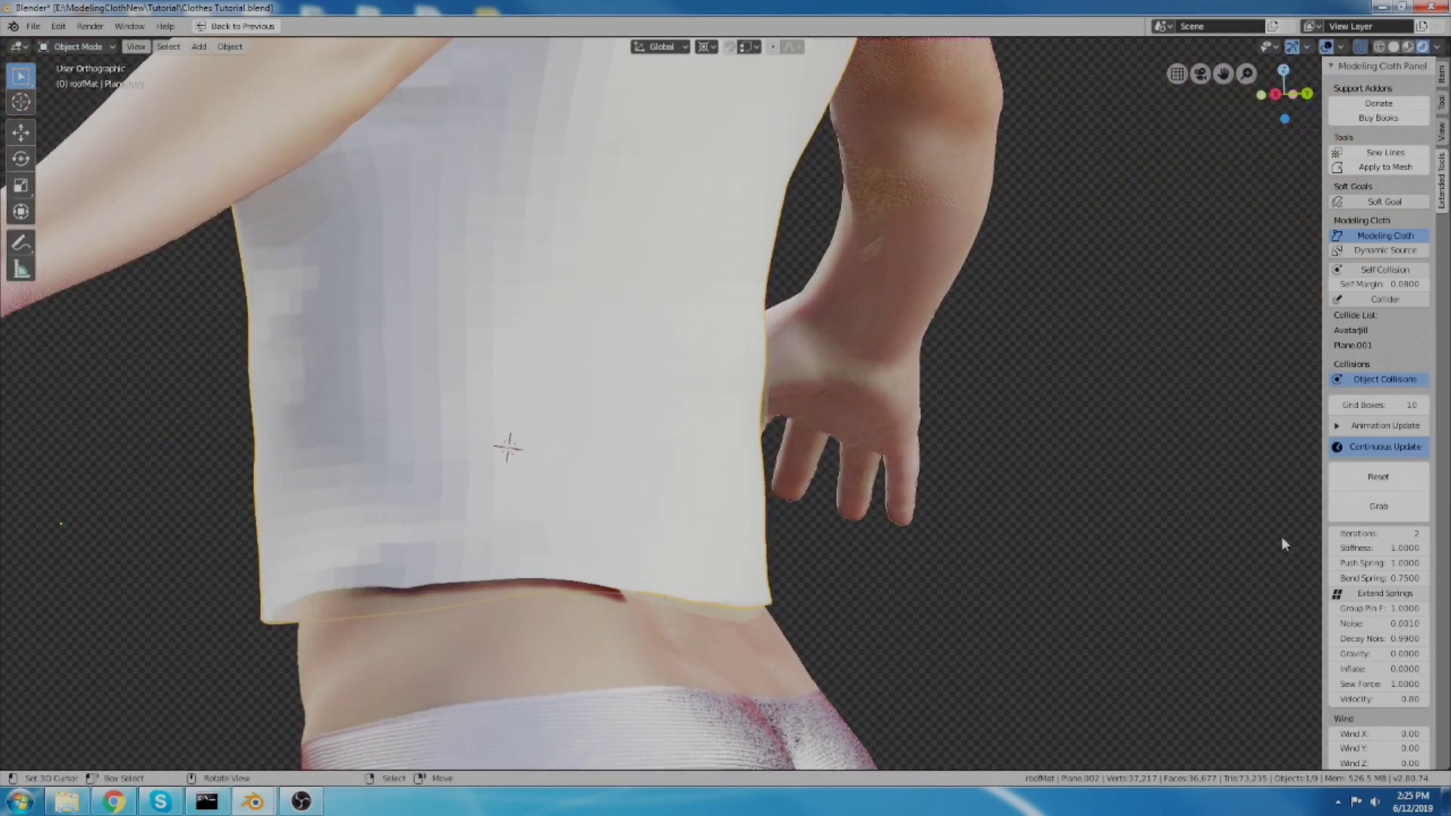
Step: Set the bend spring to 0.0000 and check how the running cloth settles around the back and lower hem
click(1370, 578)
key(Return)
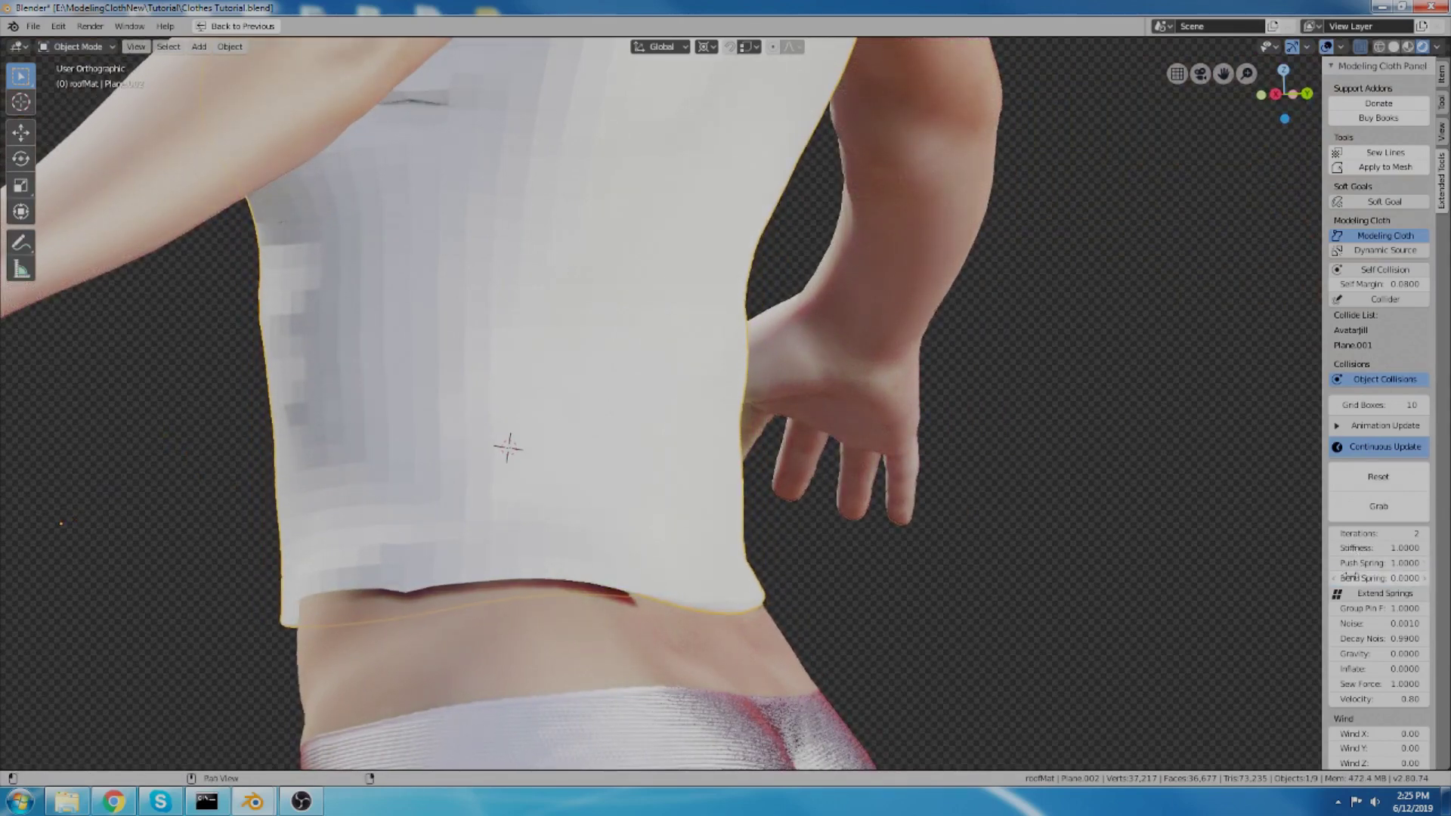
middle_drag(699, 295, 644, 272)
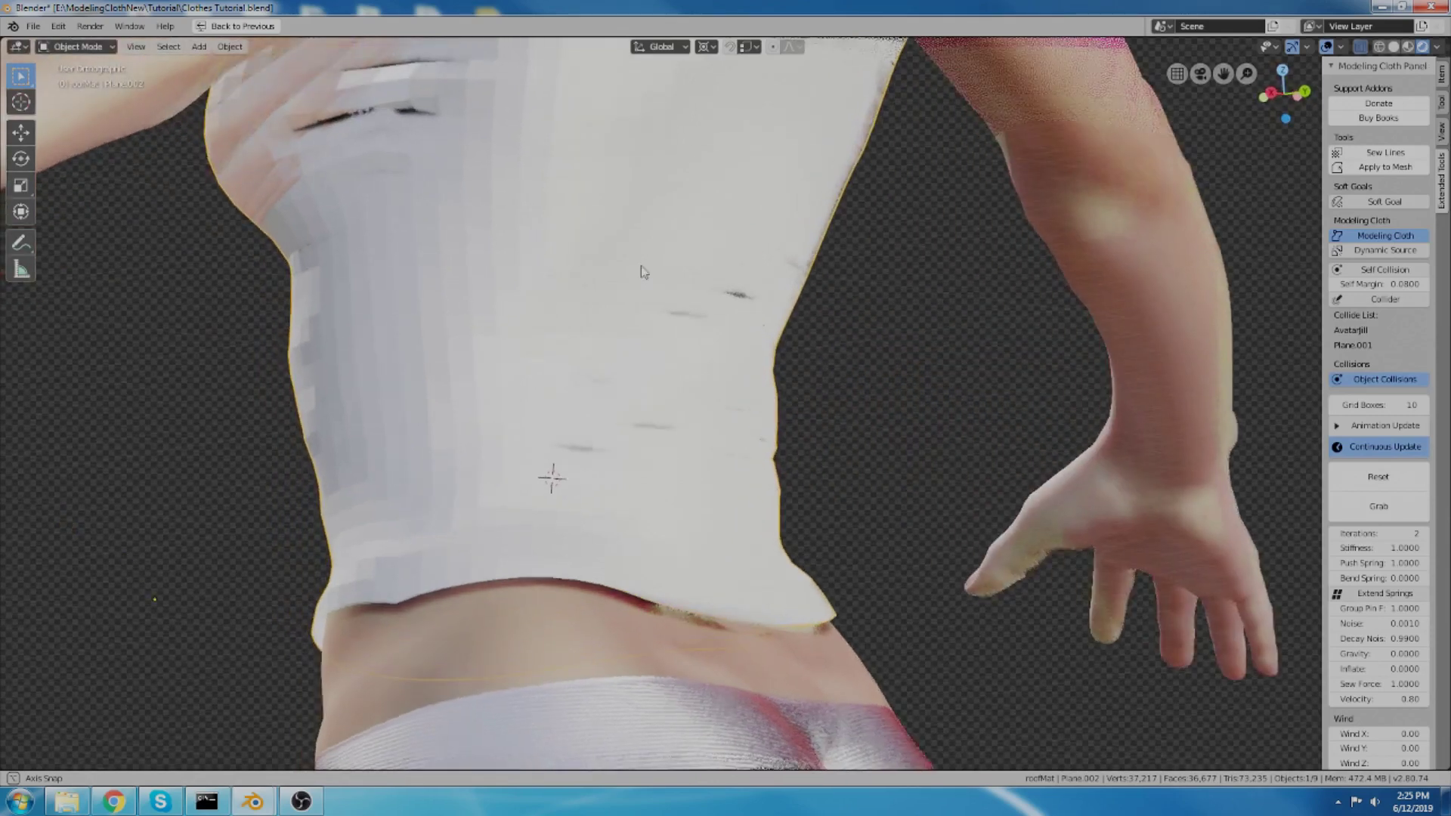
middle_drag(711, 372, 633, 416)
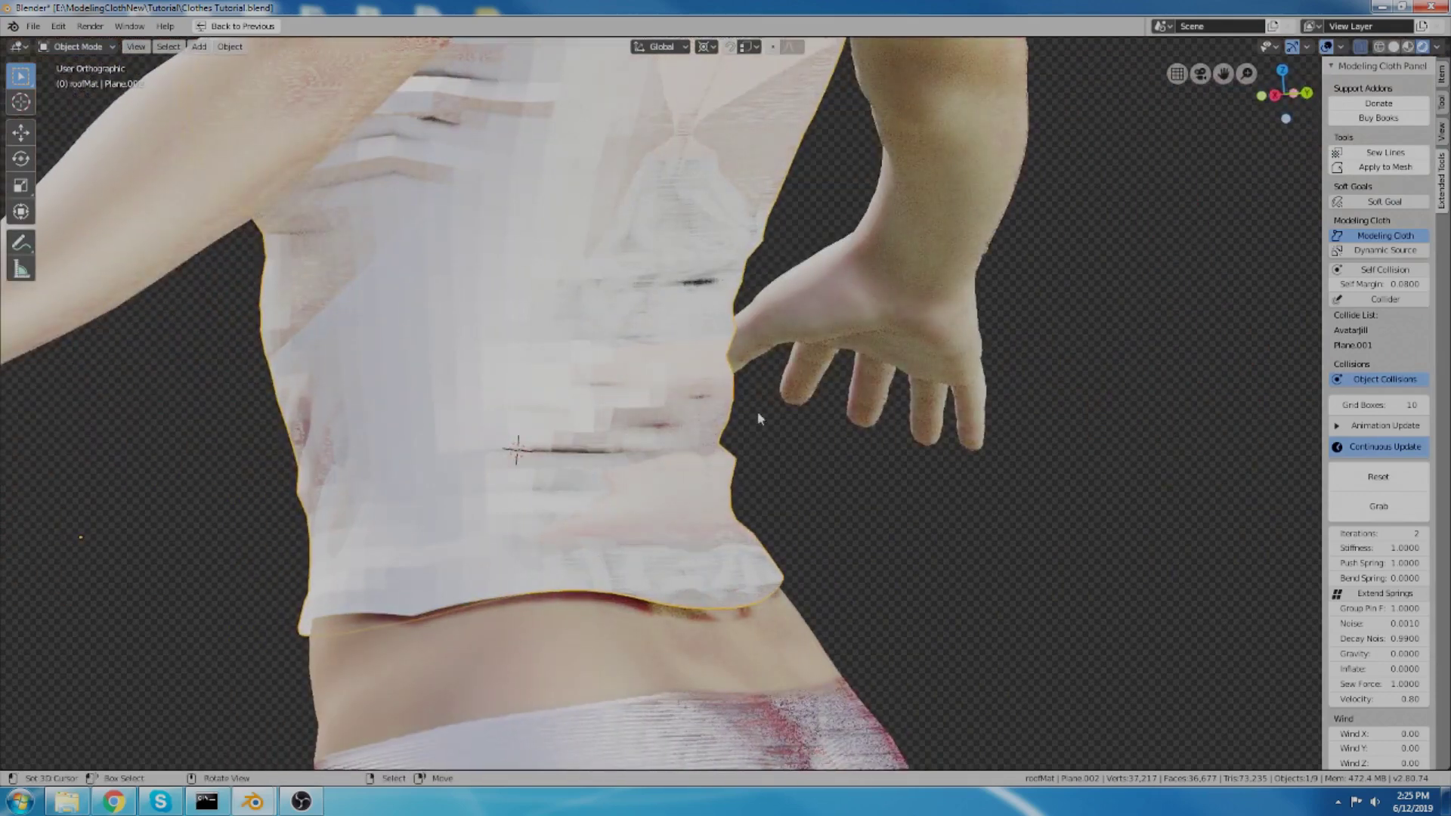
middle_drag(759, 417, 992, 410)
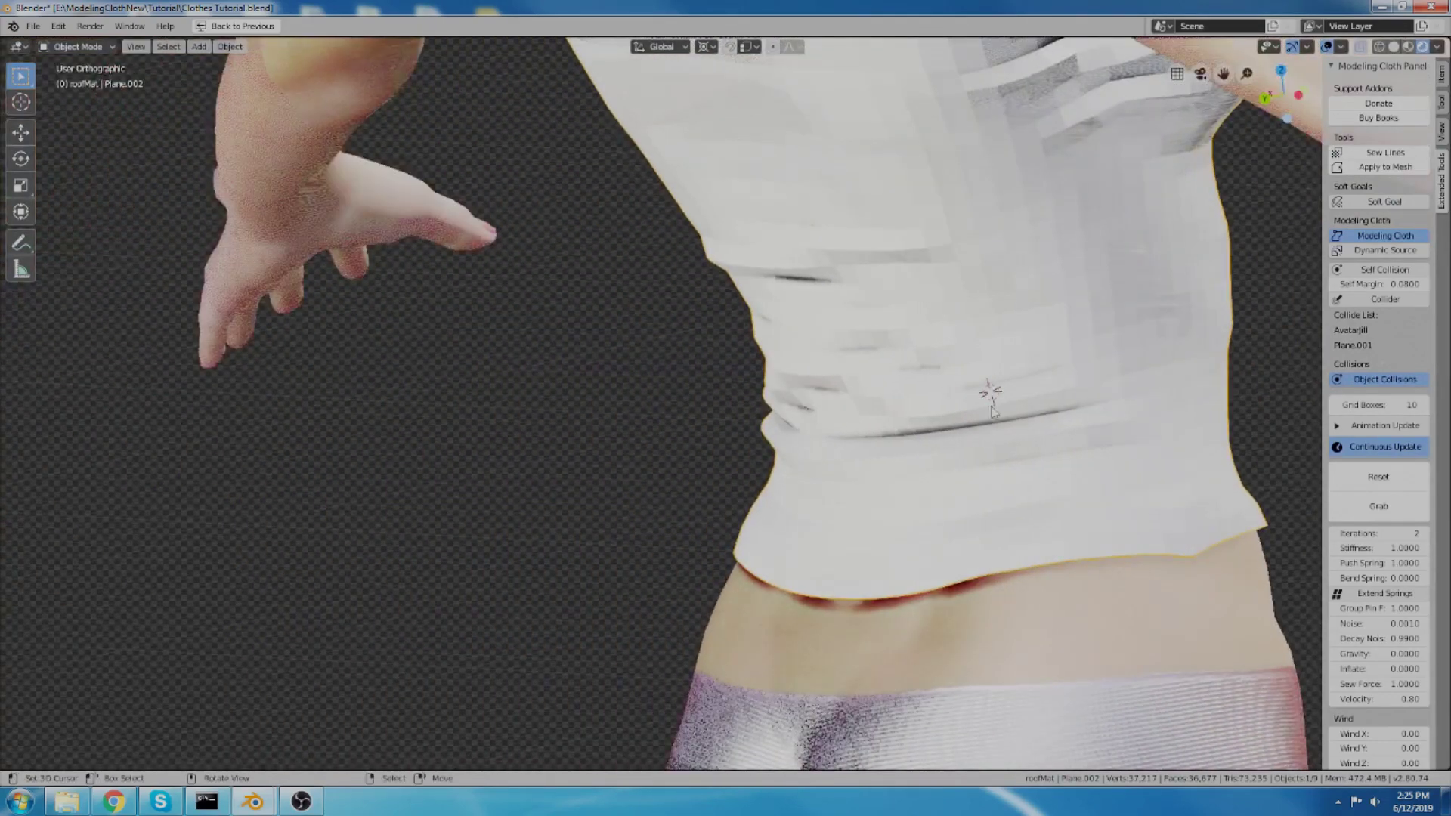
Step: Stop Continuous Update on the cloth and check the fit of the top from the front
click(1367, 450)
scroll(978, 402, down, 3)
middle_drag(978, 402, 757, 423)
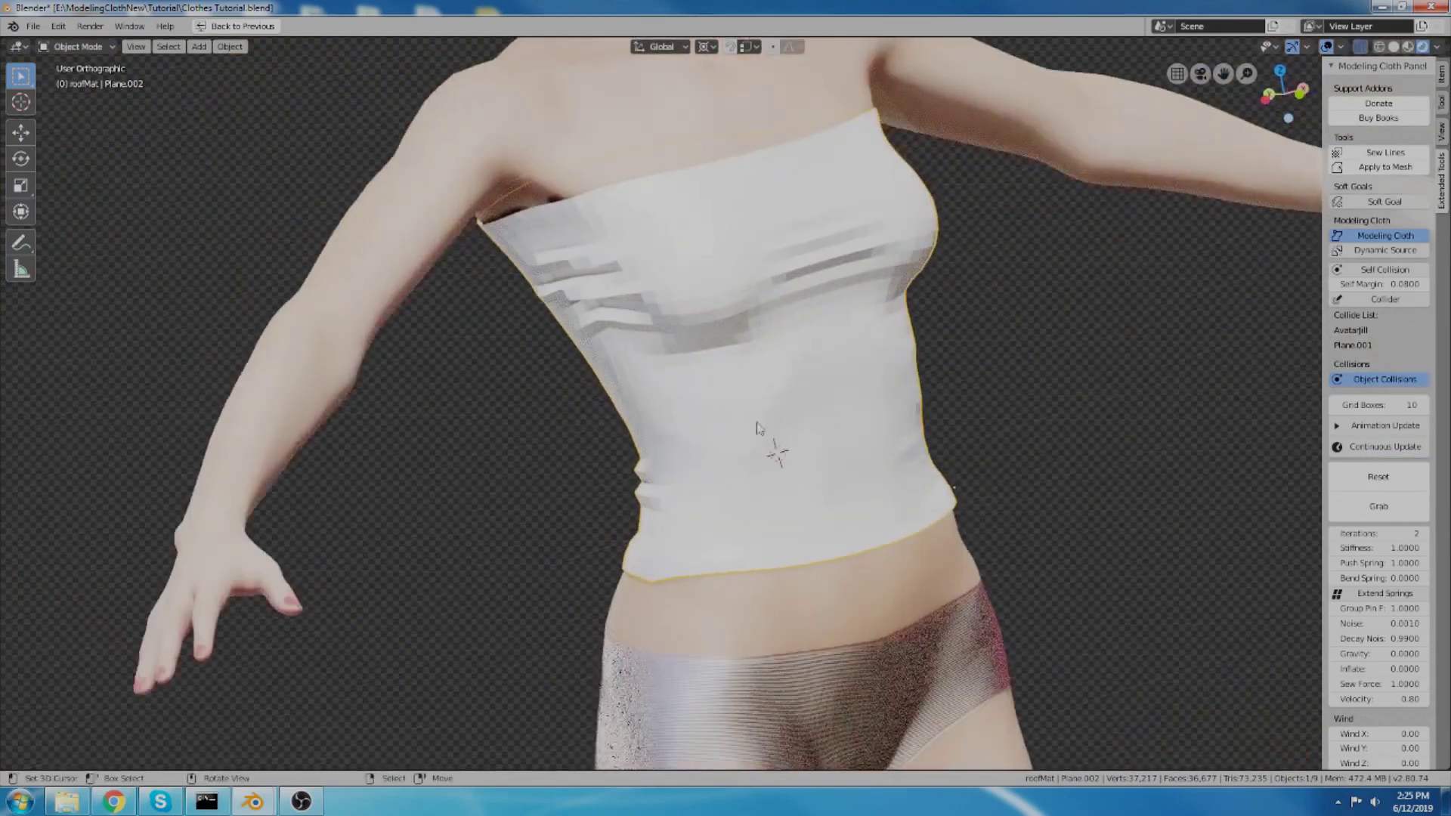
scroll(685, 452, up, 1)
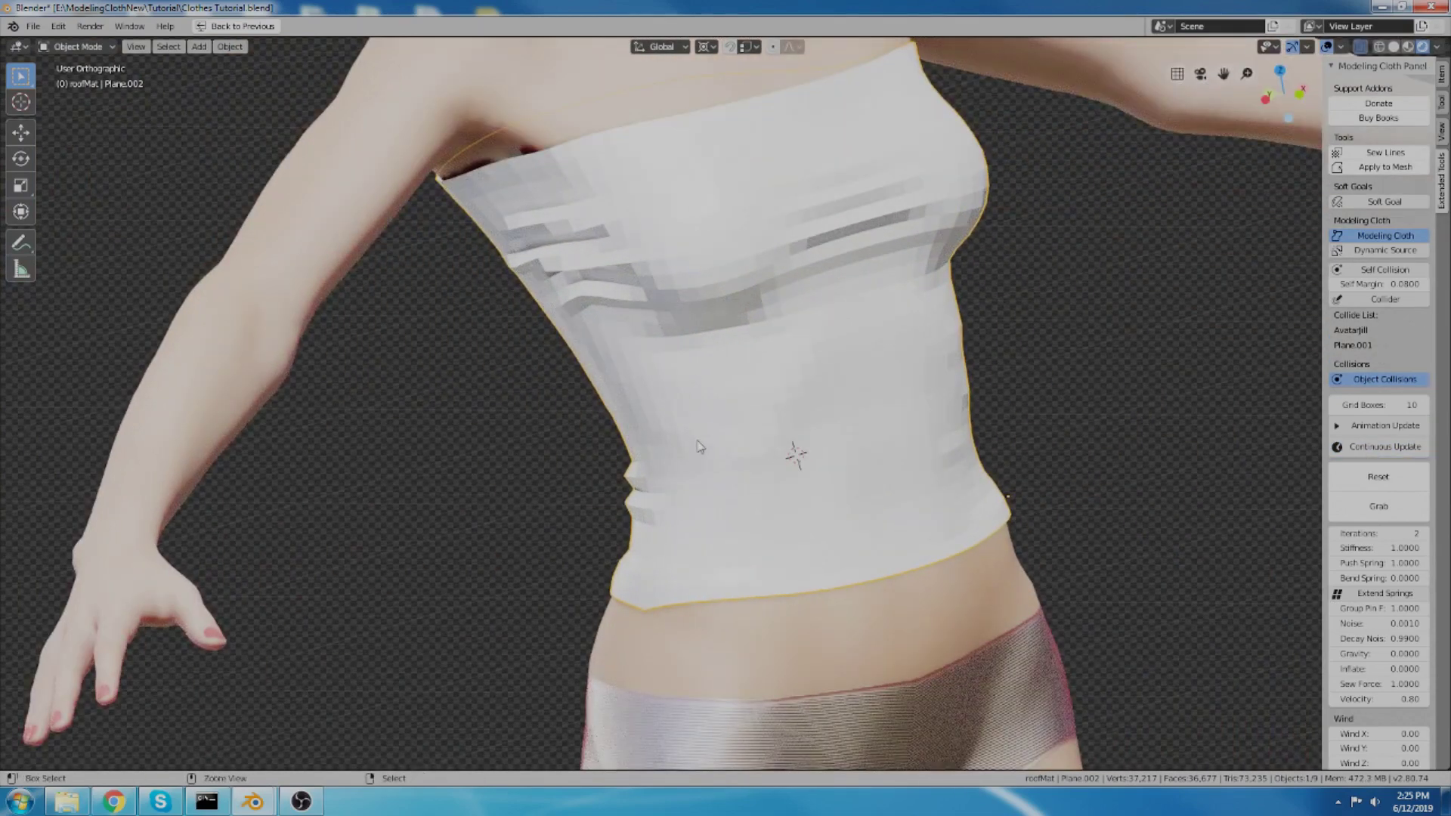
Step: Preview the top at subdivision level 2 and examine the folds along the side seam, bust and waist
key(ctrl+2)
middle_drag(719, 405, 597, 299)
scroll(626, 286, up, 3)
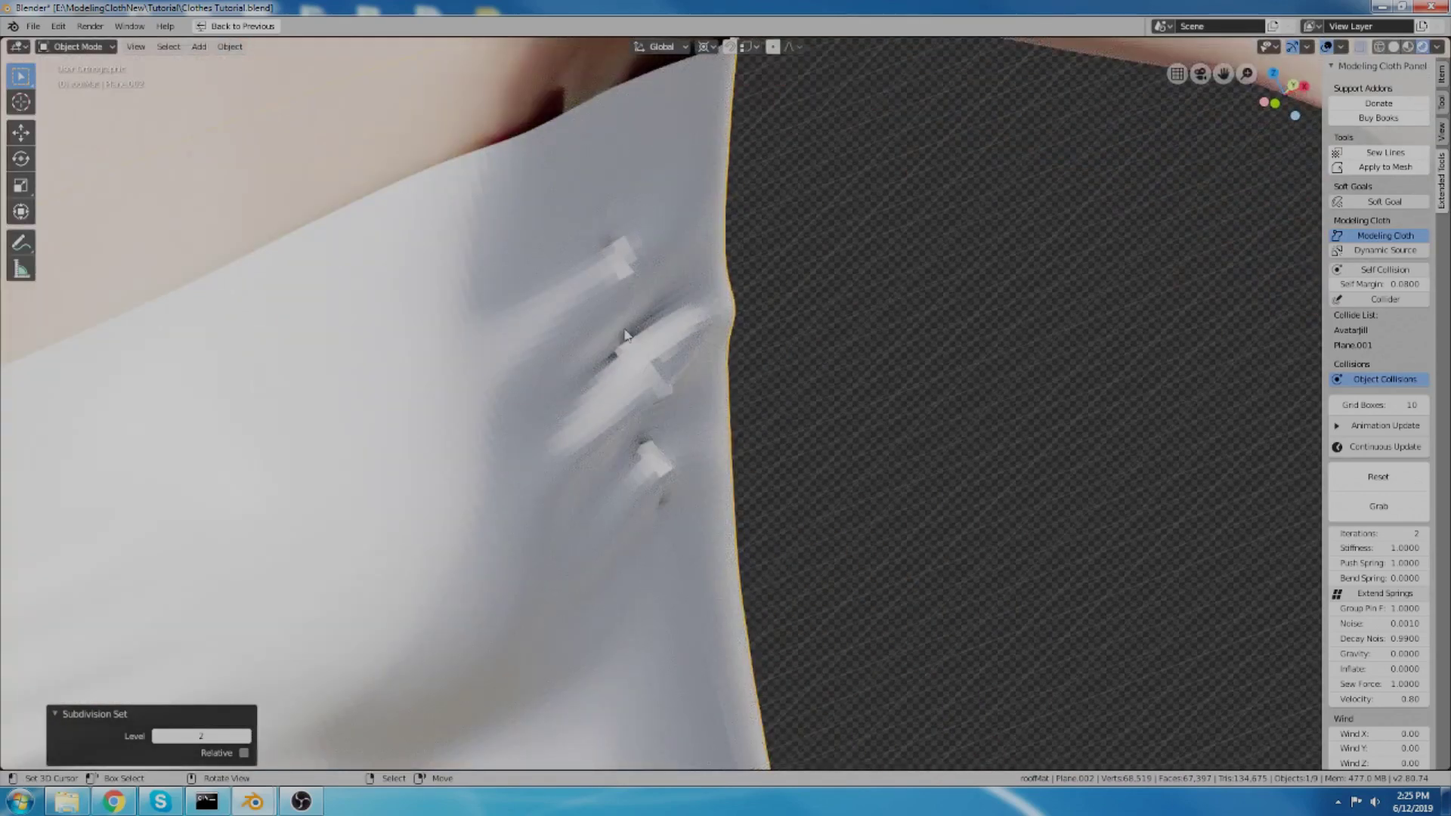
scroll(591, 245, down, 4)
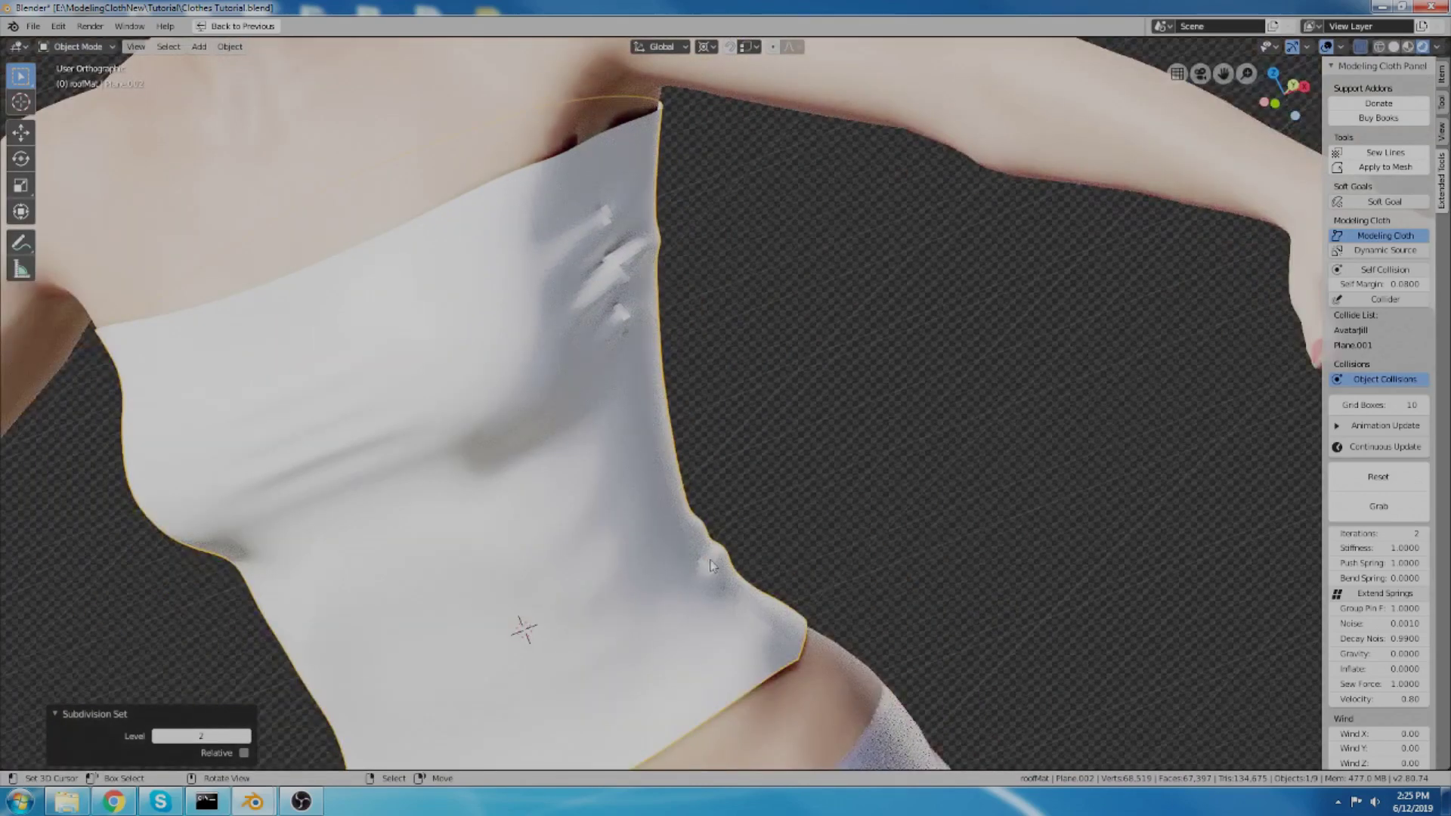
middle_drag(923, 535, 617, 433)
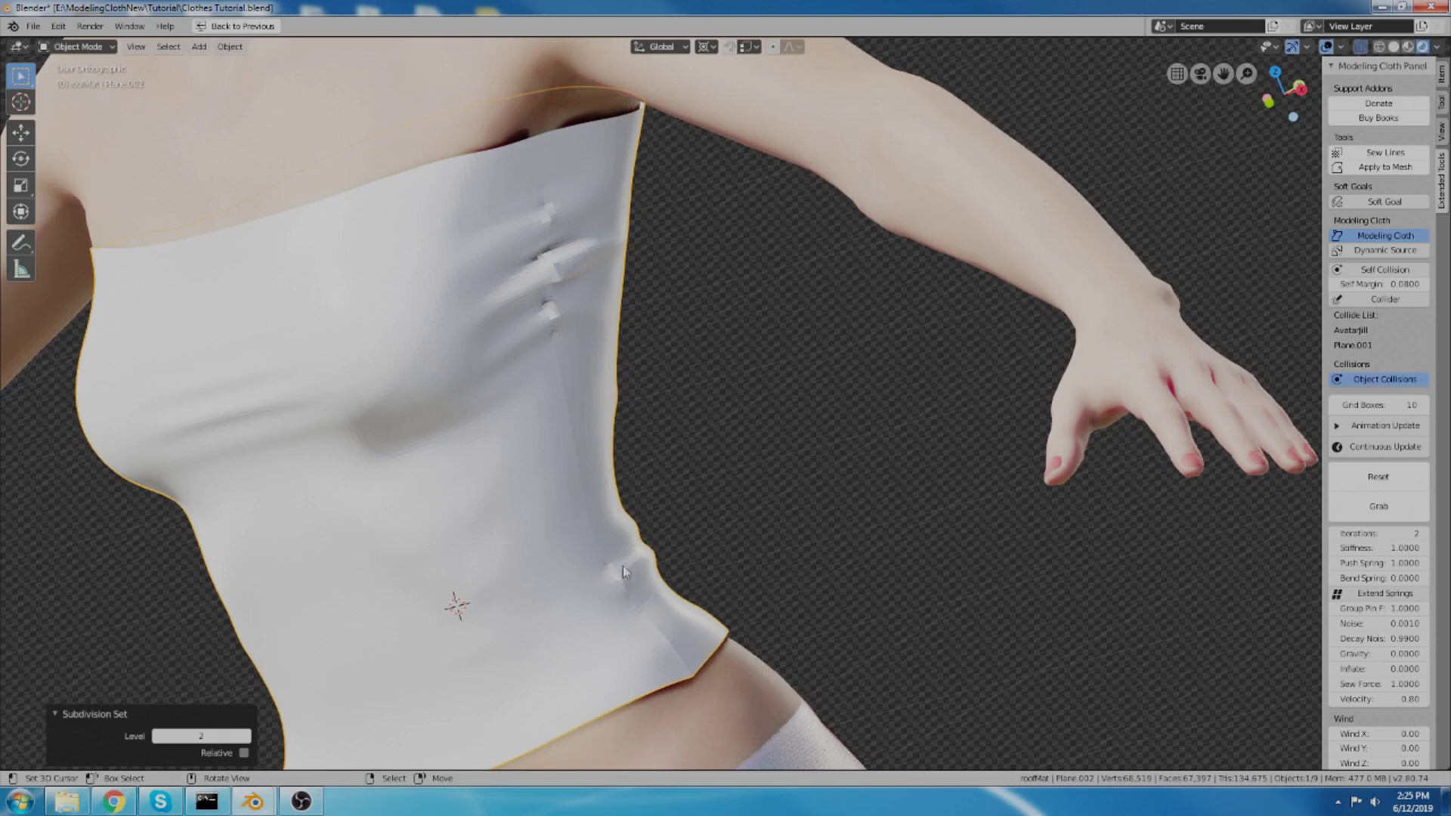
middle_drag(623, 572, 650, 454)
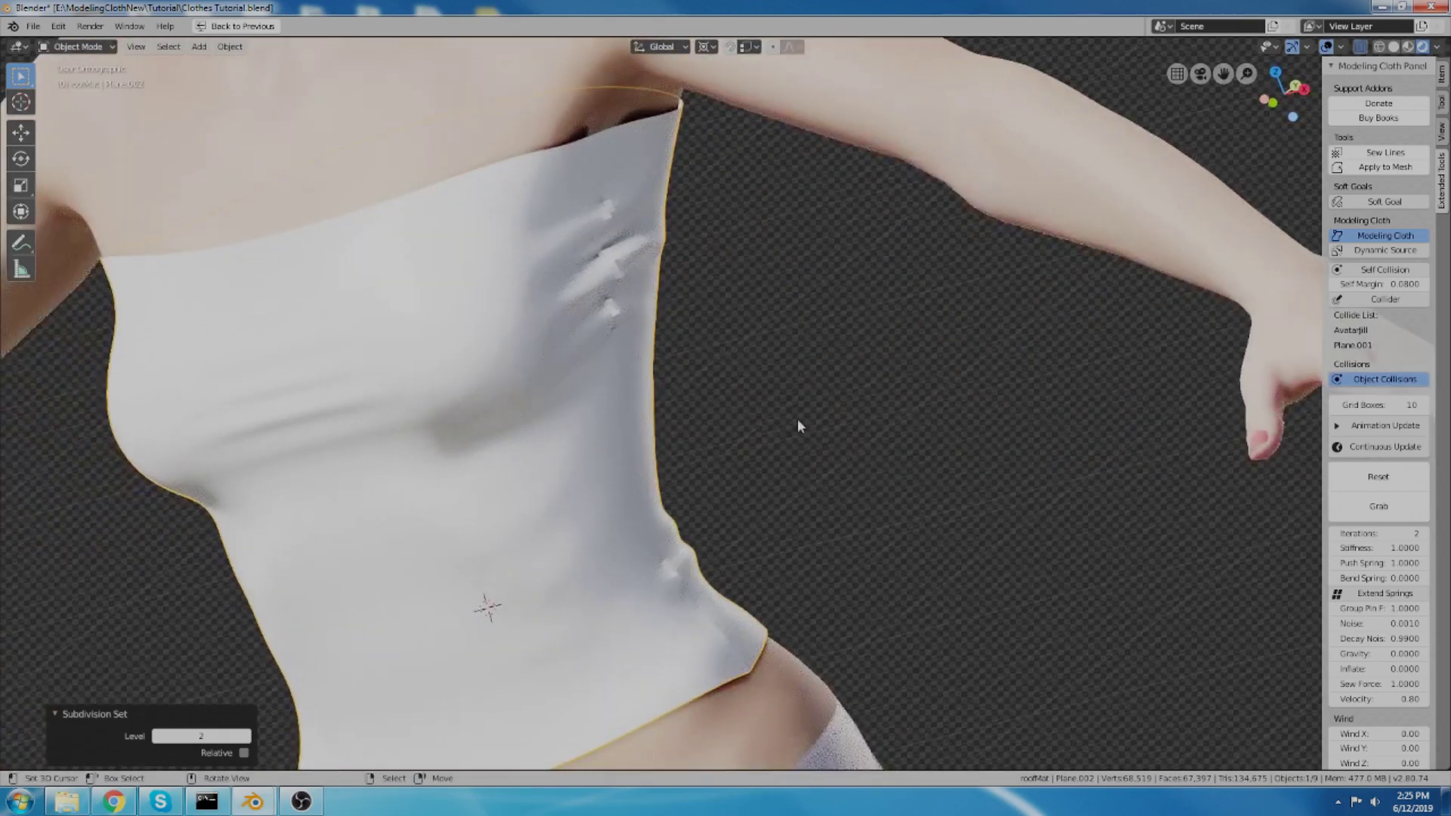
scroll(798, 408, down, 3)
middle_drag(830, 353, 615, 318)
scroll(615, 318, up, 2)
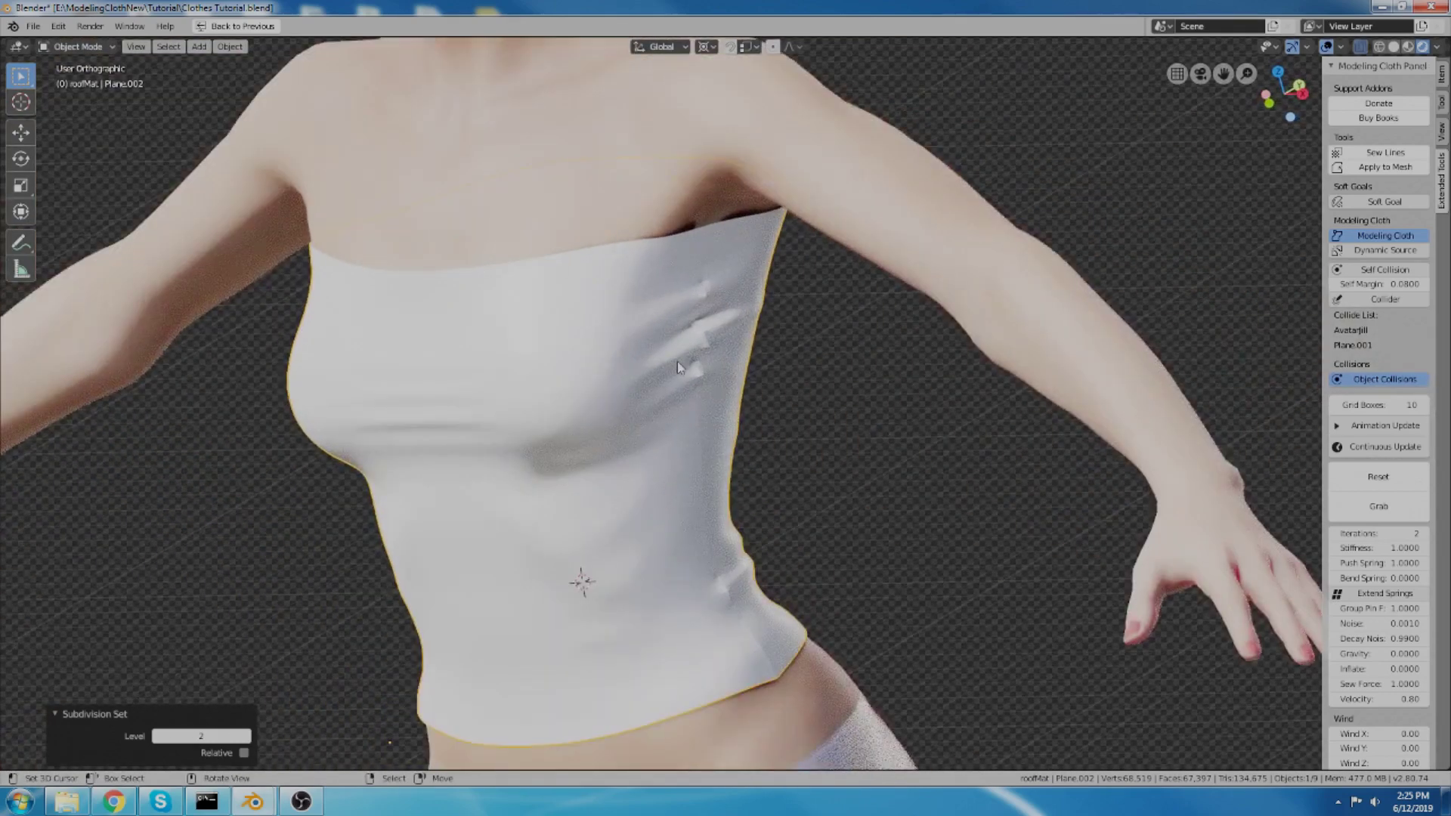
middle_drag(650, 461, 746, 249)
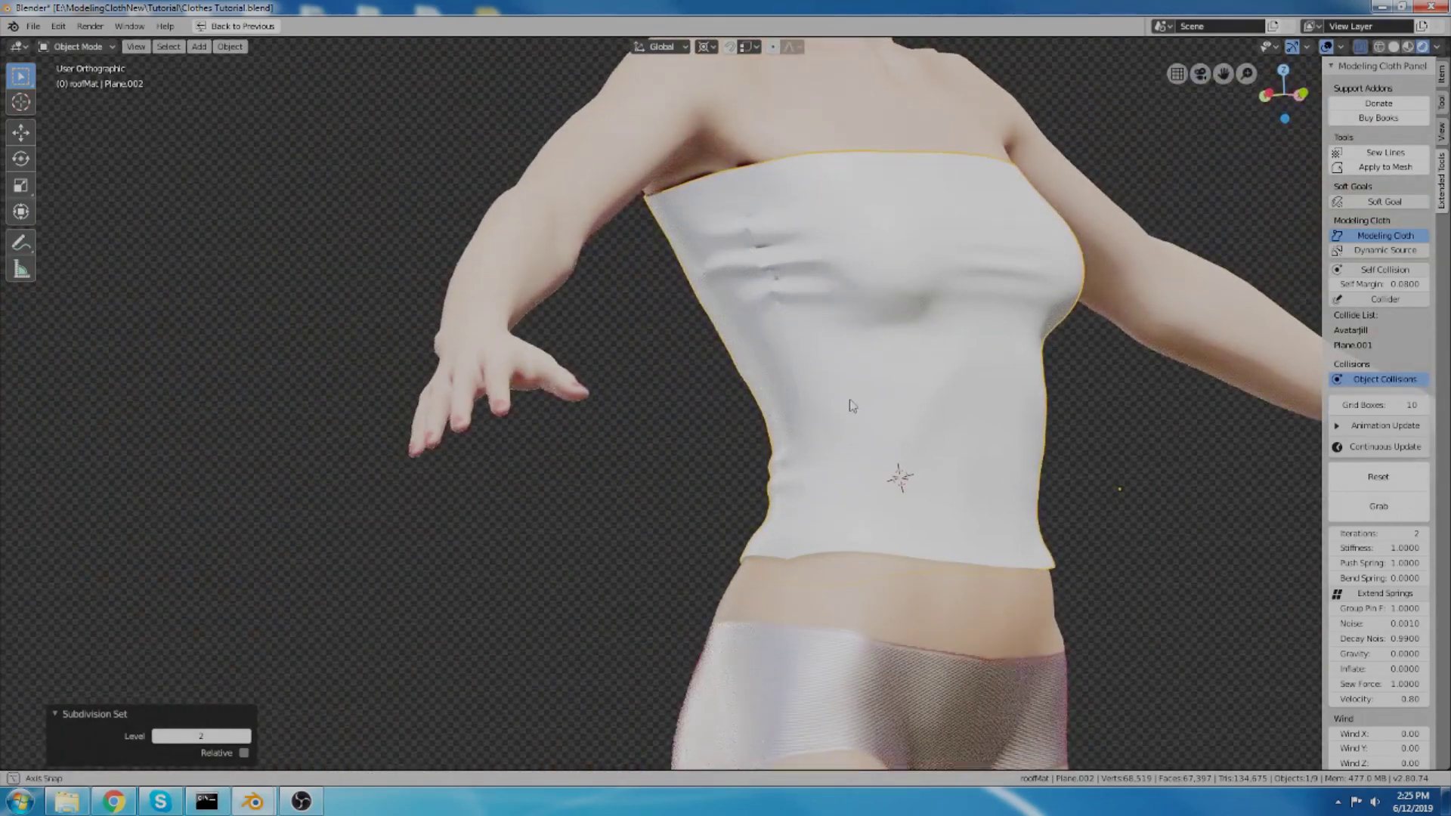
middle_drag(851, 406, 662, 388)
Step: Apply Shade Smooth to the top and set its subdivision level to 0
key(ctrl+1)
key(F3)
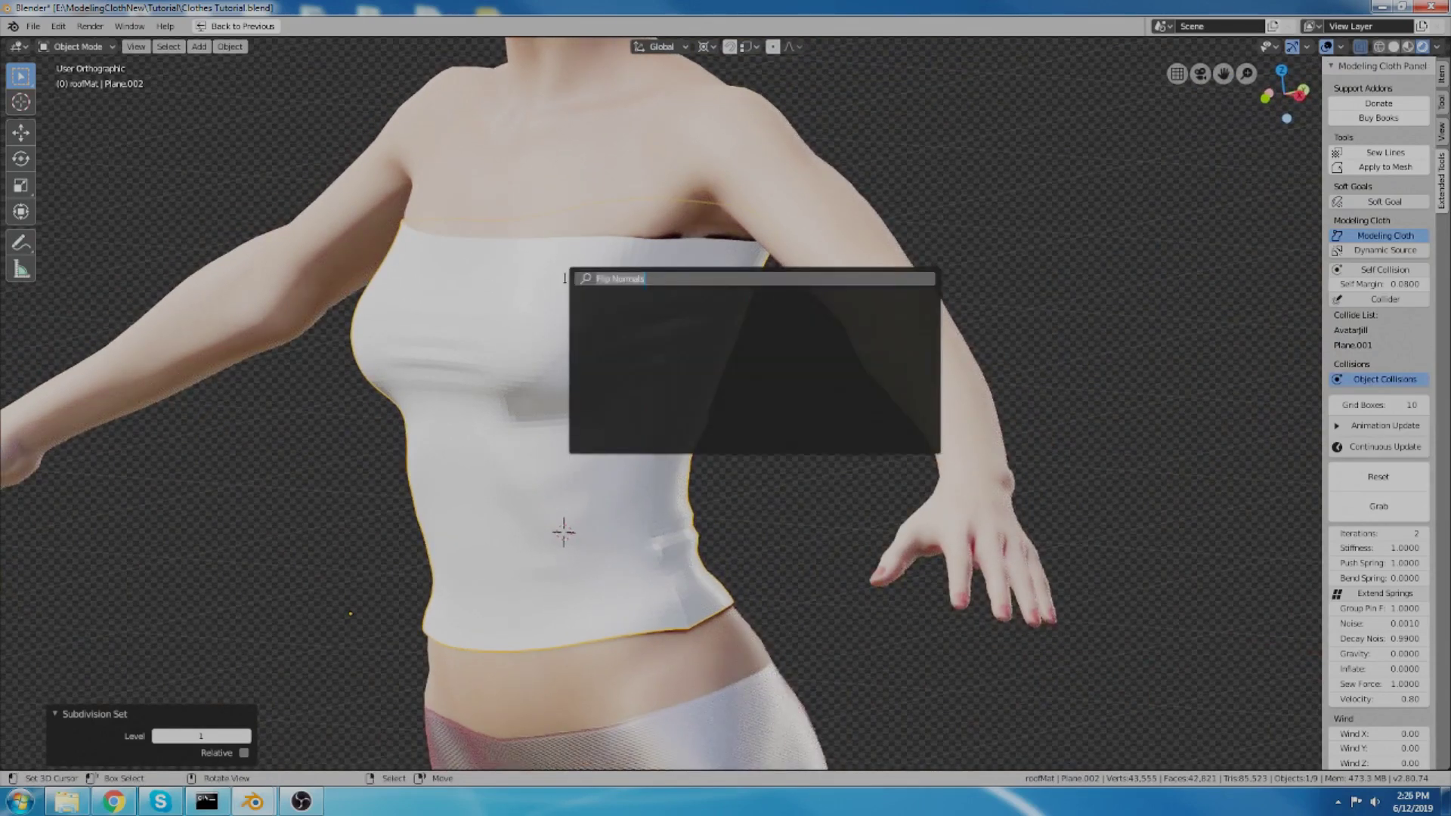
text(shade)
key(Return)
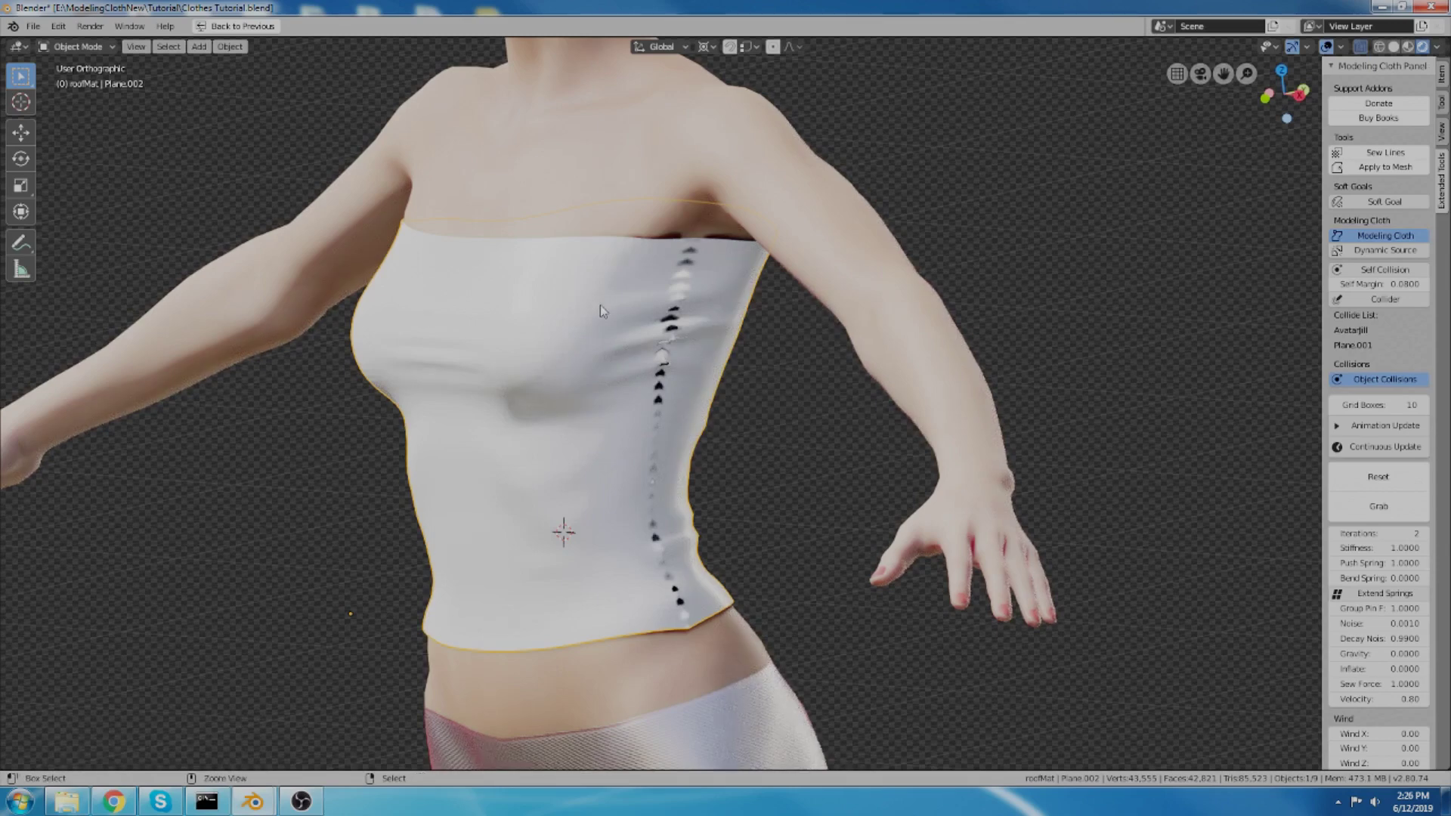
key(ctrl+0)
middle_drag(593, 314, 810, 346)
Step: Leave the maximized viewport, bring up the top's shape keys, and open the modeling cloth key in Edit Mode
key(ctrl+space)
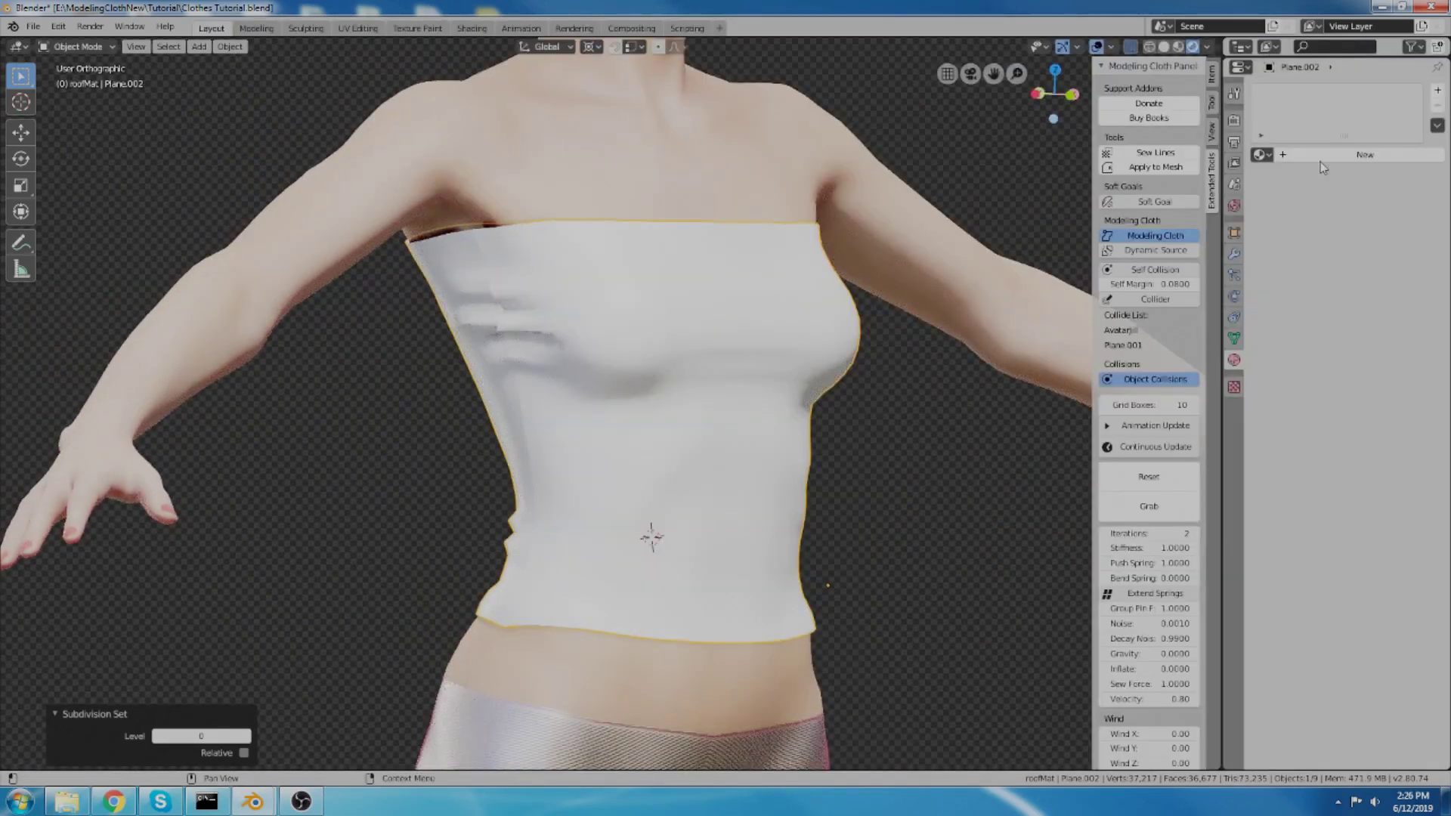
click(1234, 338)
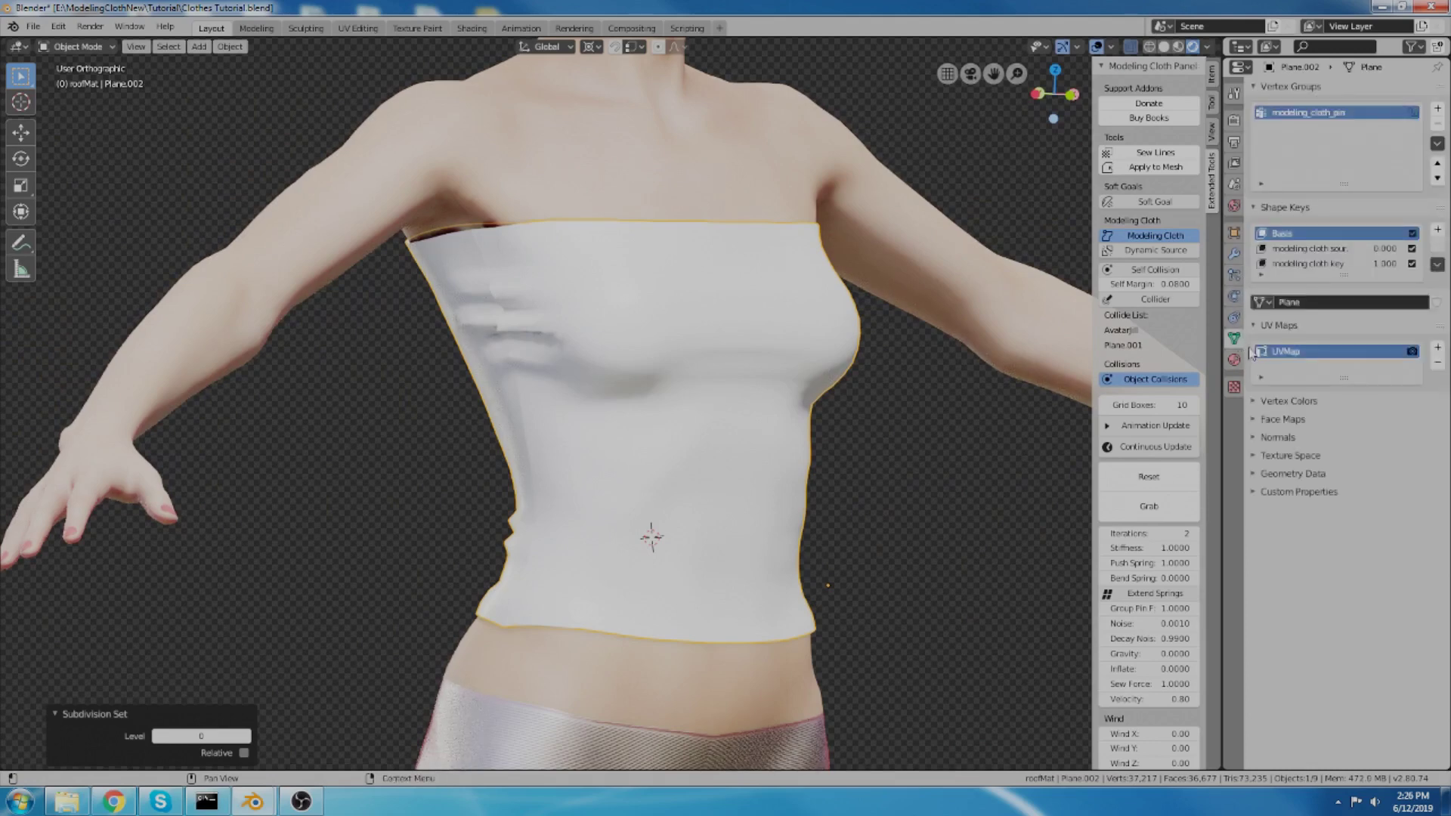
click(1299, 264)
key(Tab)
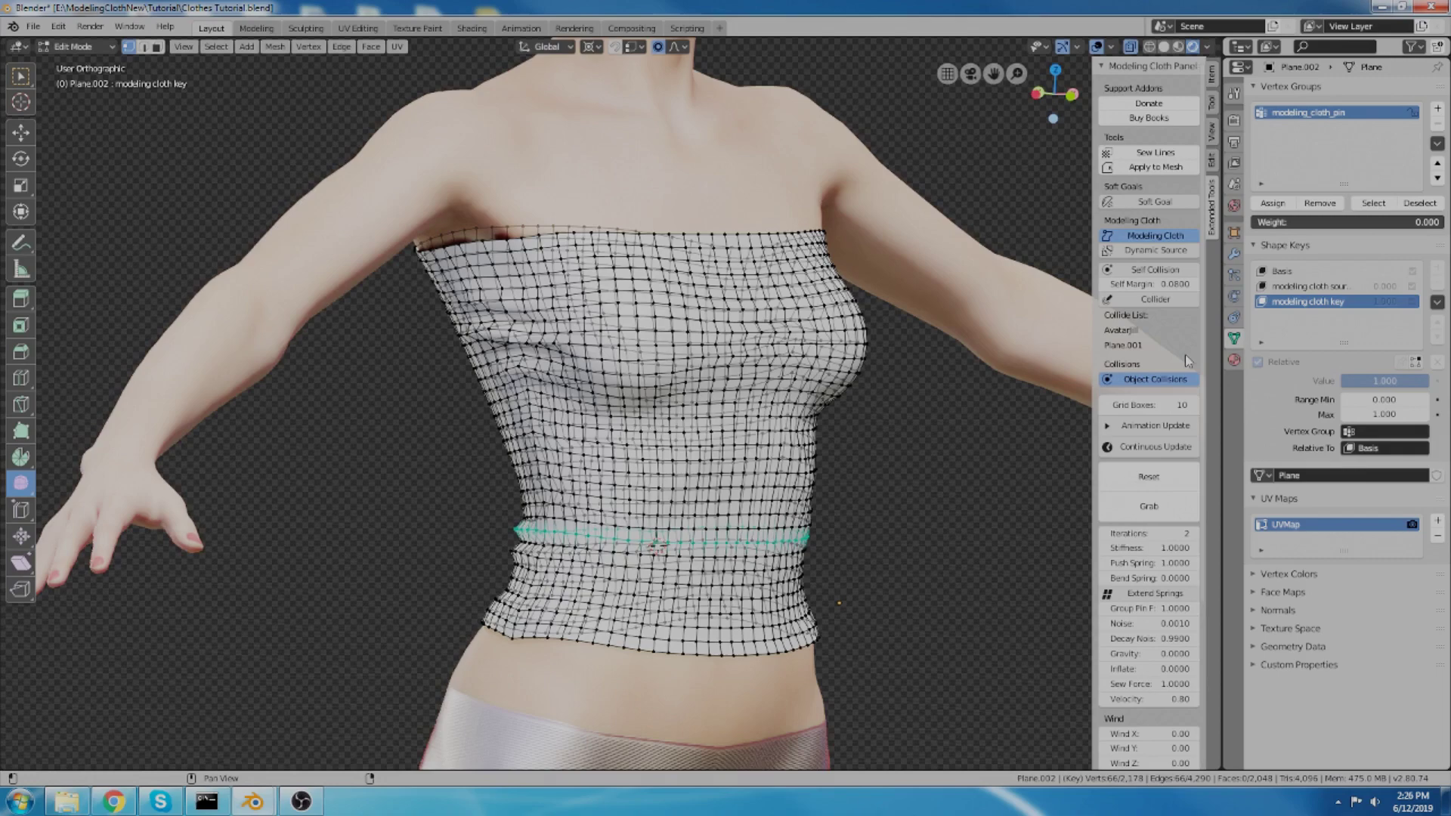
Step: Compare the source, Basis and modeling cloth shape keys in Edit Mode, ending on the modeling cloth key in Object Mode
click(1308, 287)
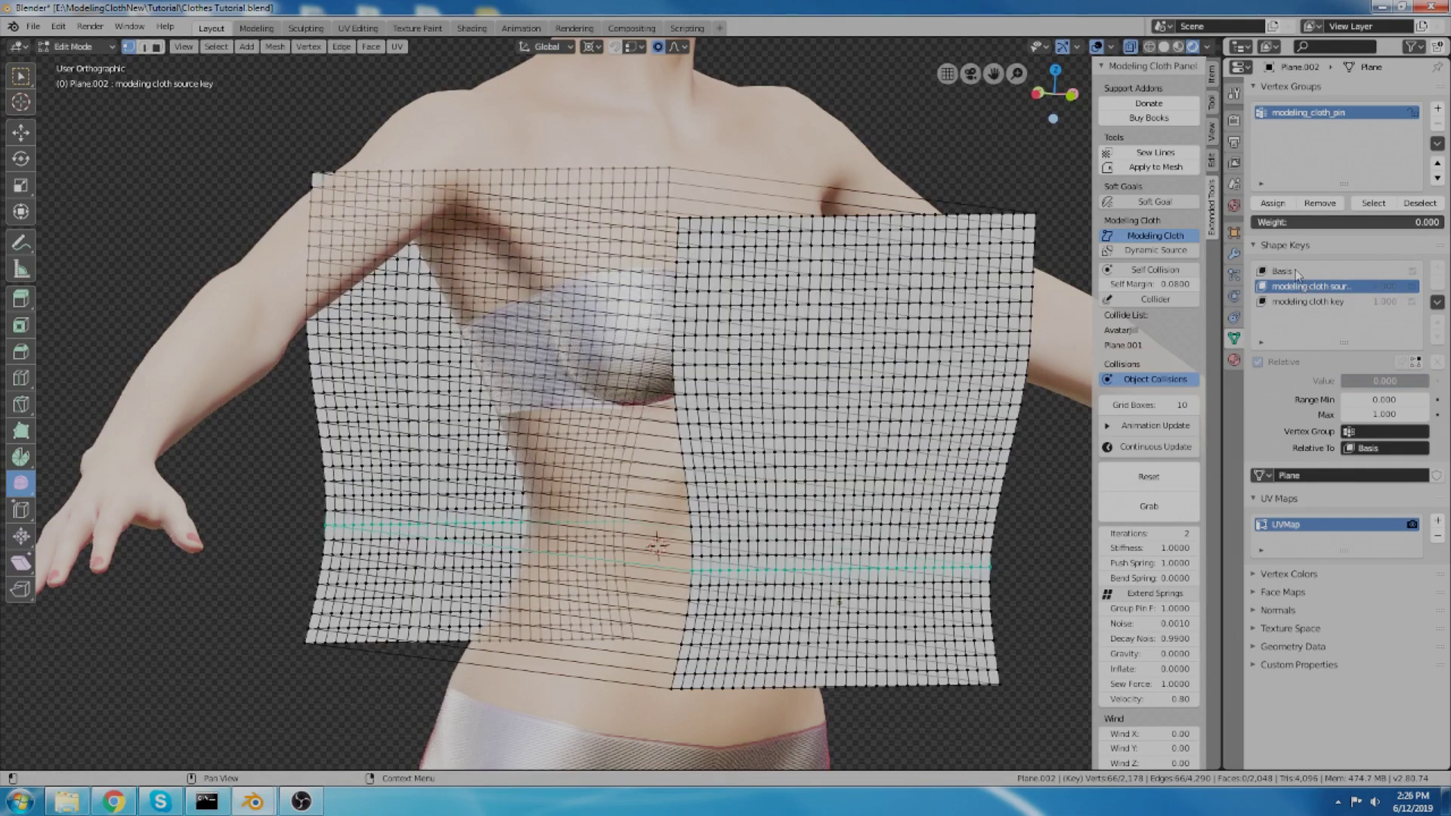
click(1295, 270)
click(1297, 286)
click(1284, 273)
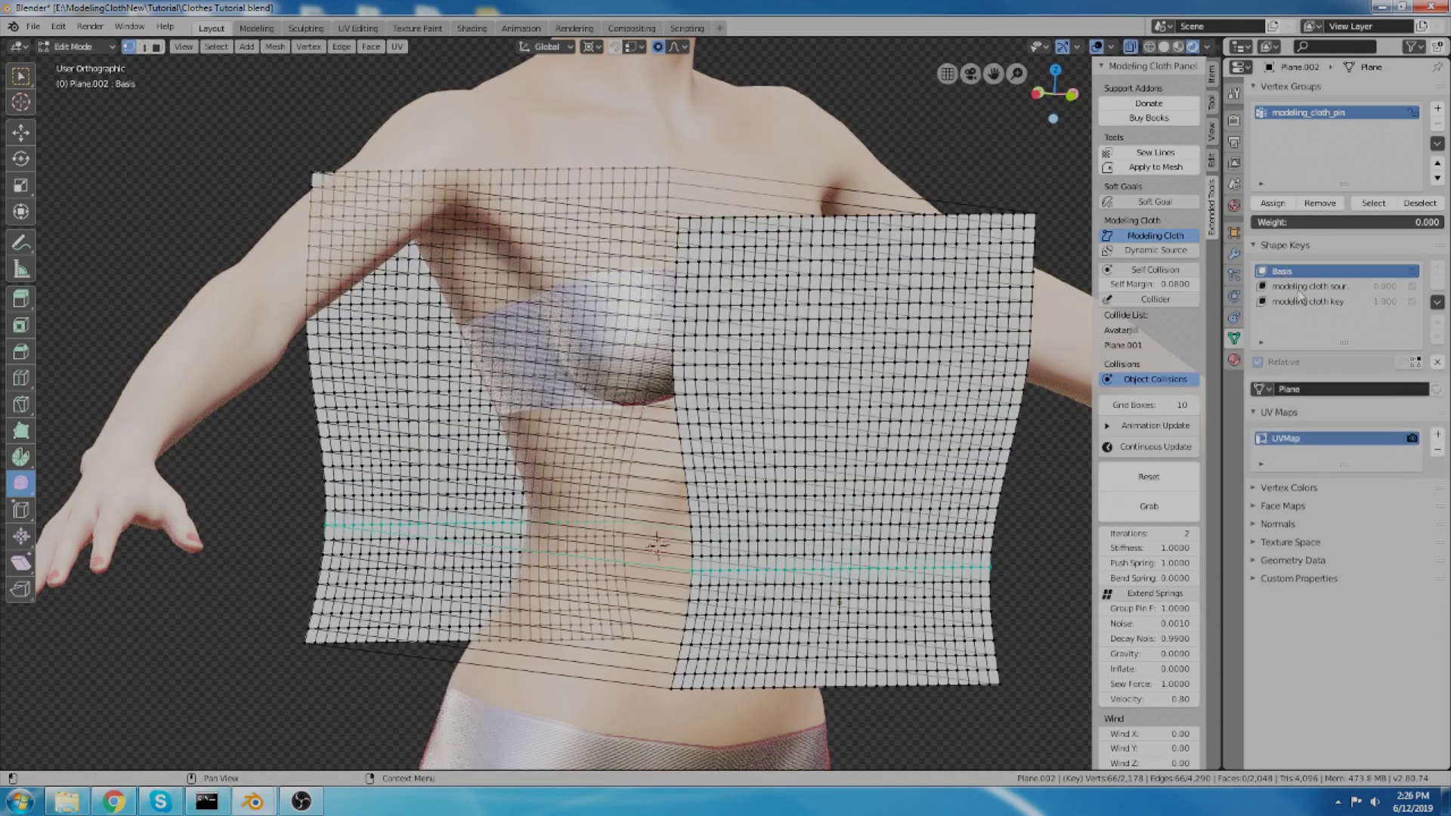
click(1301, 299)
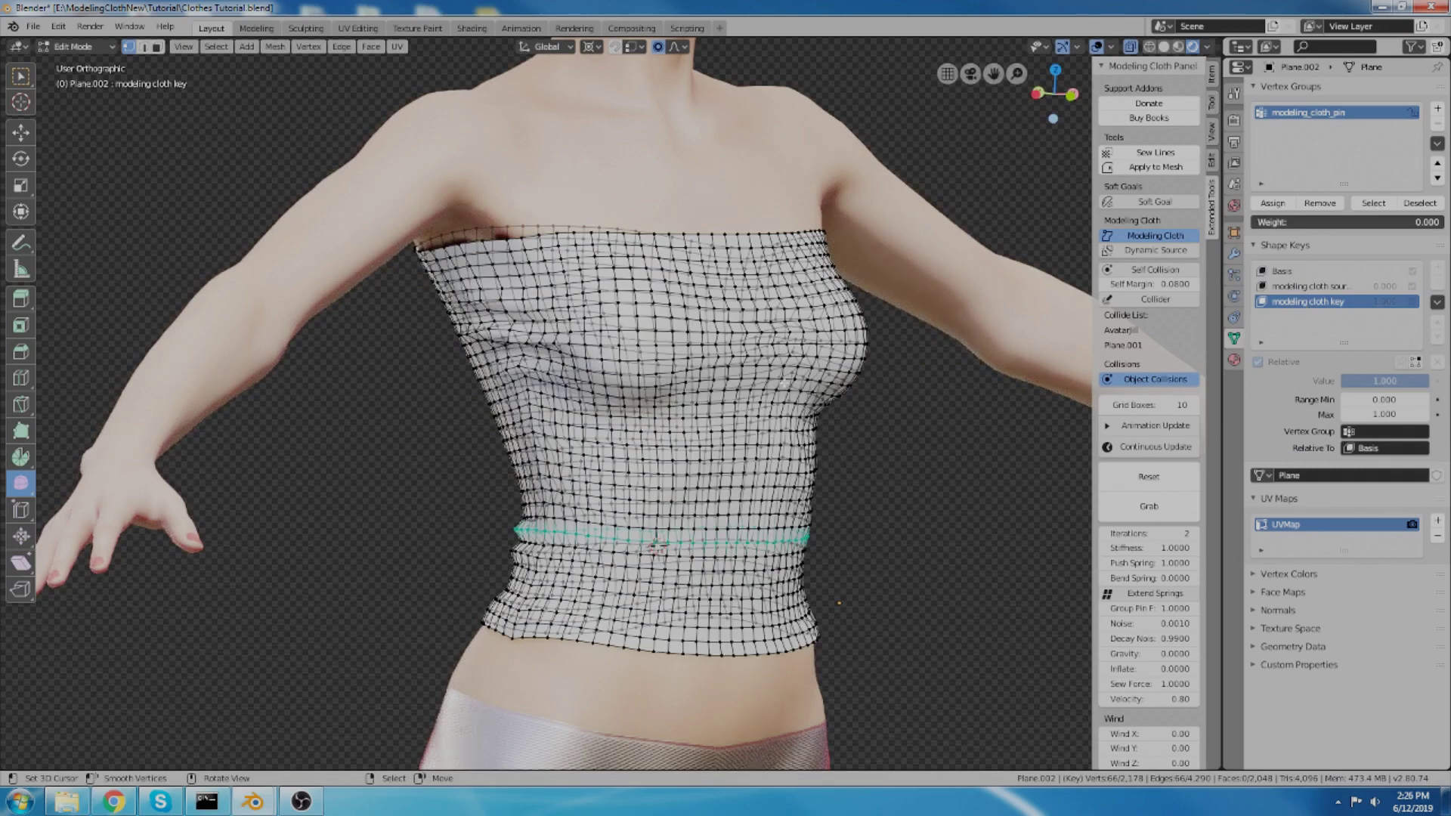
scroll(694, 494, up, 1)
key(Tab)
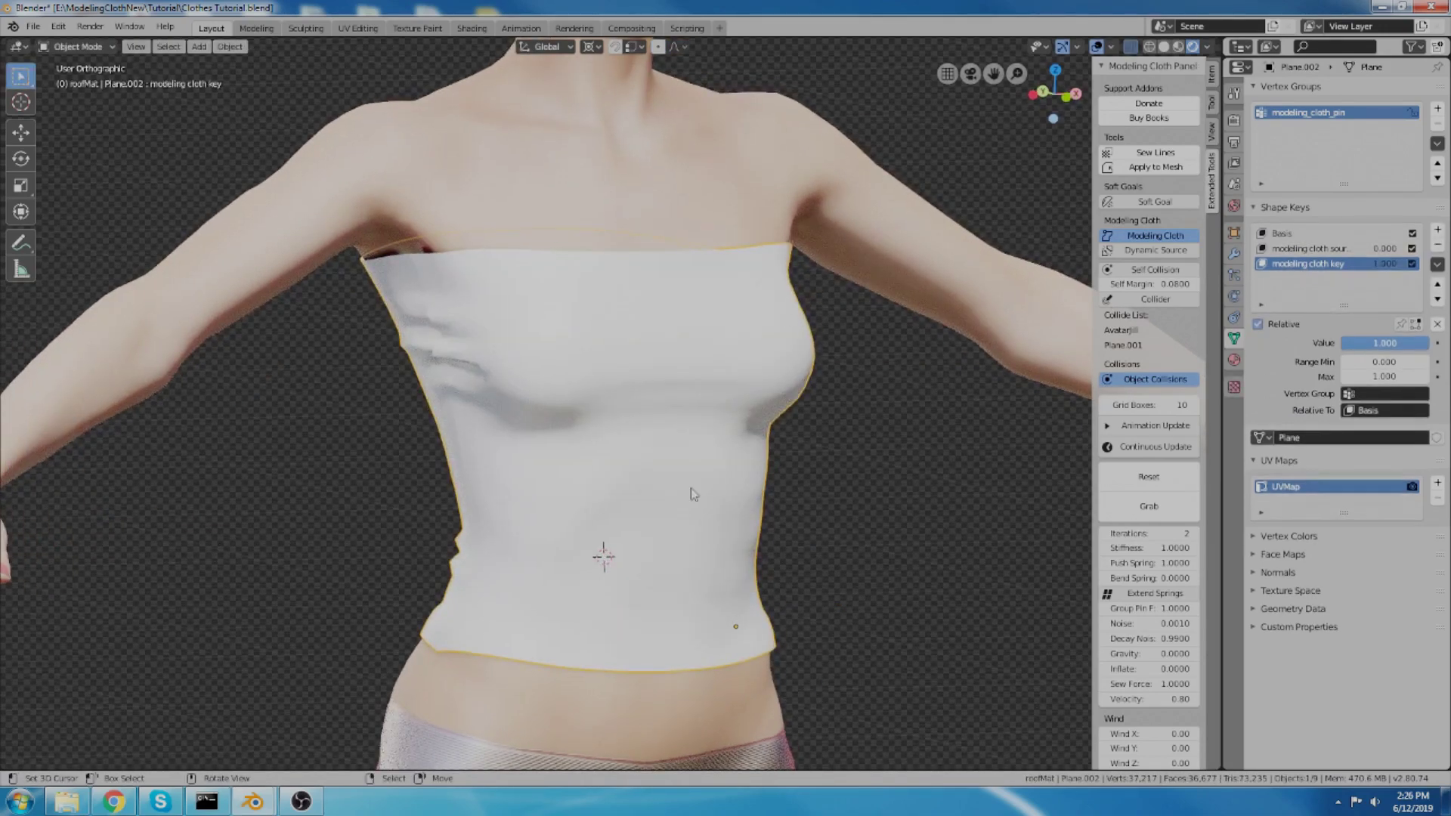
Step: Store the current draped cloth as an additional shape key using New Shape From Mix
middle_drag(700, 338, 721, 413)
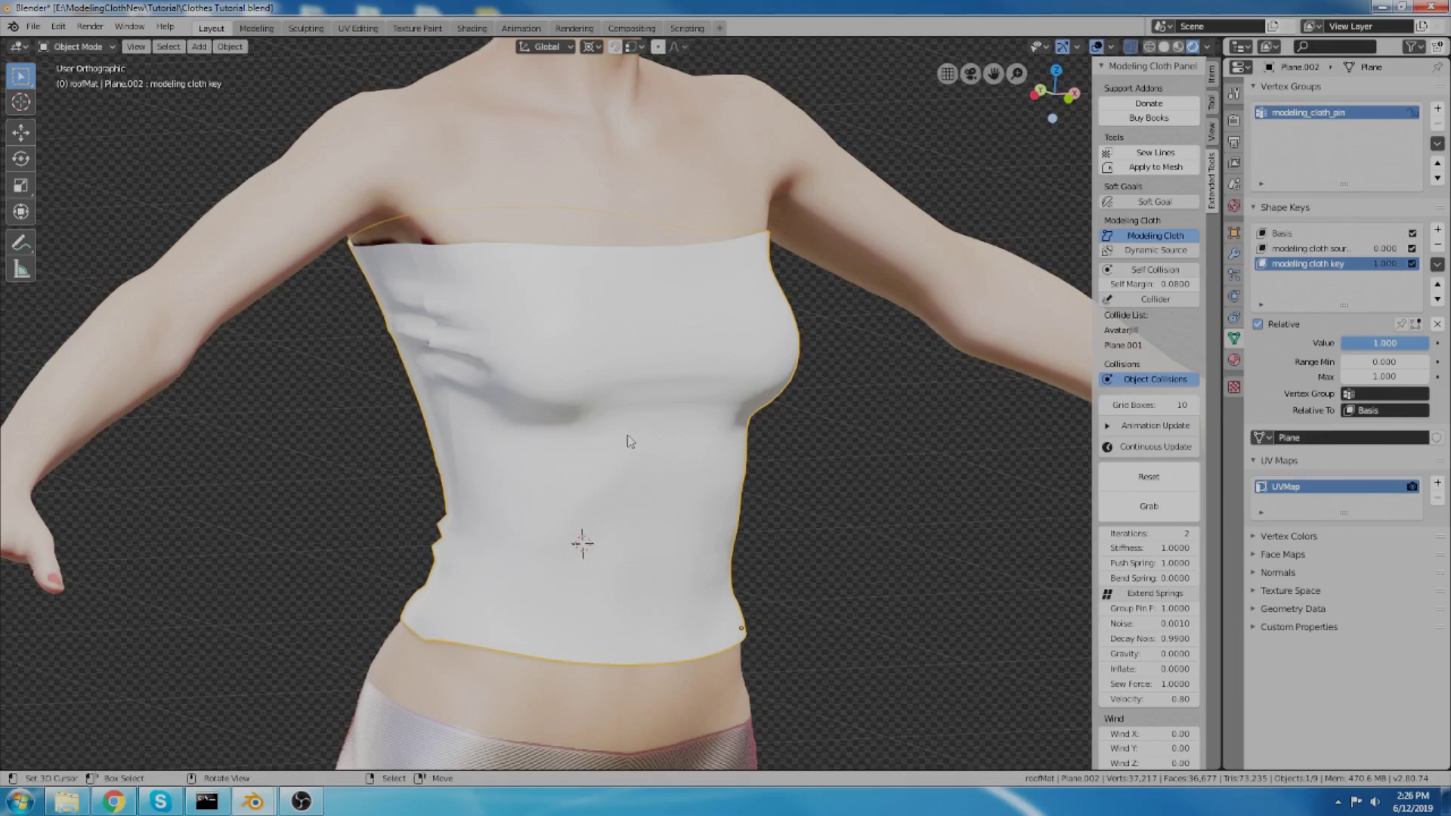
middle_drag(630, 441, 680, 412)
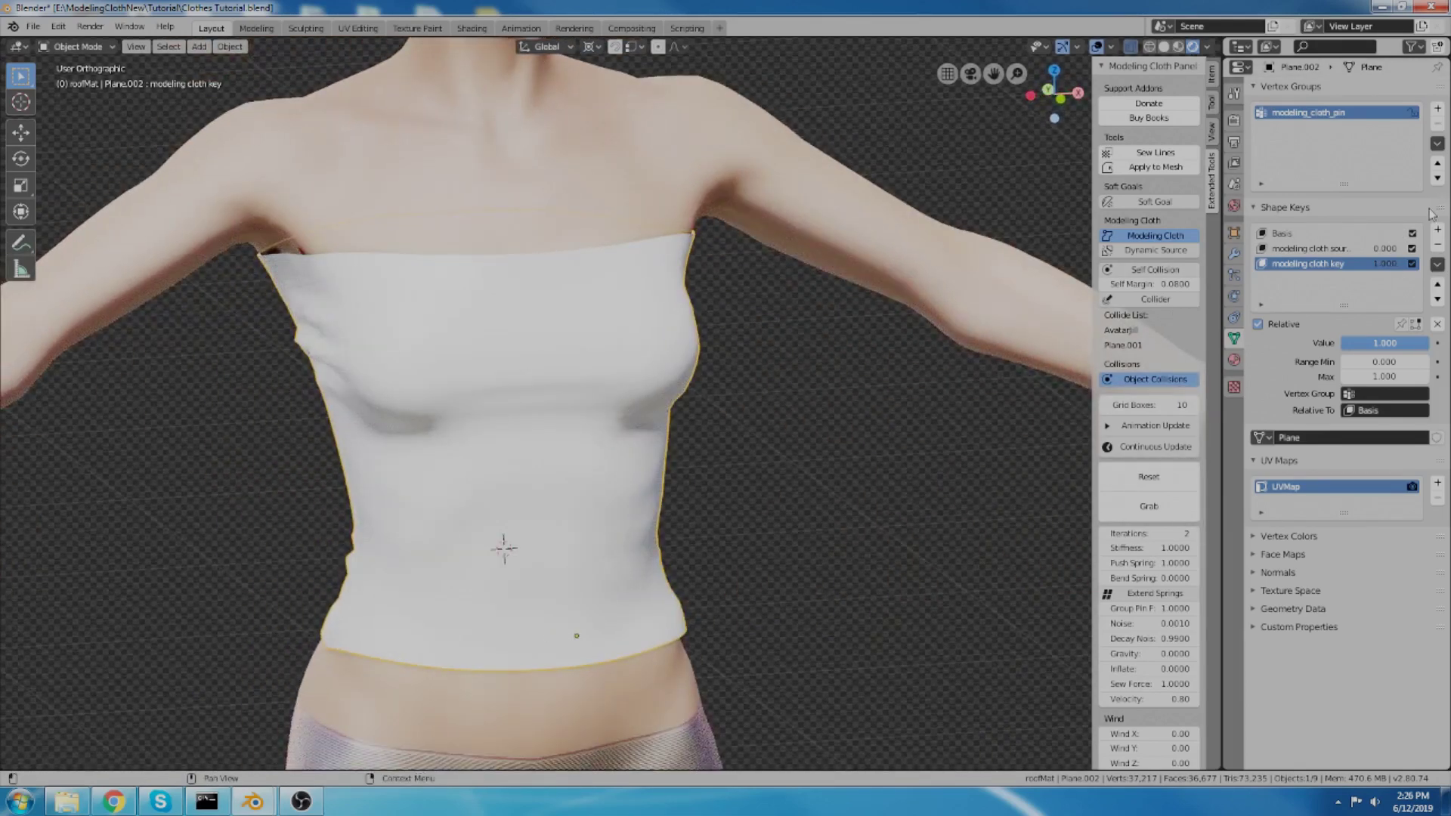
click(1438, 230)
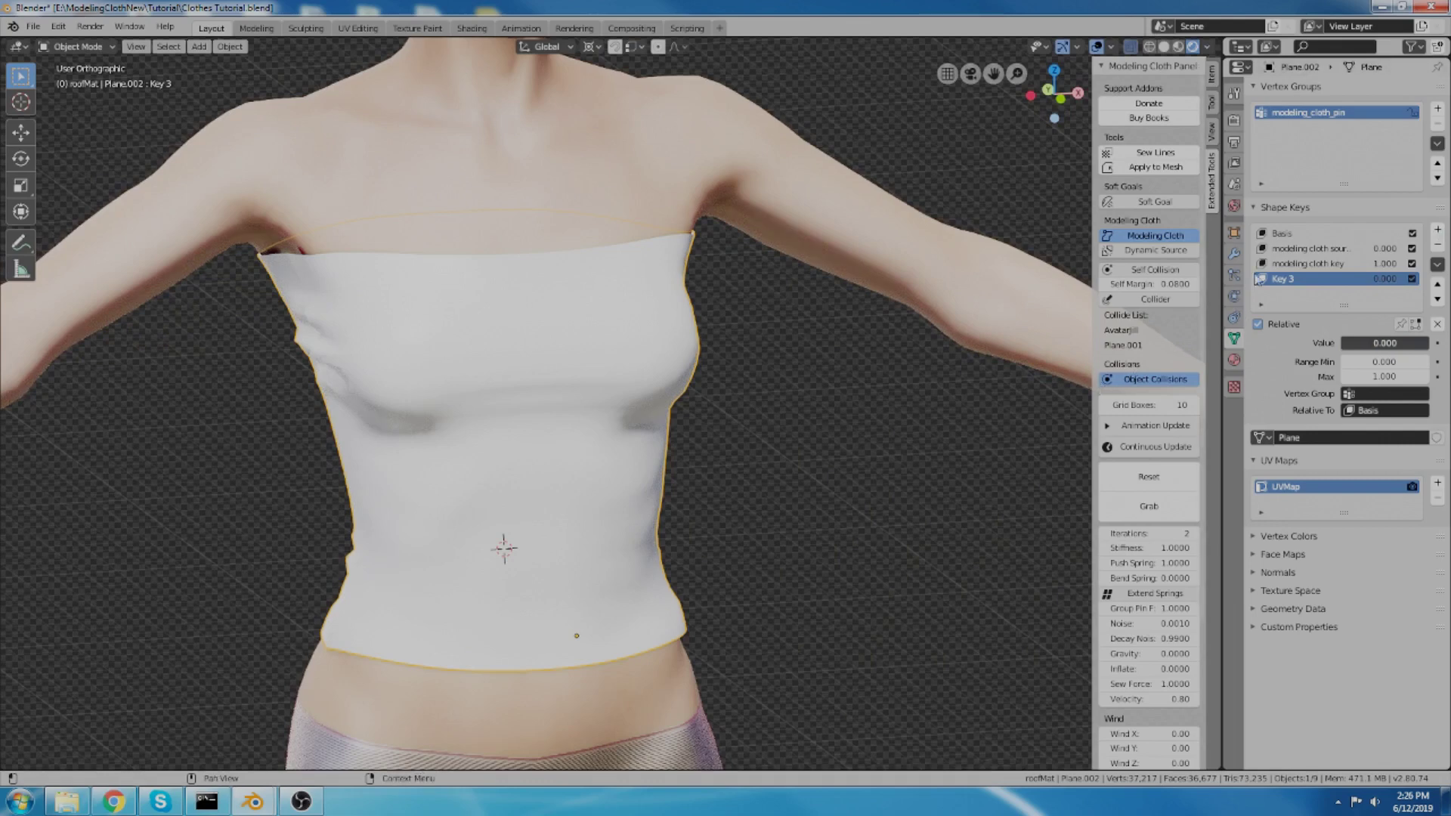
click(1438, 245)
click(1438, 266)
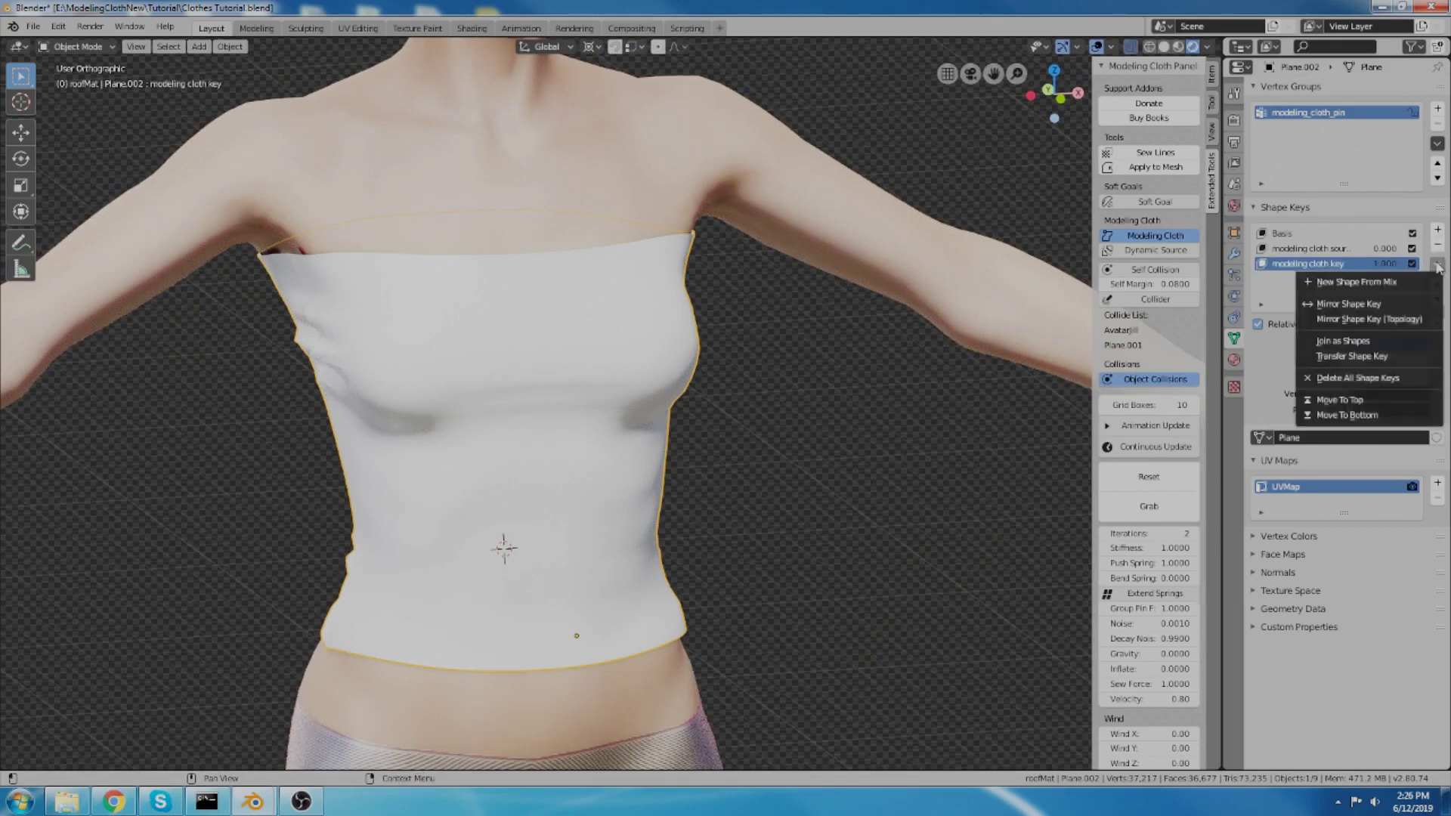
click(1403, 283)
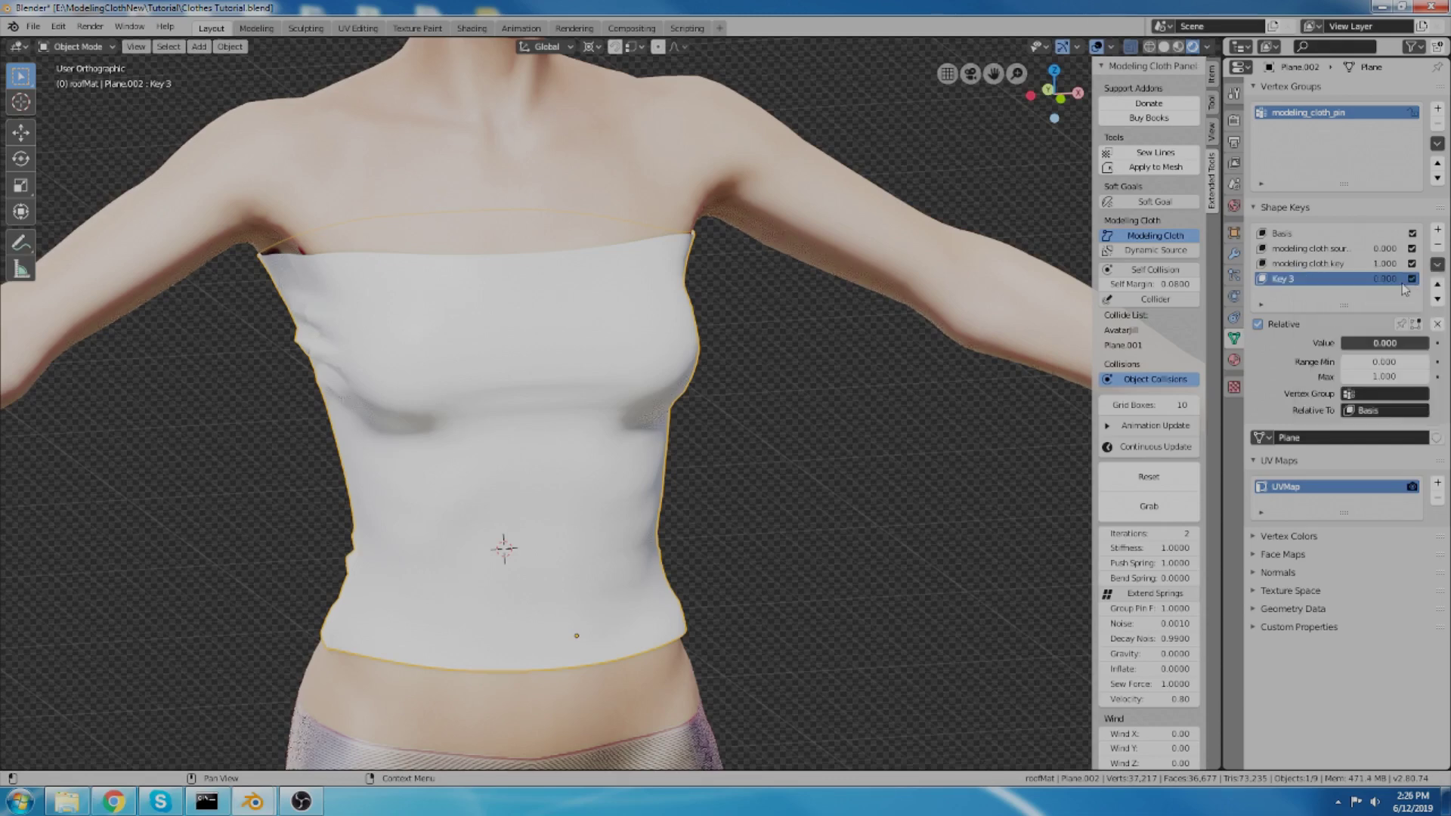
Step: In Edit Mode, compare Key 3 with the modeling cloth key and the source key, and return to Object Mode
key(Tab)
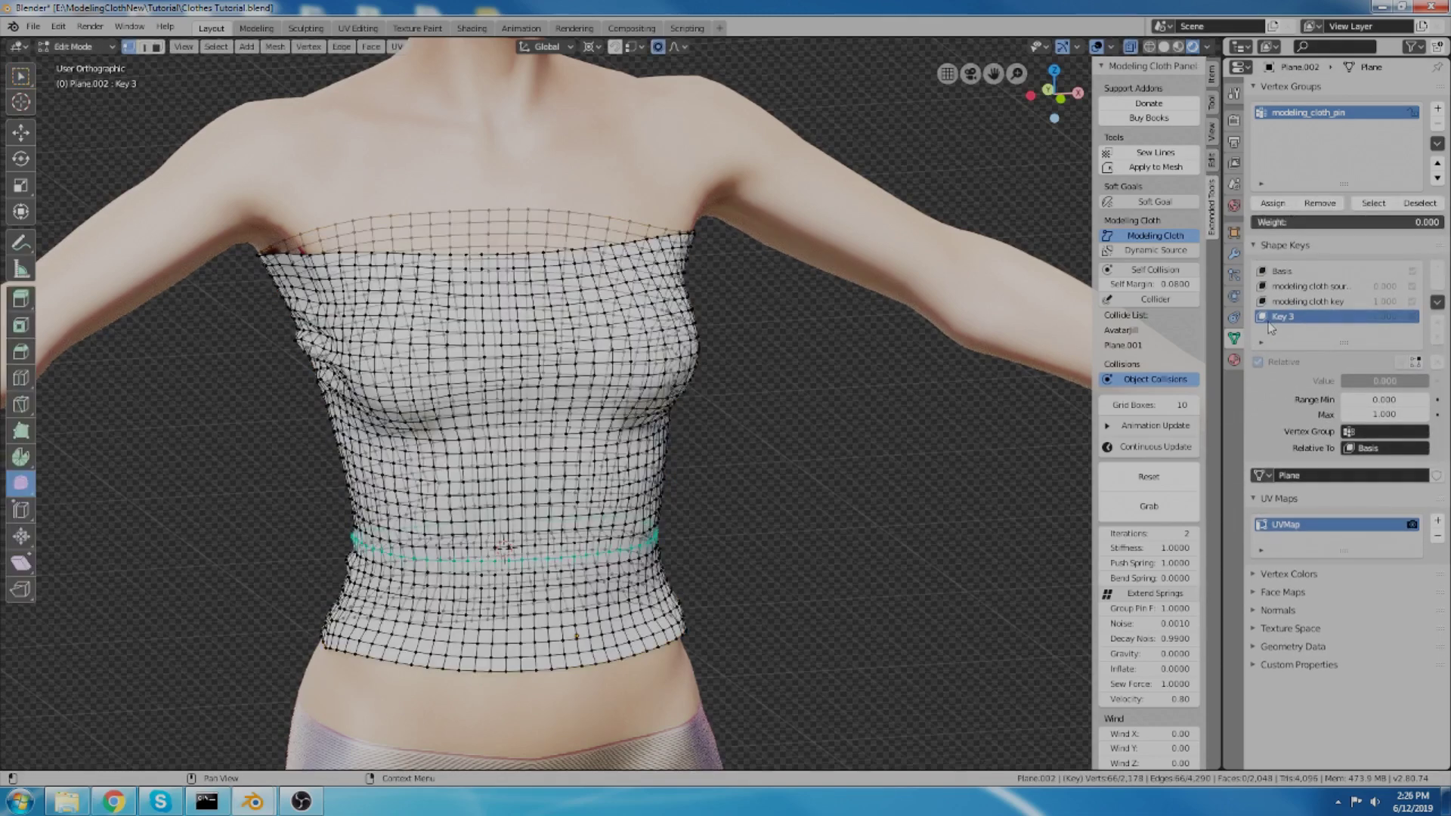
click(1297, 303)
click(1284, 317)
click(1287, 302)
click(1289, 287)
click(1287, 302)
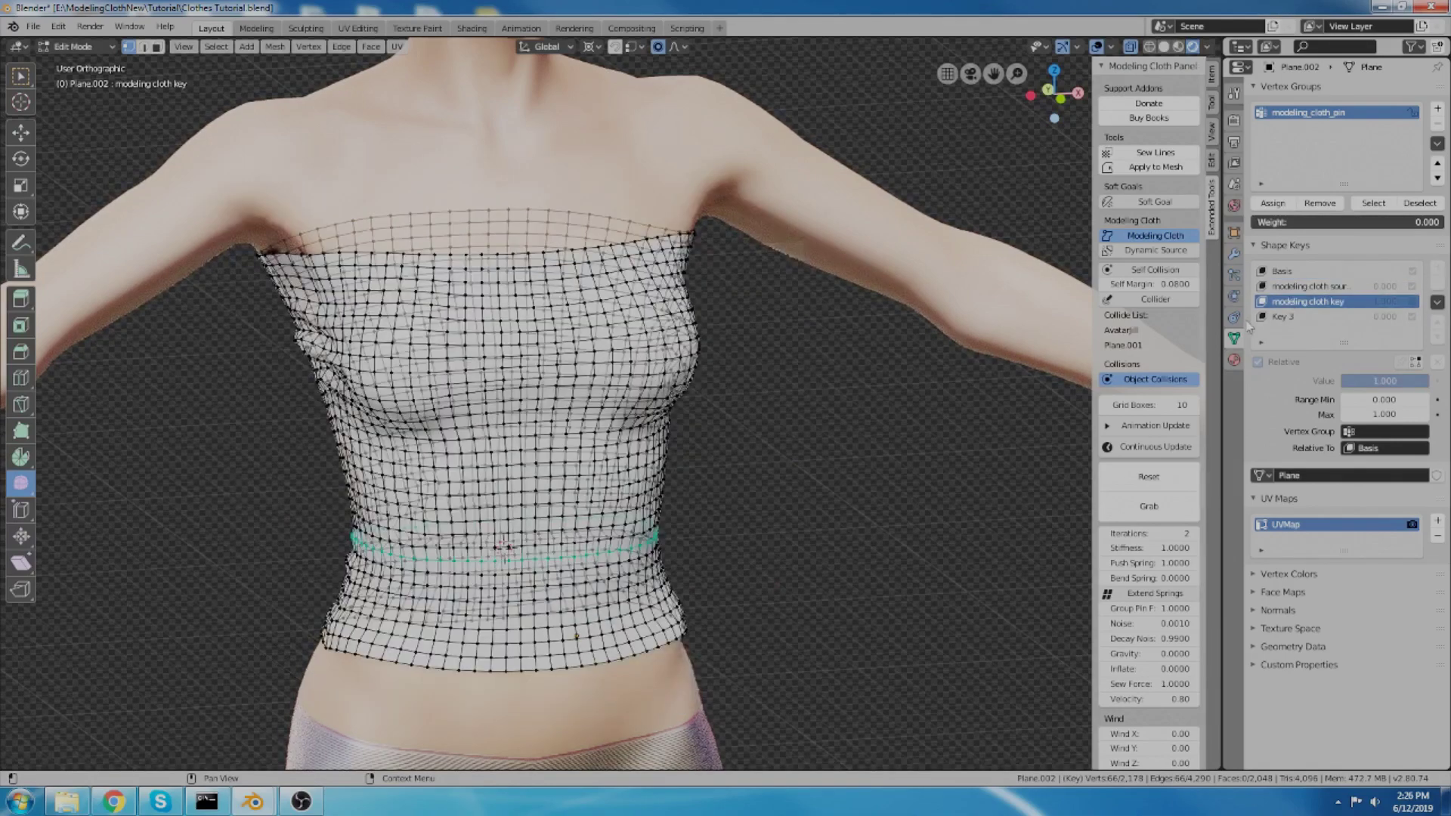
key(Tab)
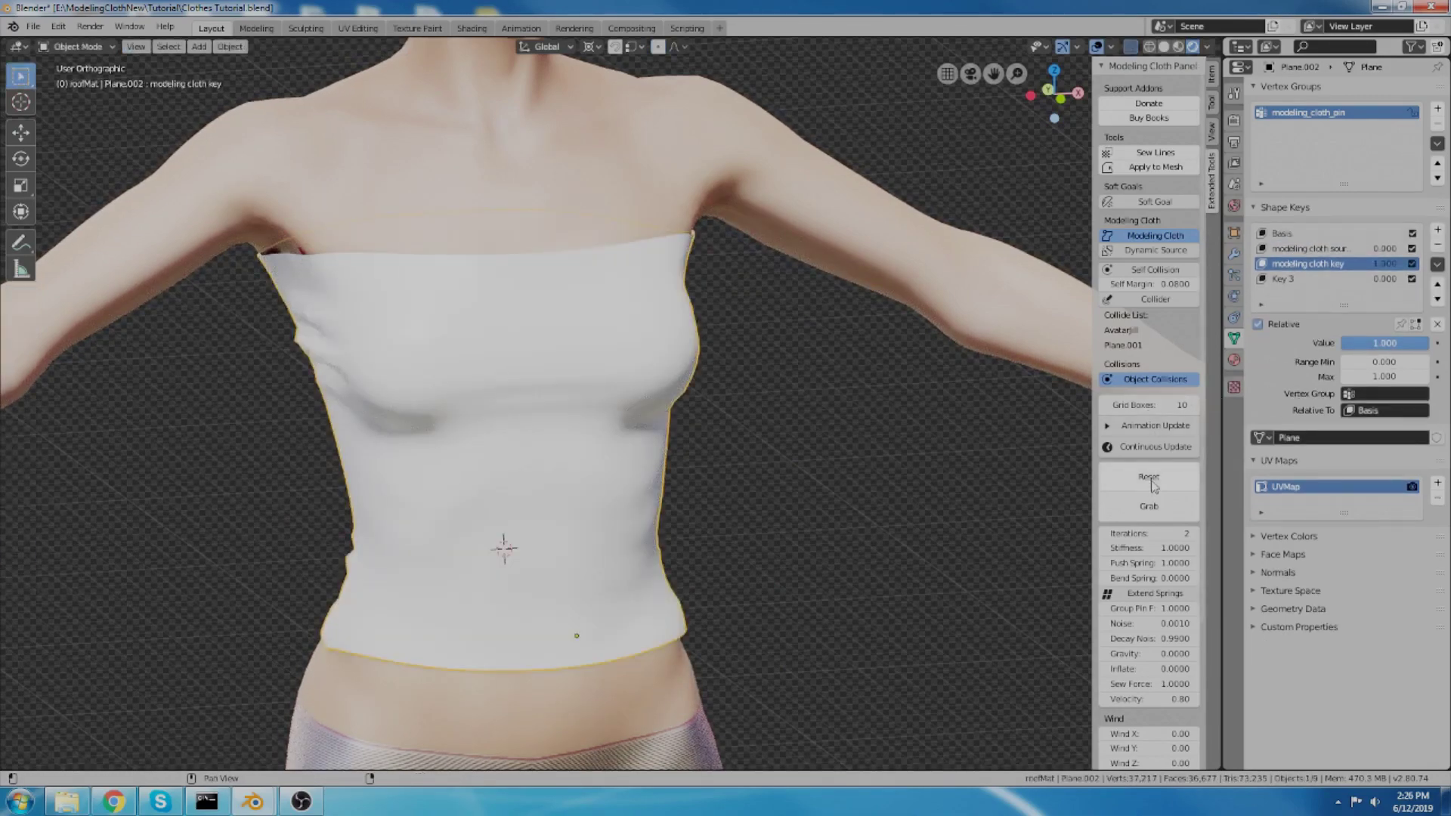
Step: Reset the cloth to its flat panels and view the drape stored in Key 3 in Edit Mode
click(1150, 479)
middle_drag(724, 360, 768, 330)
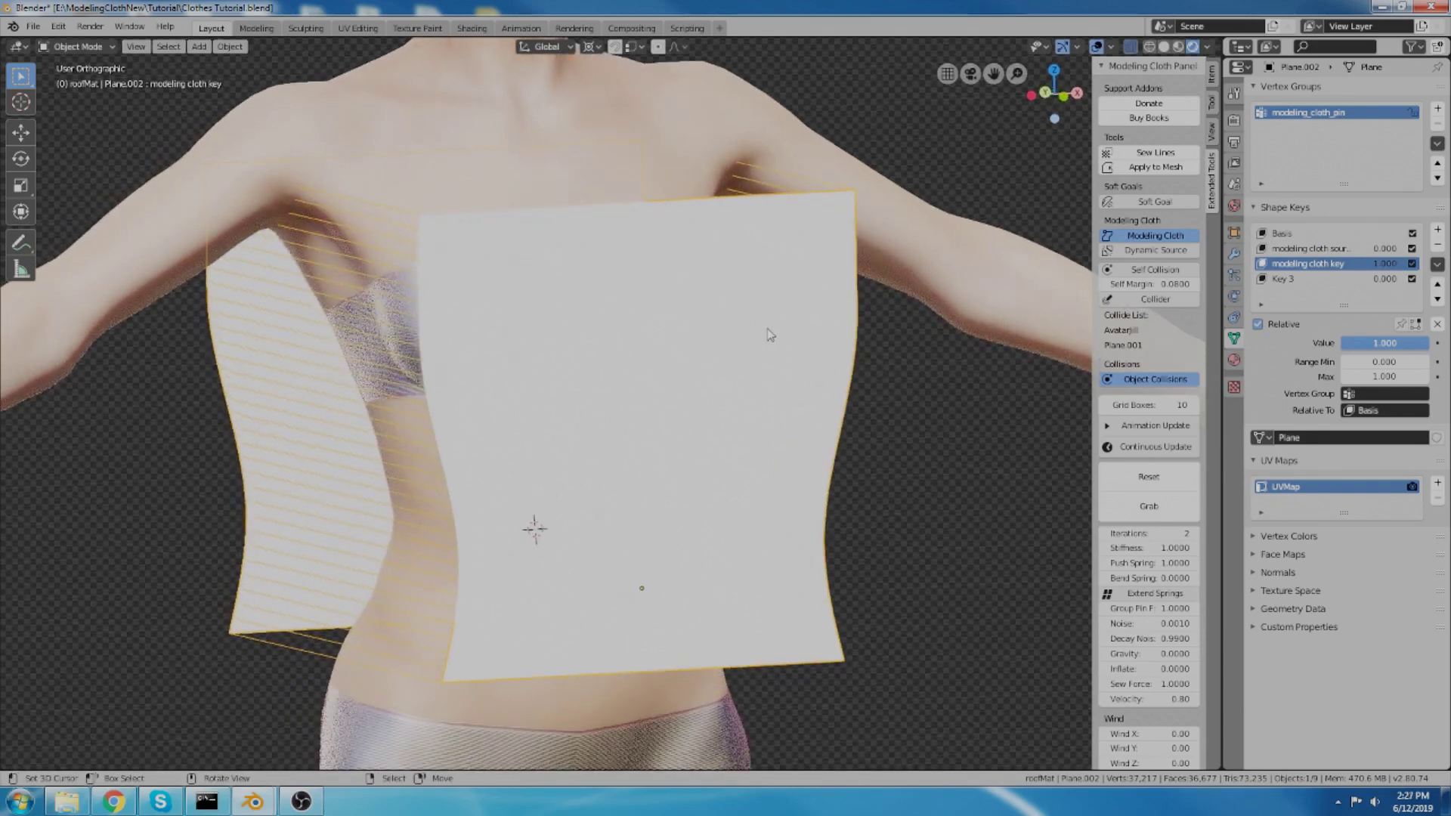
click(1283, 278)
key(Tab)
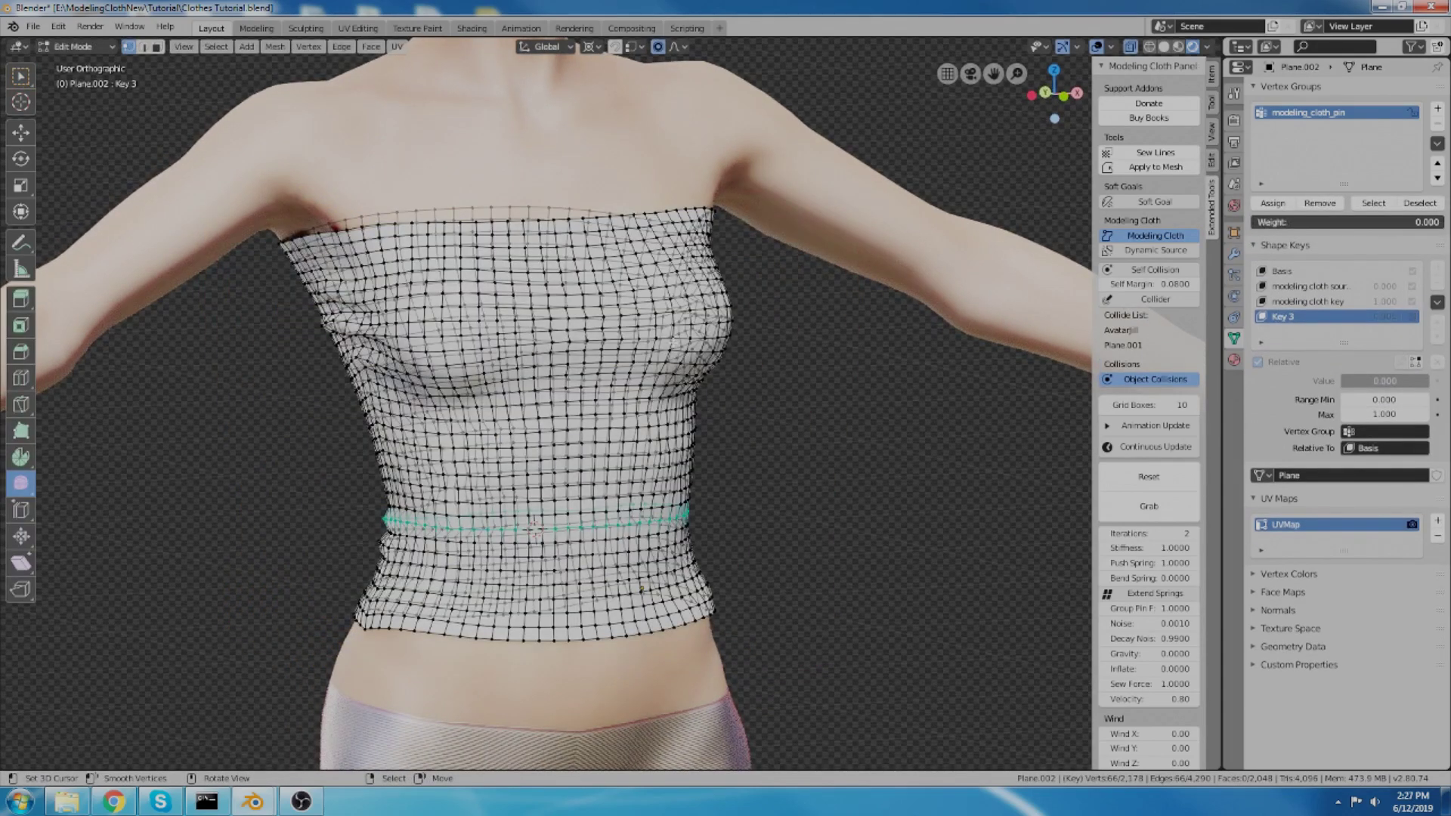
Step: Select all vertices on the modeling cloth key and run Blend From Shape with Key 3 as the source shape
click(1308, 301)
key(a)
key(F3)
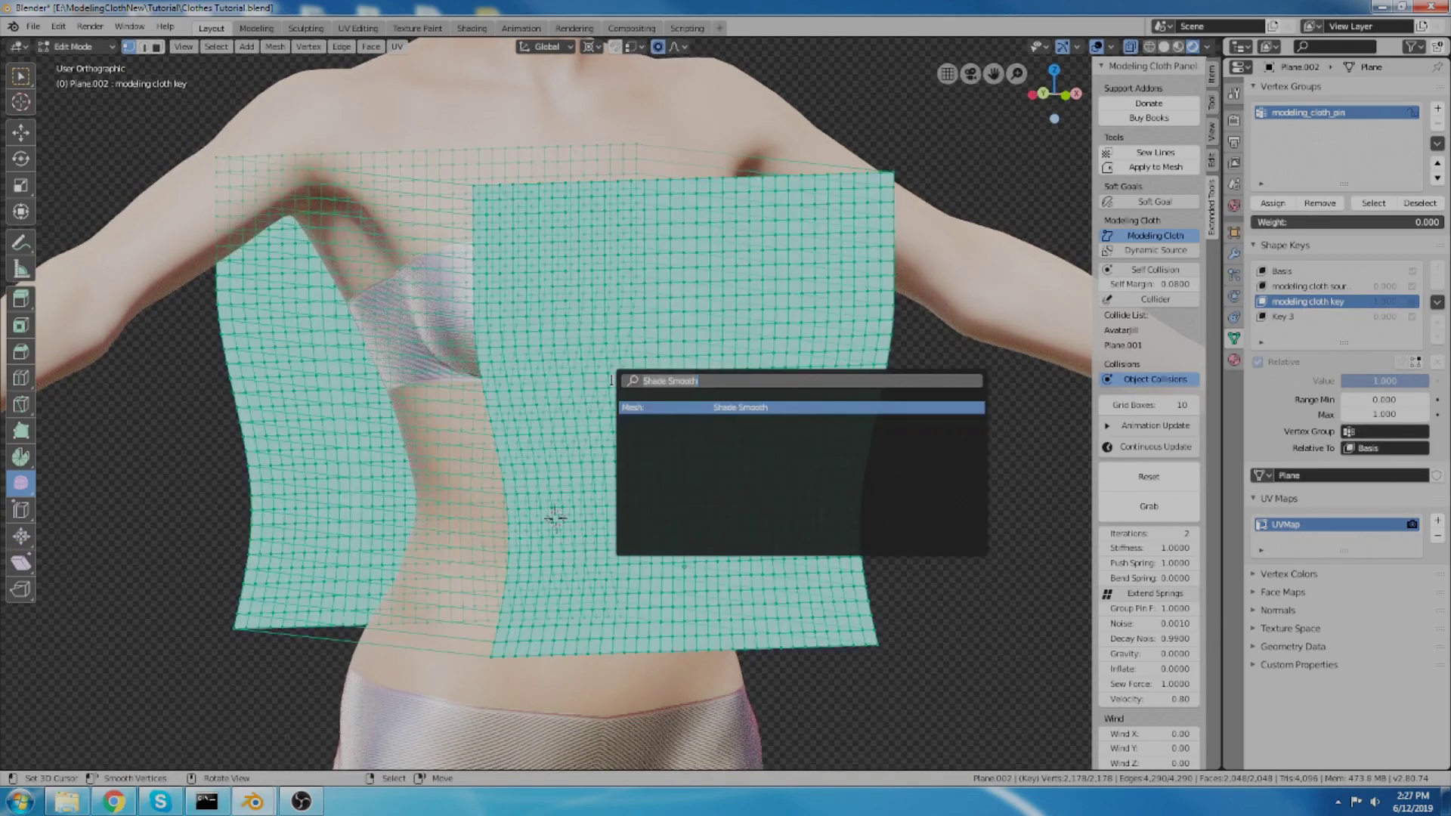
text(blend from)
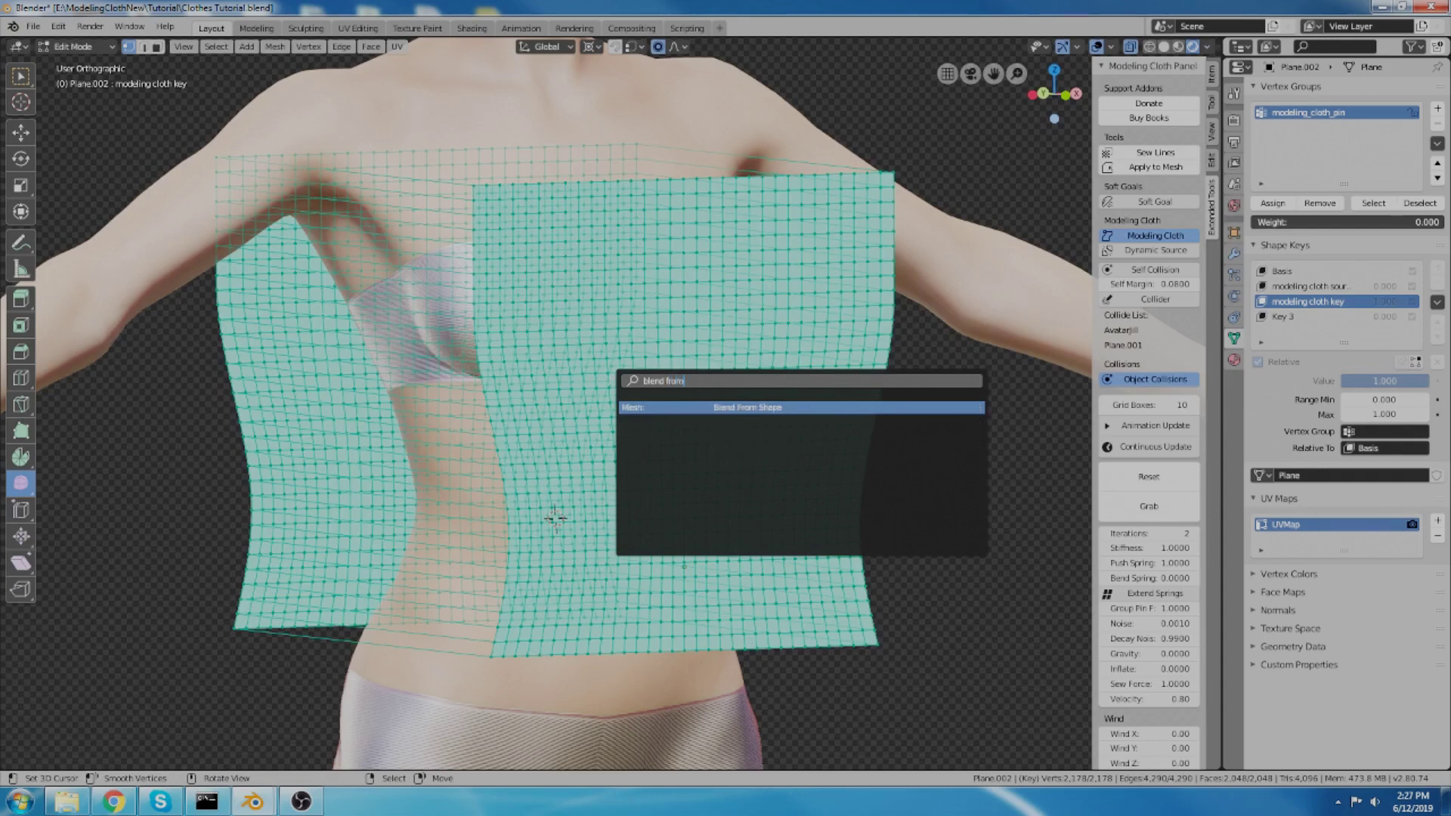
key(Return)
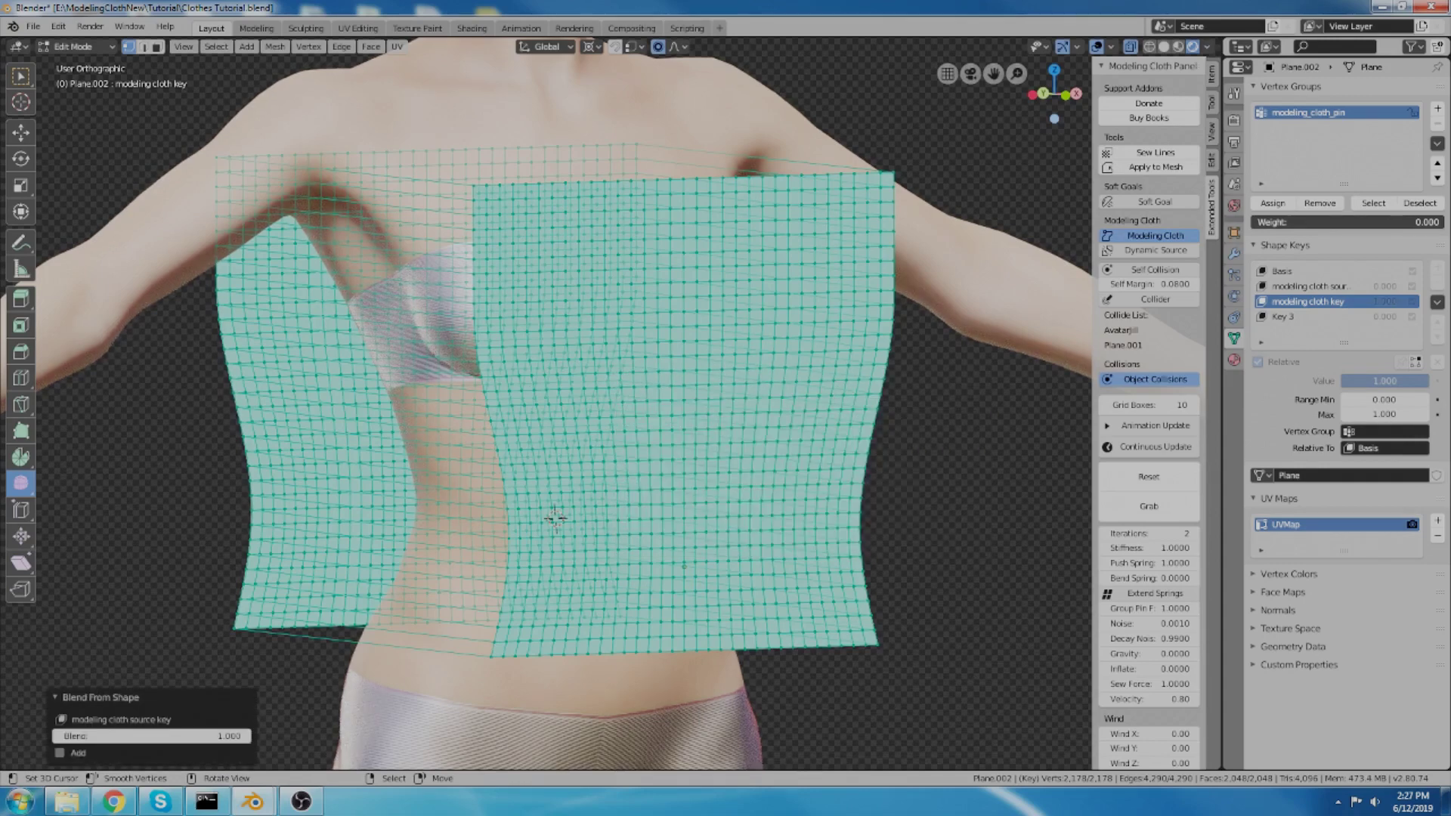
click(70, 720)
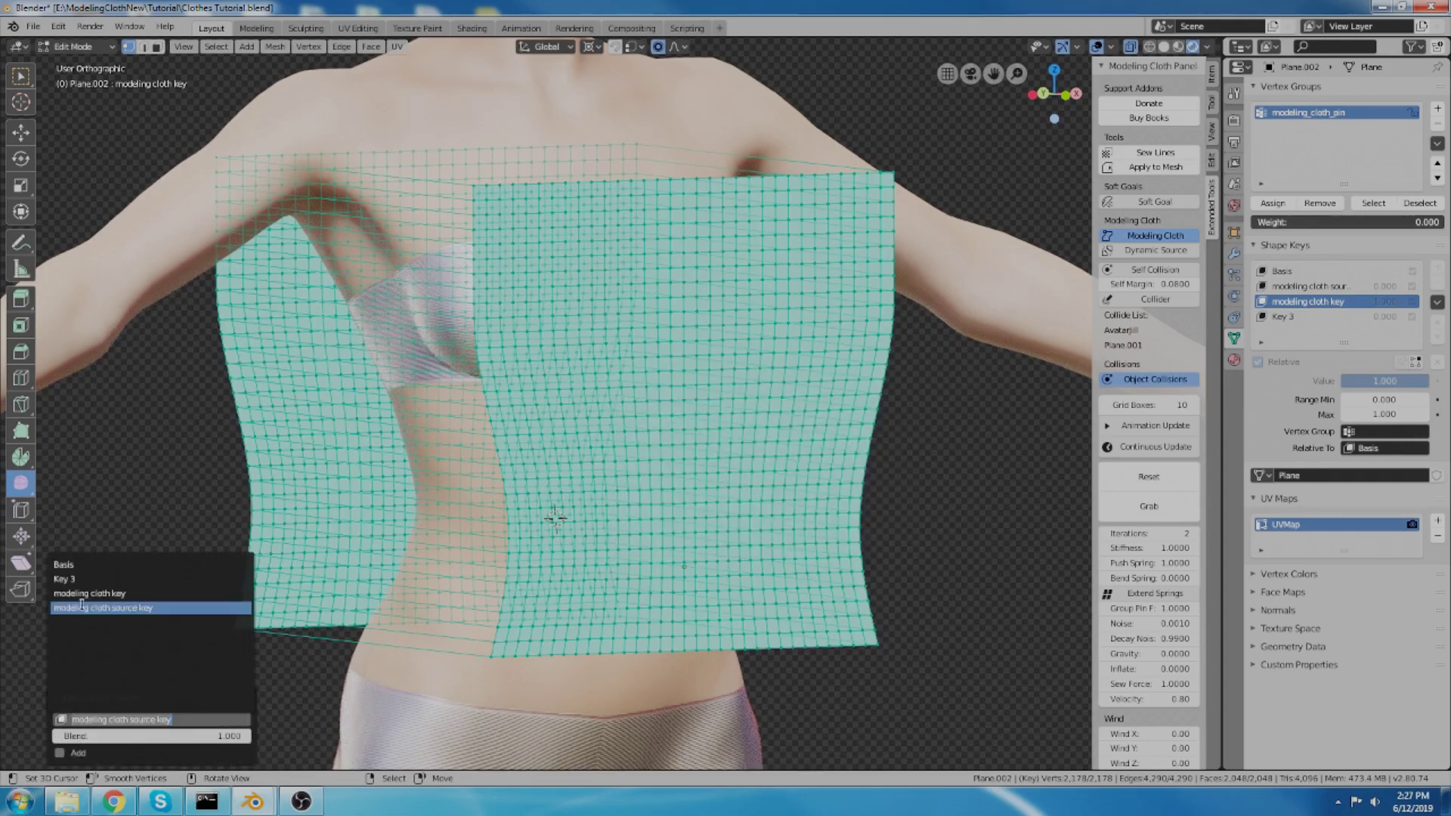
click(90, 579)
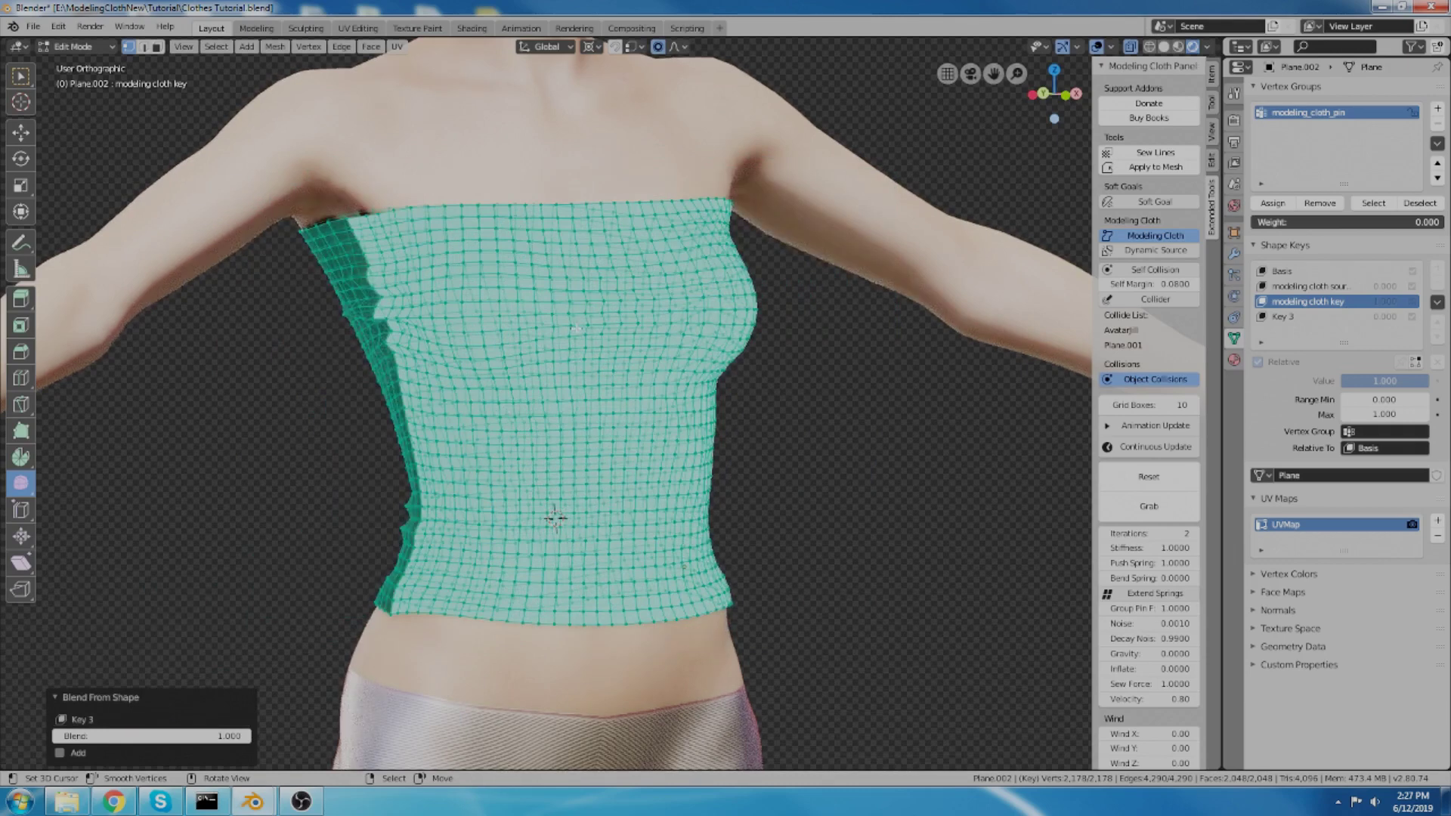
Step: Return to Object Mode and check the blended top around the bust, side seam and hem
key(Tab)
scroll(632, 304, down, 3)
middle_drag(632, 304, 555, 415)
scroll(637, 430, up, 1)
scroll(501, 285, up, 3)
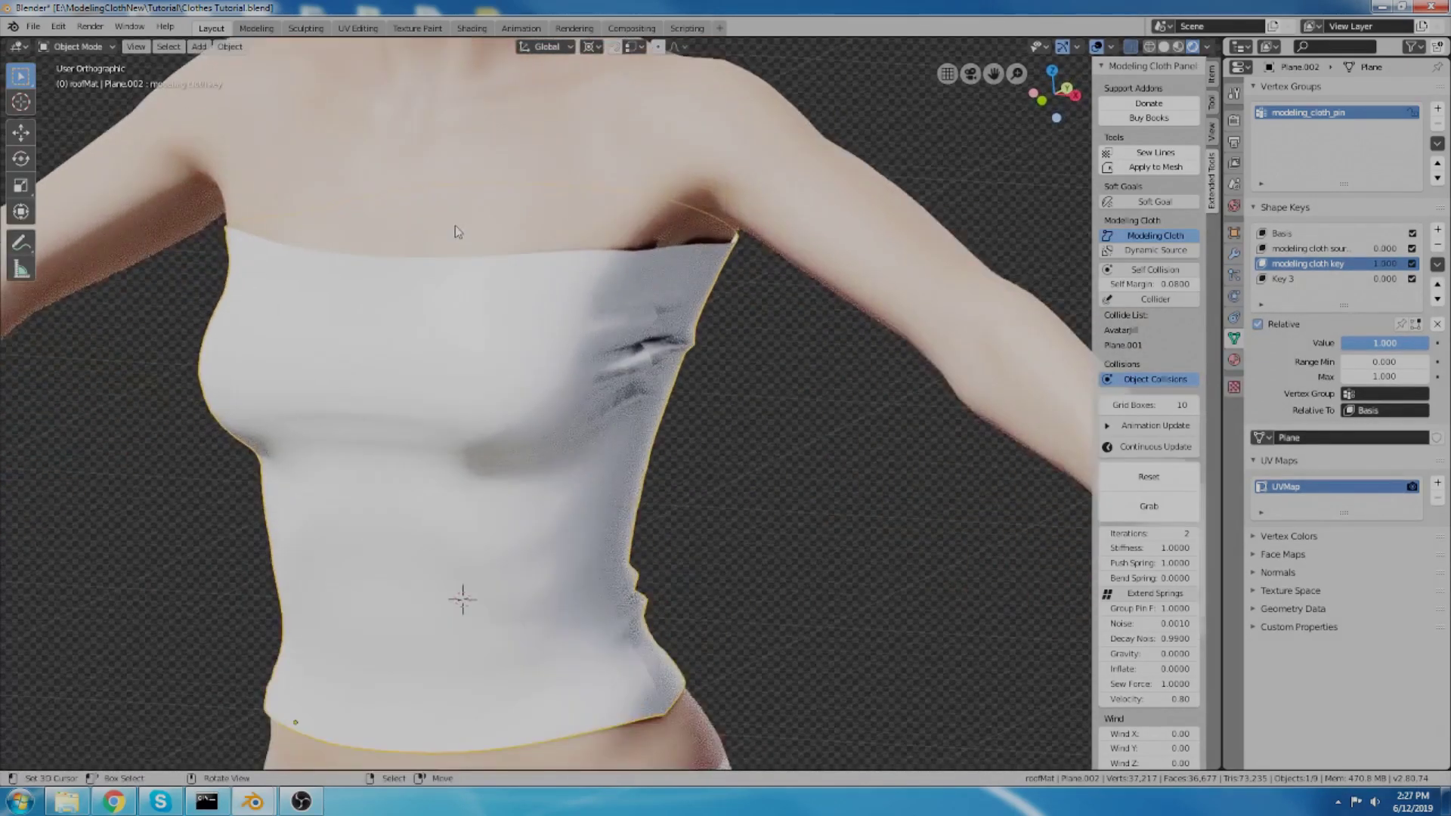
scroll(455, 225, down, 3)
middle_drag(455, 225, 686, 416)
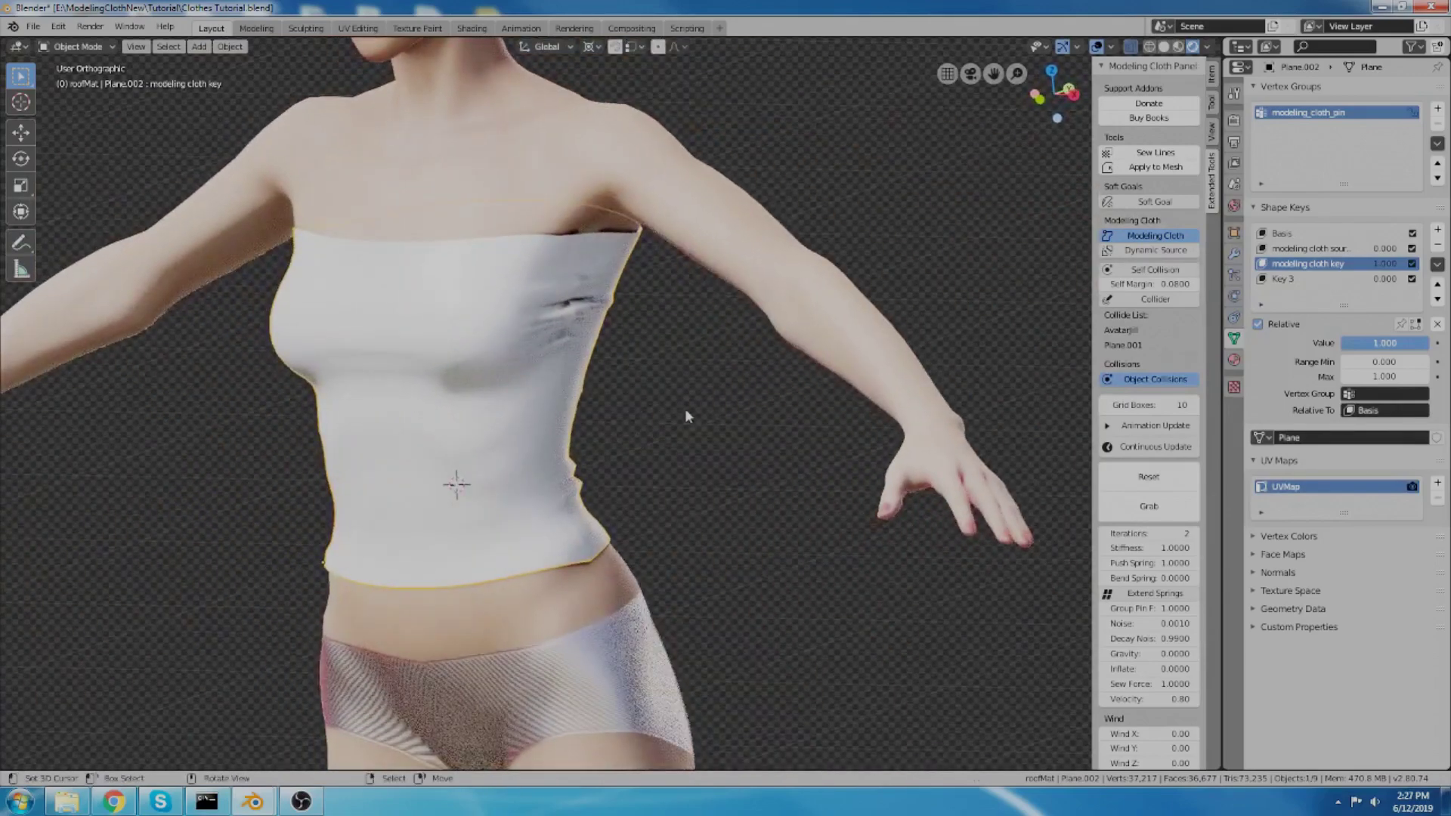
Step: Assign all the top's vertices to the modeling_cloth_pin vertex group with weight 1.000 and return to Object Mode
key(Tab)
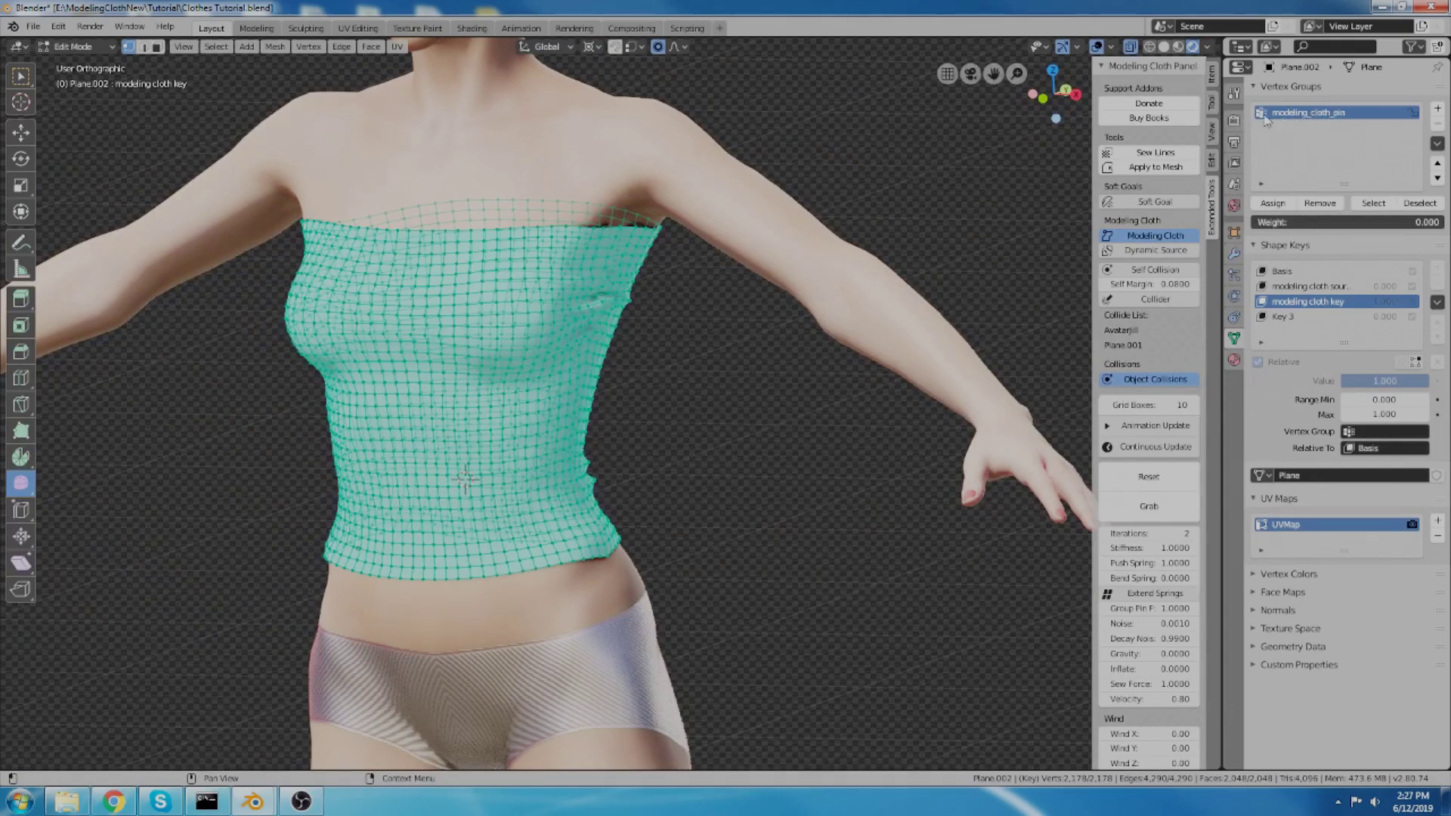
drag(1285, 222, 1440, 223)
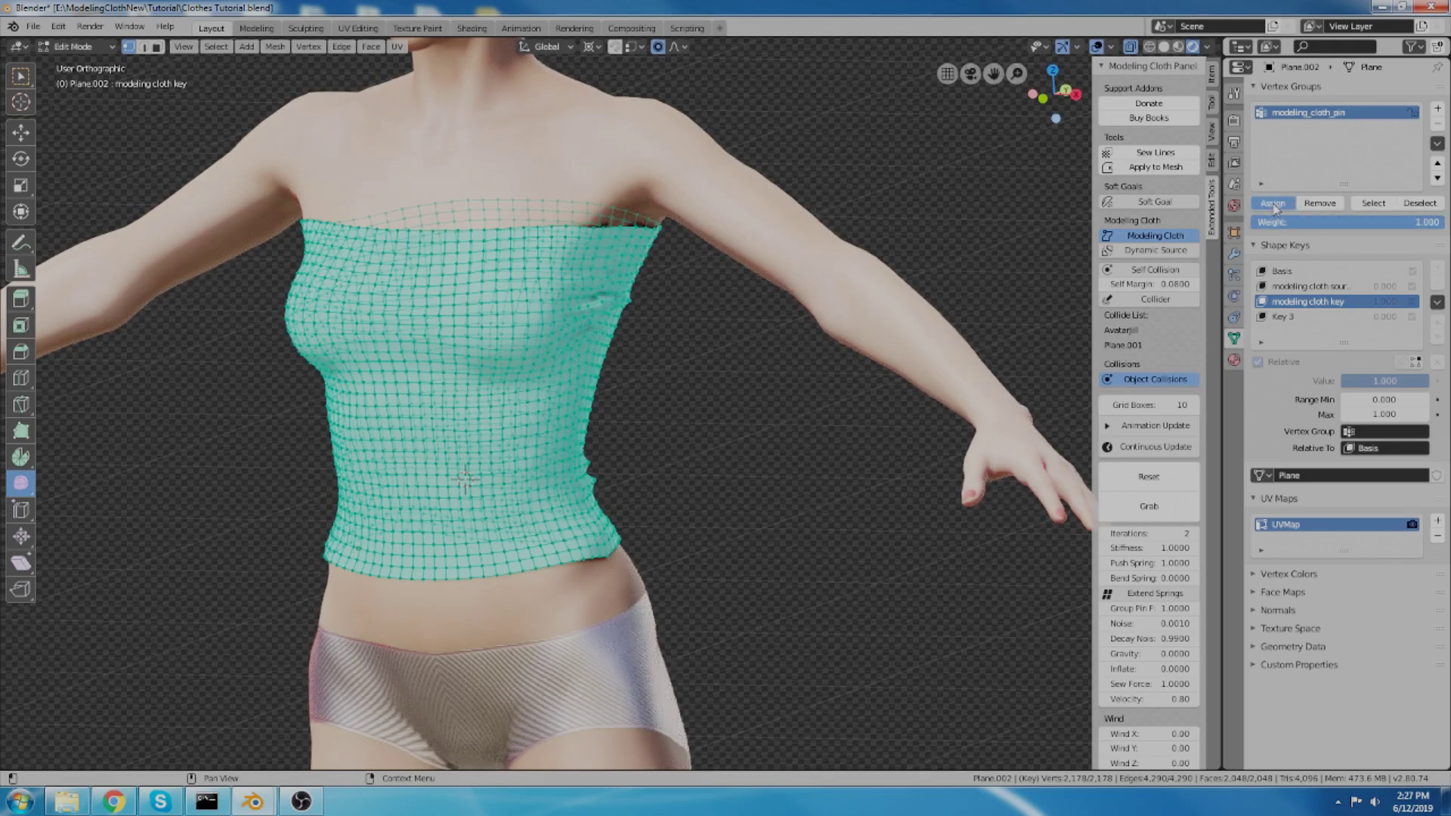
middle_drag(598, 428, 710, 492)
key(Tab)
middle_drag(644, 447, 622, 438)
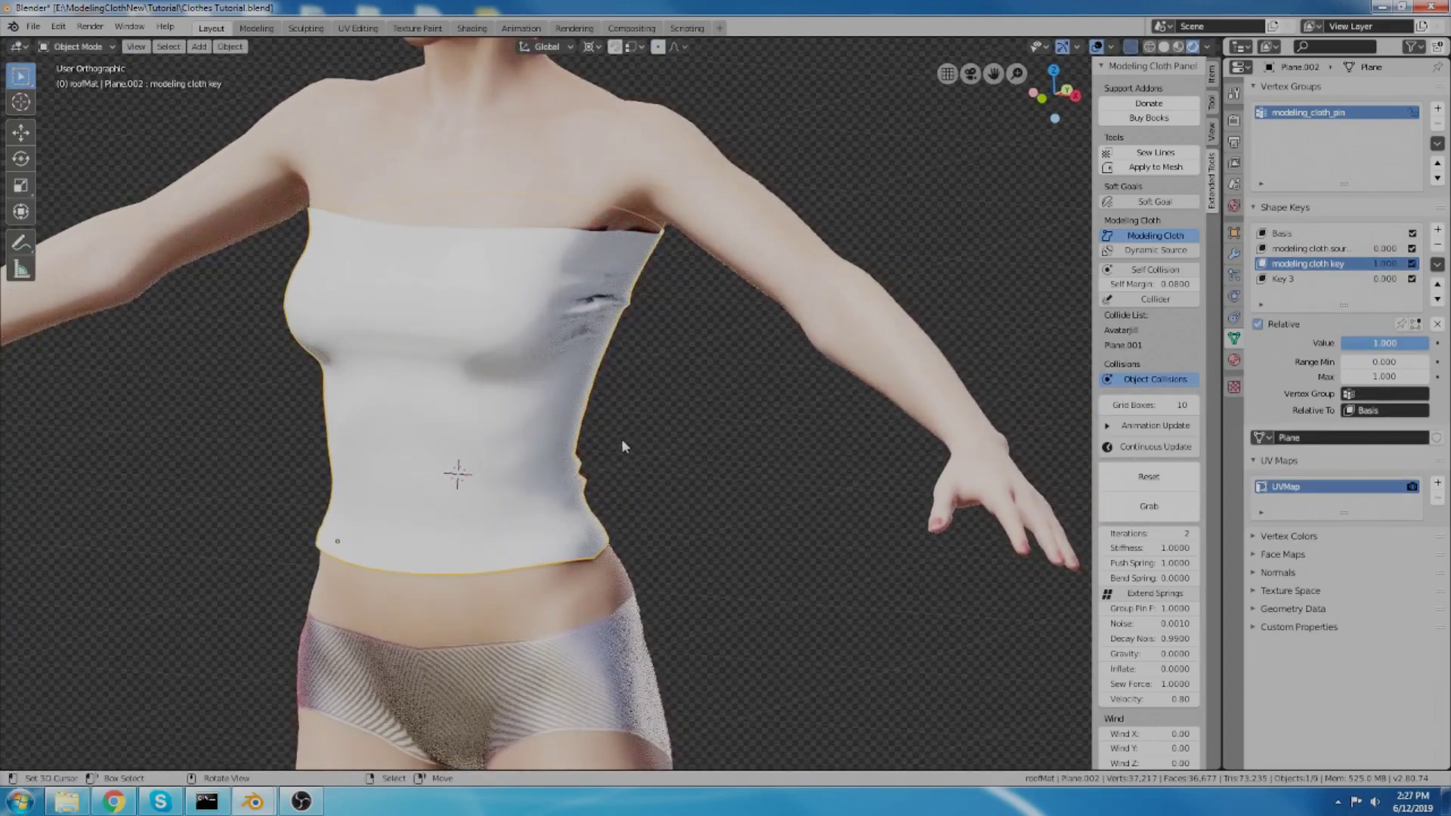
Step: Run the cloth simulation with Continuous Update, check how the pinned top behaves around the bust and side seam, and stop it
shift+middle_drag(496, 334, 511, 383)
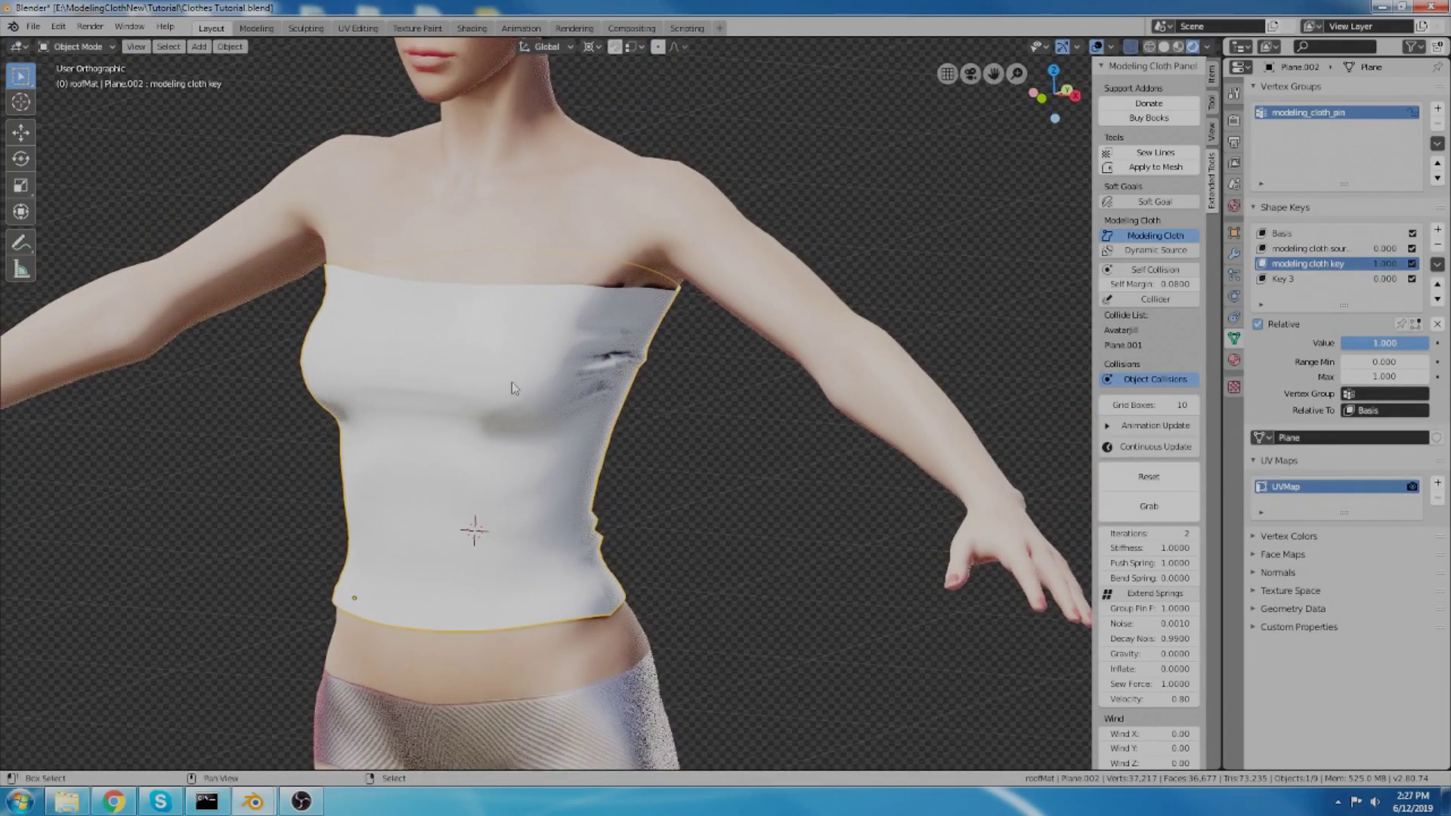
click(1147, 449)
mouse_move(702, 448)
middle_down()
mouse_move(680, 433)
mouse_move(614, 468)
mouse_move(672, 464)
mouse_move(702, 497)
mouse_move(717, 448)
middle_up()
scroll(718, 447, up, 1)
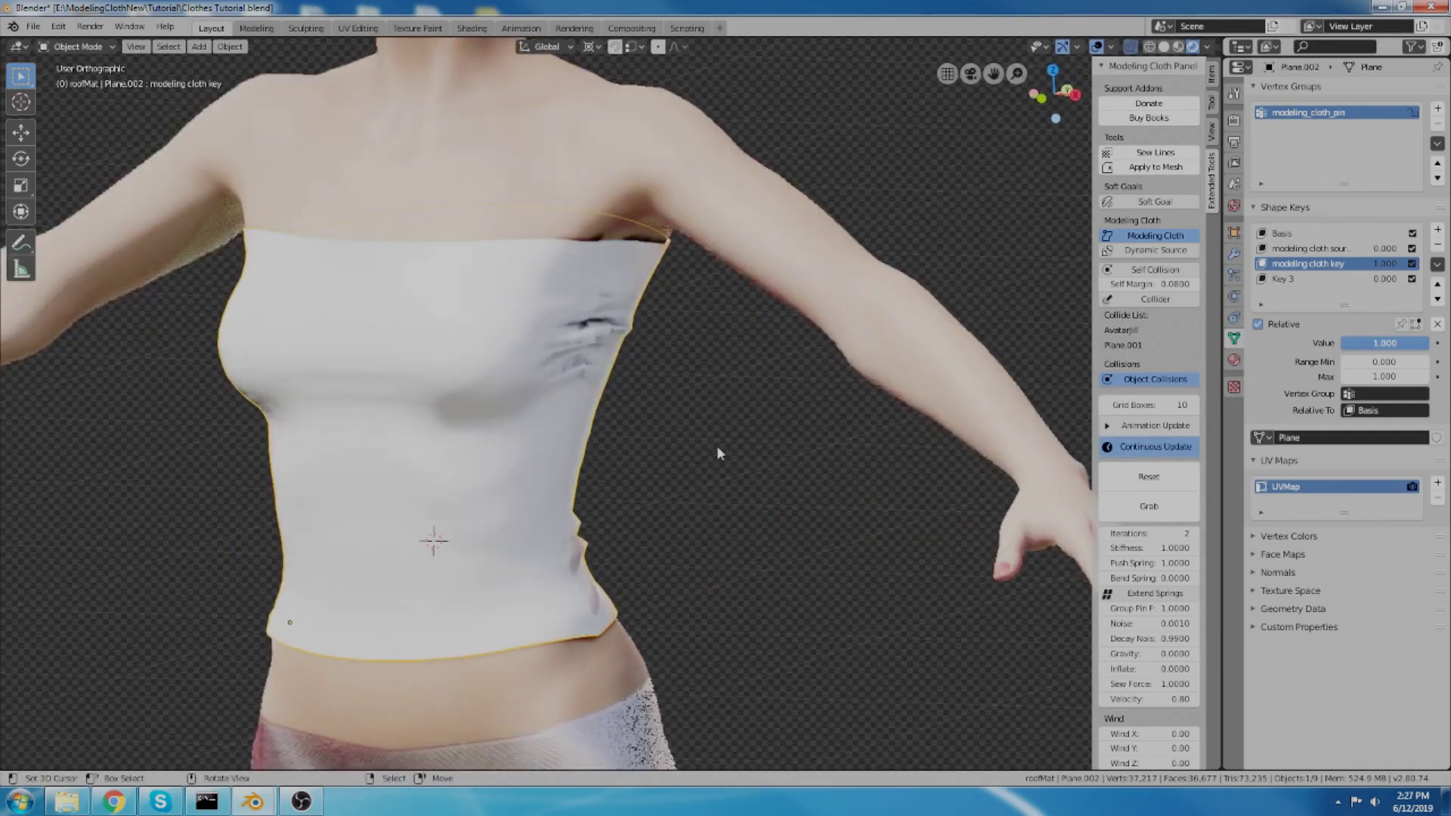
scroll(717, 447, up, 1)
click(1142, 448)
scroll(674, 382, down, 2)
middle_drag(625, 354, 714, 407)
Step: In Edit Mode, switch to the modeling cloth source key and deselect all vertices in front view
key(Tab)
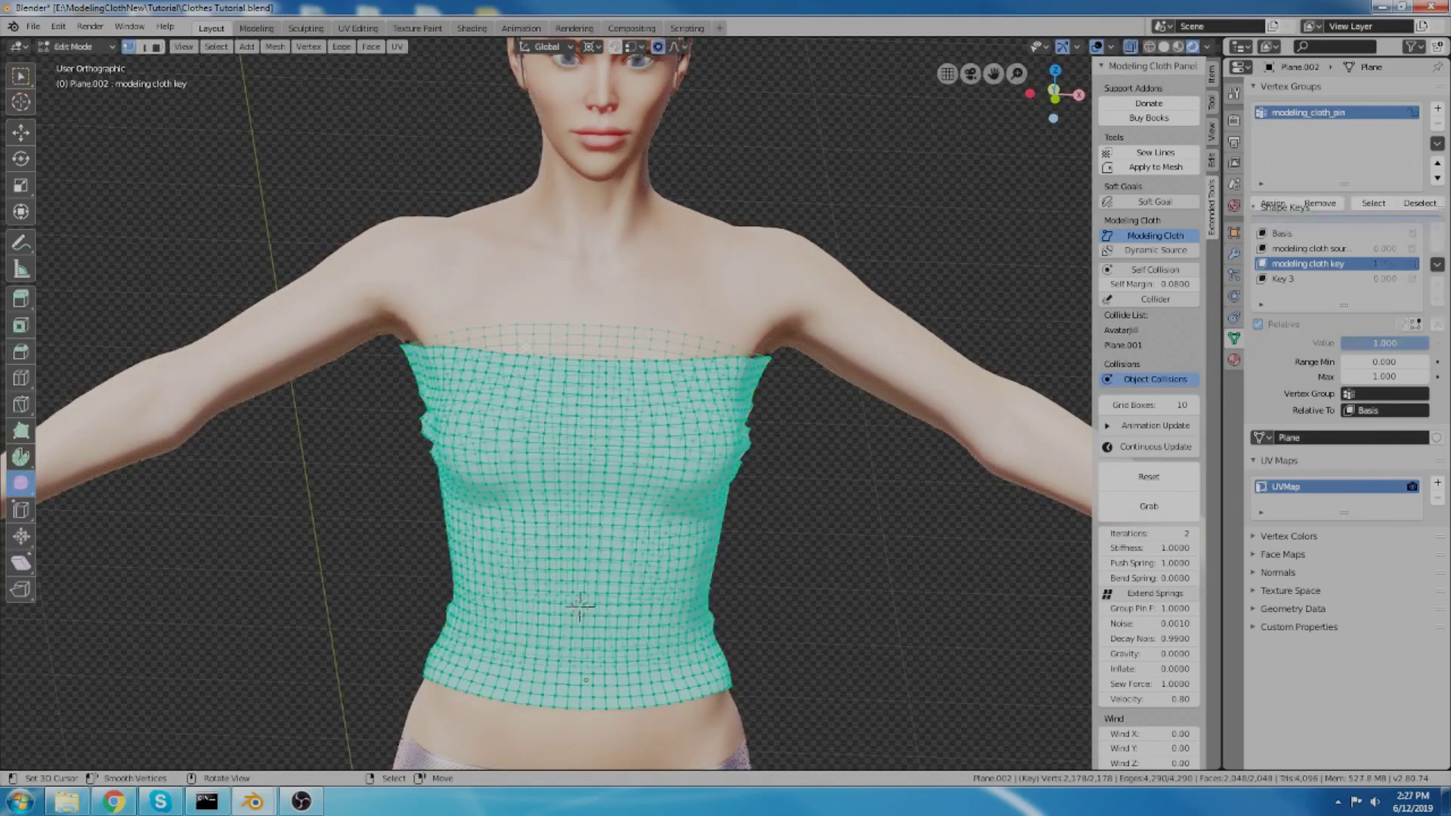
scroll(524, 347, up, 2)
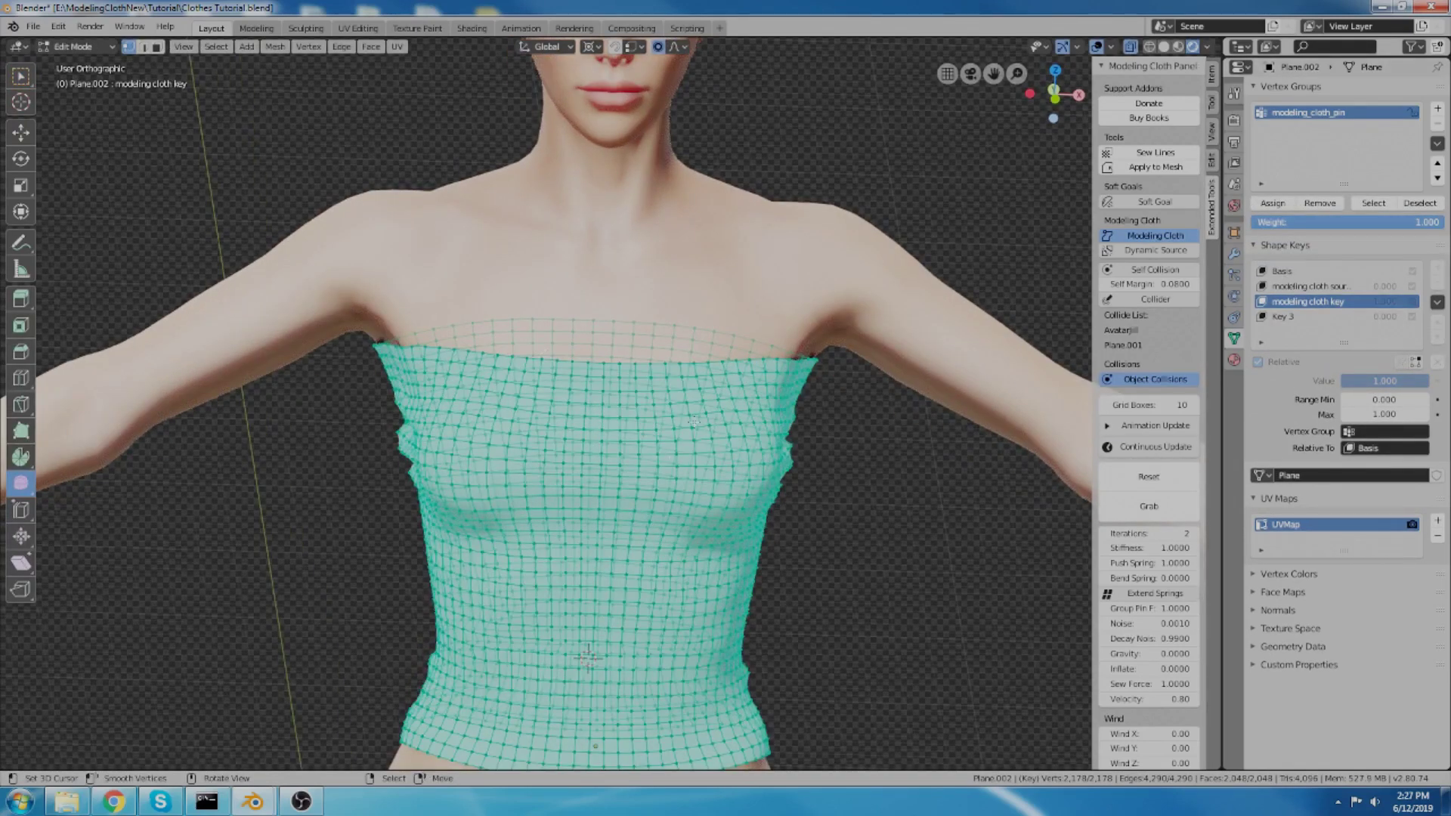
middle_drag(587, 658, 577, 651)
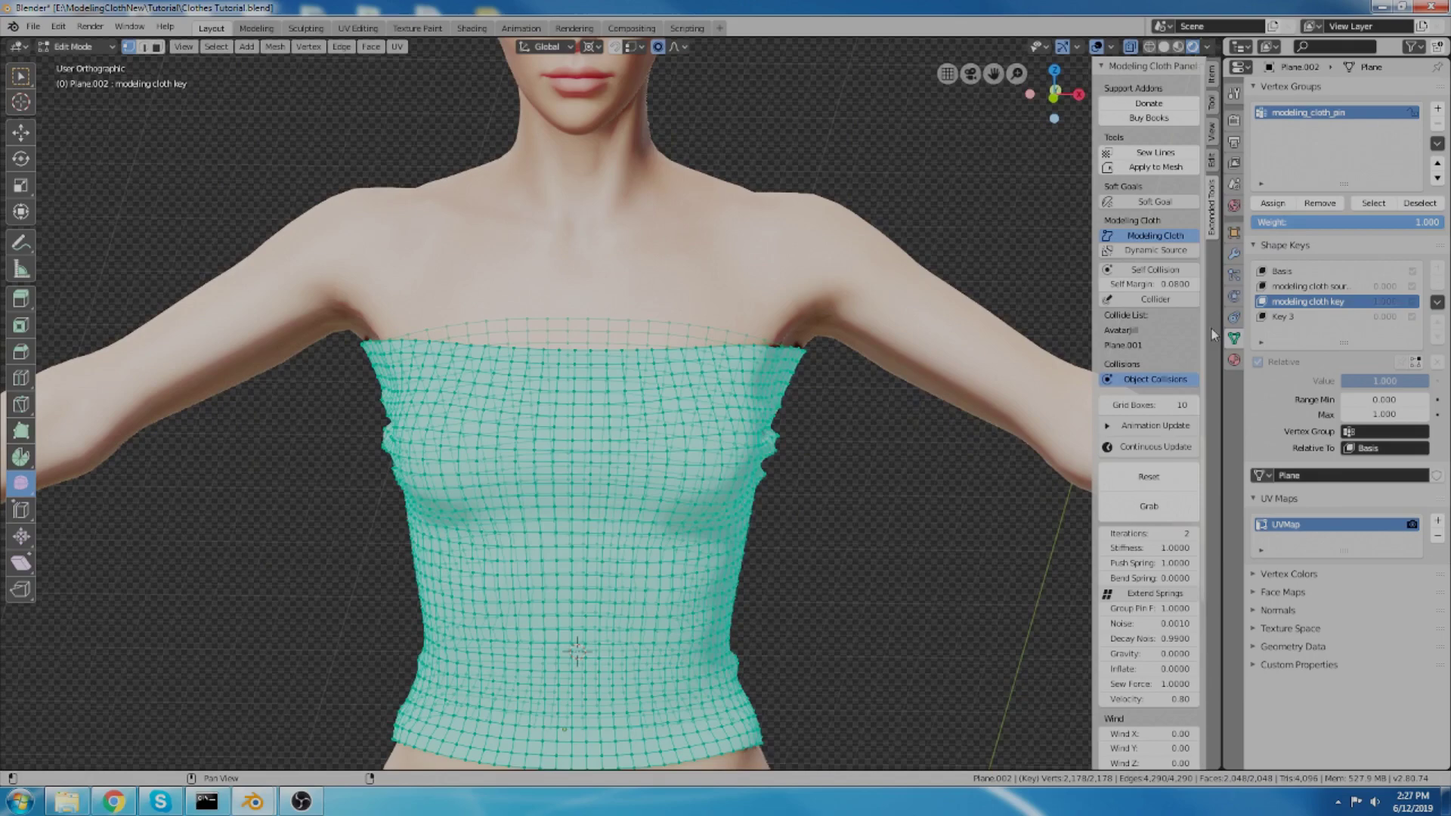
click(1312, 286)
middle_drag(556, 412, 523, 392)
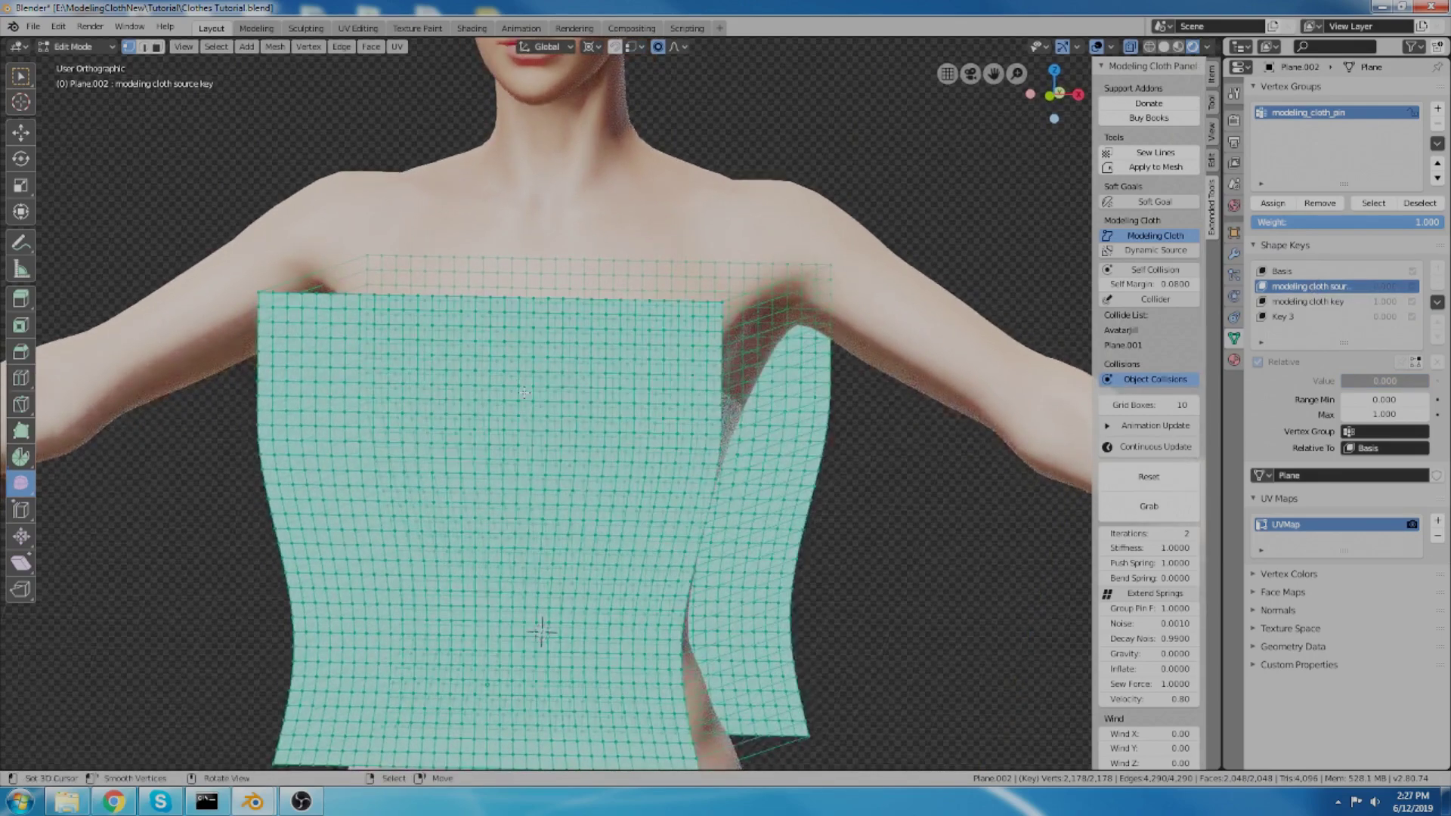
key(KP_1)
scroll(456, 249, up, 3)
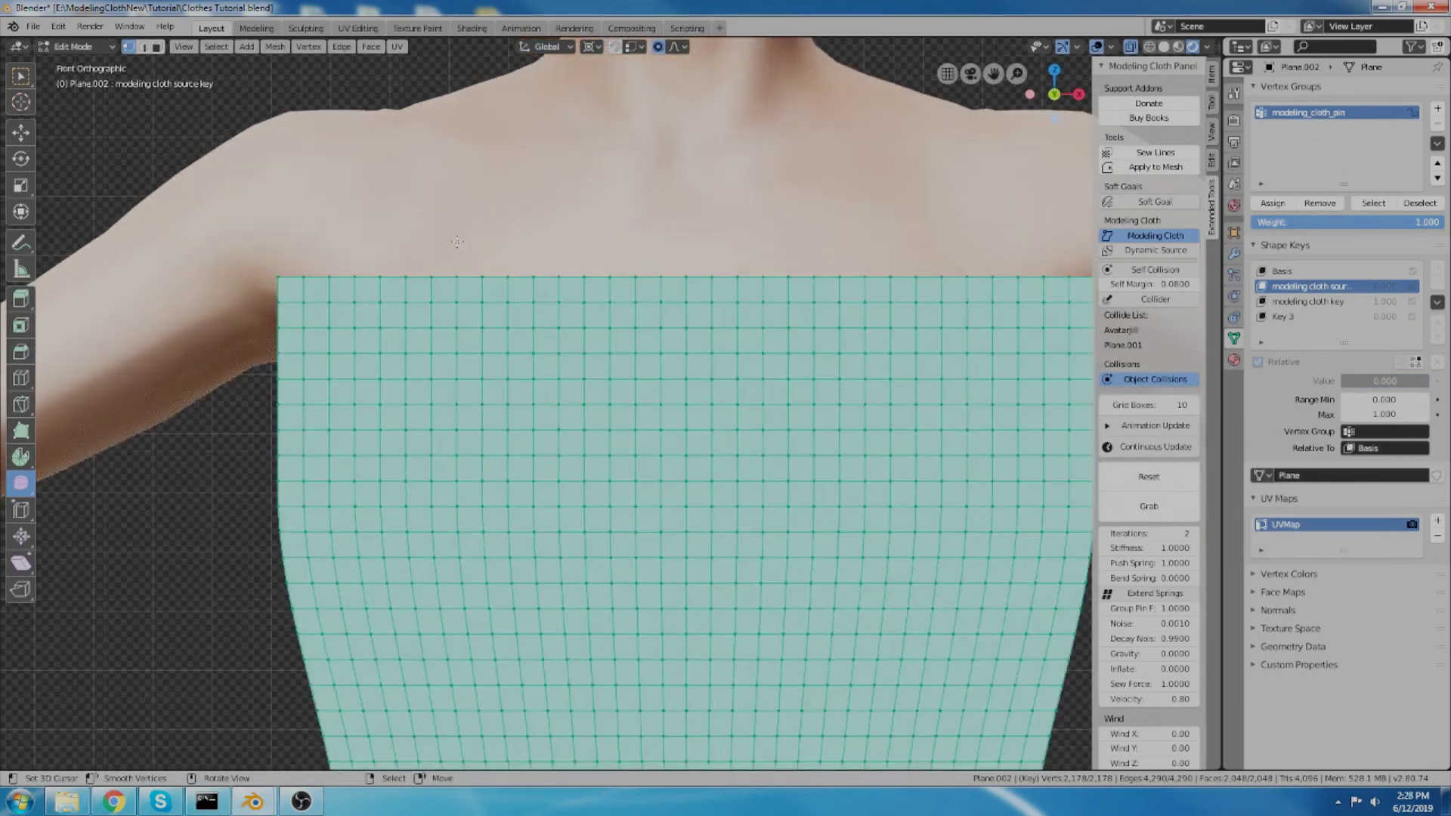
key(alt+a)
scroll(700, 252, down, 4)
scroll(707, 251, up, 2)
scroll(706, 249, down, 3)
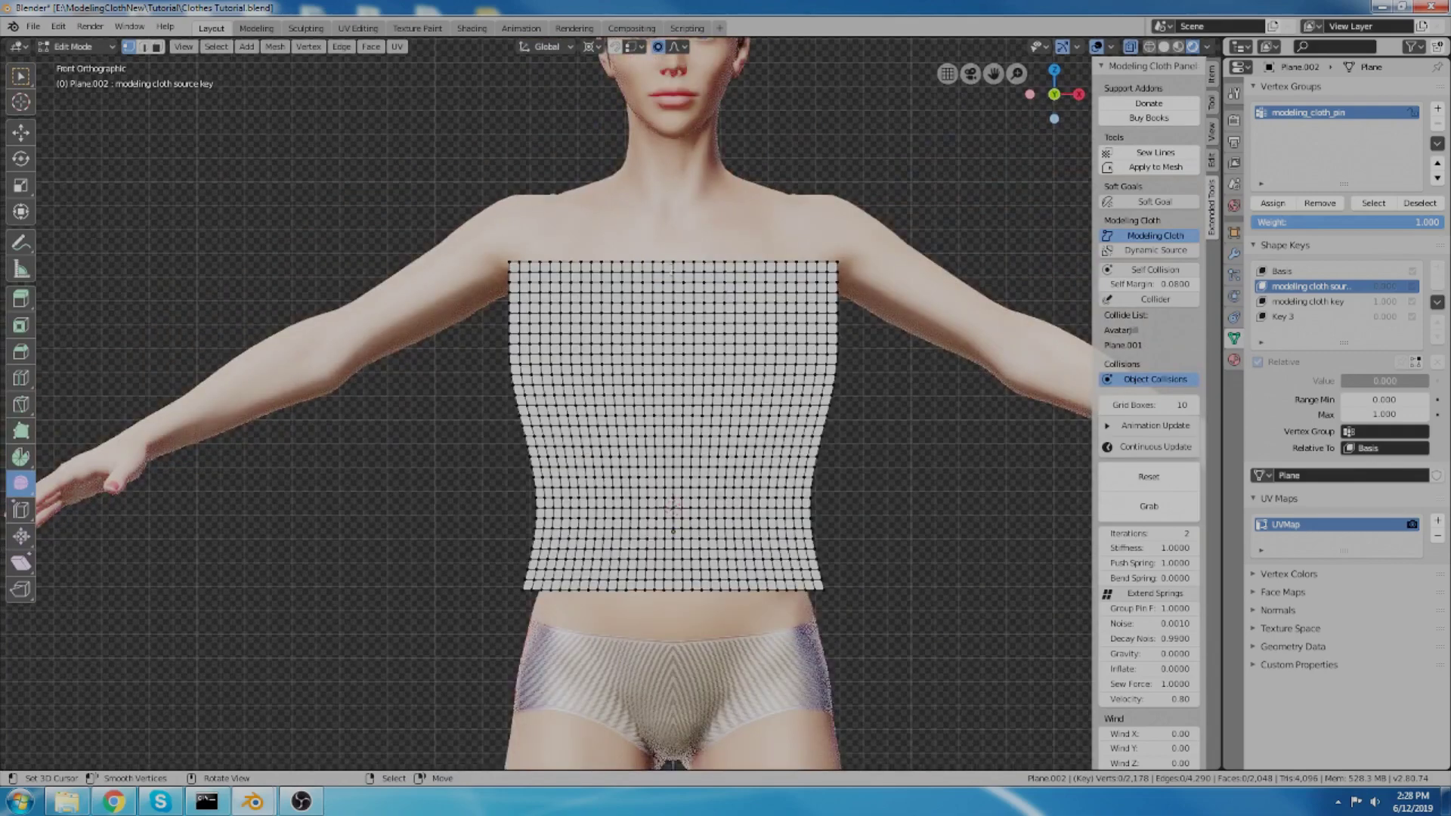
scroll(670, 249, up, 7)
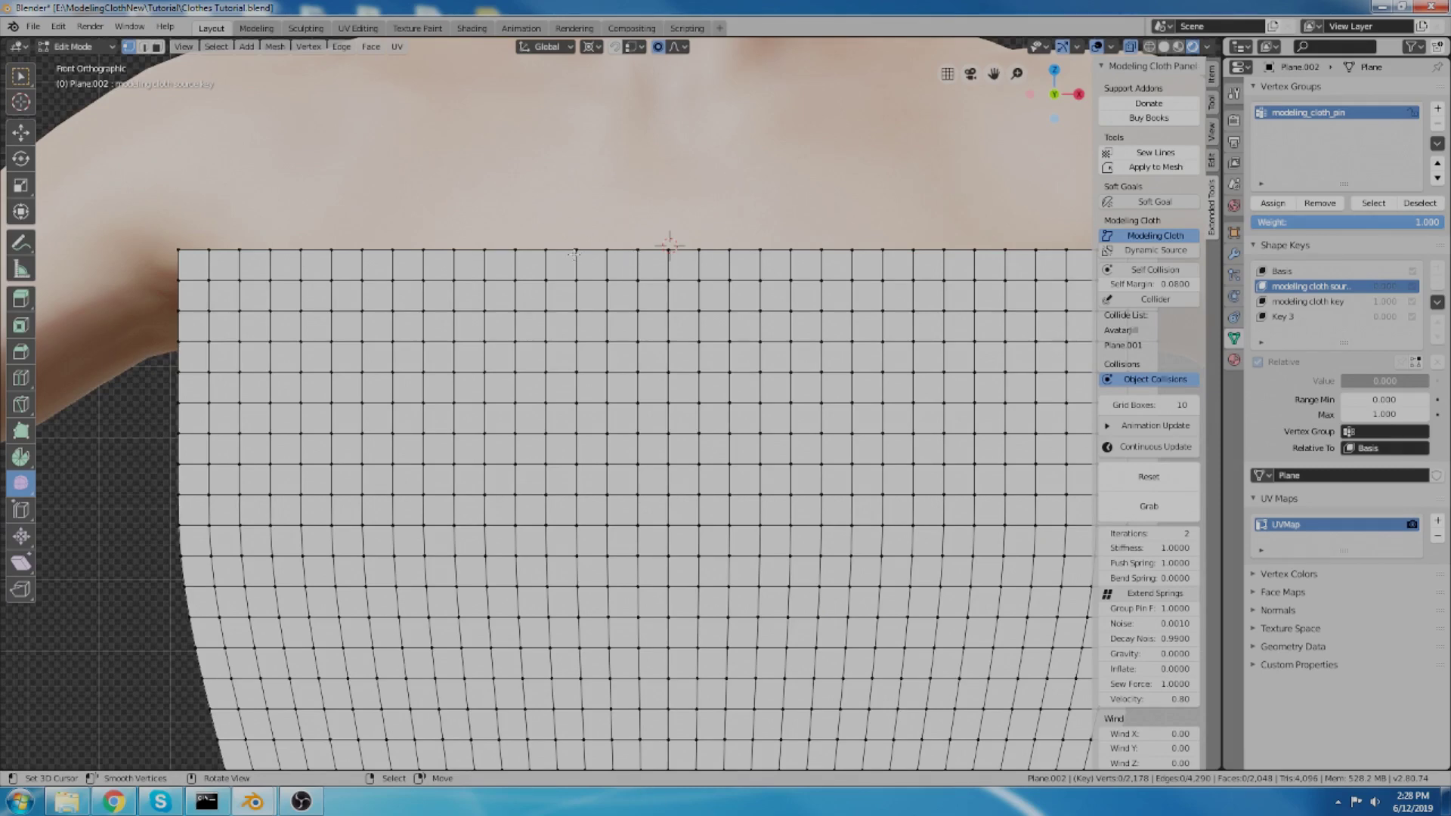
Step: Circle-select two matching groups of seven top-edge vertices on both panels as the bases of the shoulder straps
key(c)
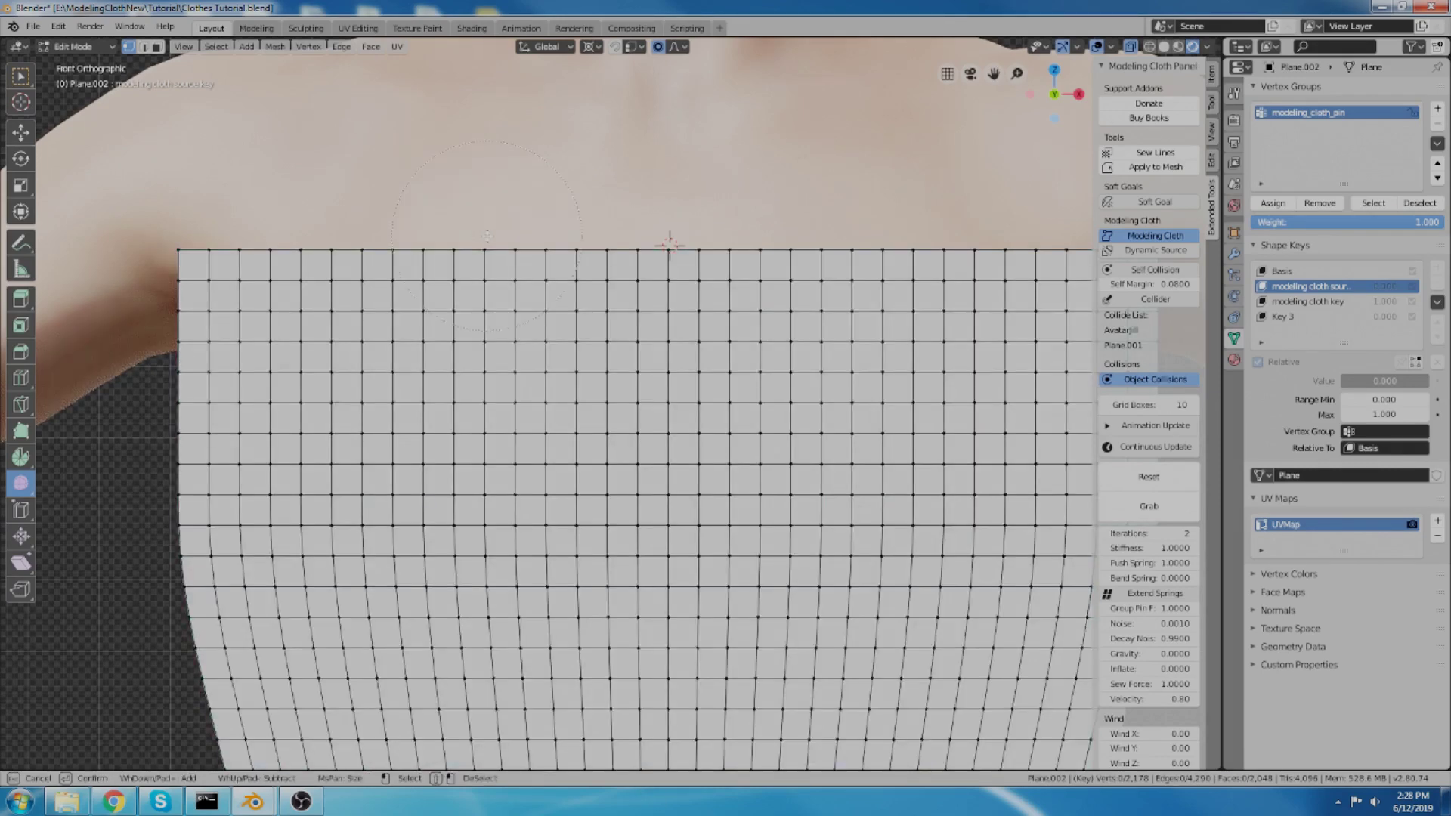
drag(505, 230, 346, 238)
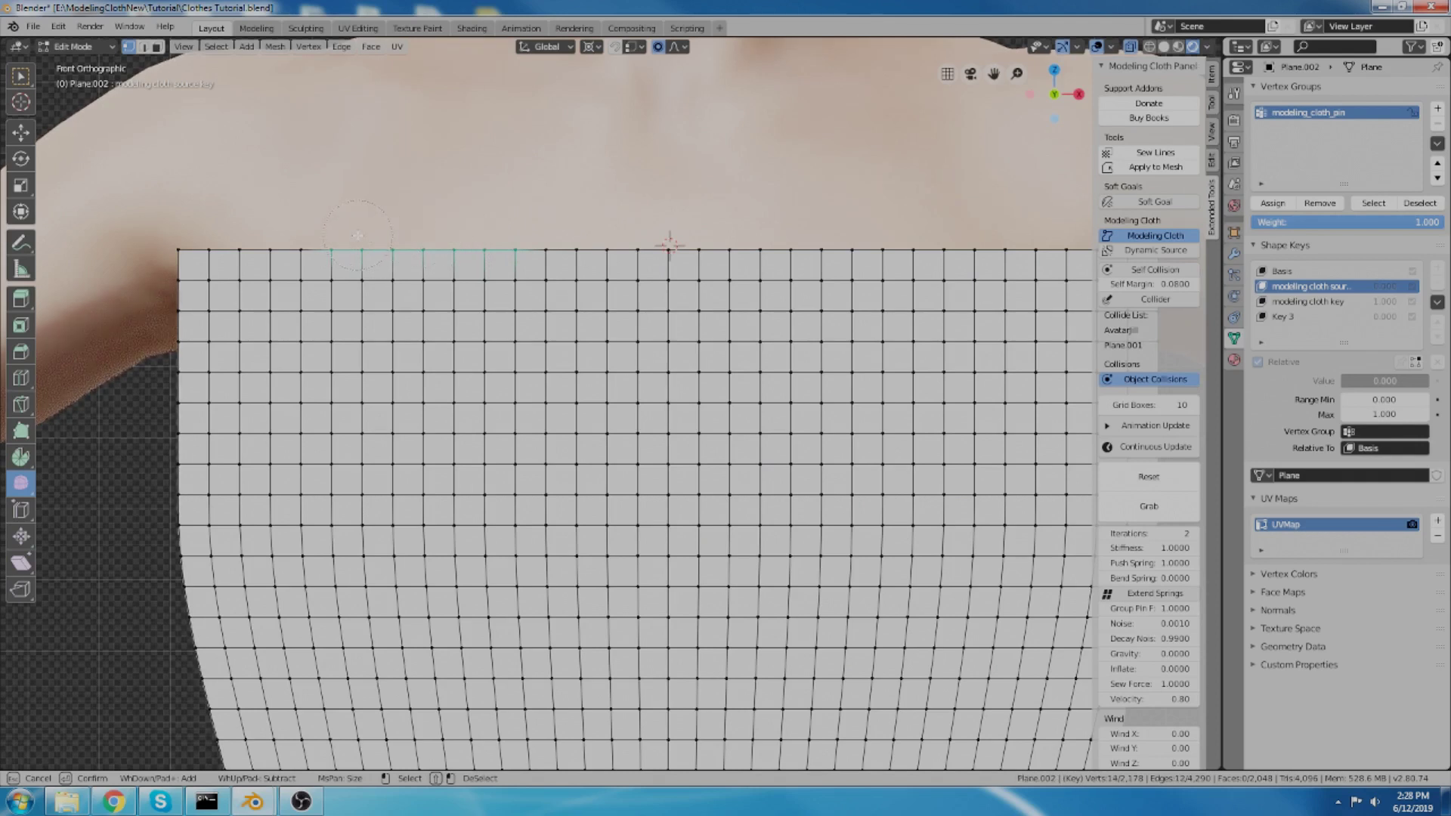
key(Escape)
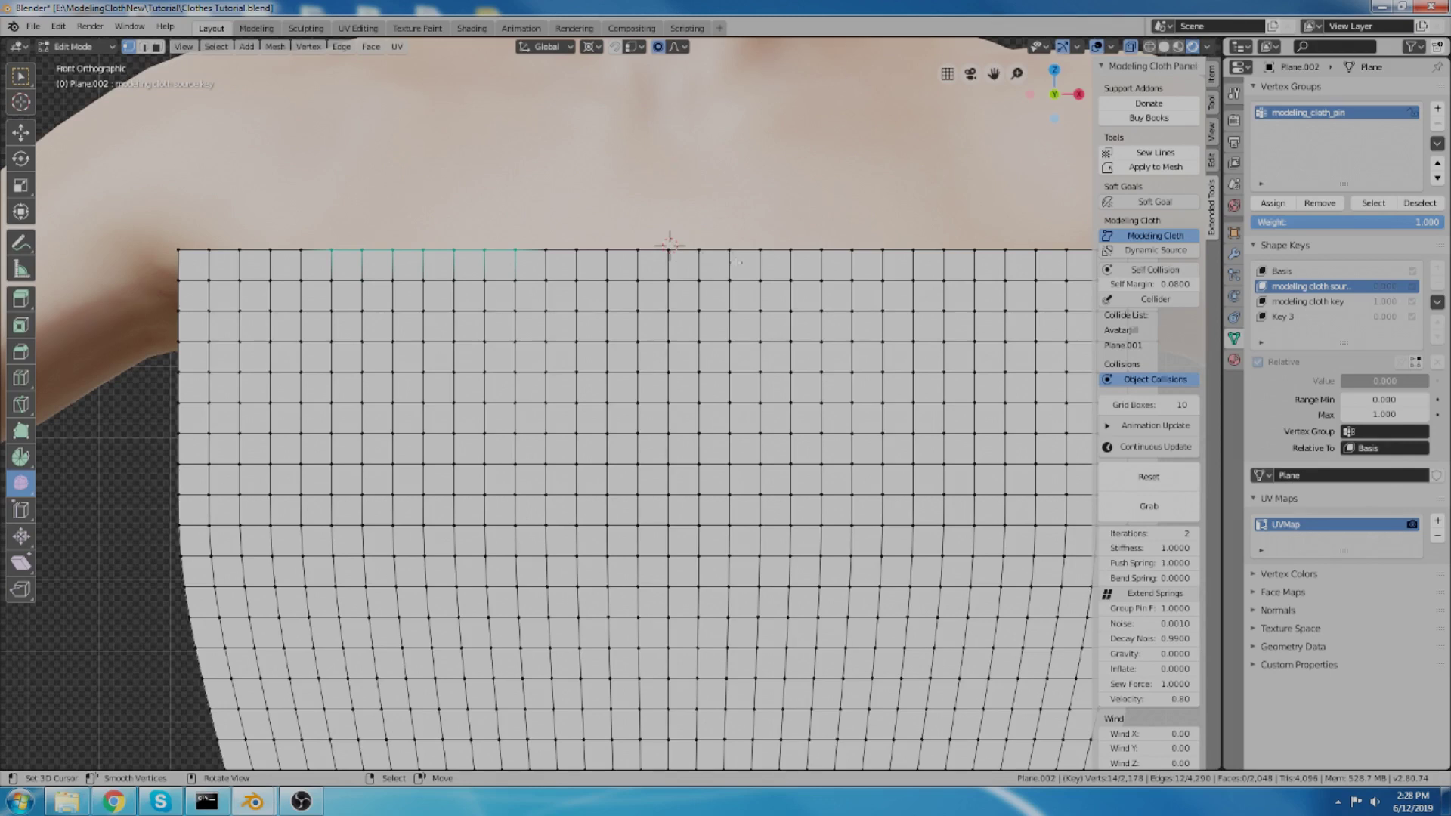
key(c)
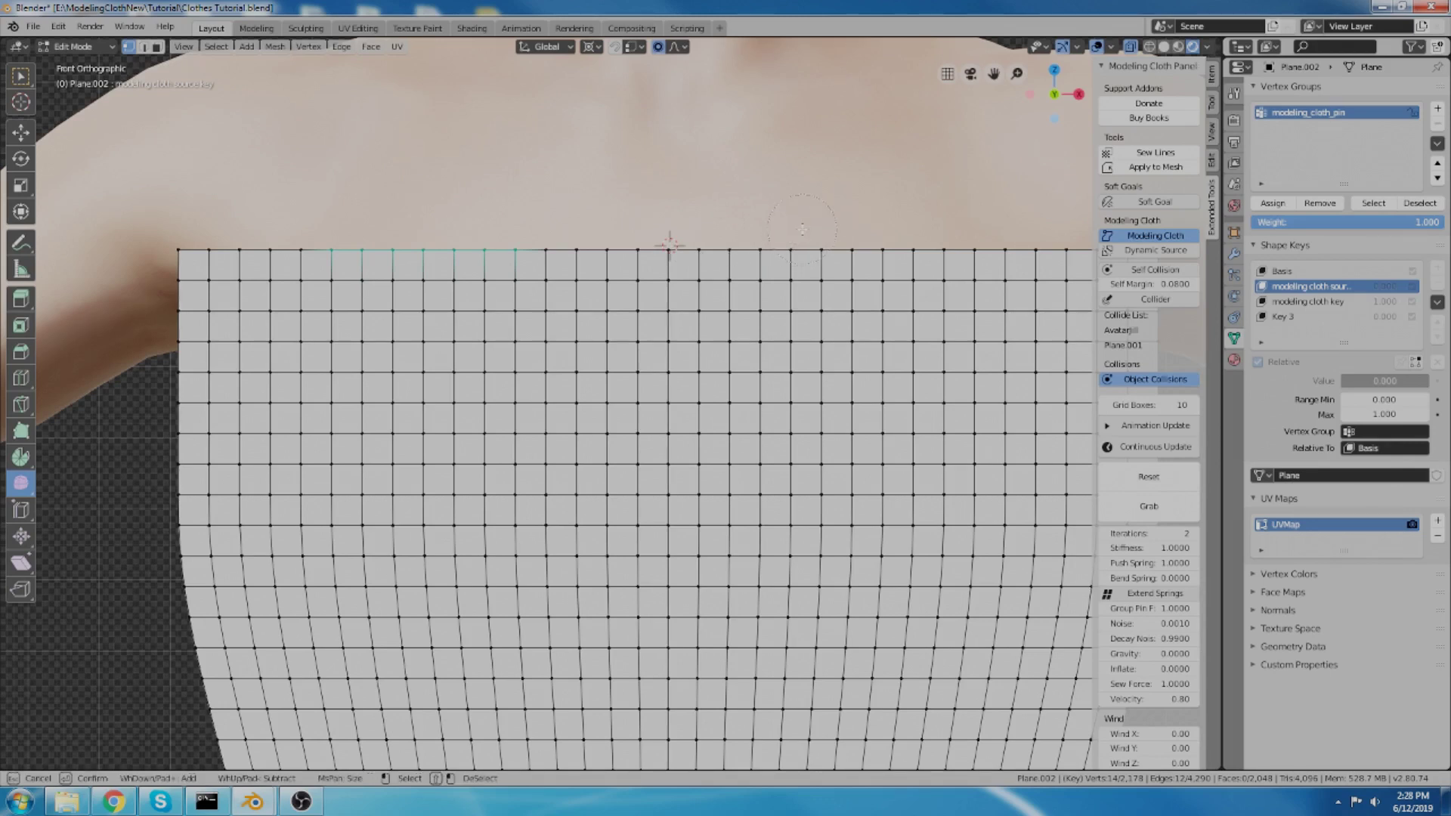
drag(795, 238, 812, 230)
right_click(967, 224)
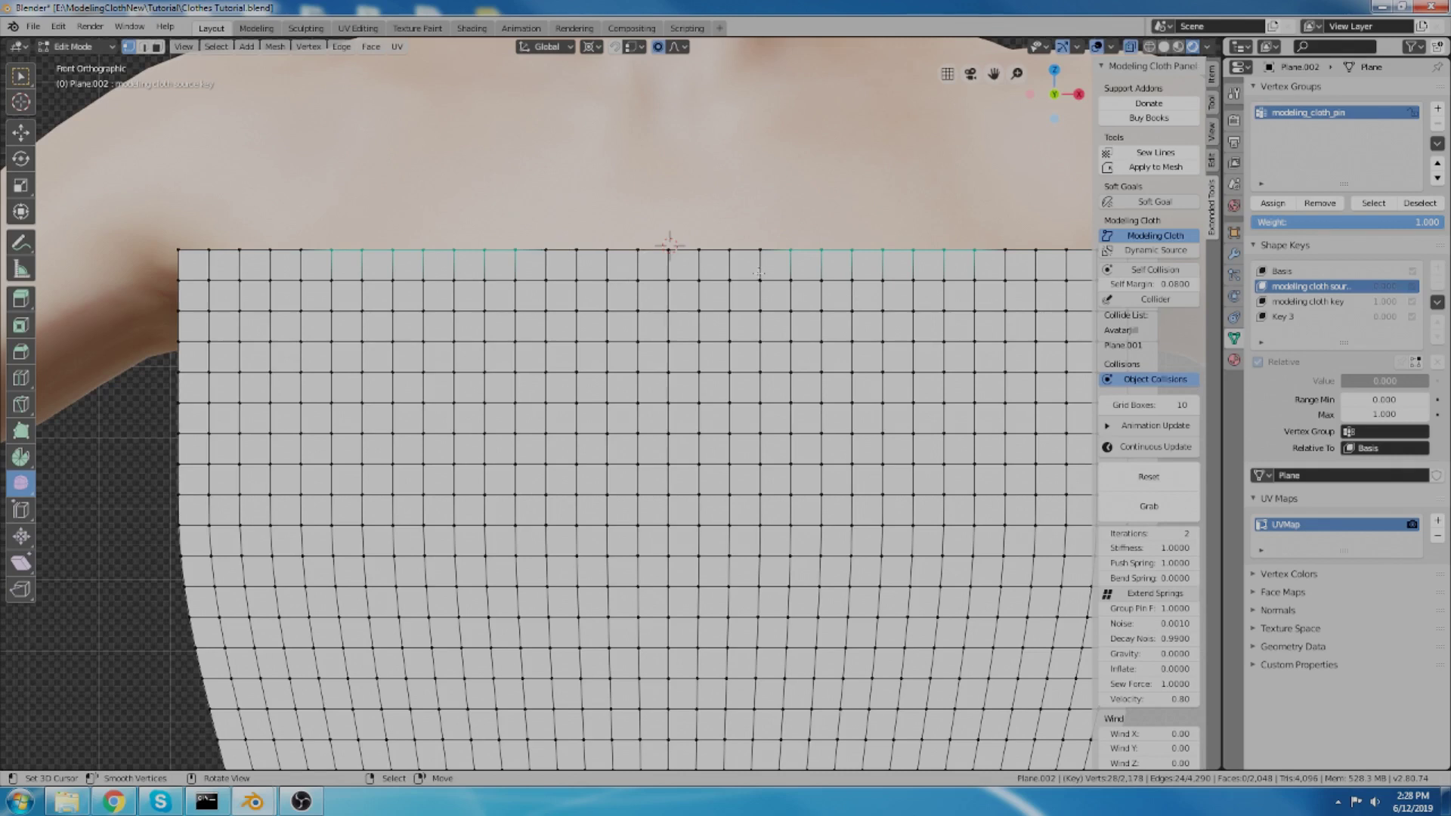
key(c)
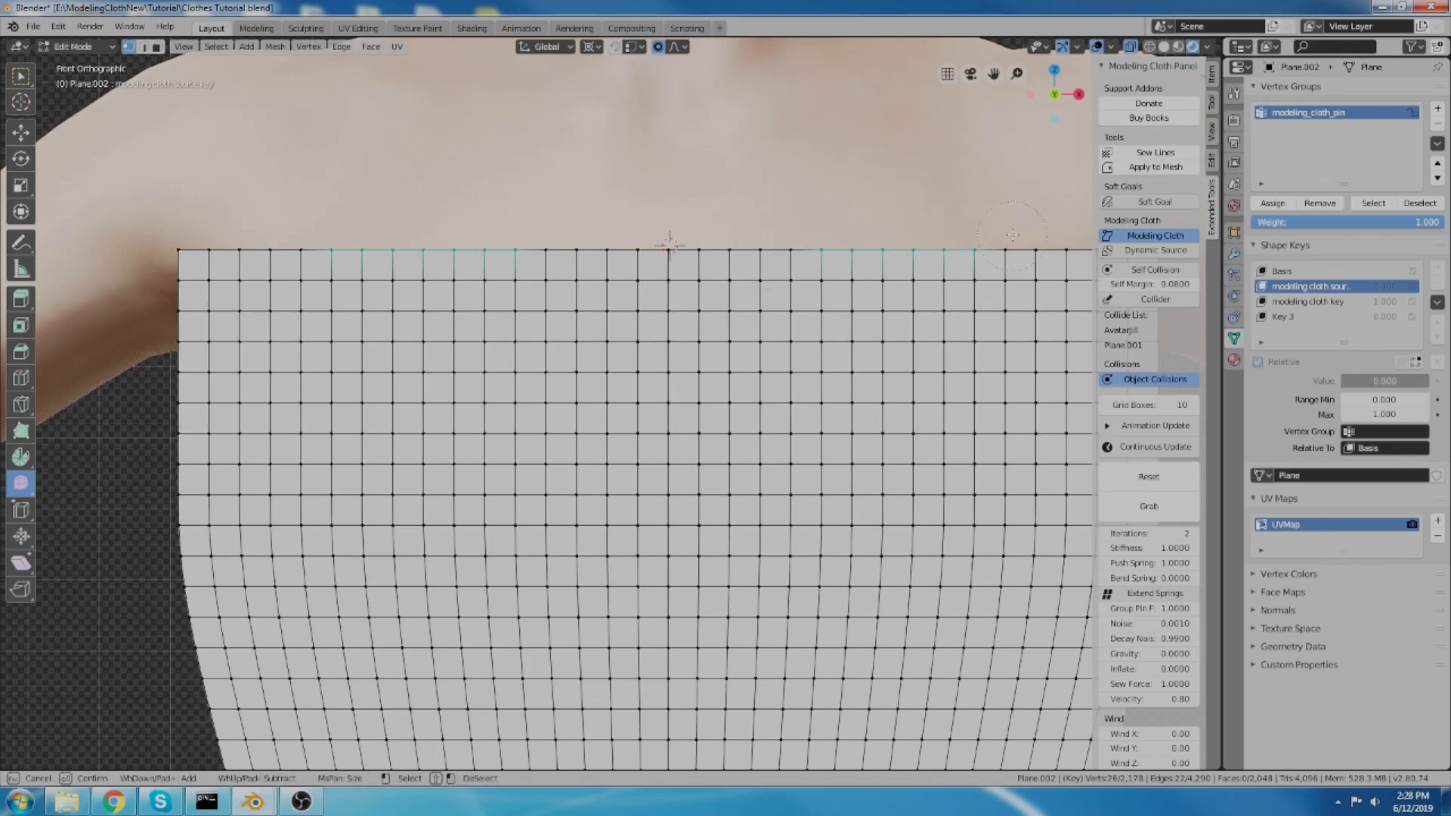
key(Escape)
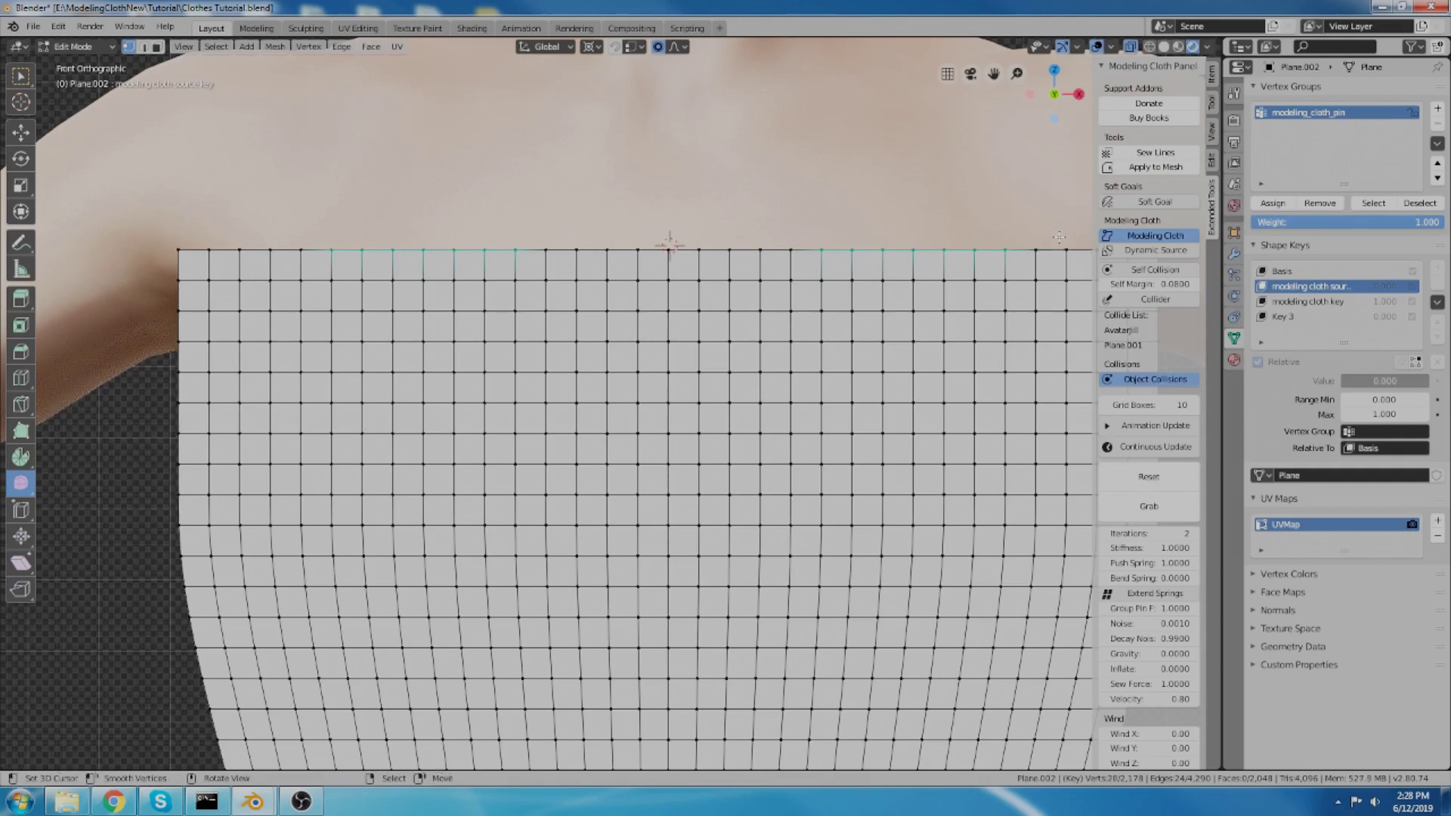
Step: Extrude the selected strap bases about 0.386 m upward along the global Z axis
scroll(764, 260, down, 3)
middle_drag(809, 279, 788, 296)
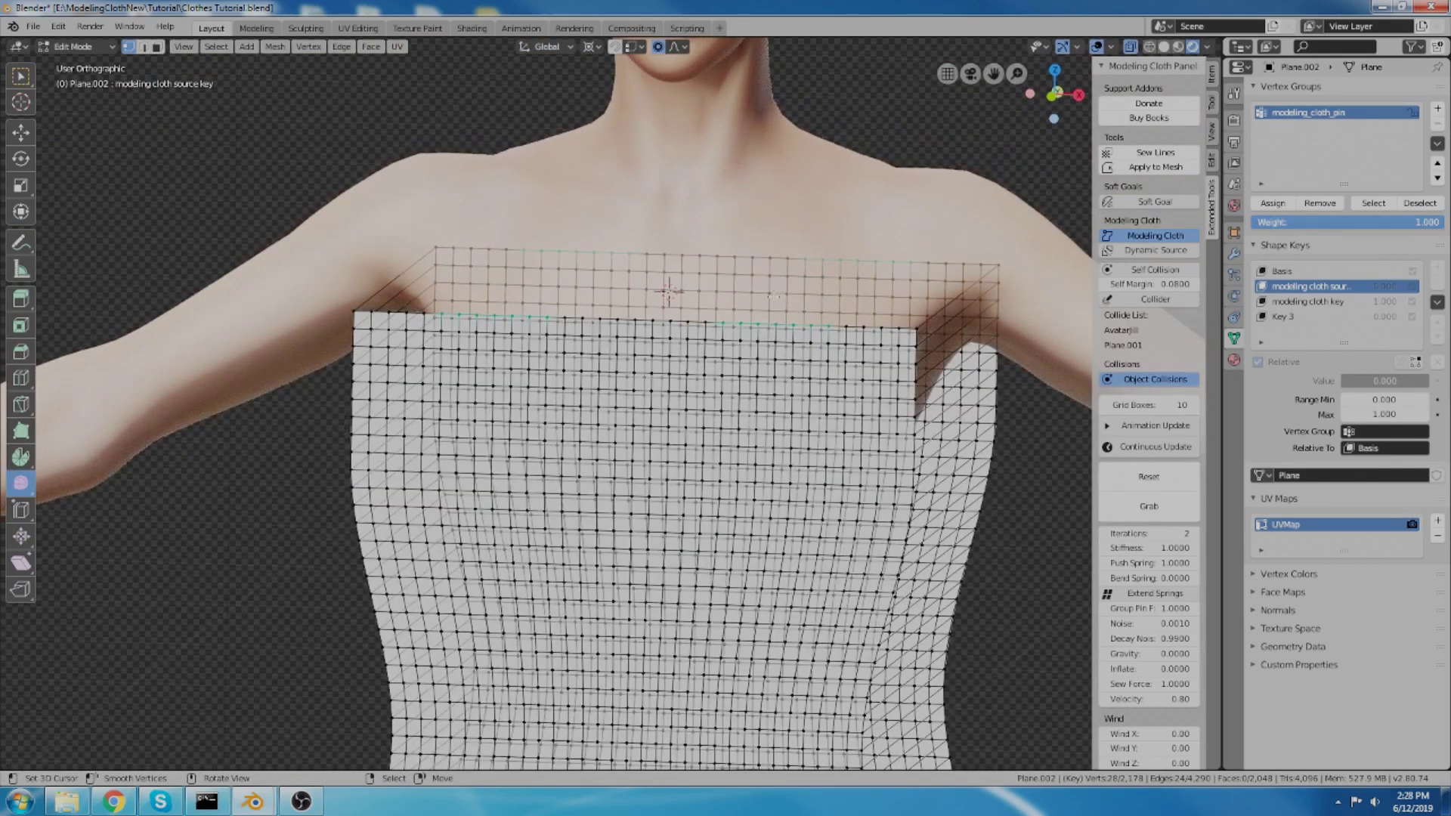
key(KP_1)
key(g)
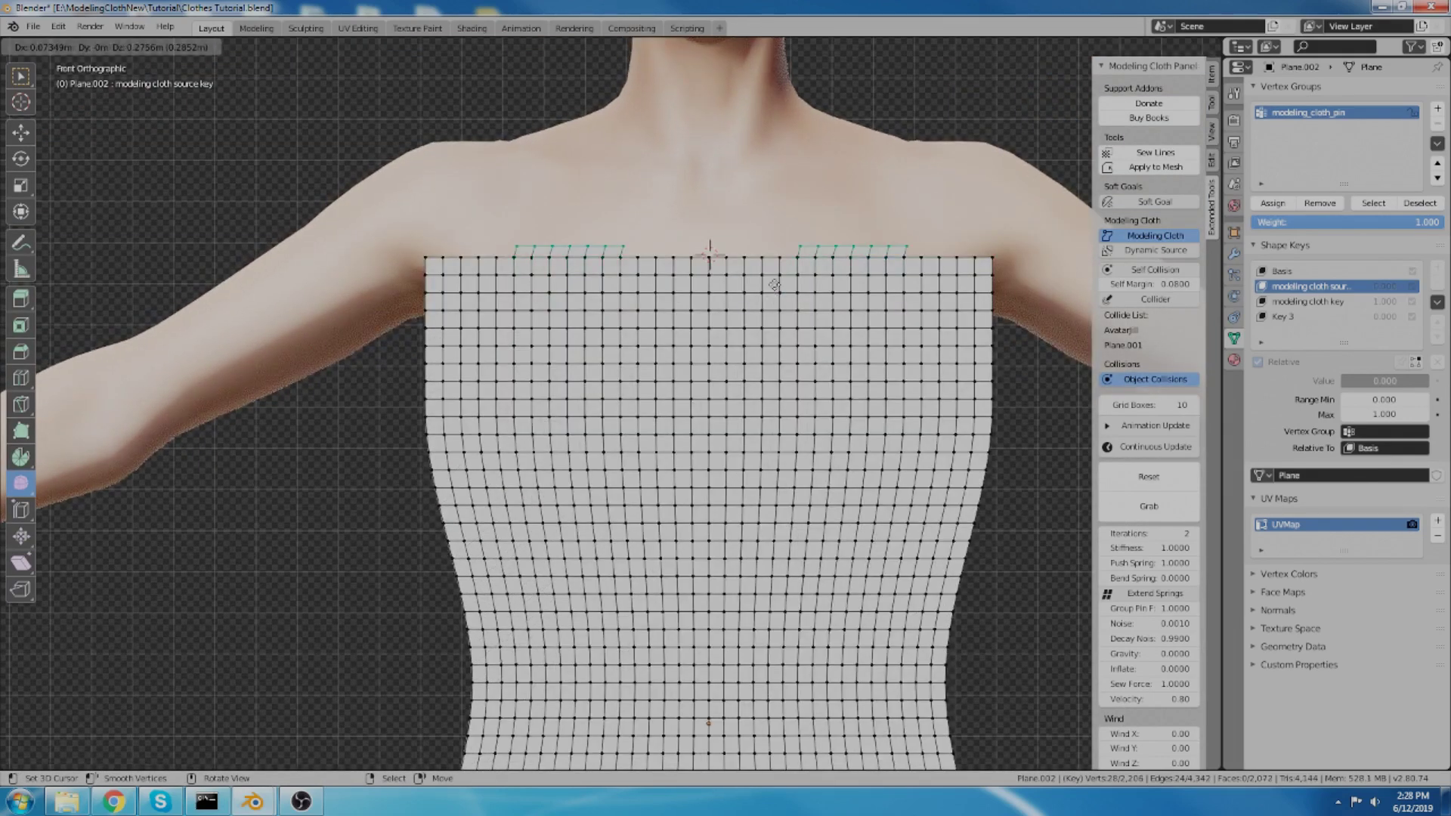
key(z)
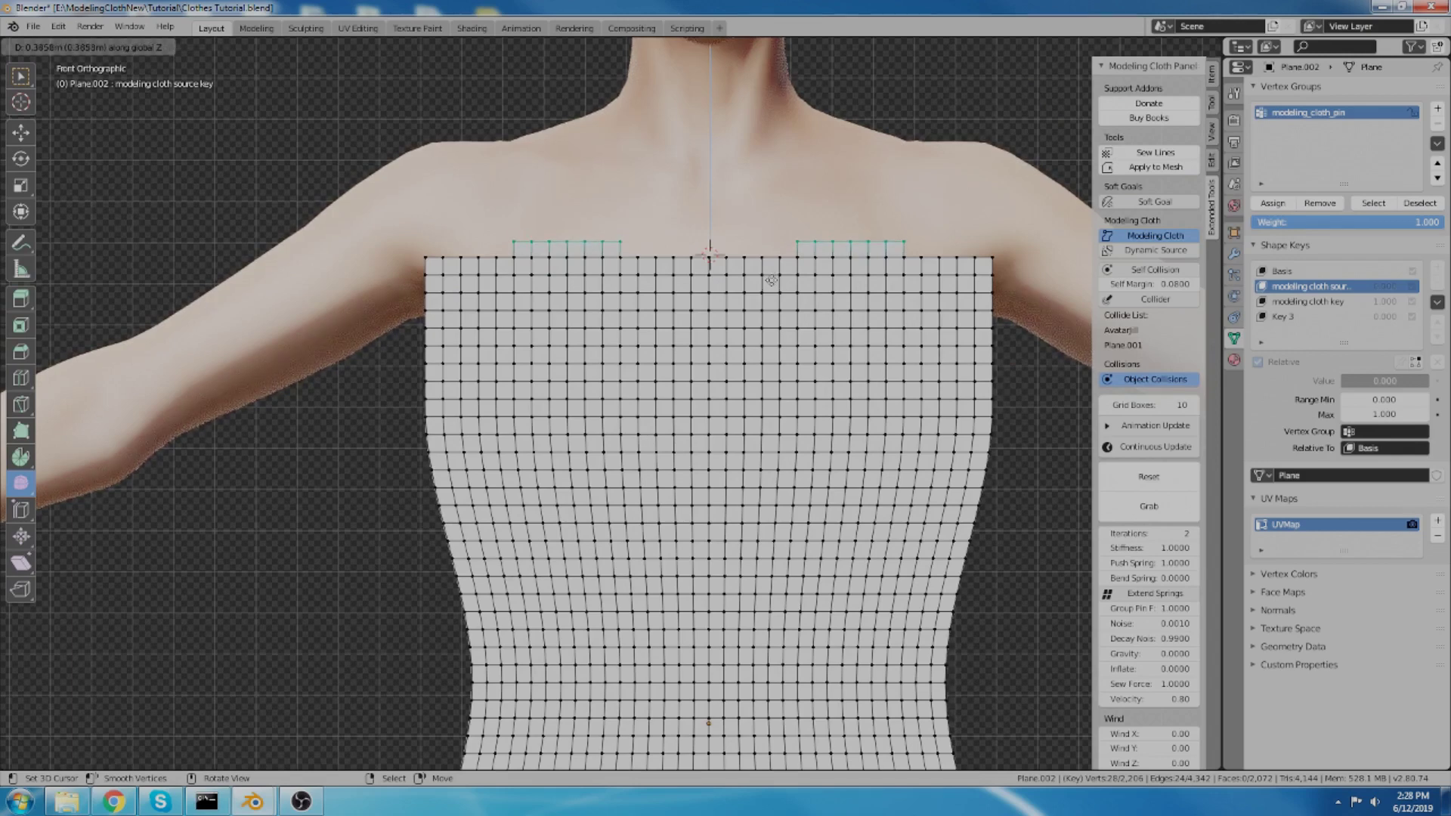
click(771, 280)
scroll(546, 221, up, 4)
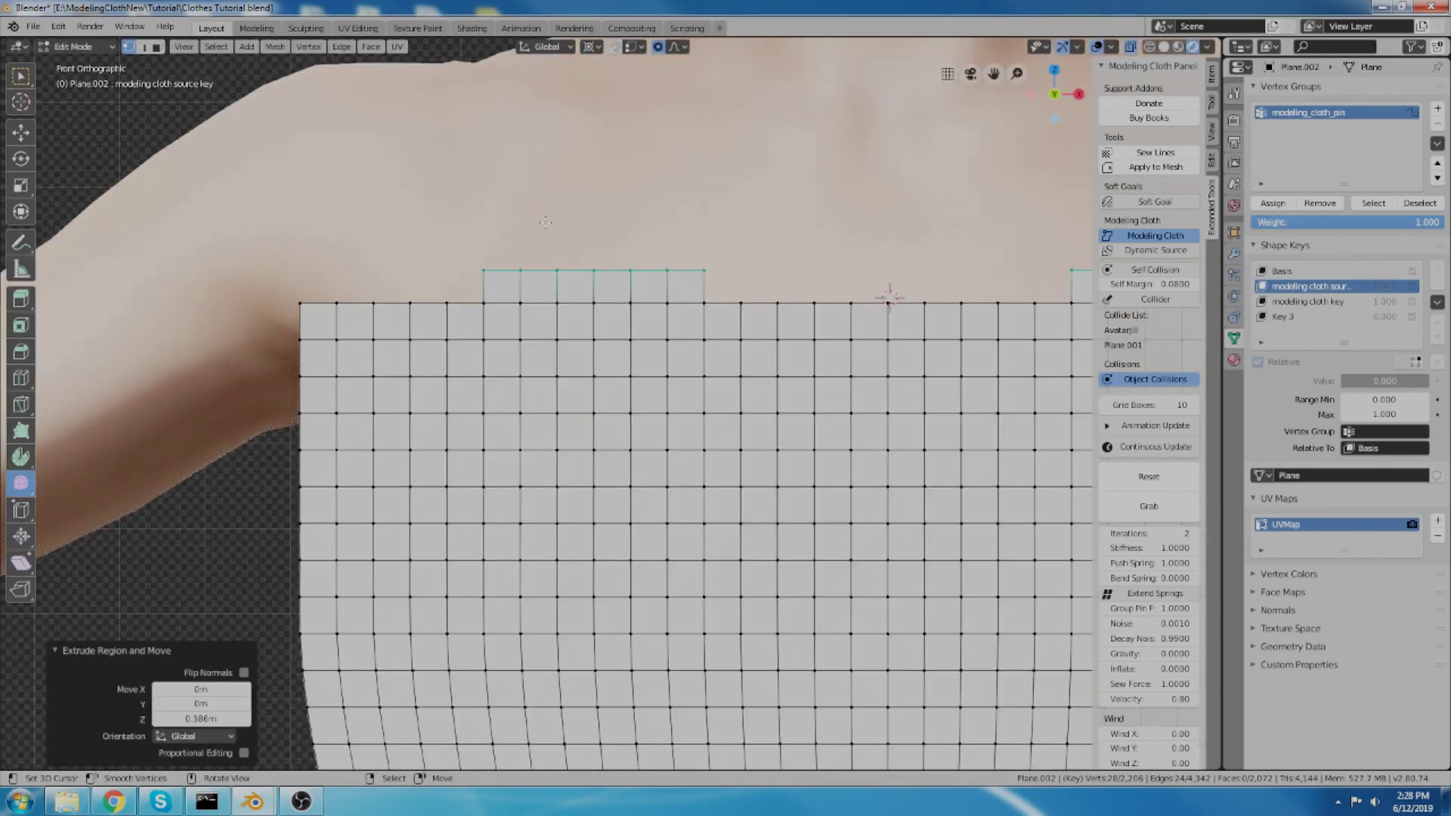
Step: Repeat the 0.386 m strap extrusion until all four straps are twelve rows tall and rise above the shoulders
scroll(546, 221, down, 4)
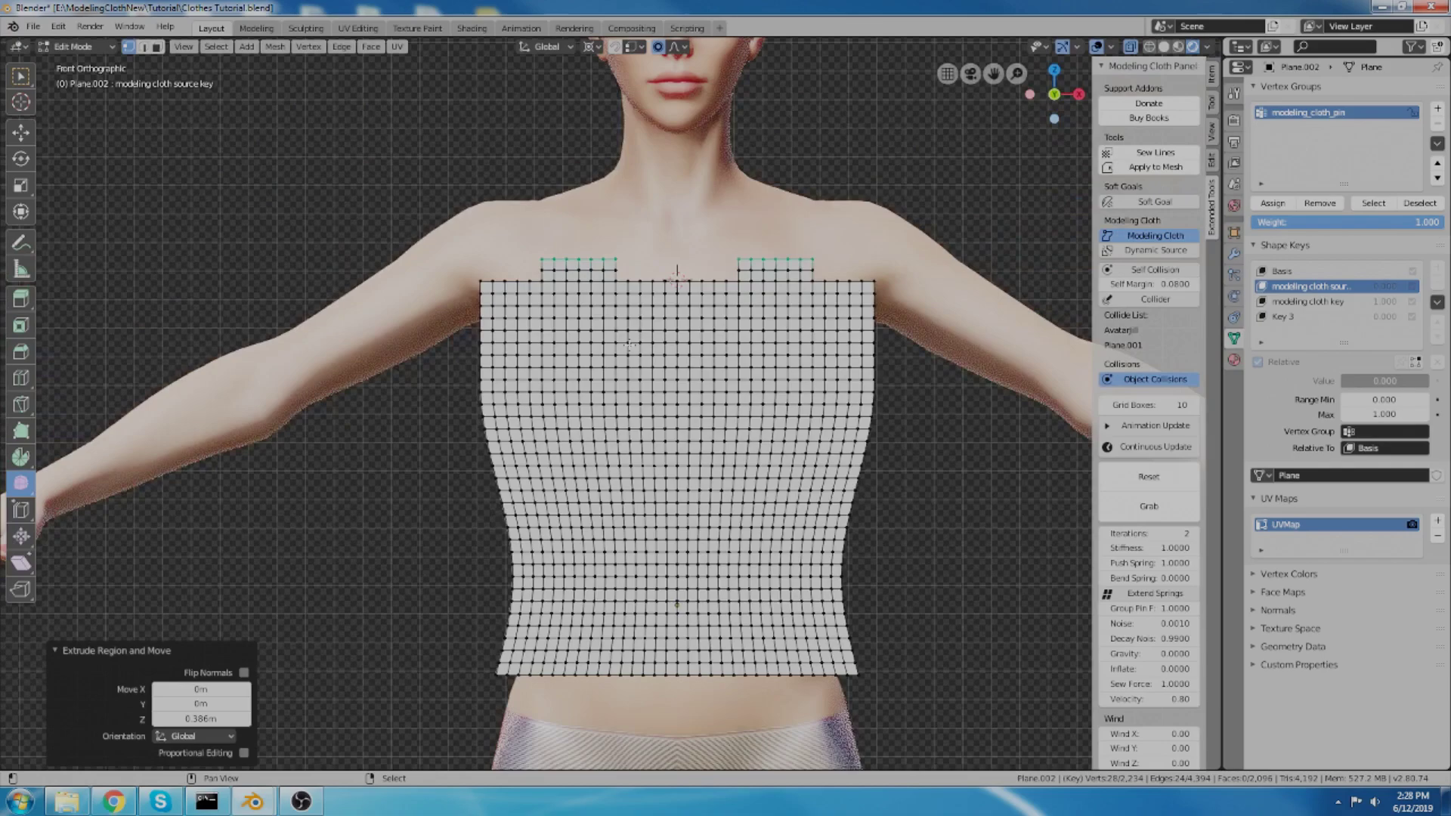
middle_drag(629, 345, 380, 278)
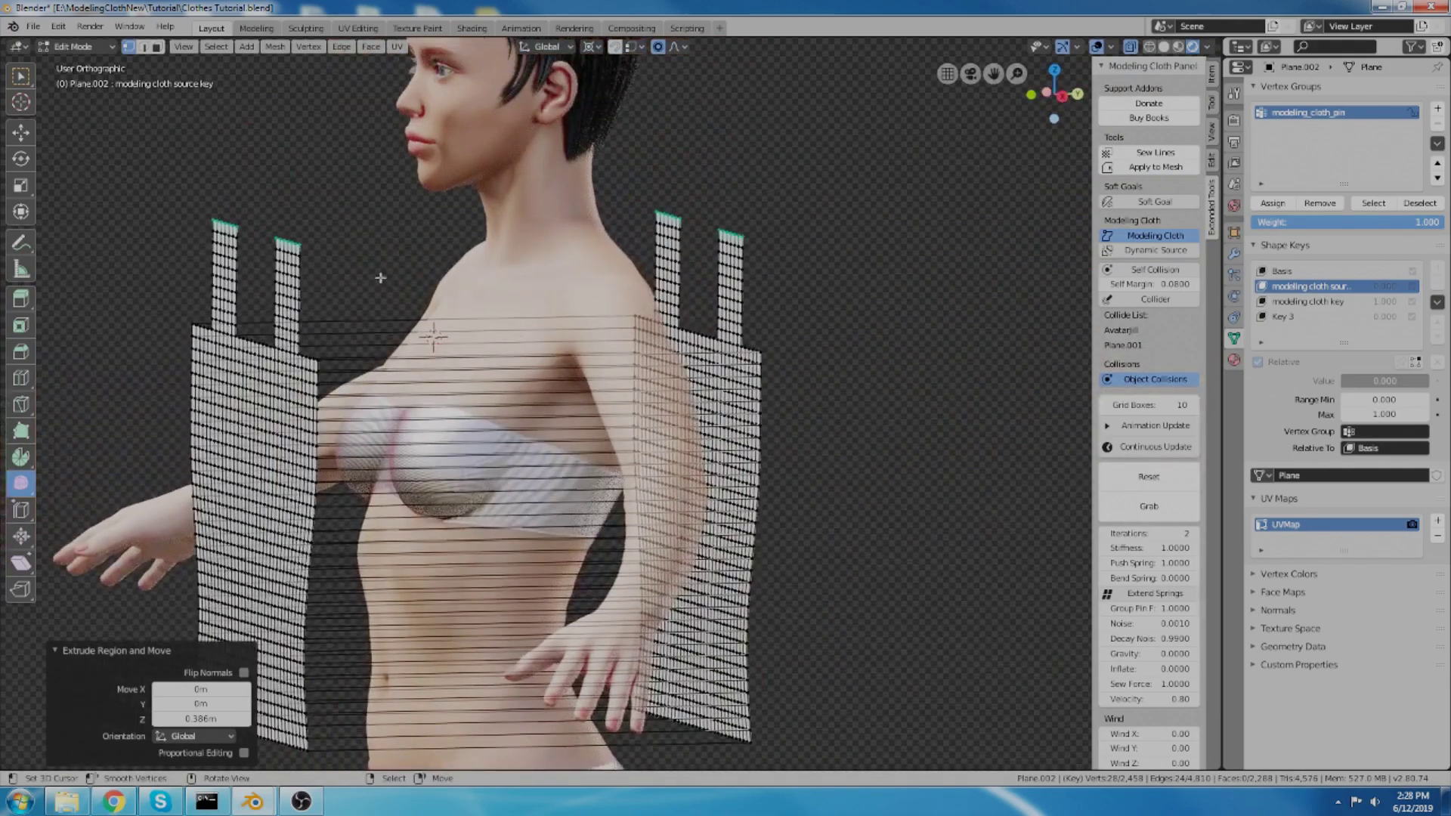
mouse_move(586, 382)
middle_down()
mouse_move(616, 367)
mouse_move(613, 349)
mouse_move(612, 390)
middle_up()
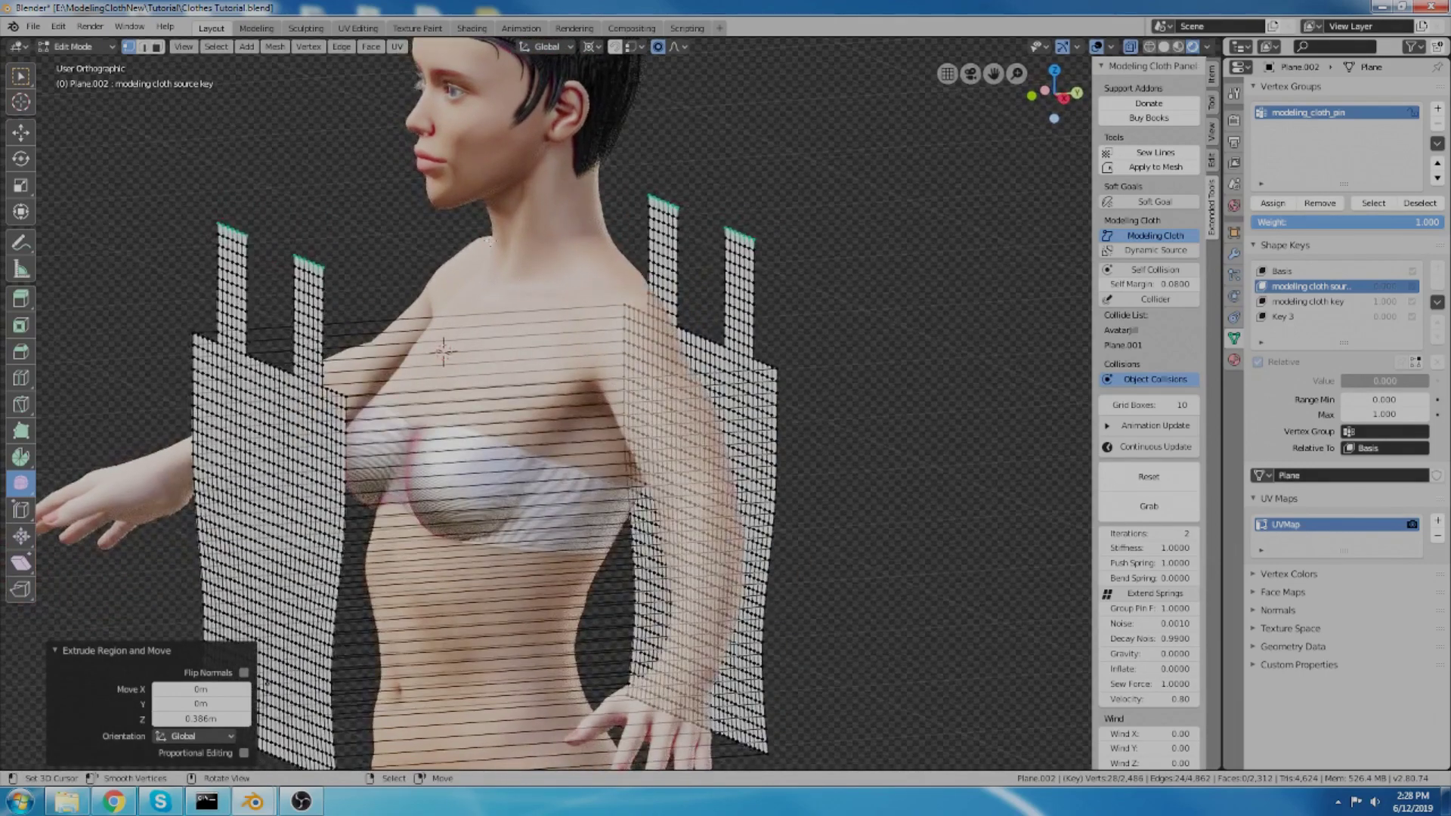
middle_drag(463, 321, 649, 363)
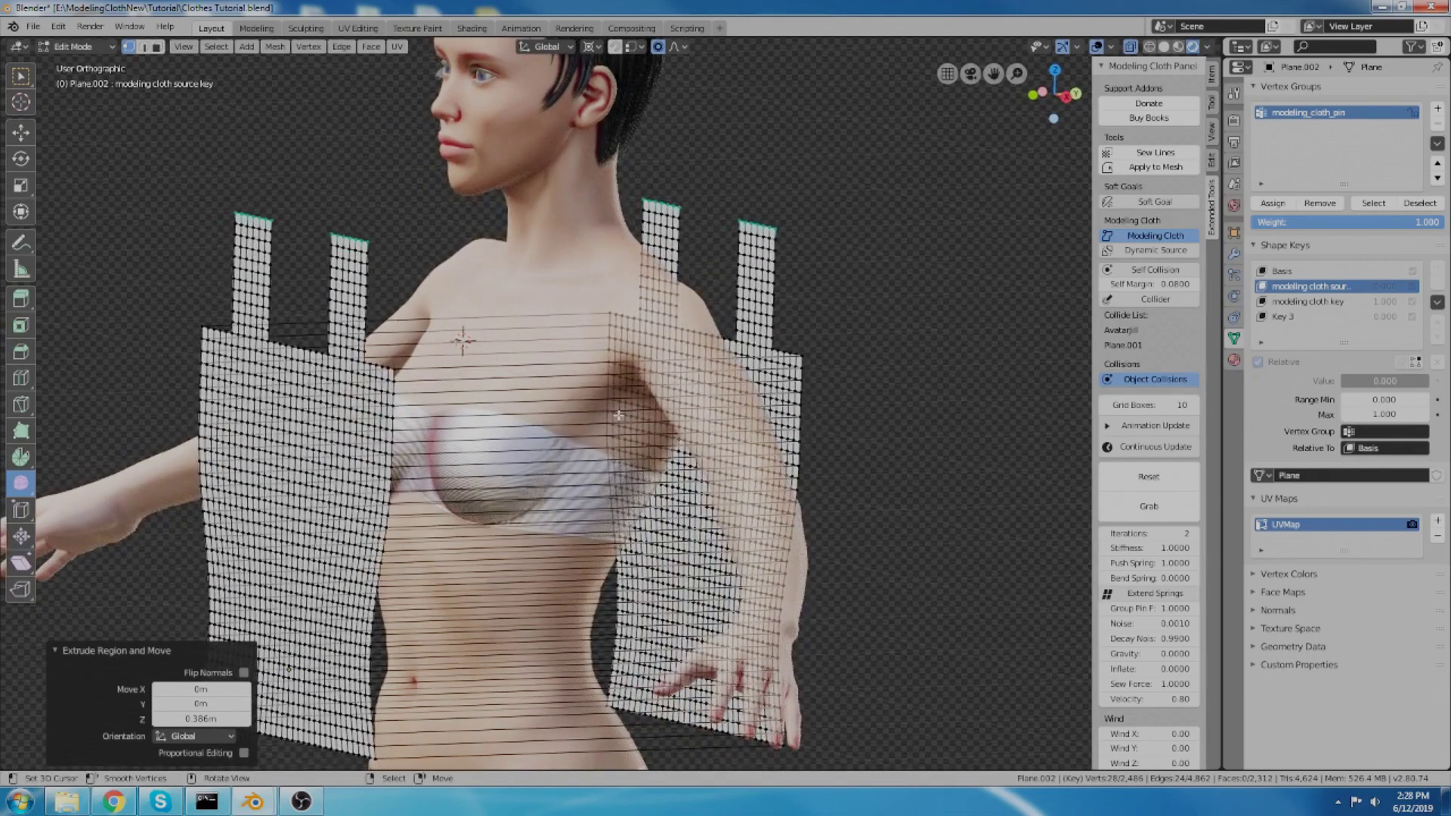
key(shift+r)
middle_drag(618, 415, 627, 415)
Step: Select only the top edge of the front strap on the avatar's right side
scroll(279, 211, up, 8)
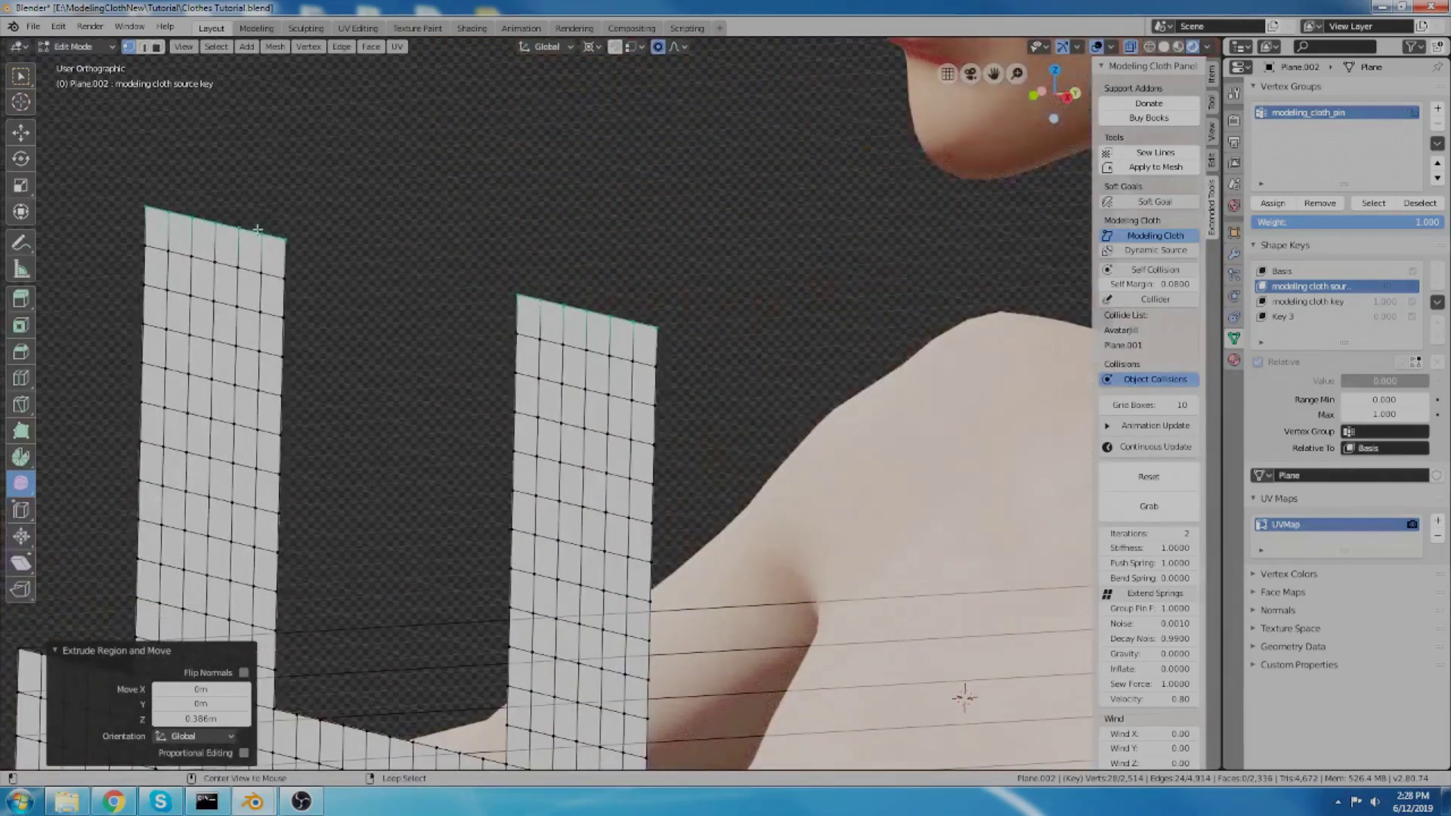
scroll(406, 250, down, 3)
middle_drag(637, 268, 597, 261)
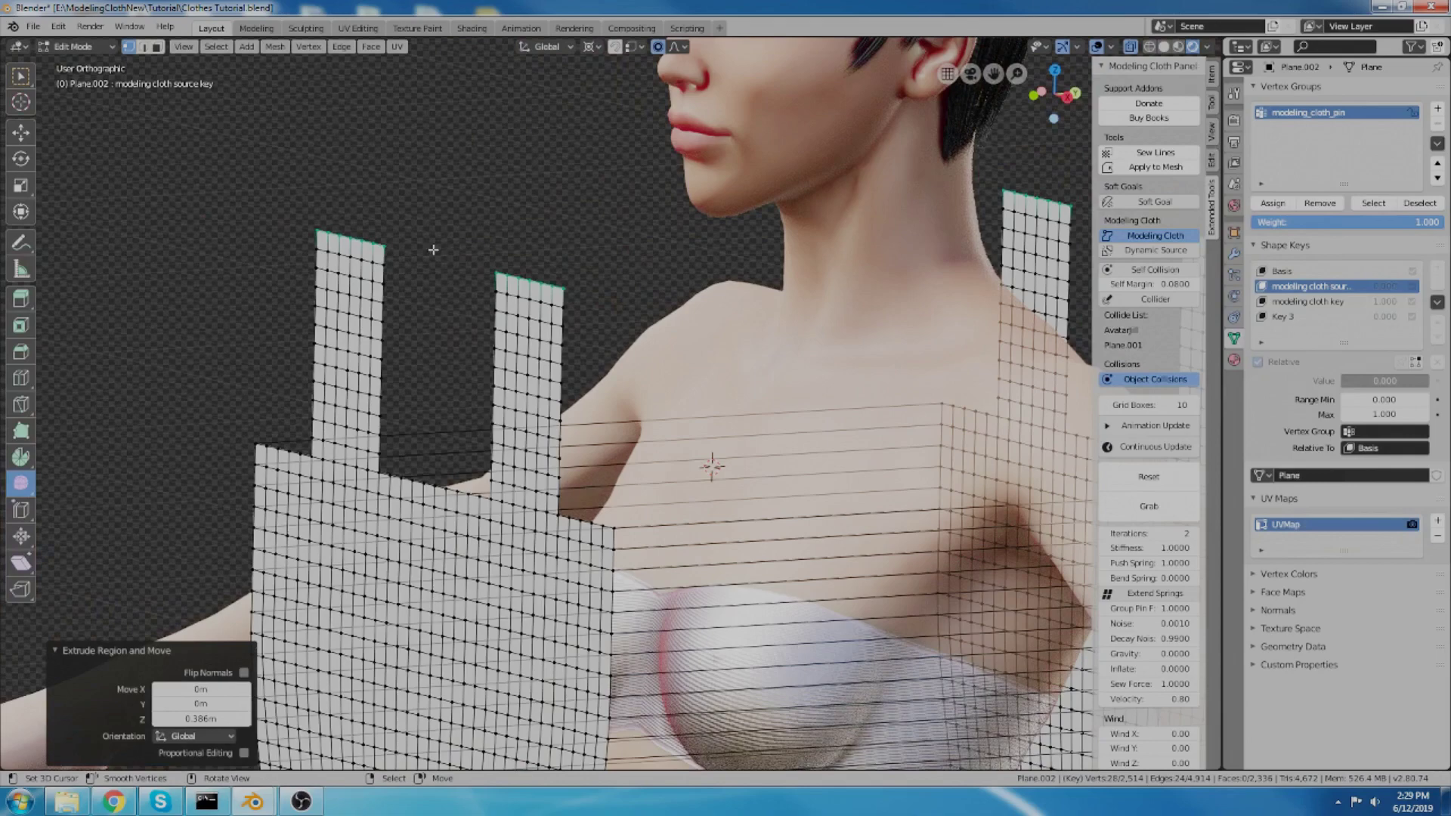
scroll(373, 238, up, 2)
alt+right_click(385, 250)
scroll(416, 265, down, 3)
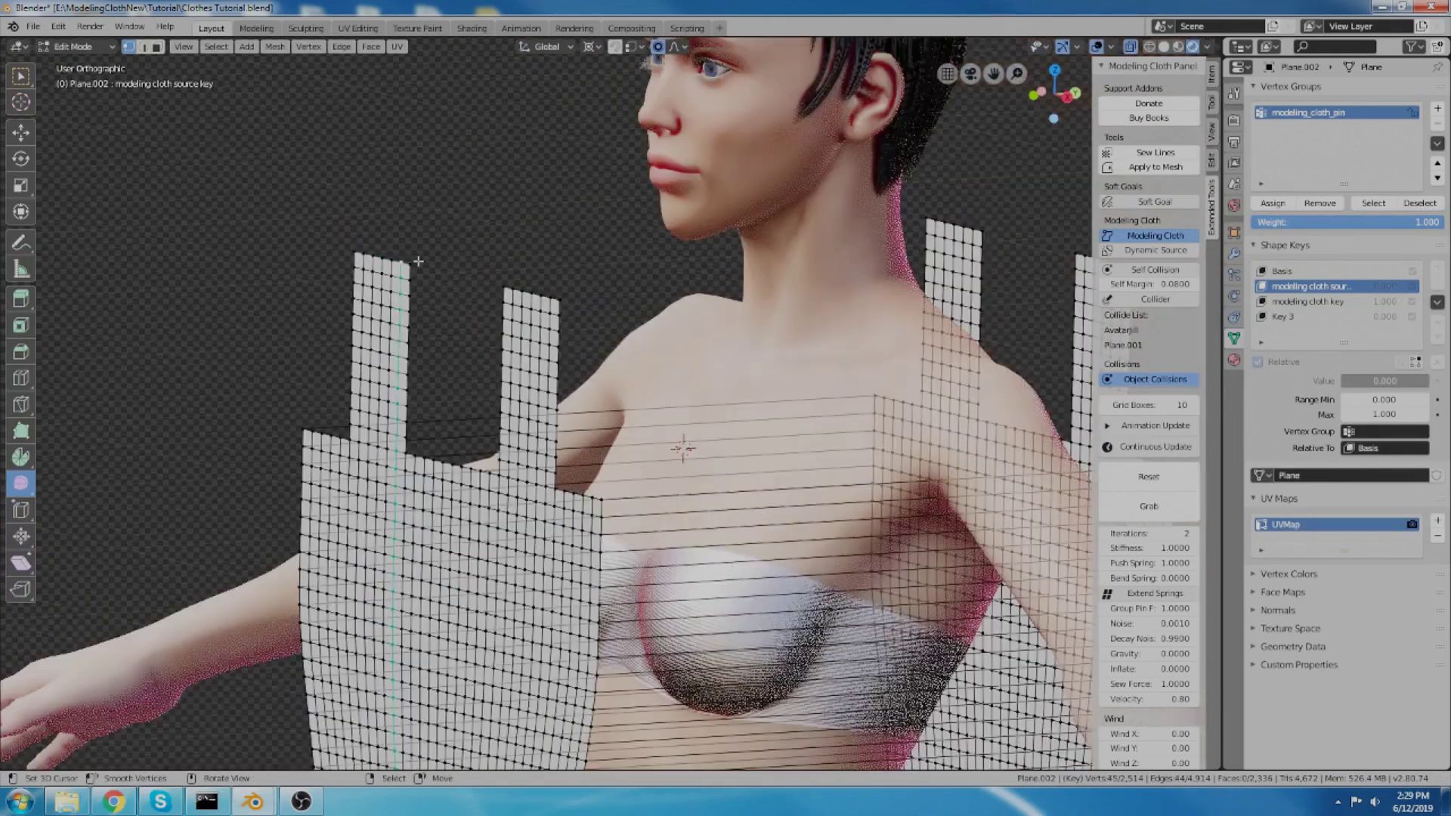
alt+click(395, 255)
scroll(409, 257, down, 3)
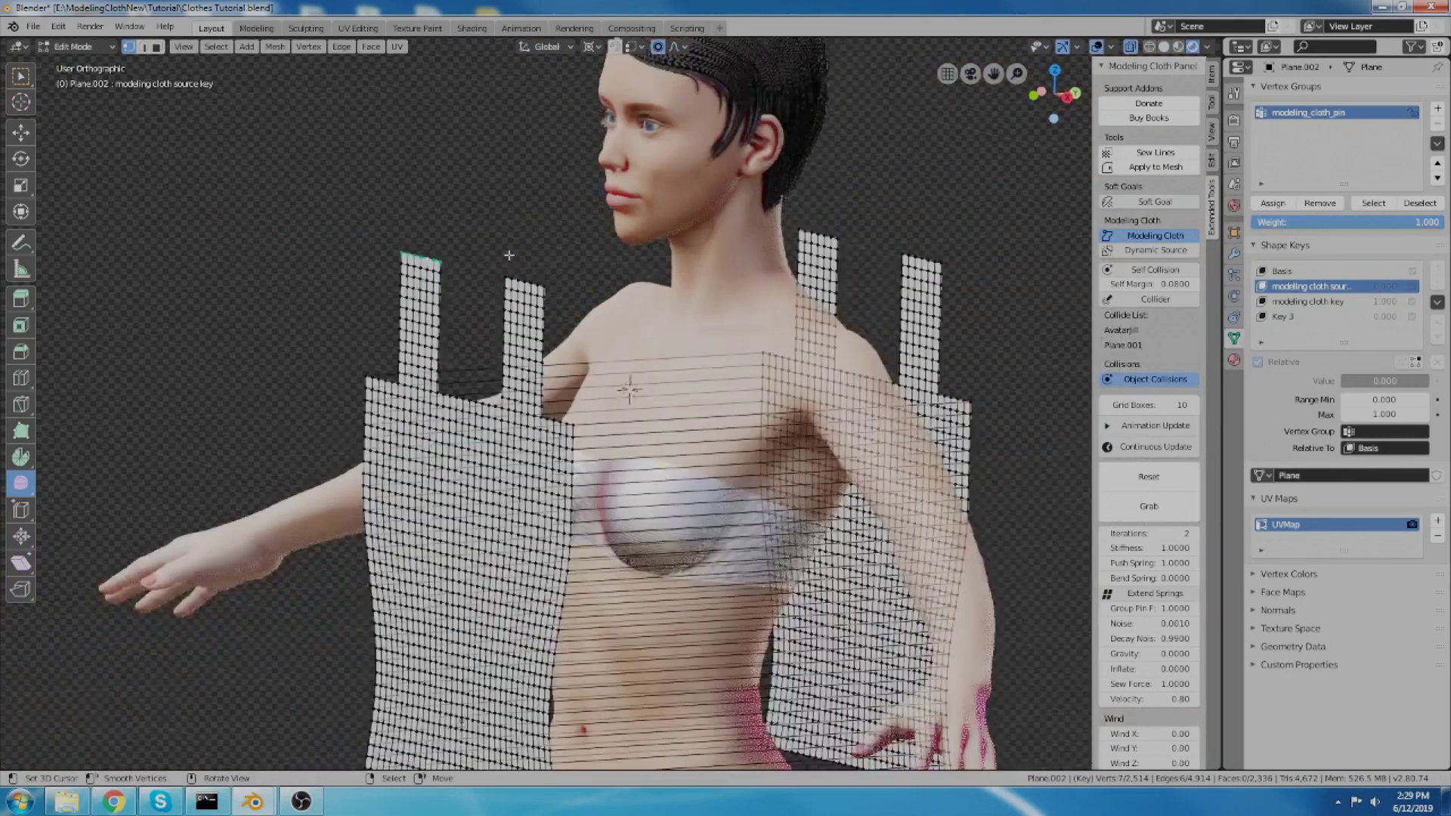
Step: Add the top edge of the matching back strap to the selection and connect the two ends with Sew Lines
scroll(740, 218, up, 5)
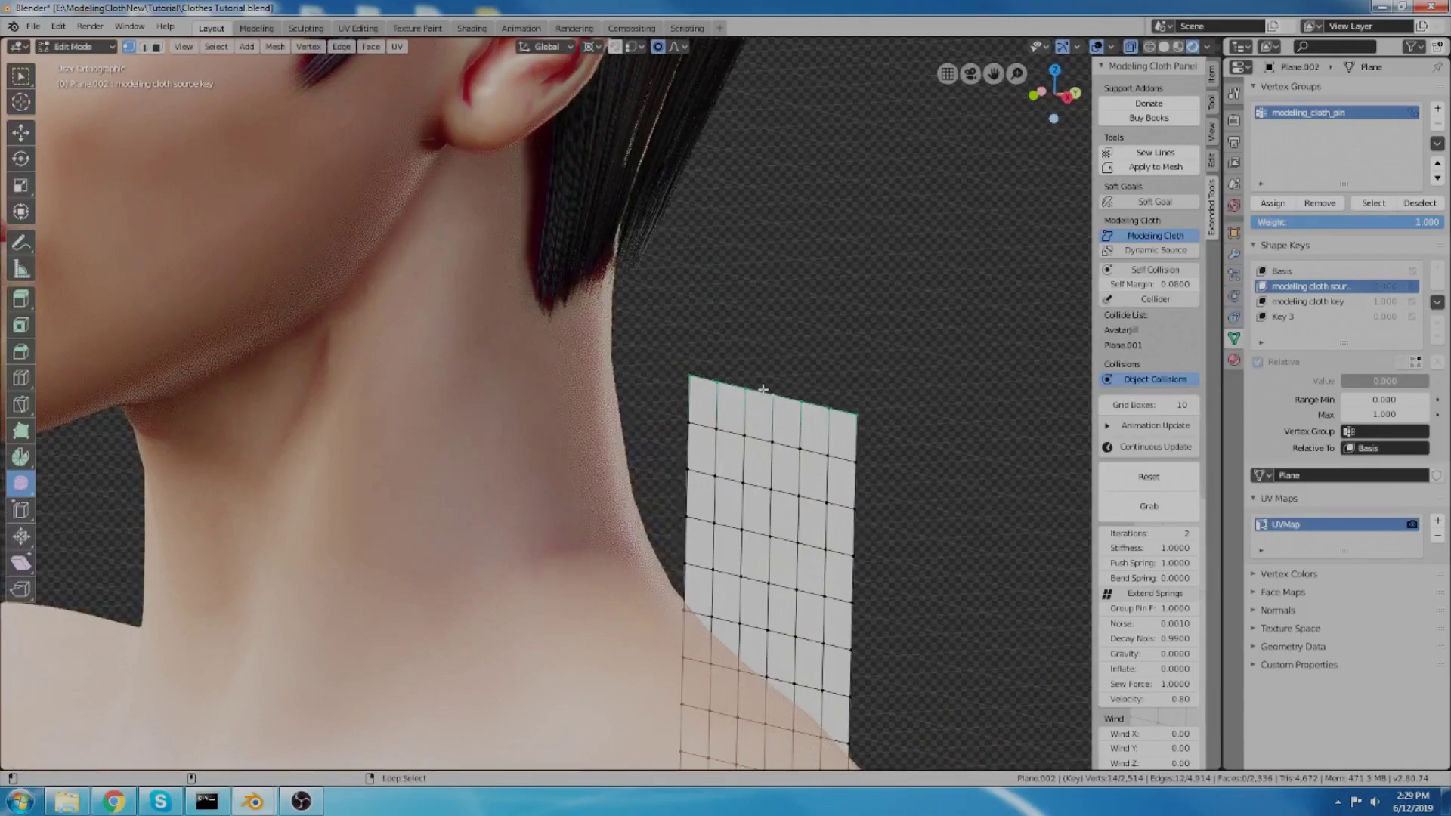
scroll(771, 355, down, 5)
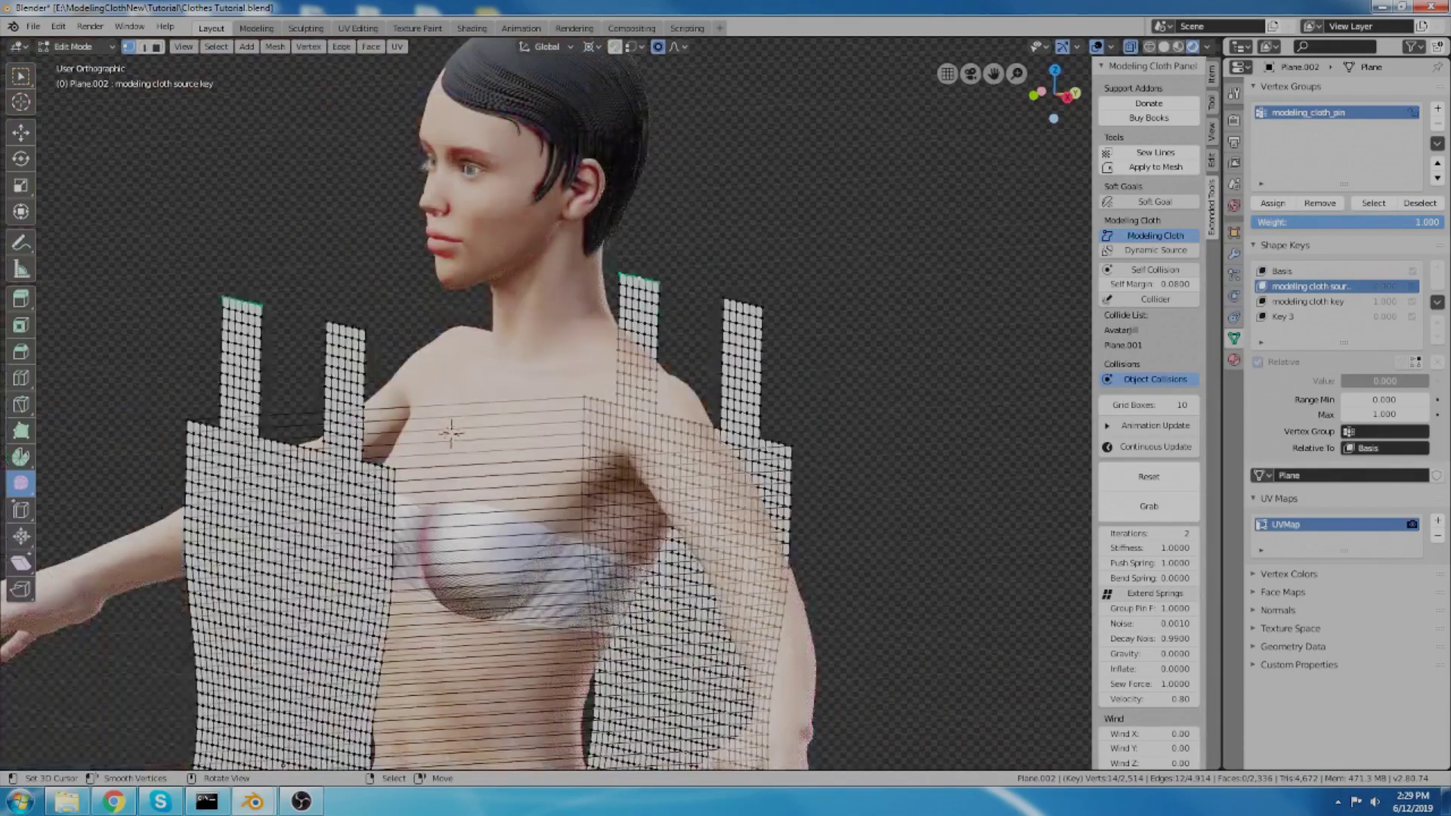
click(1167, 159)
scroll(410, 294, up, 4)
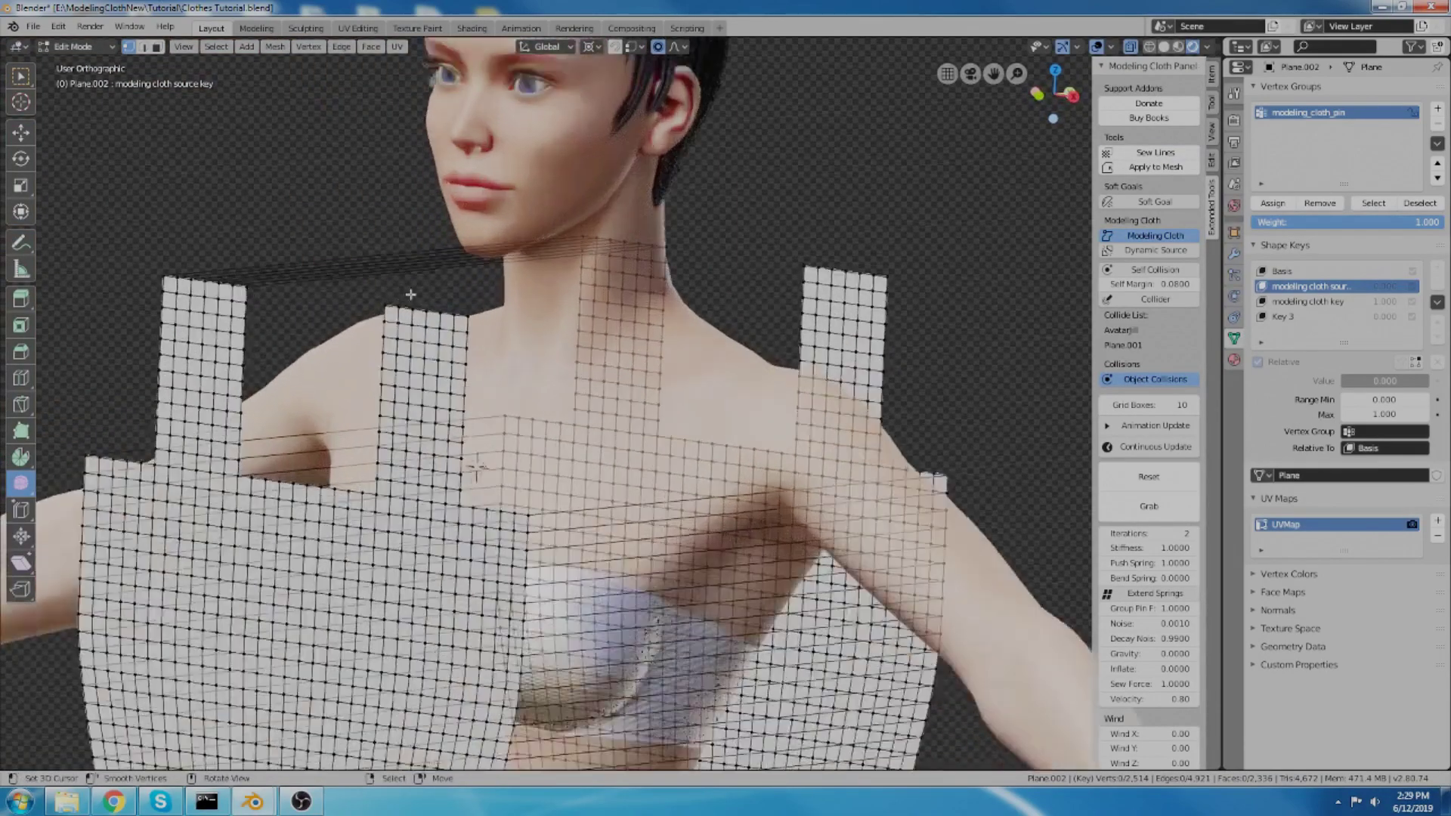
scroll(410, 294, up, 2)
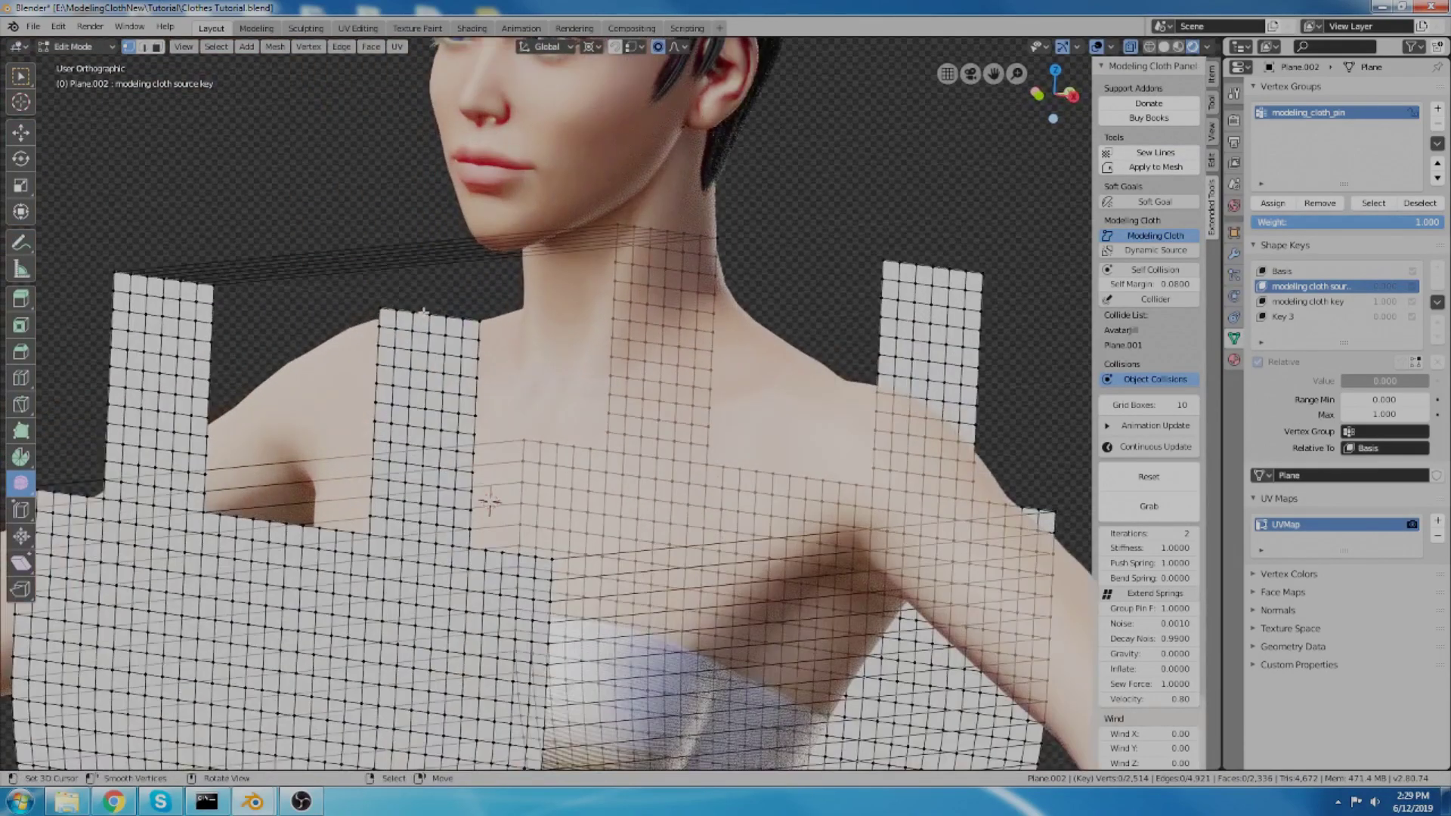
Step: Connect the top edges of the front and back straps on the avatar's left side with Sew Lines and clear the selection
alt+shift+click(944, 269)
key(alt+a)
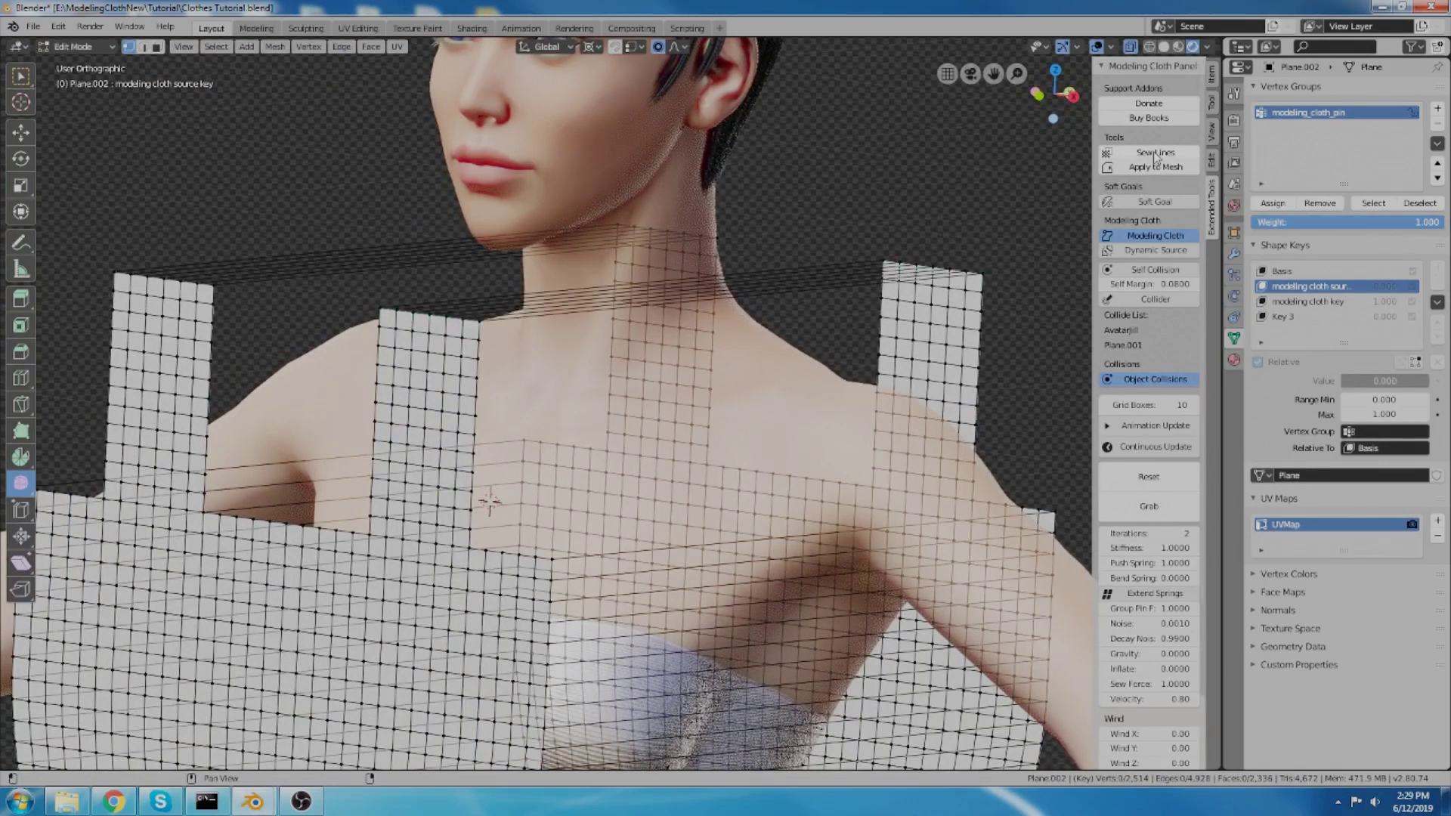
scroll(754, 242, down, 5)
middle_drag(753, 423, 680, 446)
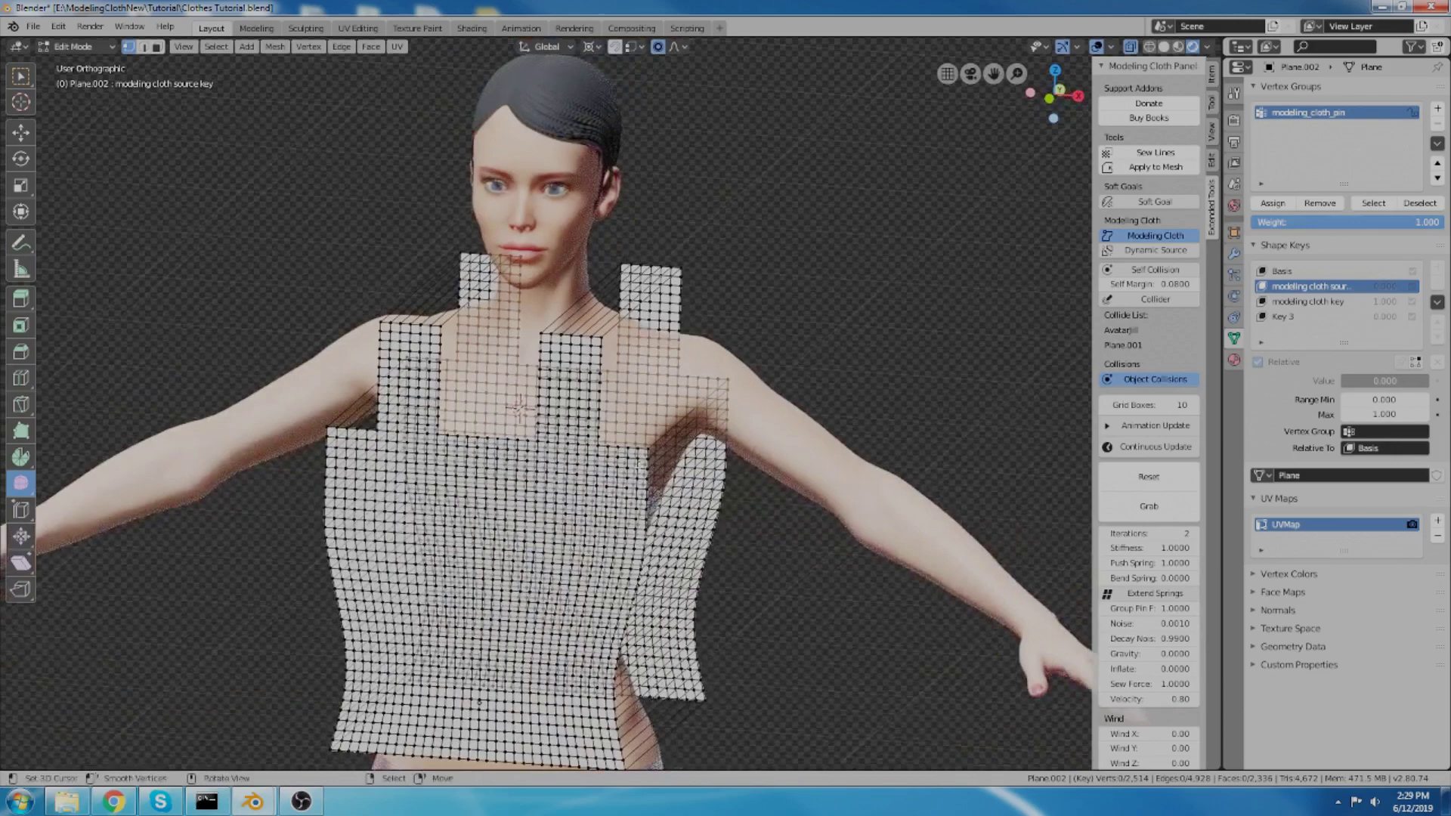
middle_drag(560, 435, 710, 455)
key(Tab)
key(Tab)
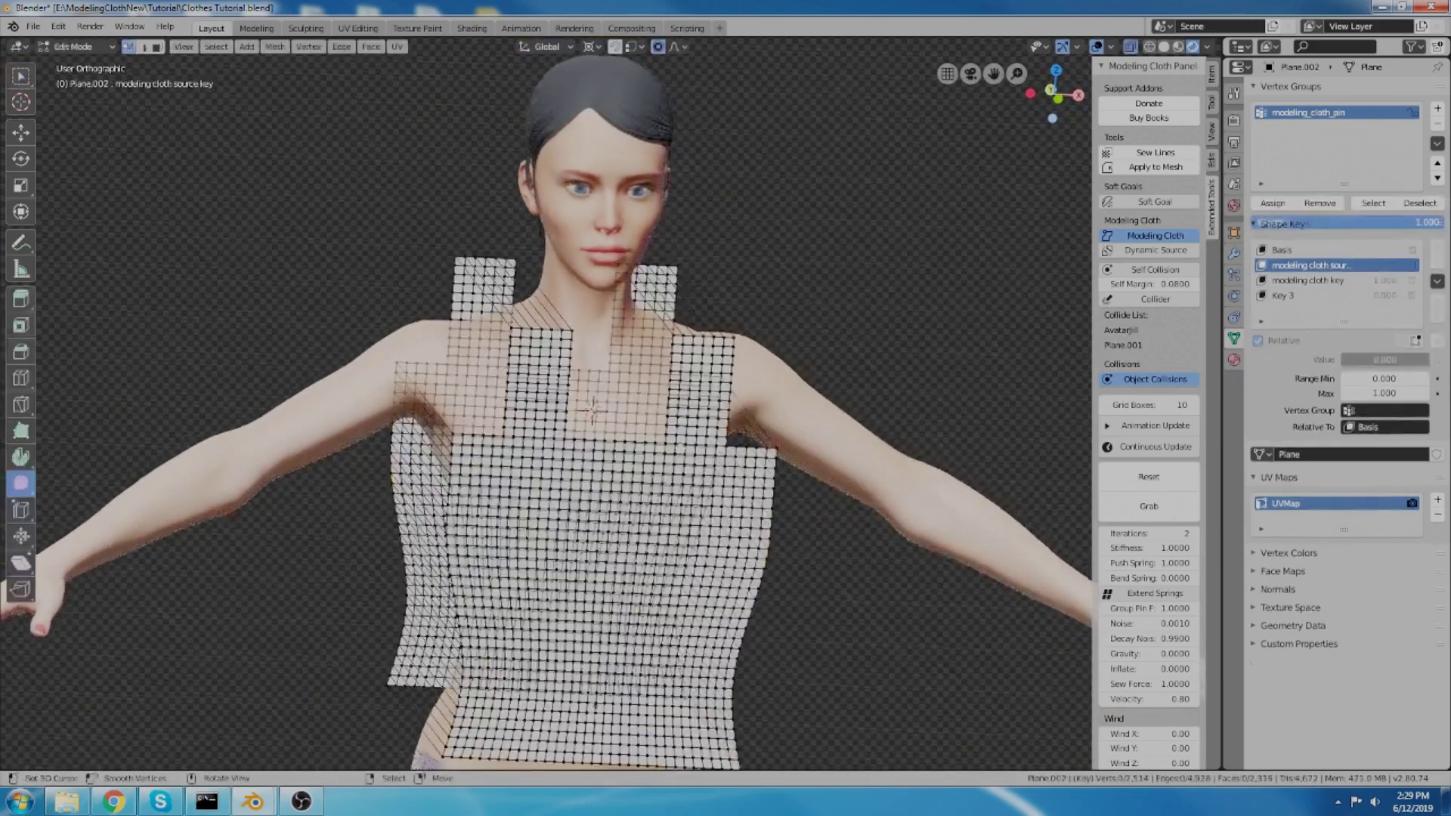
Step: In the modeling cloth source key, box-select the top edges of all four straps from the front view
key(KP_1)
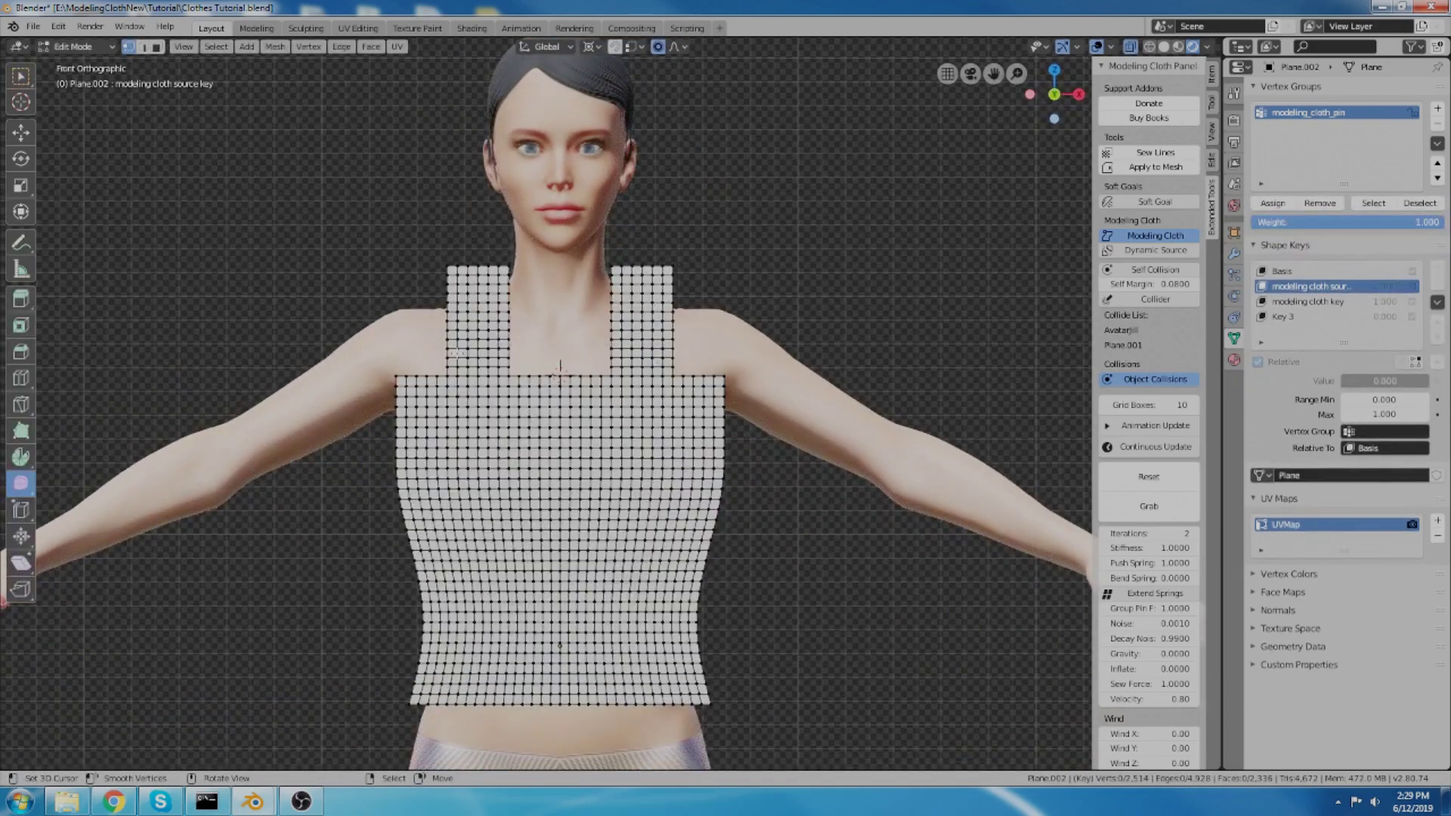
click(1308, 302)
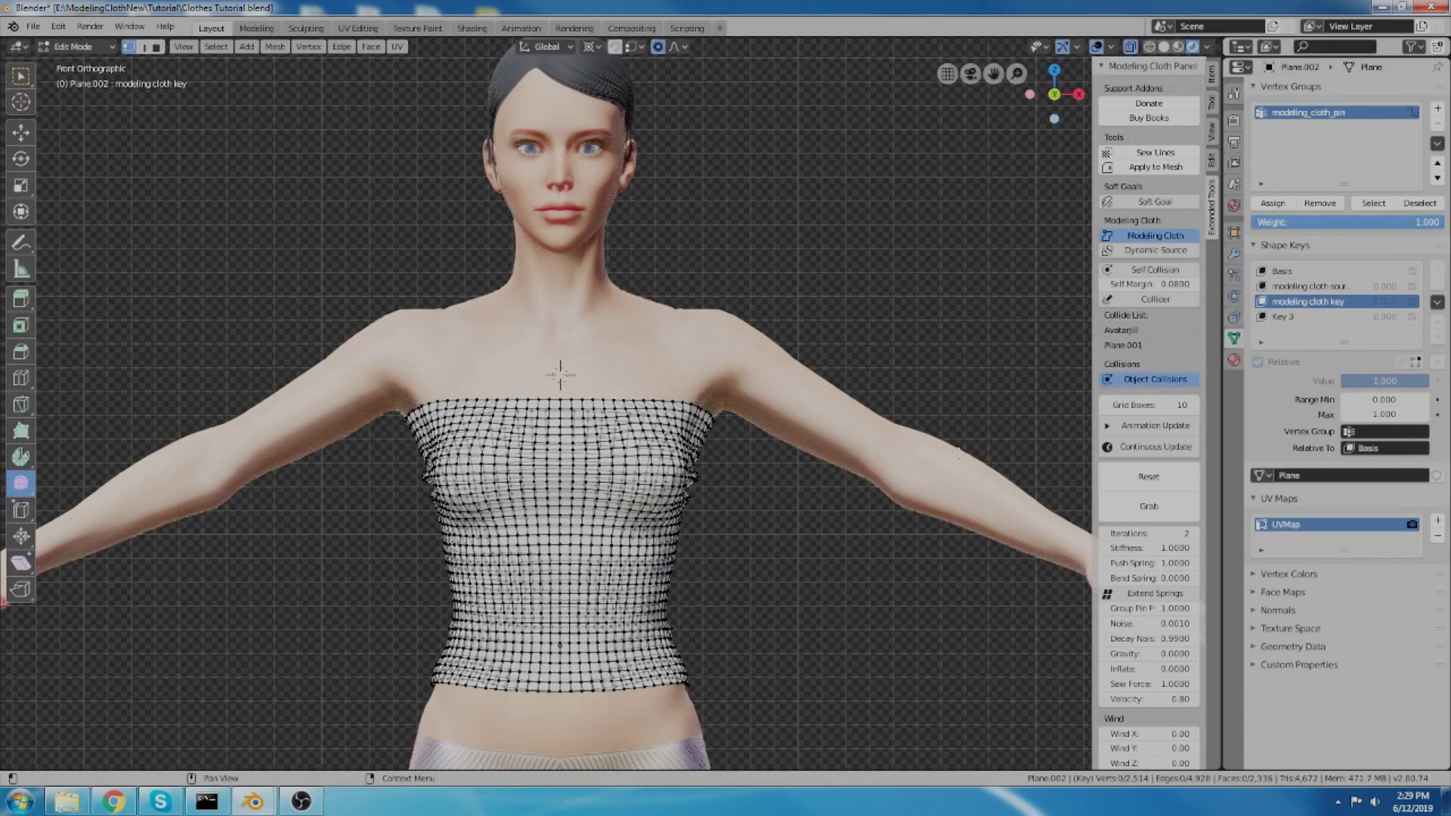
click(1296, 287)
scroll(515, 277, up, 1)
scroll(477, 255, up, 2)
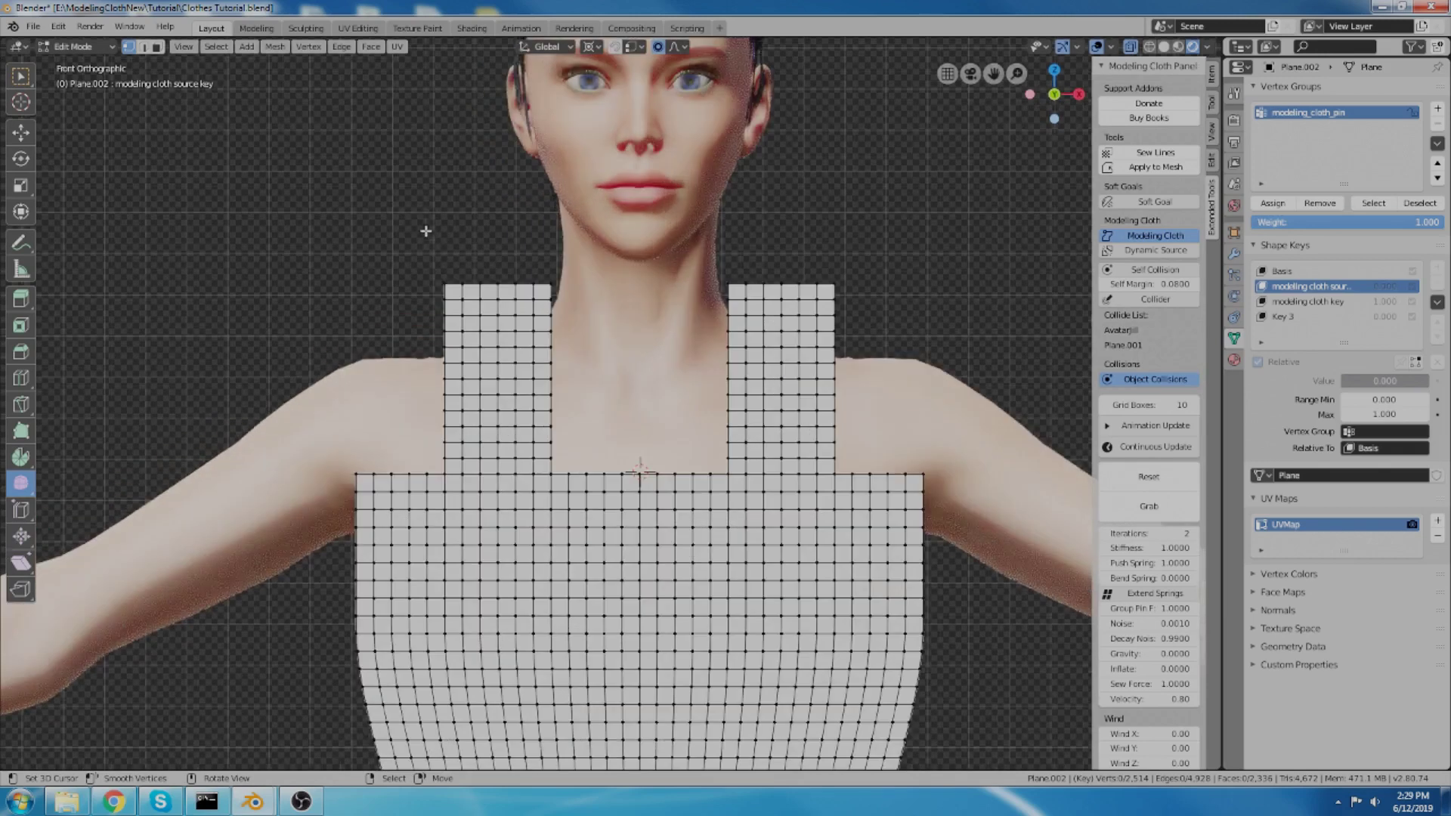
key(b)
drag(366, 169, 894, 287)
middle_drag(894, 287, 747, 328)
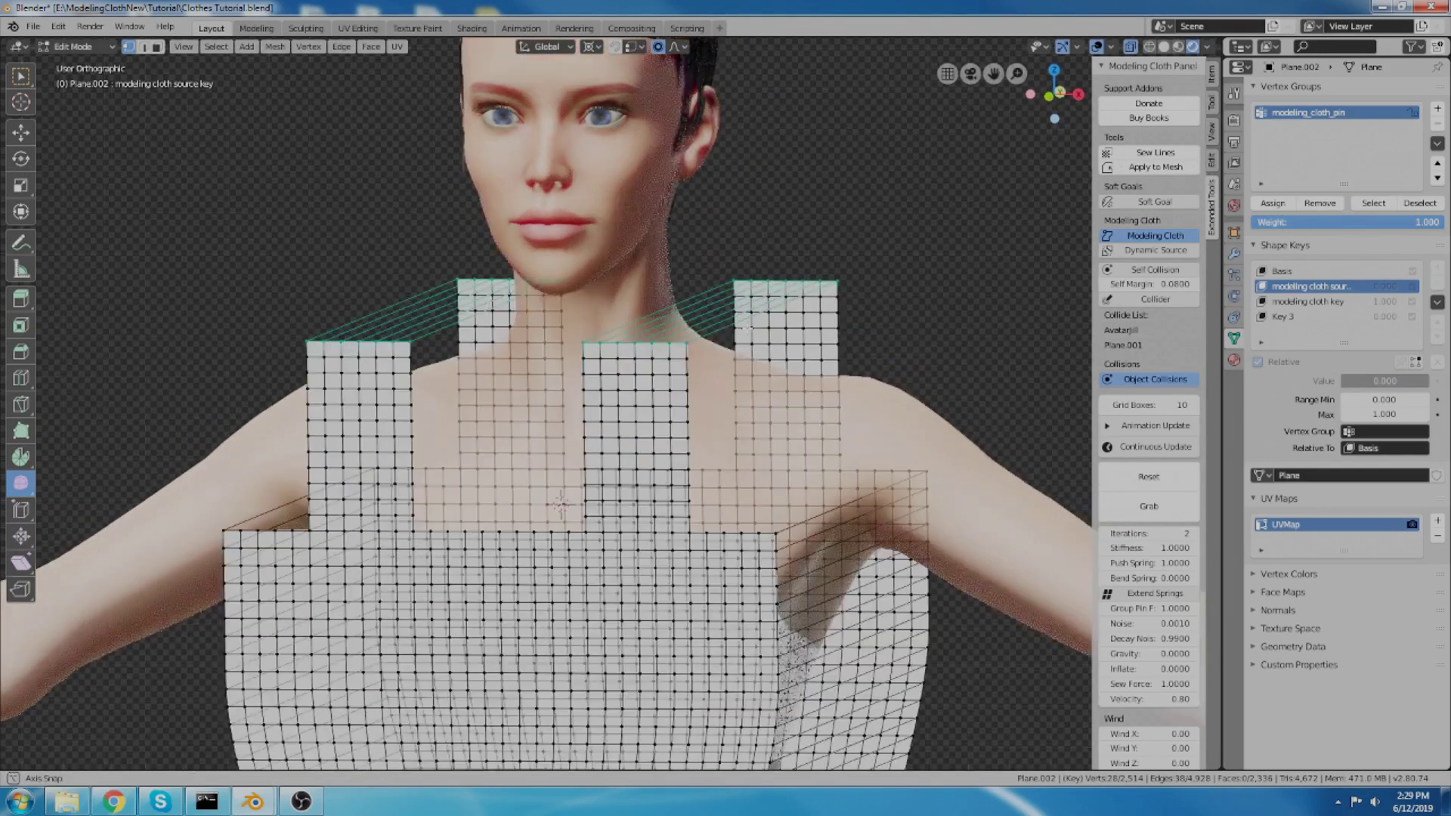
Step: Grow the selection down all four straps, then shrink it to leave out the row where they join the body
key(ctrl+KP_Add)
key(ctrl+KP_Add)
key(ctrl+KP_Add)
key(ctrl+KP_Add)
key(ctrl+KP_Add)
key(ctrl+KP_Add)
key(ctrl+KP_Add)
key(ctrl+KP_Add)
key(ctrl+KP_Add)
key(ctrl+KP_Add)
key(ctrl+KP_Add)
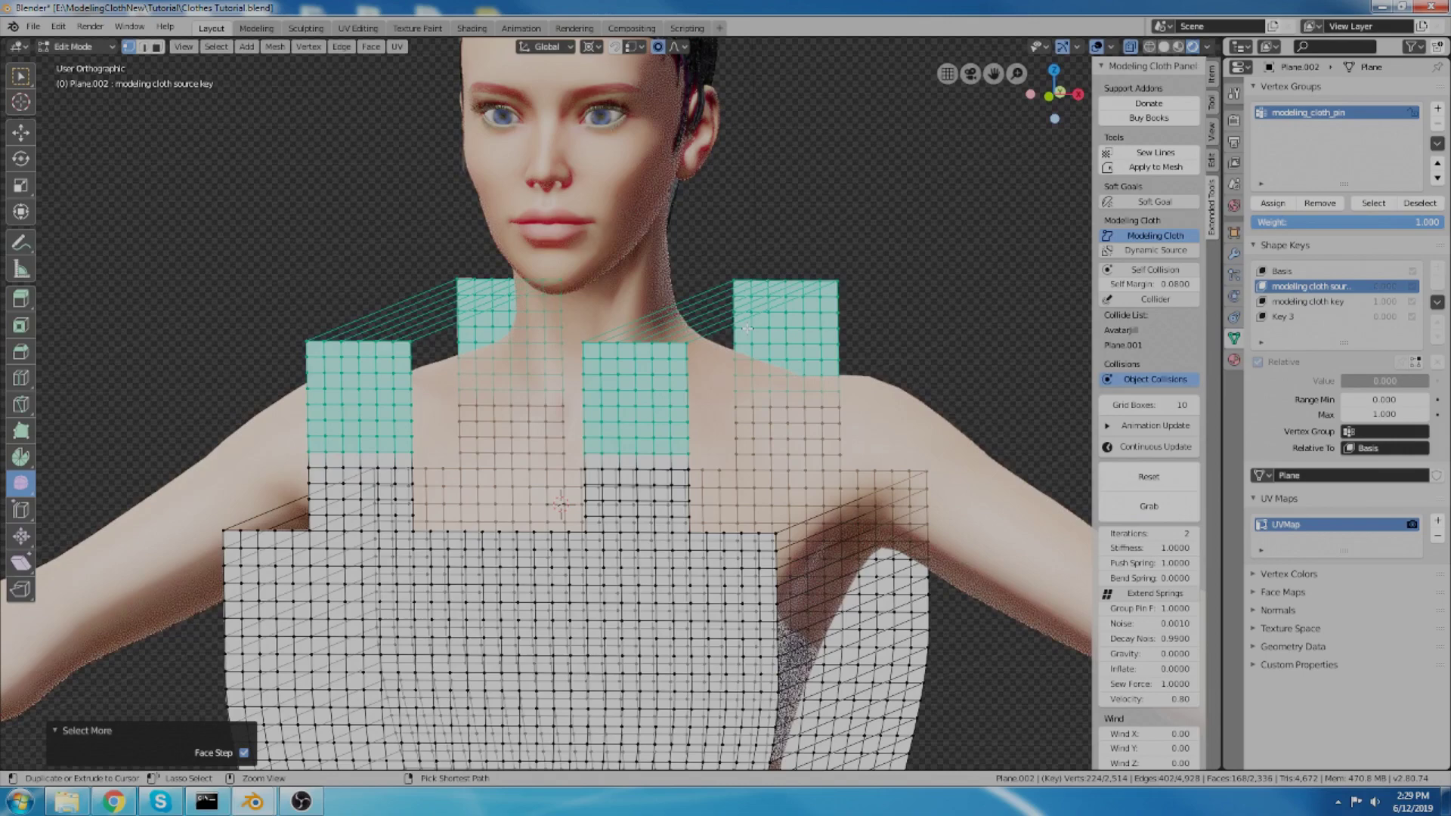
key(ctrl+KP_Add)
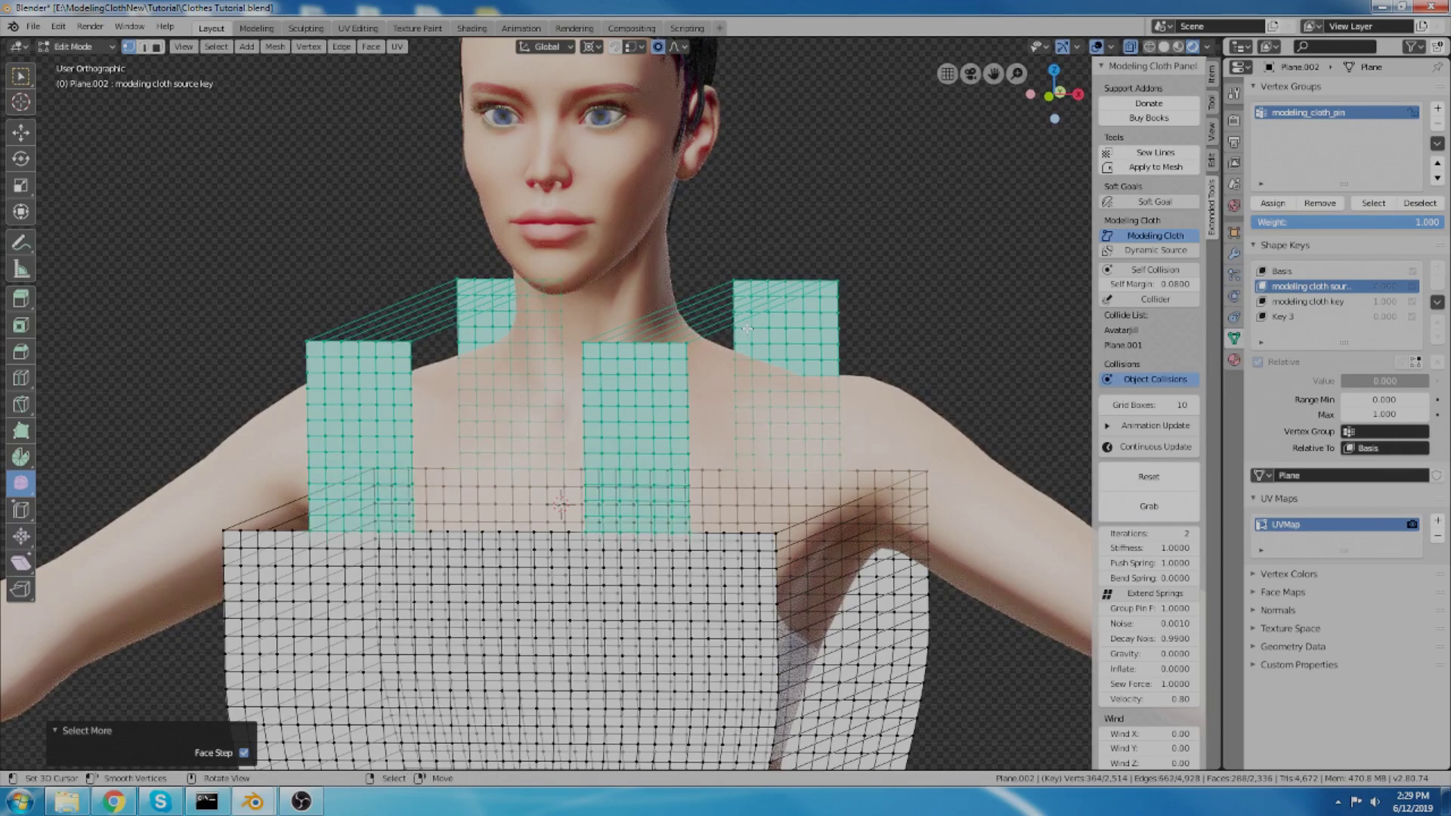
middle_drag(742, 254, 780, 407)
key(ctrl+KP_Add)
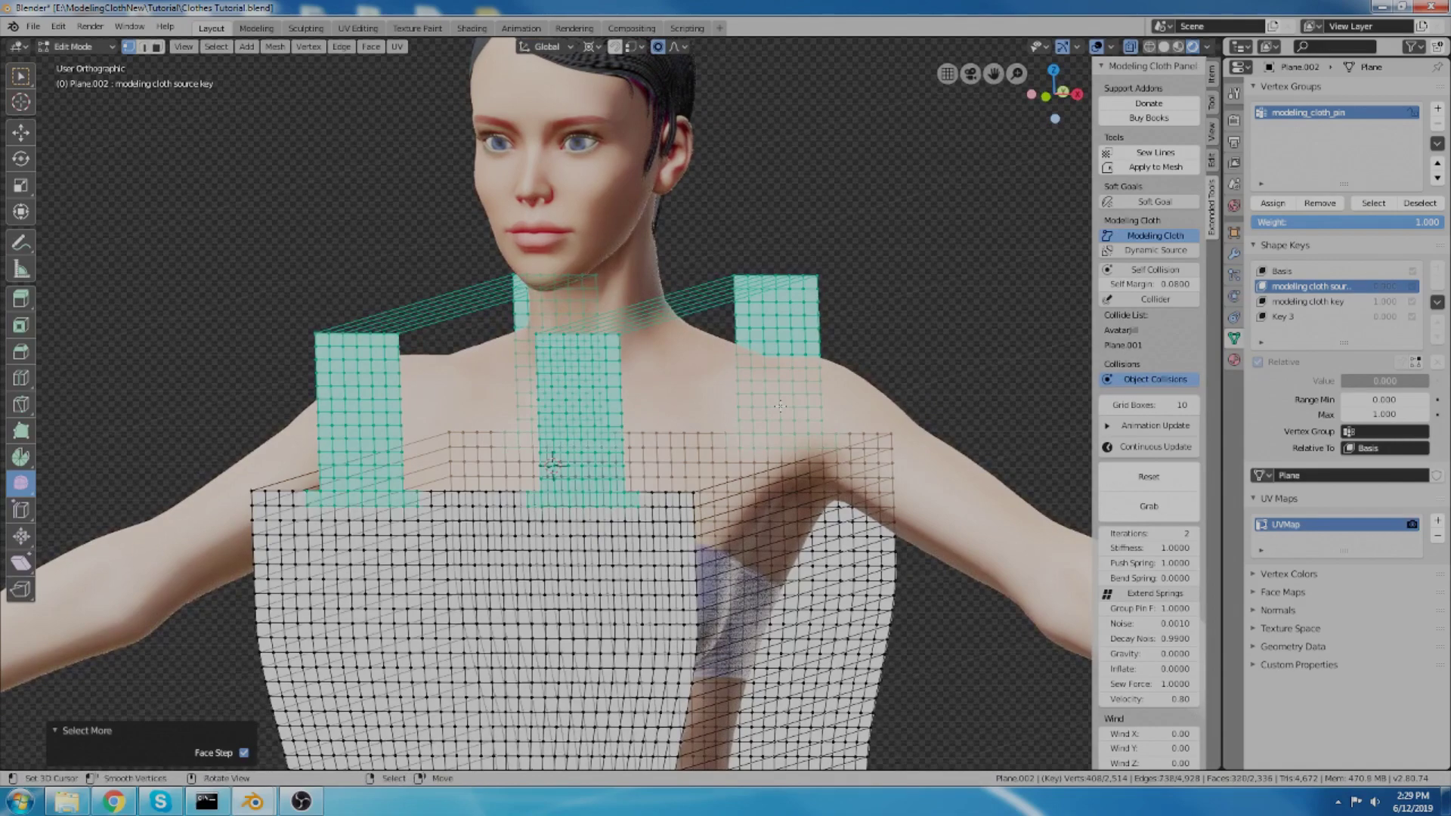
key(ctrl+KP_Subtract)
key(ctrl+KP_Subtract)
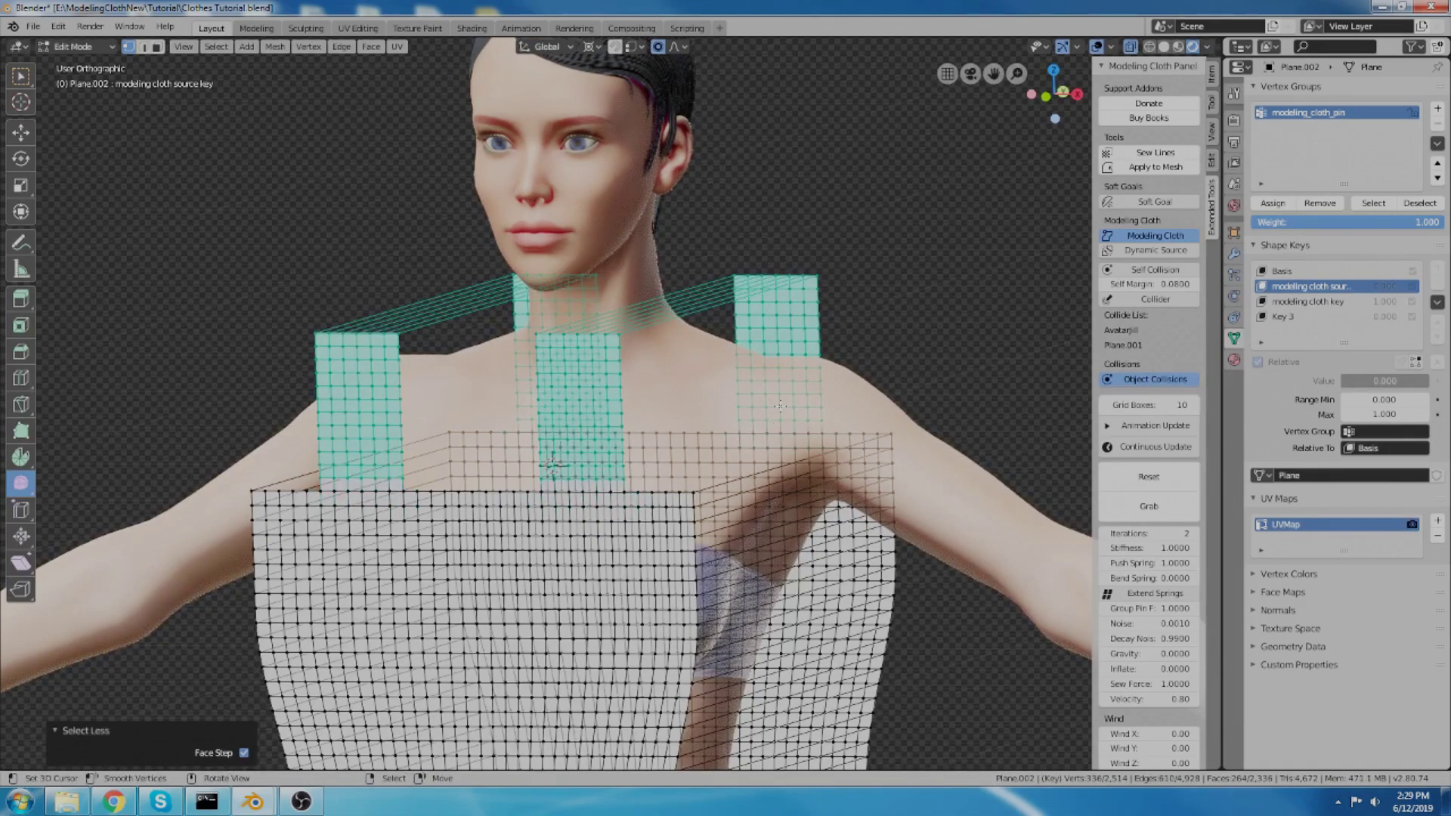
middle_drag(780, 407, 707, 393)
scroll(711, 397, up, 1)
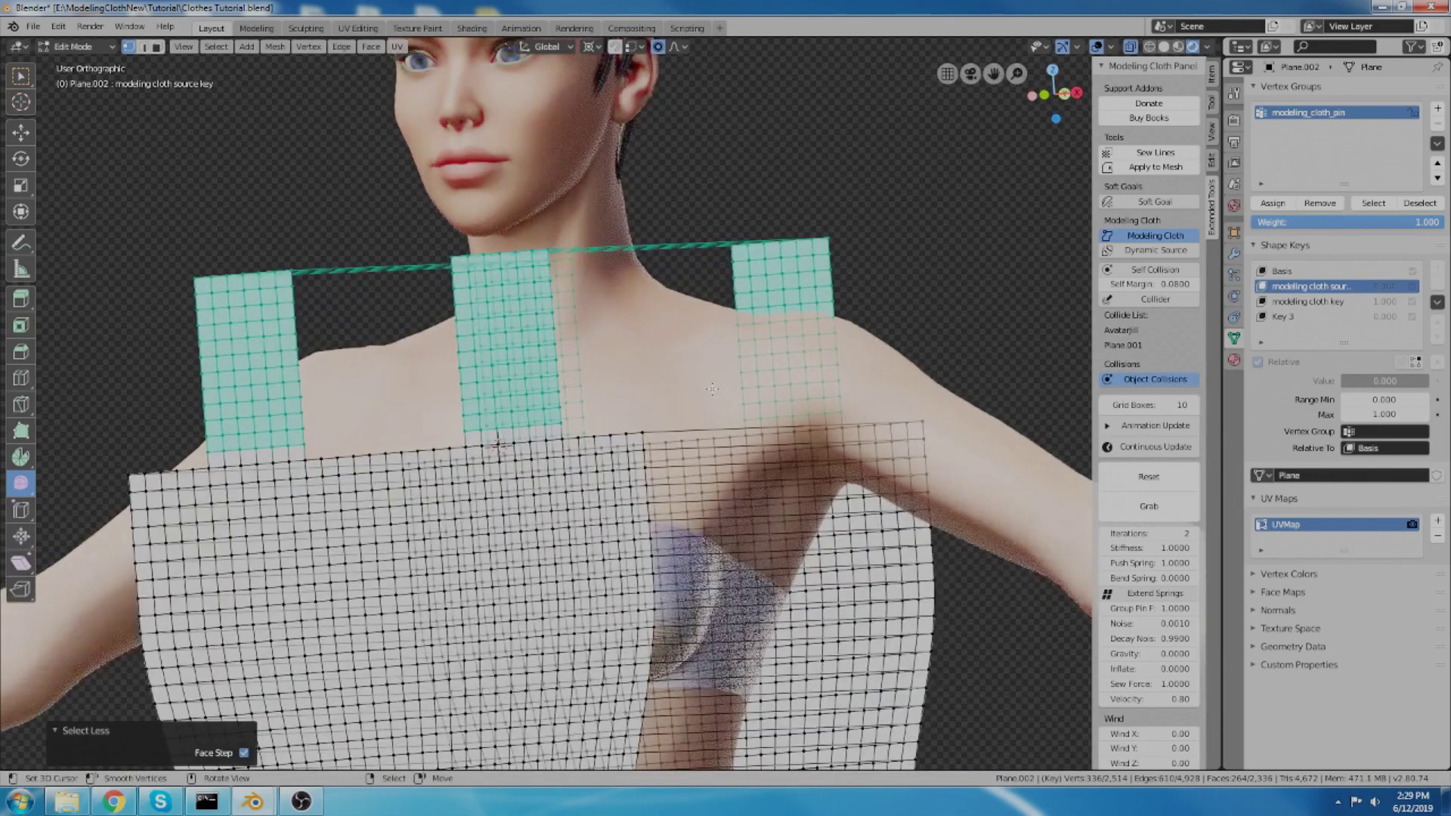
Step: Copy the selected strap shape into the modeling cloth key with Blend From Shape, using modeling cloth source key at 1.000
click(1294, 301)
key(F3)
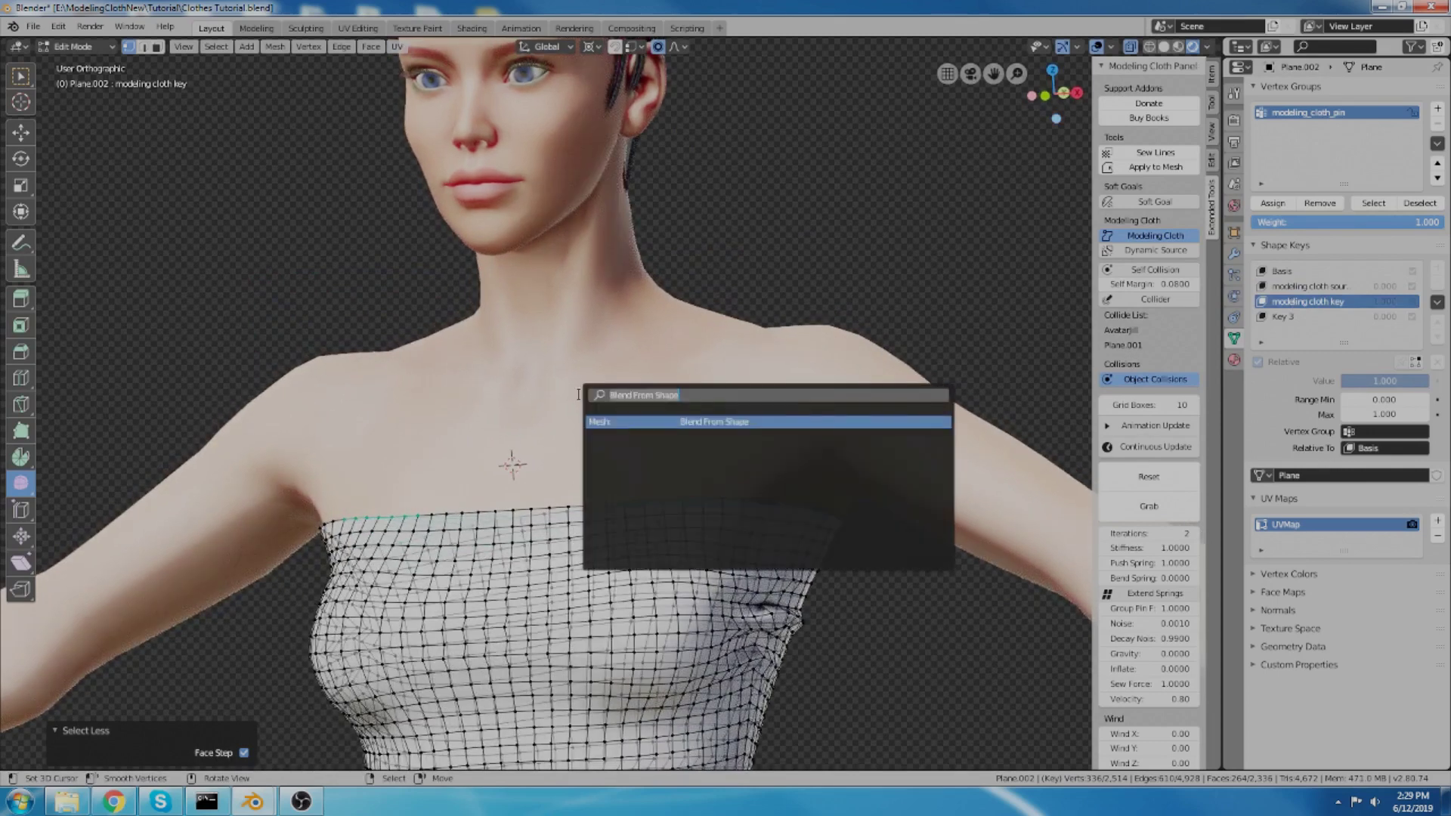
key(Return)
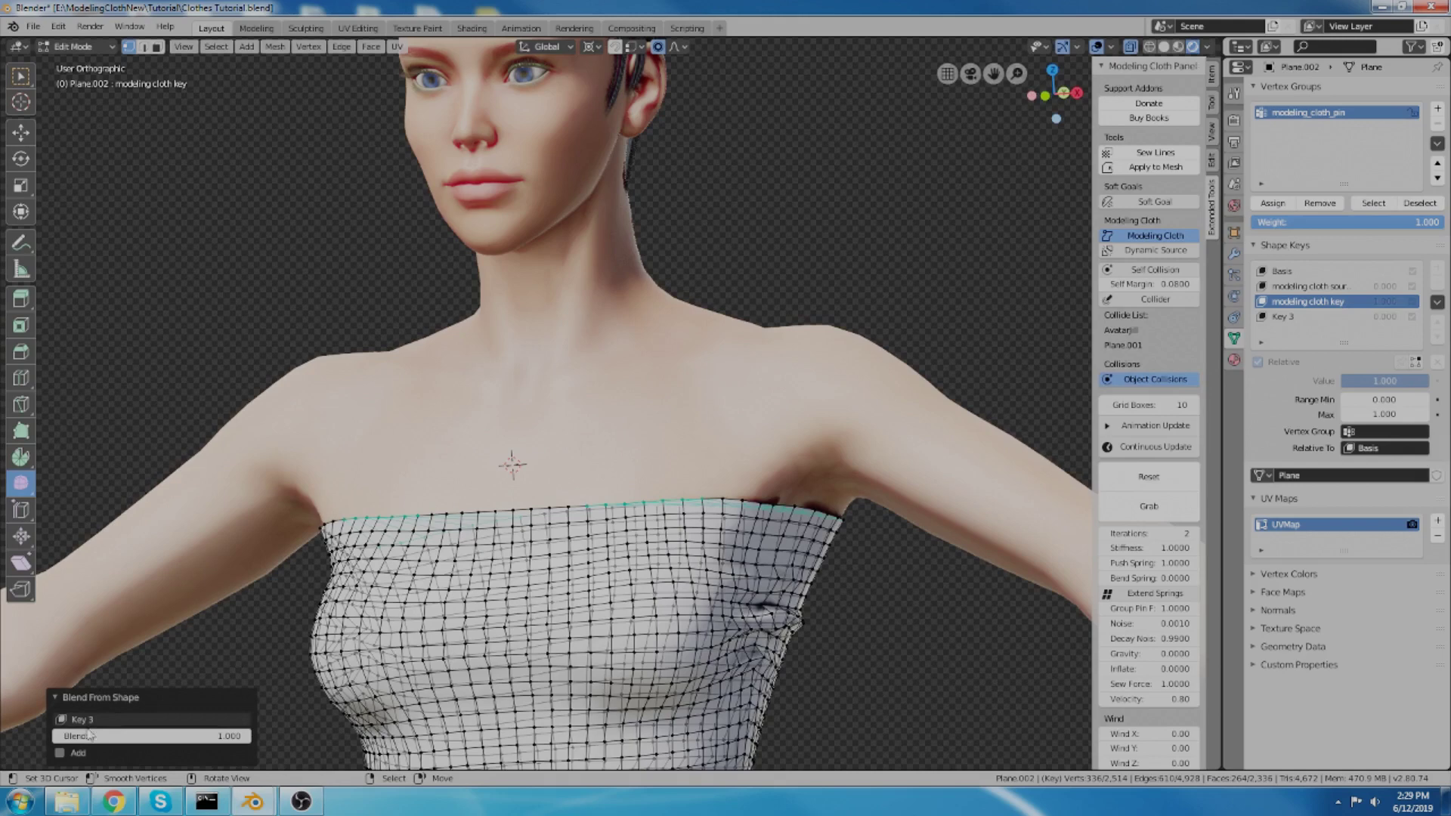
click(81, 720)
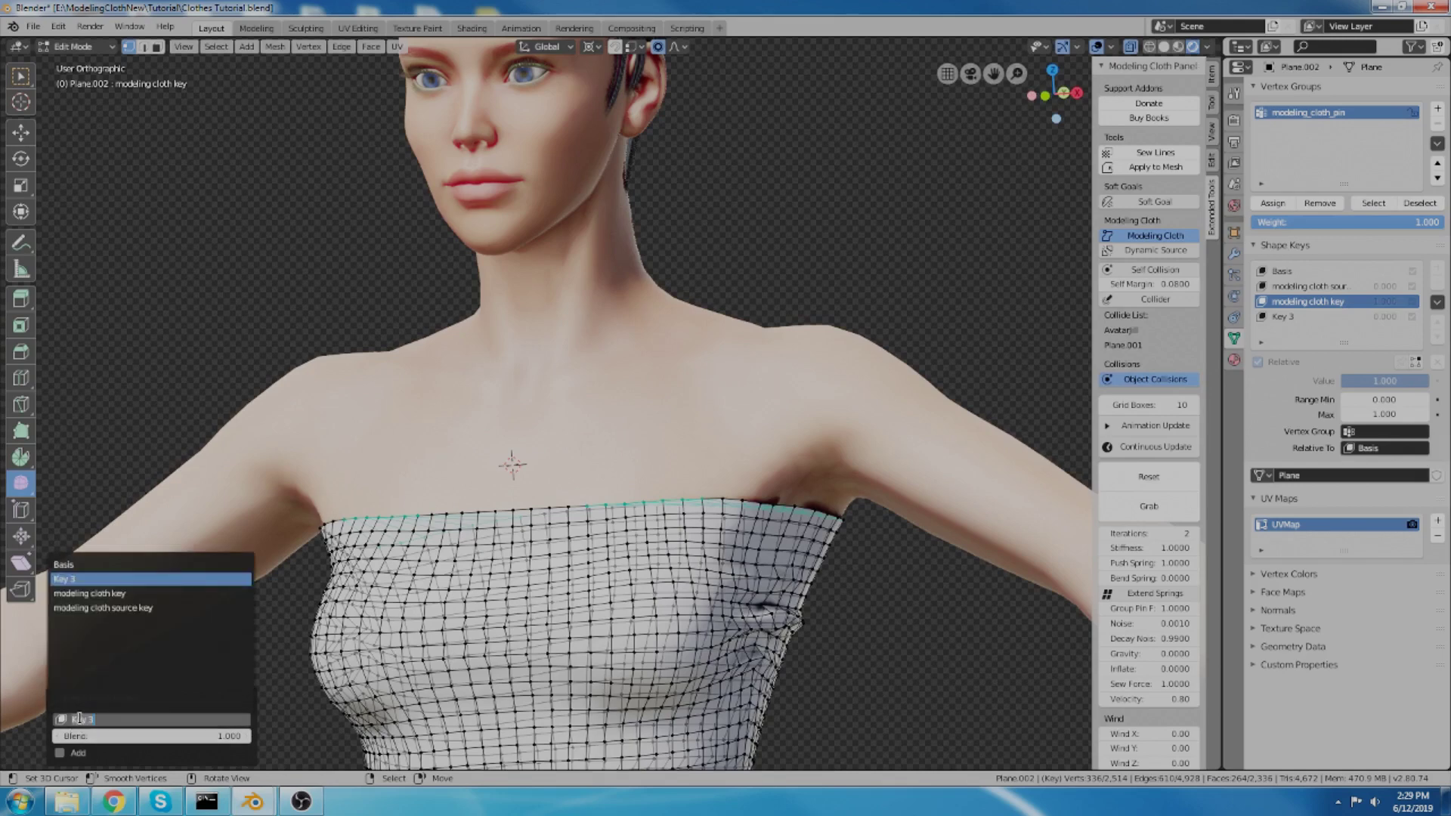
click(124, 609)
middle_drag(623, 481, 553, 462)
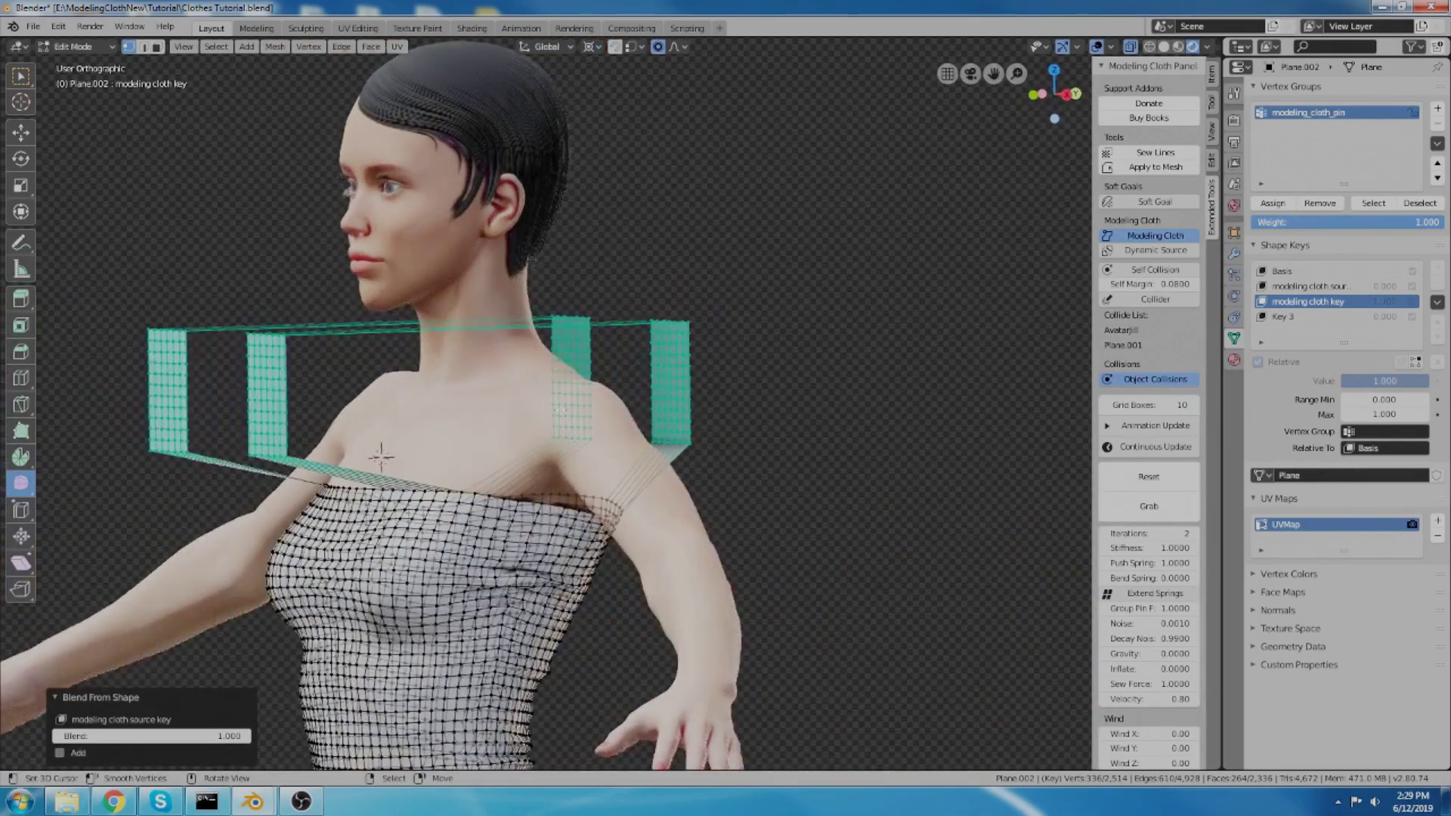
Step: Check the blended straps in Object Mode and try simulating them with Continuous Update
key(Tab)
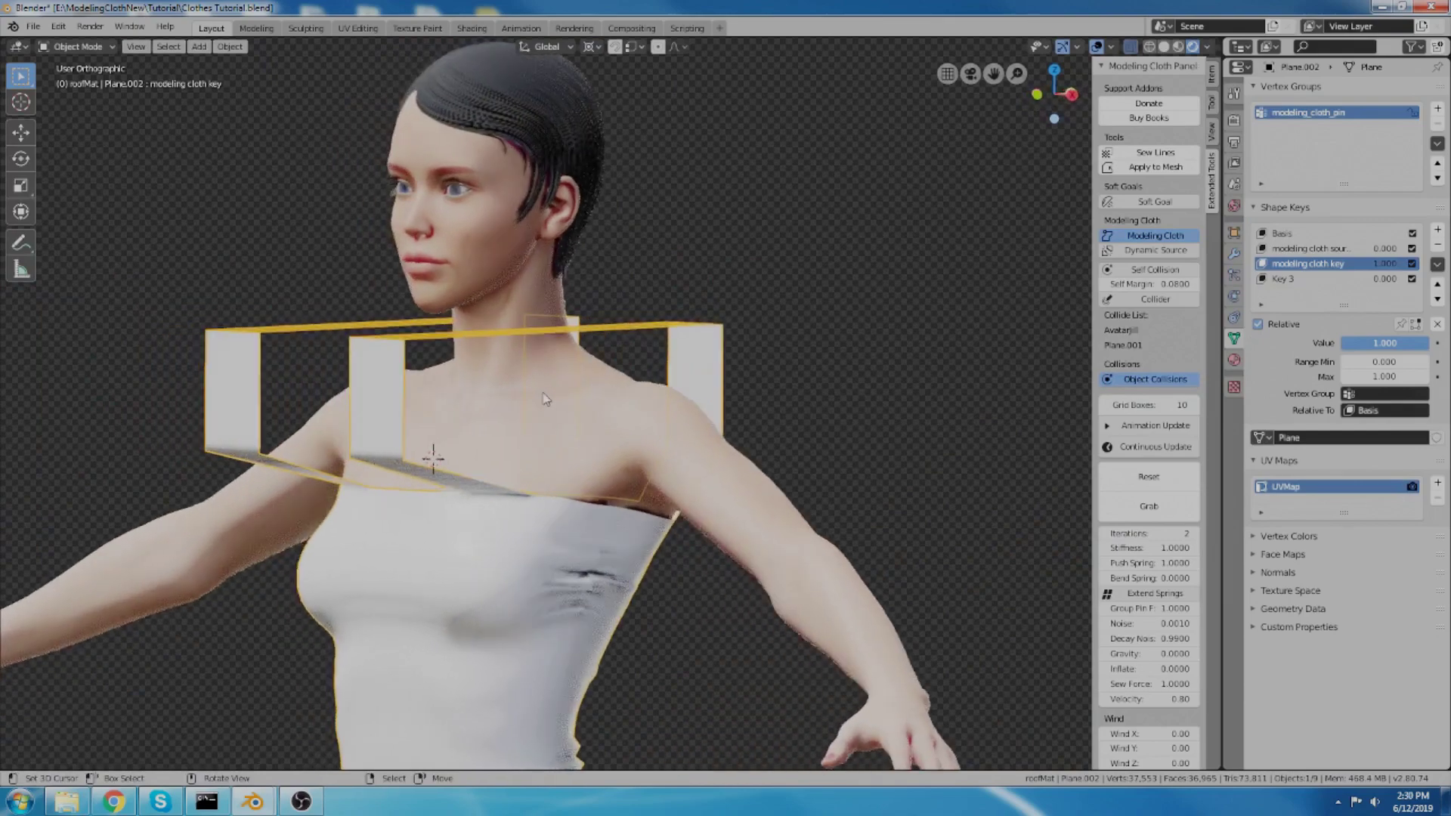
middle_drag(550, 412, 725, 376)
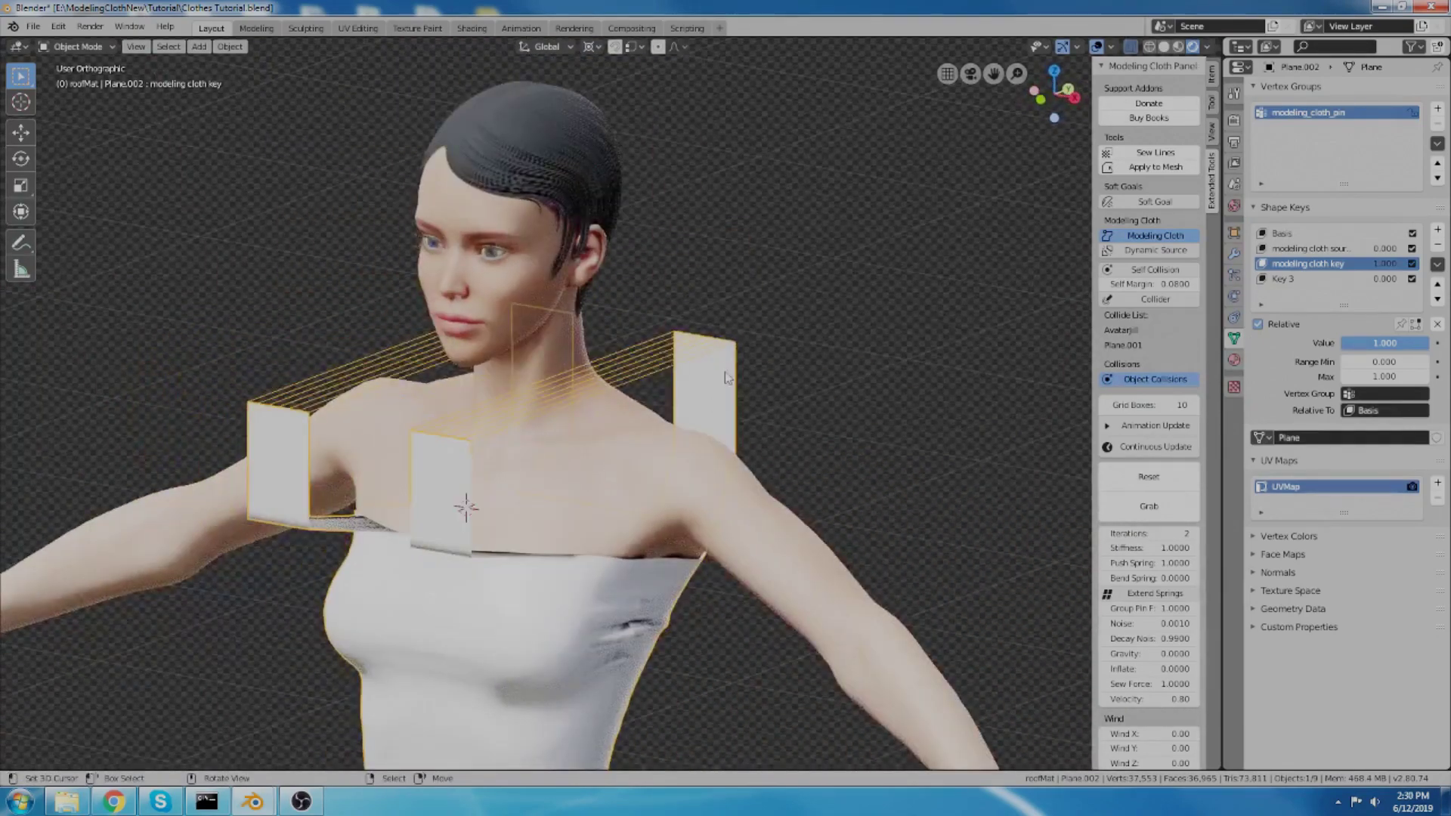
middle_drag(419, 525, 544, 502)
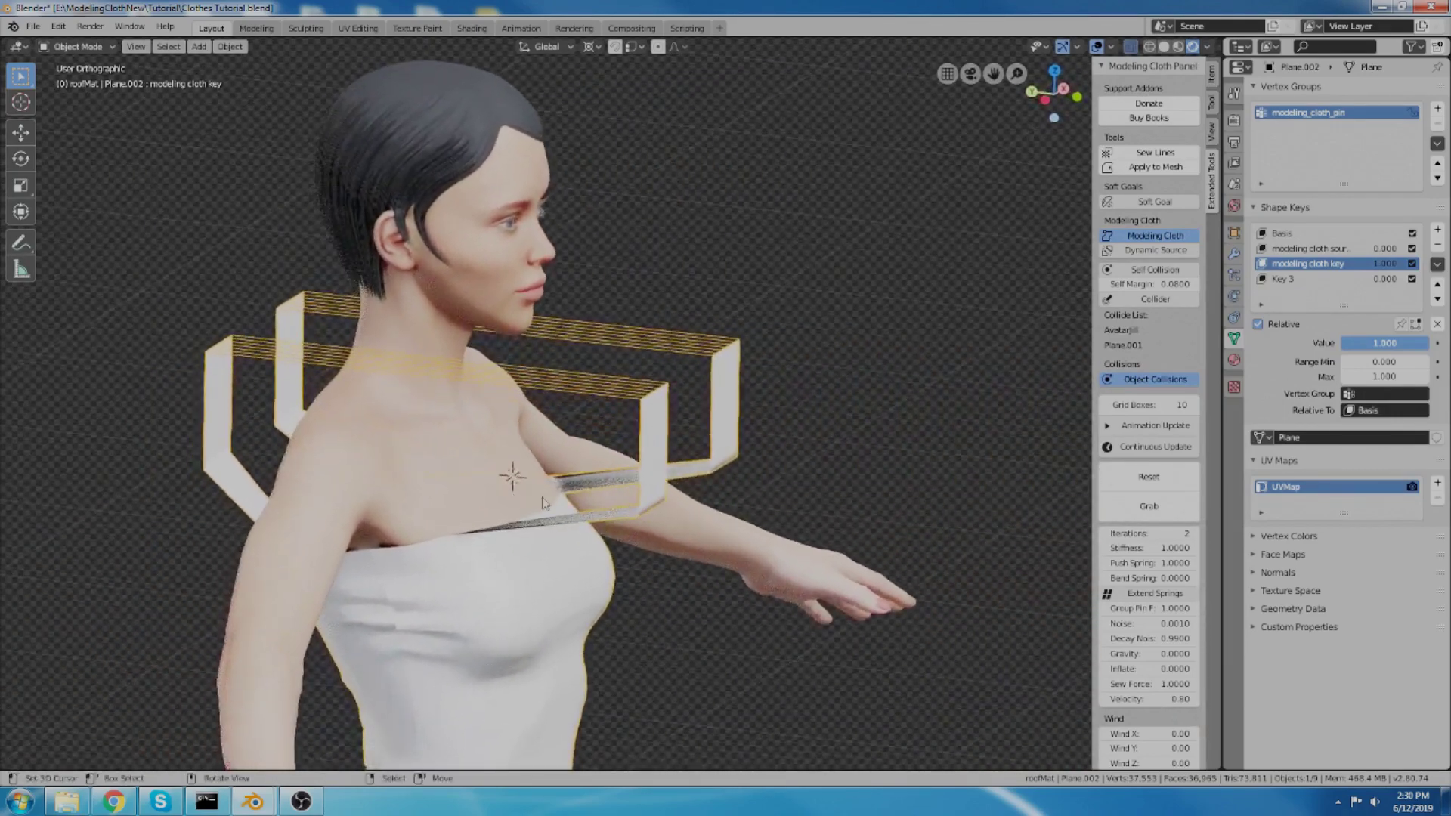
middle_drag(742, 497, 369, 499)
scroll(375, 264, up, 2)
middle_drag(376, 266, 477, 366)
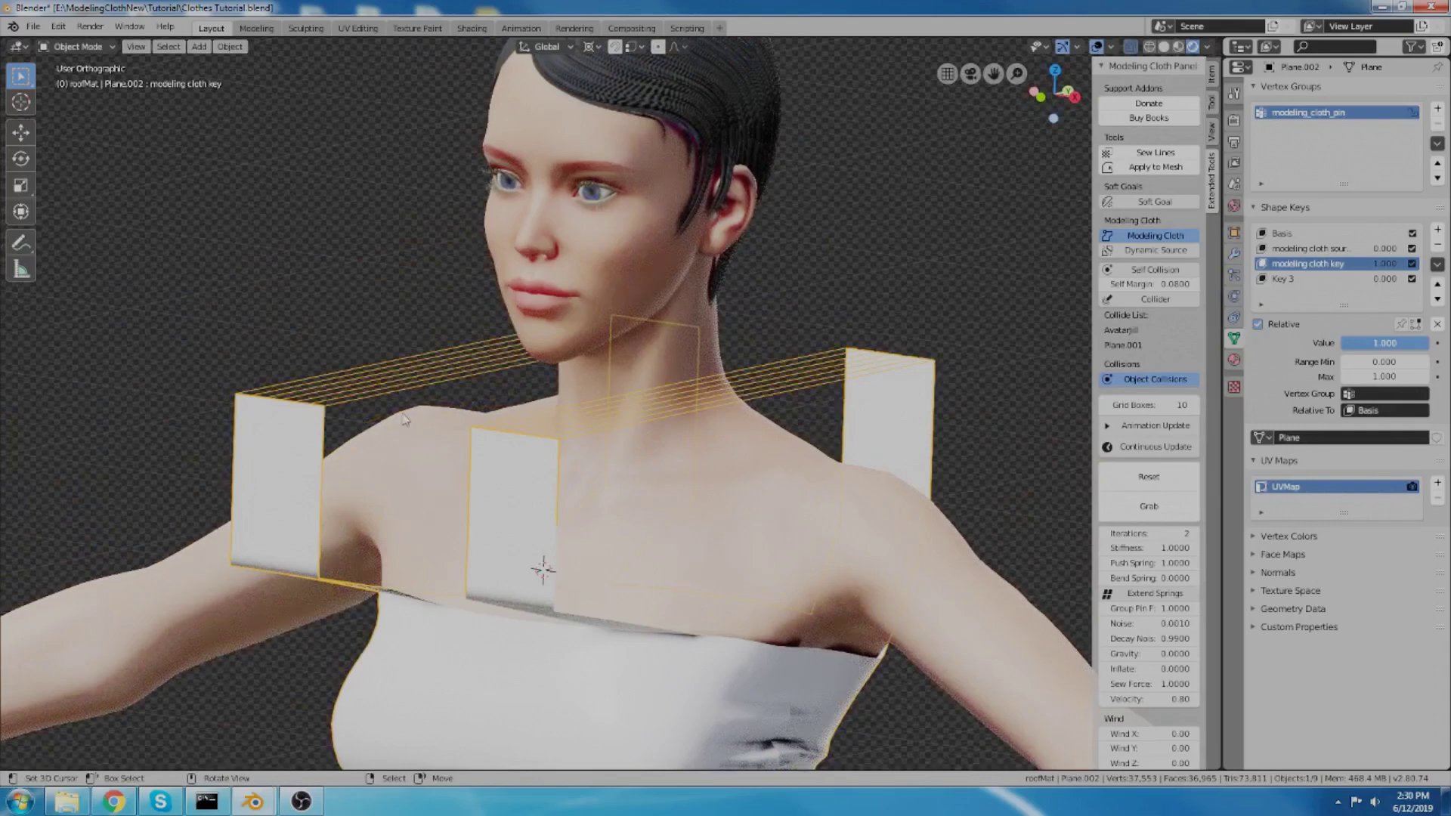
middle_drag(534, 453, 605, 451)
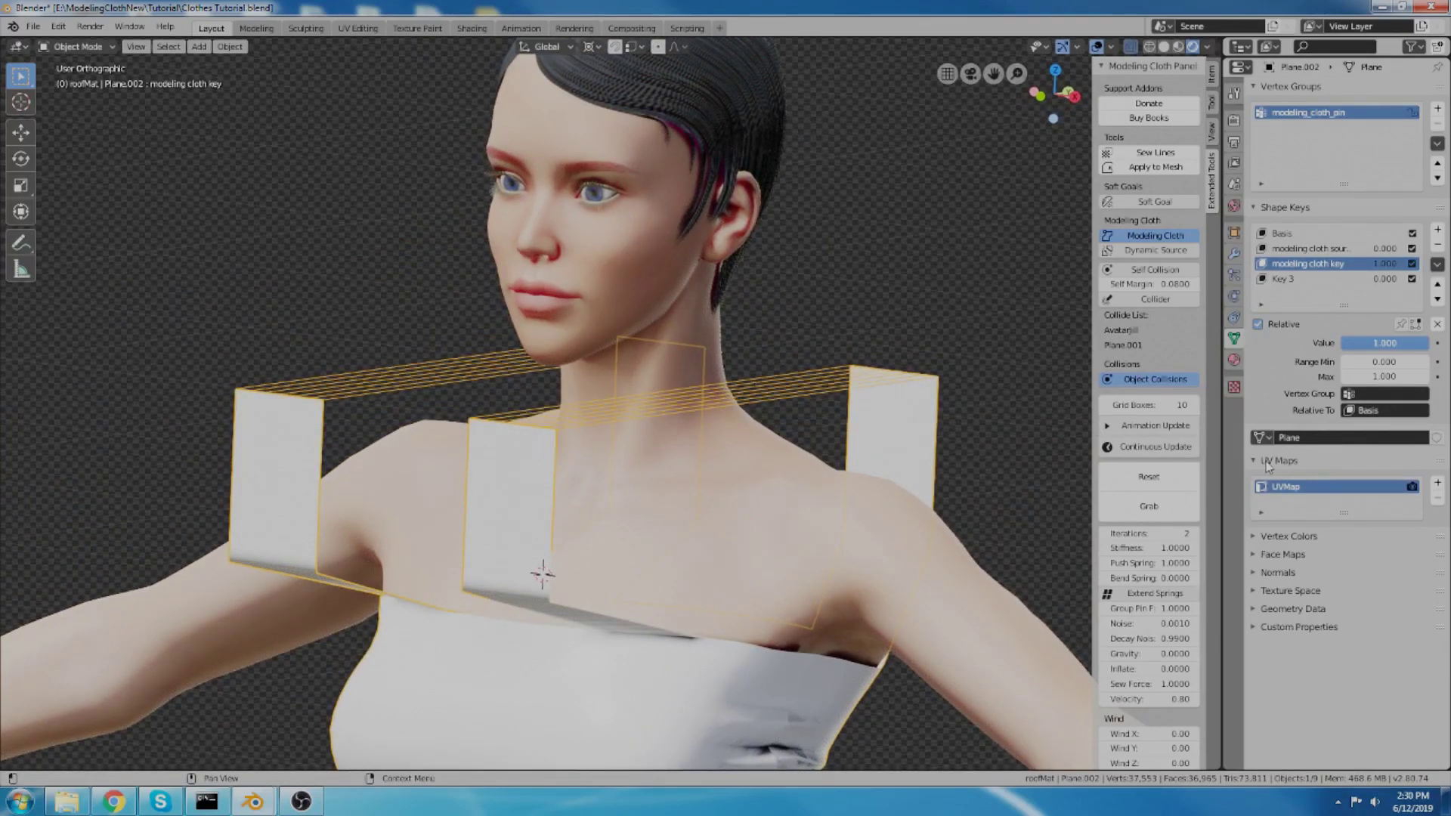
click(1154, 448)
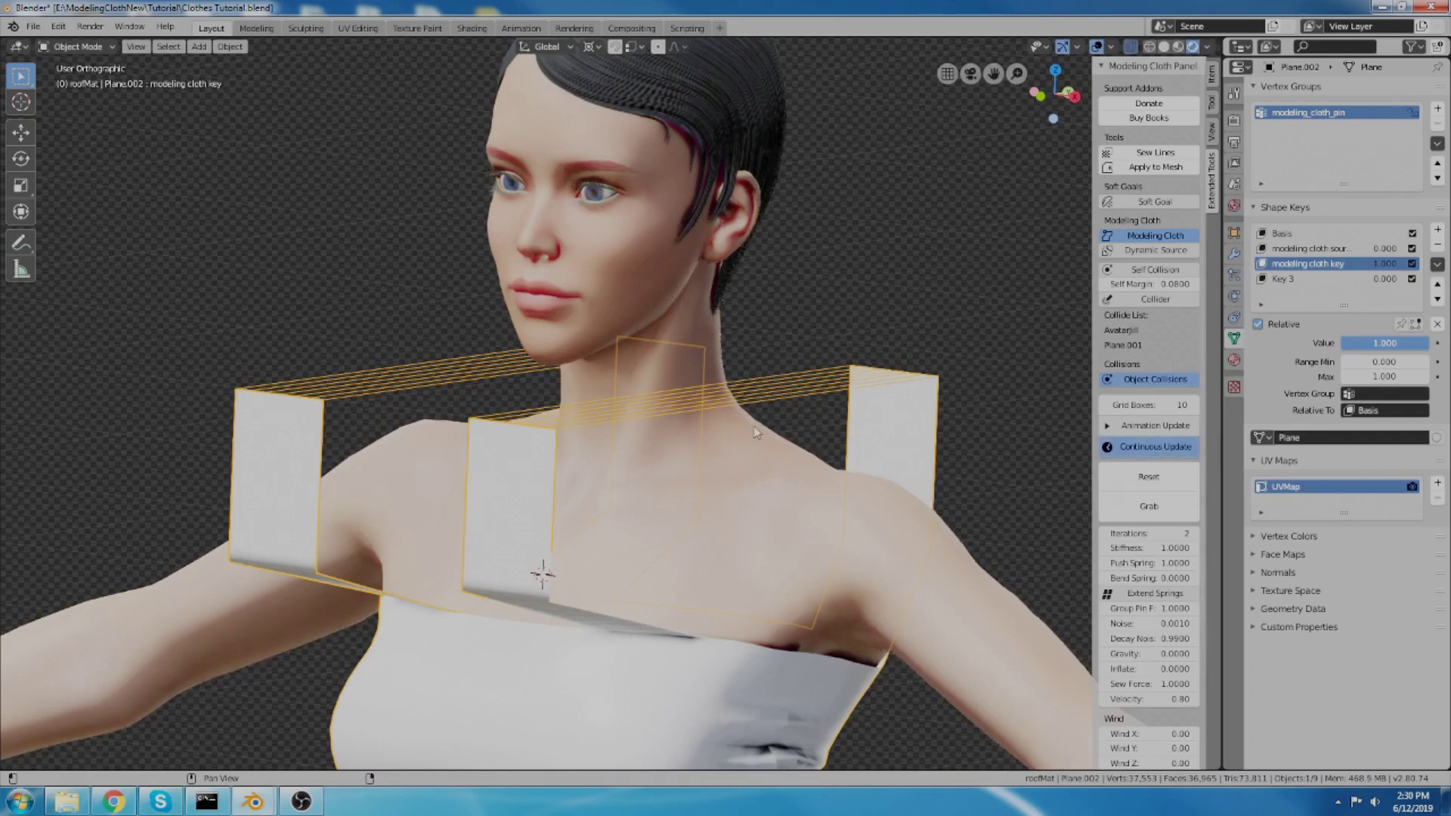
middle_drag(755, 432, 743, 422)
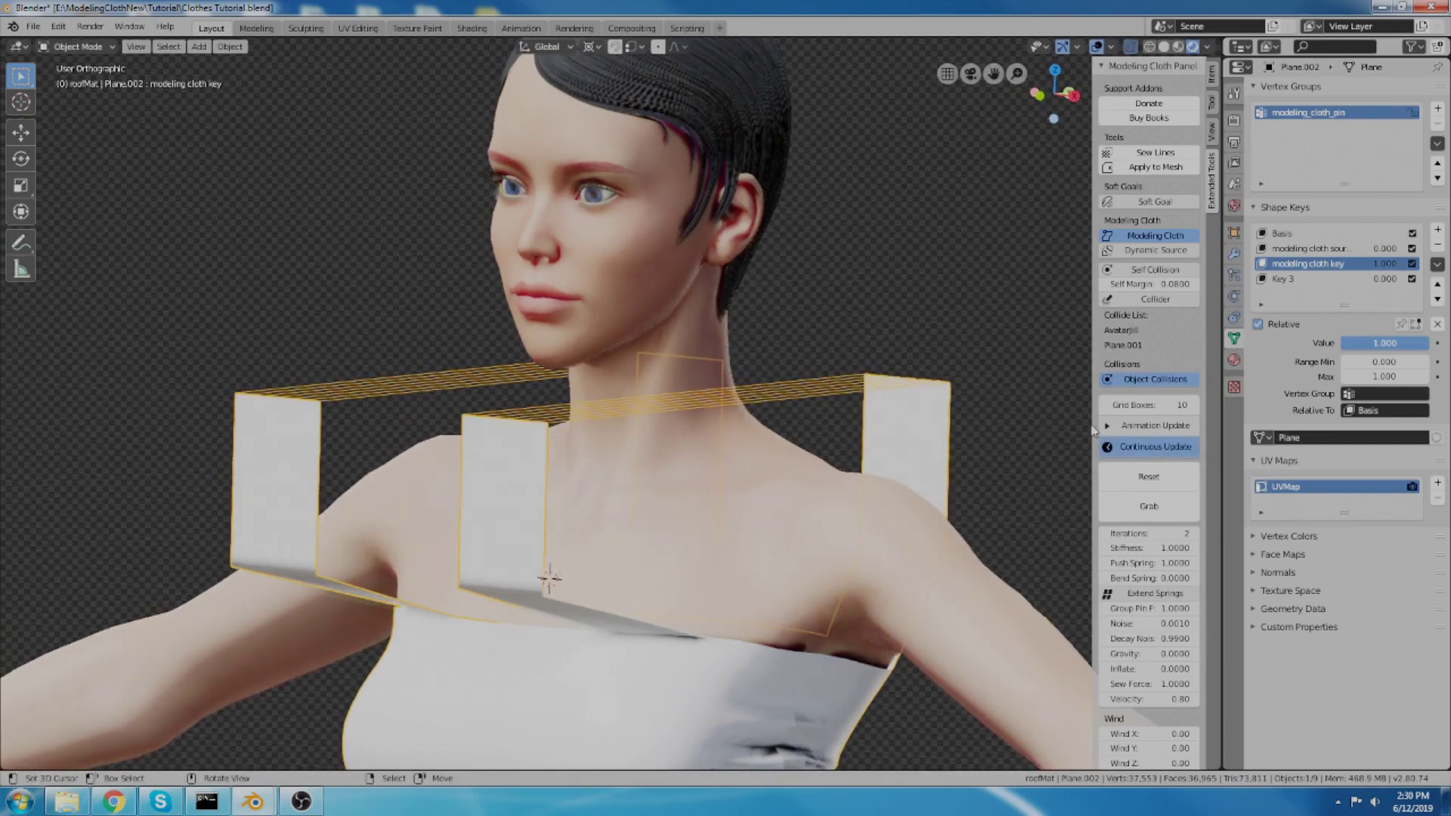
Step: Assign the selected strap vertices a weight of 0 in the modeling_cloth_pin vertex group
key(Tab)
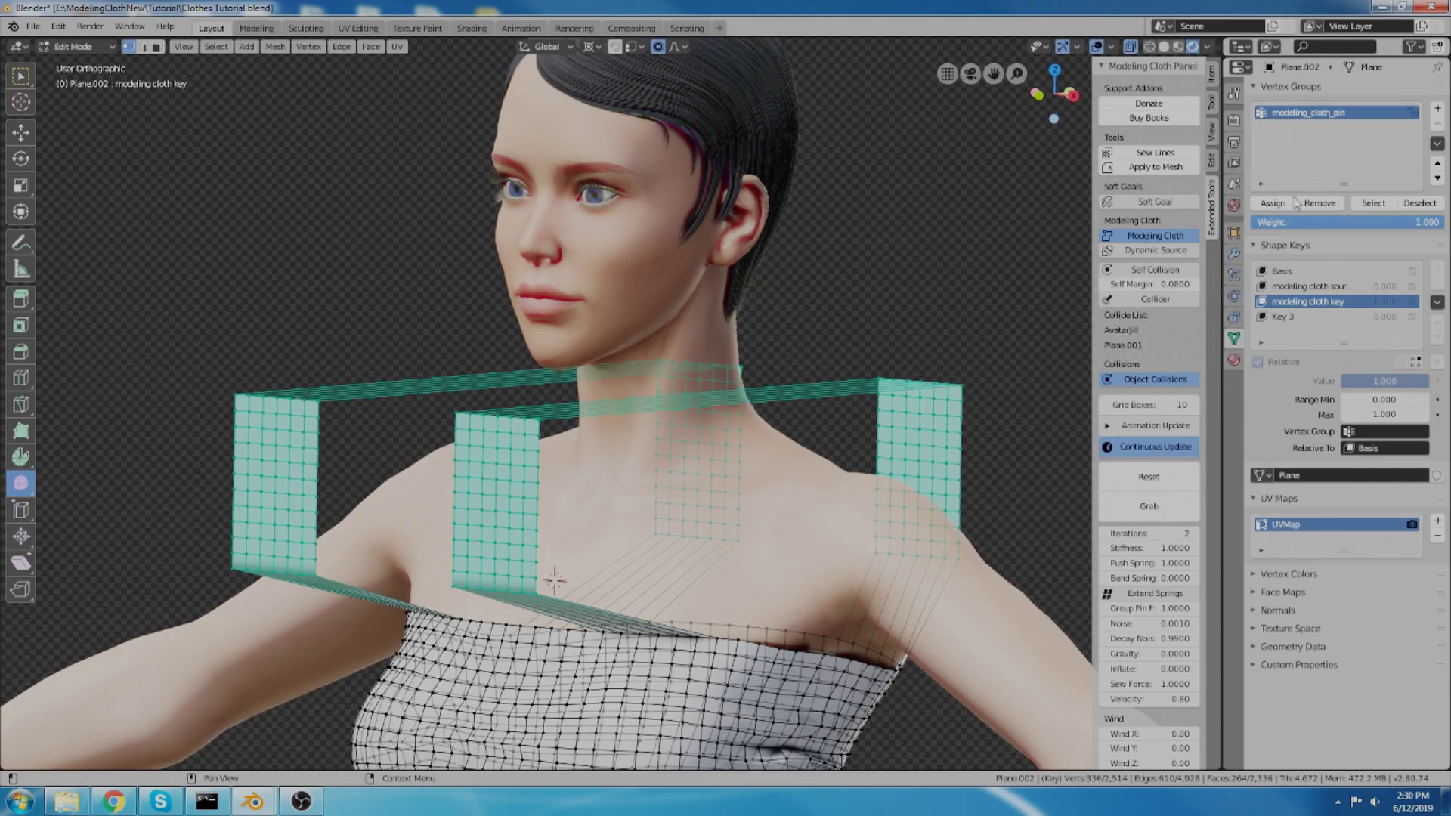
drag(1338, 226, 1255, 225)
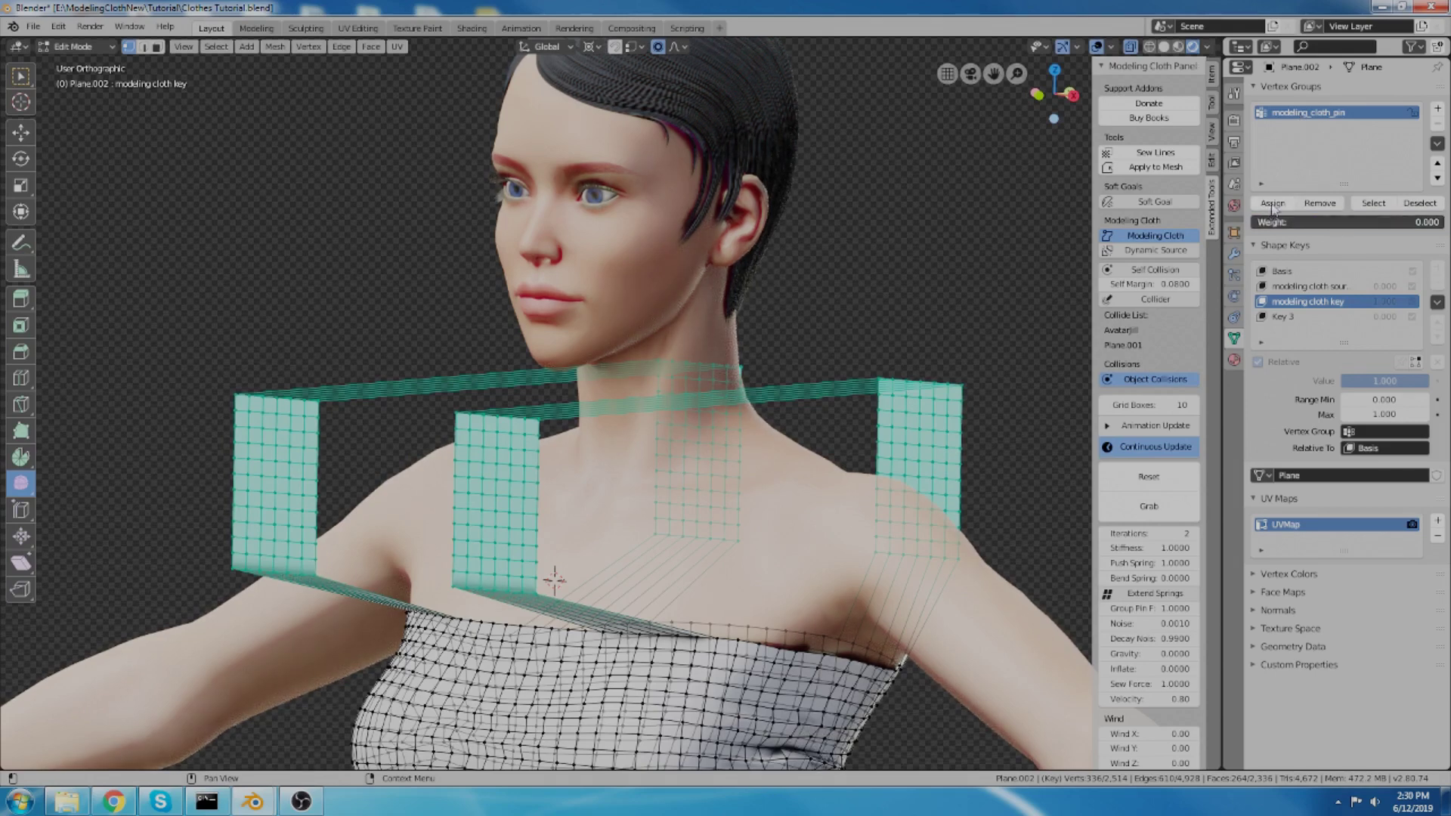
key(Tab)
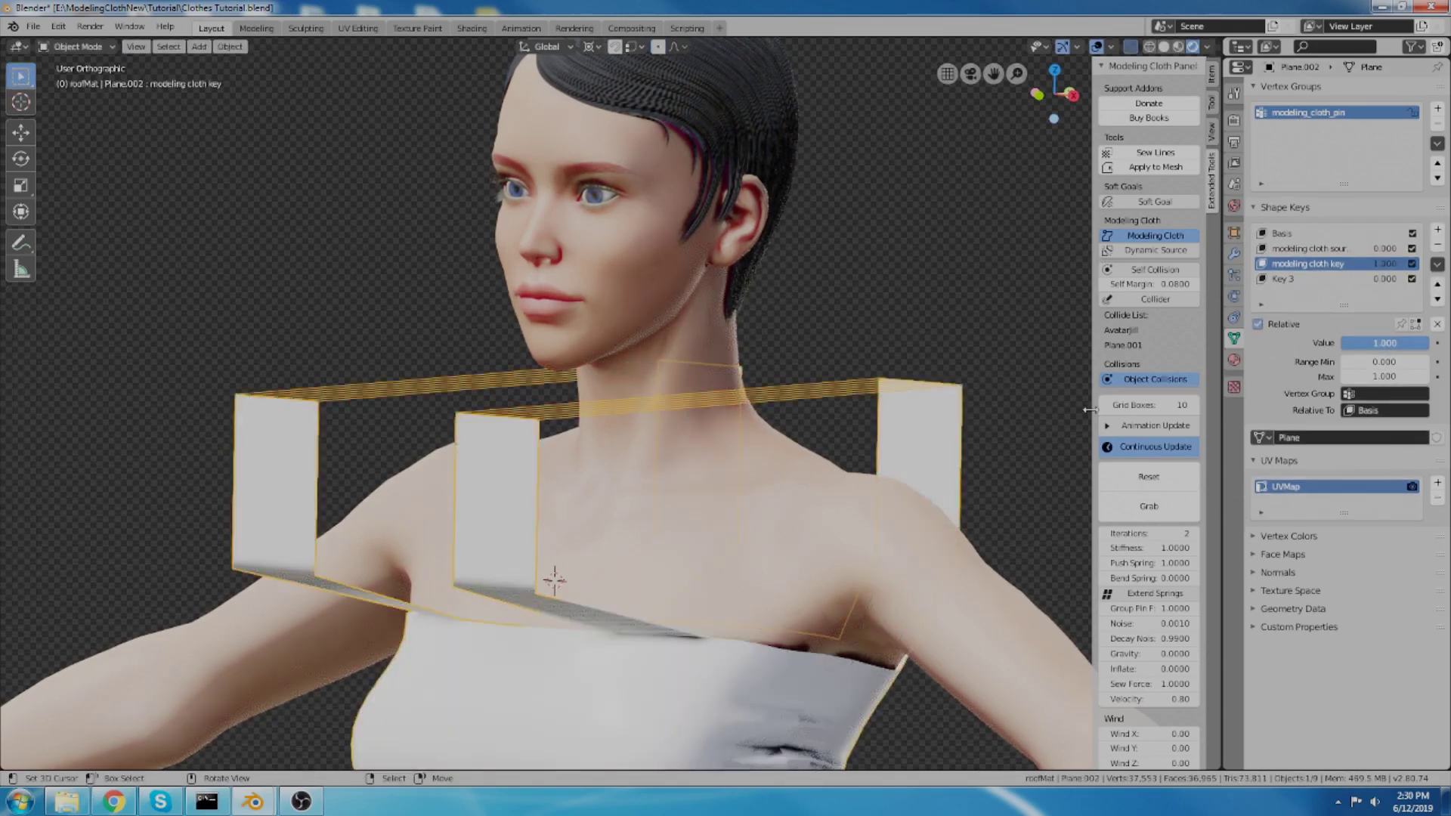
Step: Restart Continuous Update to sew and drape the straps over the shoulders, stop it, and check the back
click(1128, 448)
click(1128, 448)
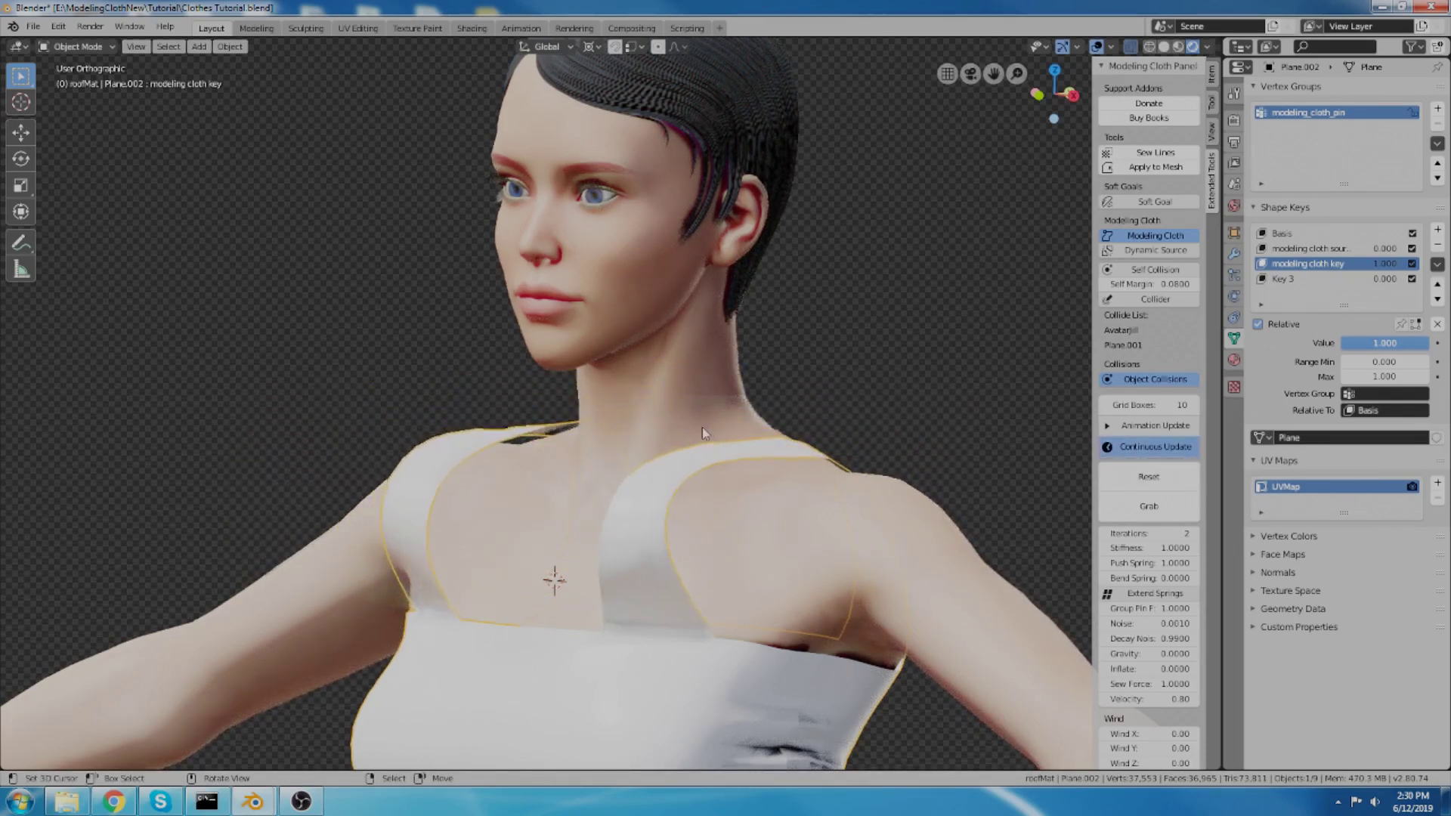
middle_drag(701, 427, 1015, 456)
click(1166, 446)
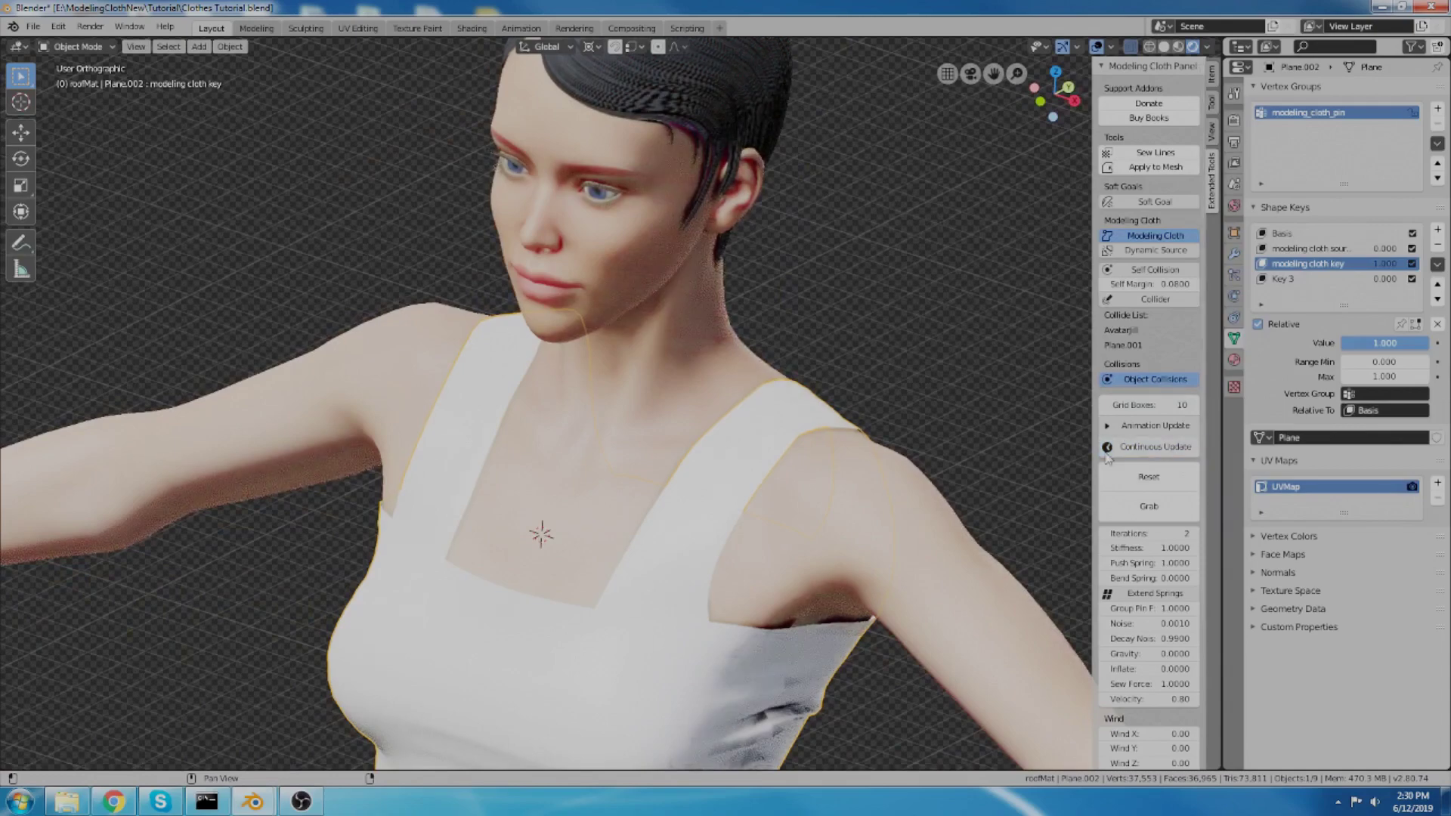
middle_drag(831, 484, 456, 504)
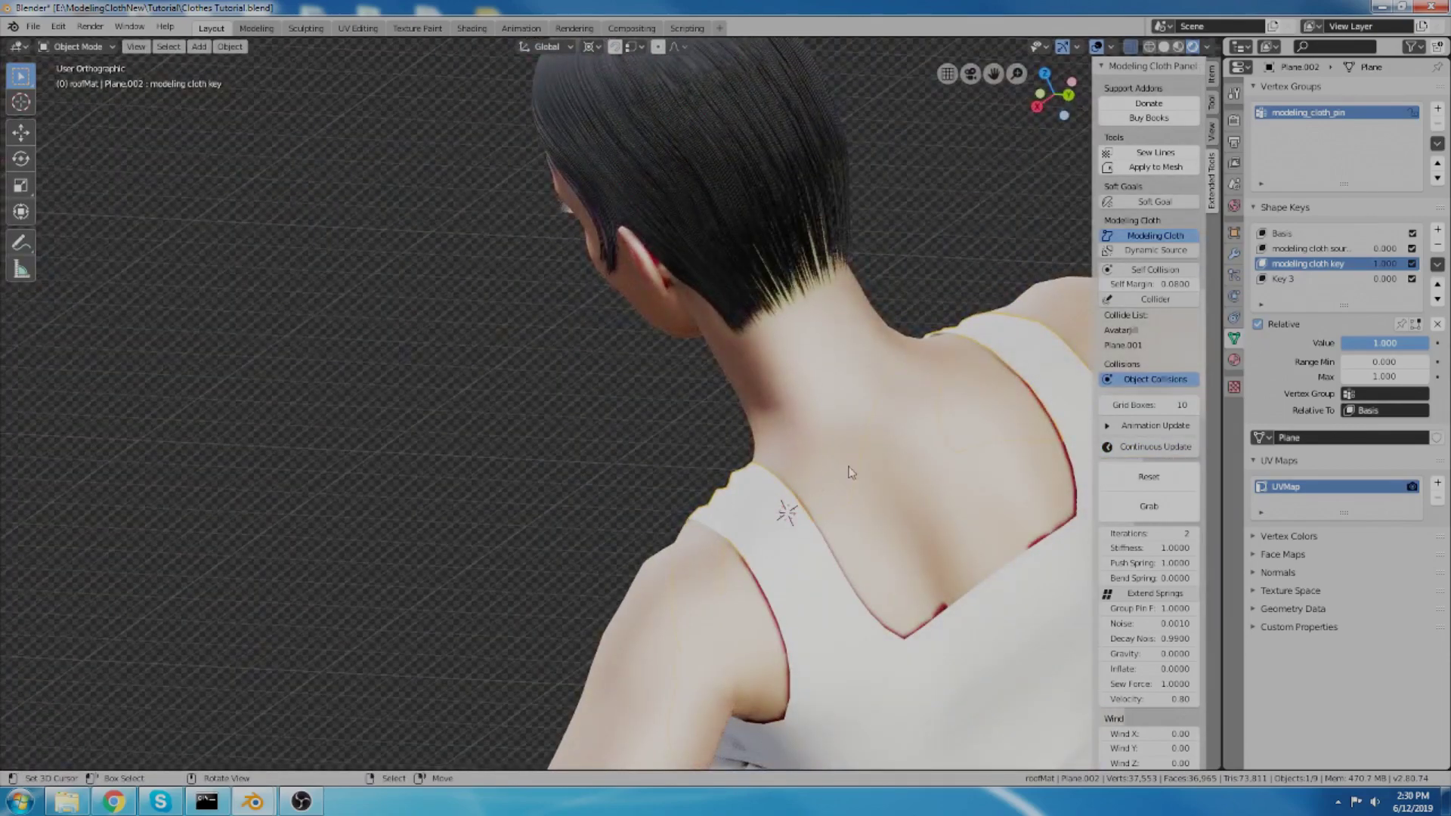
middle_drag(850, 472, 913, 302)
Step: Expand the strap selection by one row and assign it to modeling_cloth_pin at near-full weight
key(Tab)
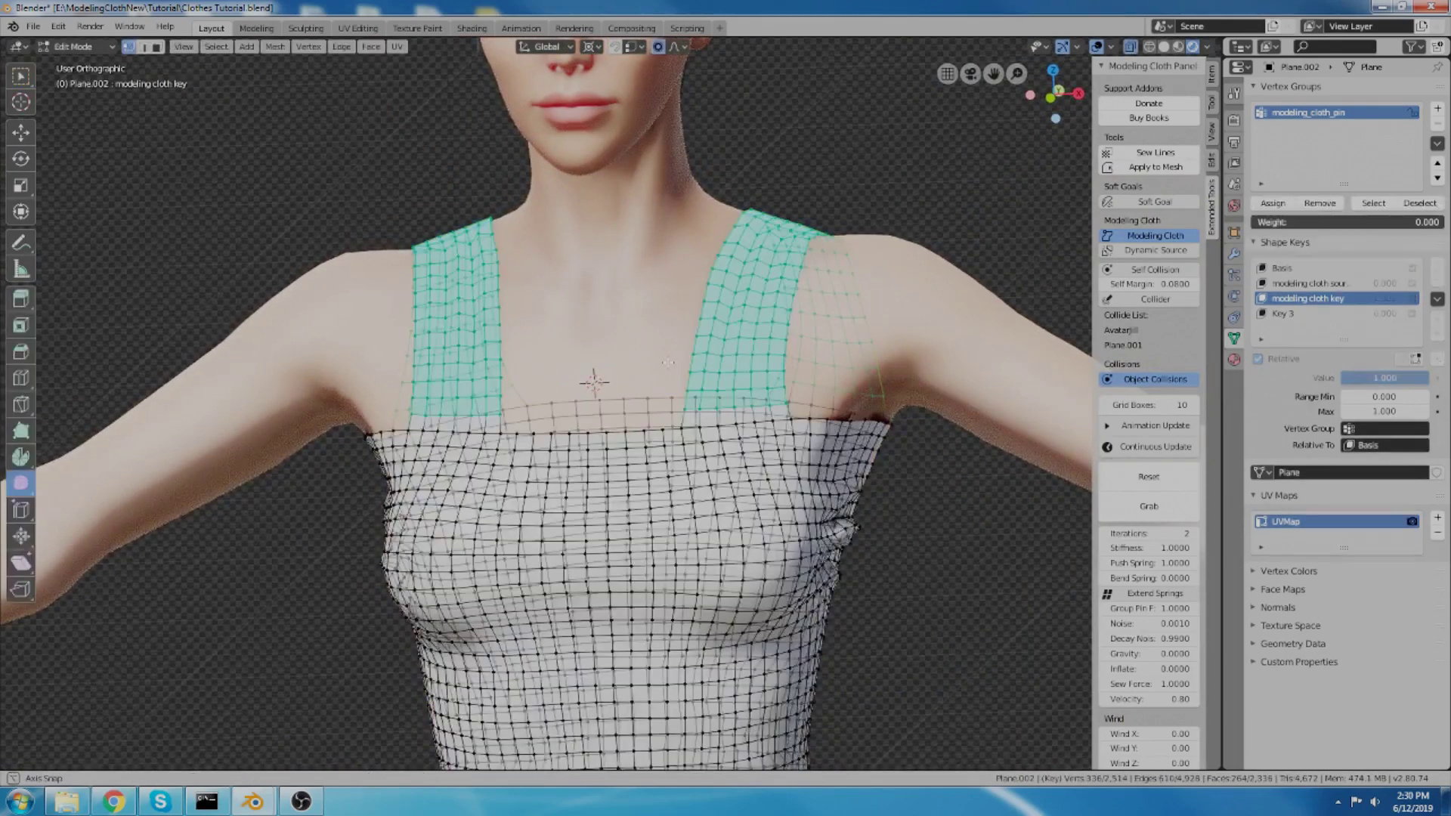
middle_drag(668, 363, 682, 368)
key(ctrl+KP_Add)
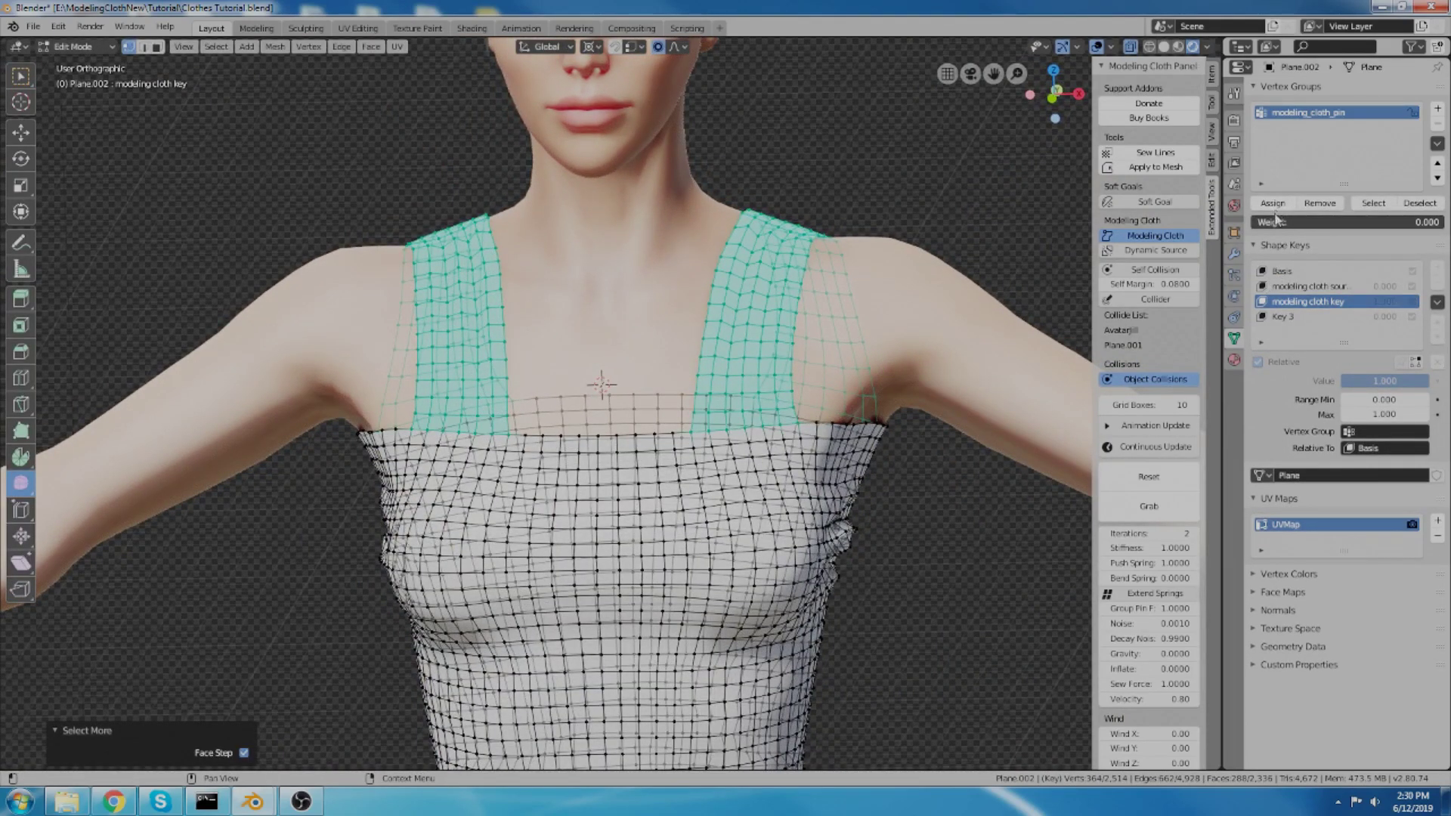
drag(1275, 219, 1437, 222)
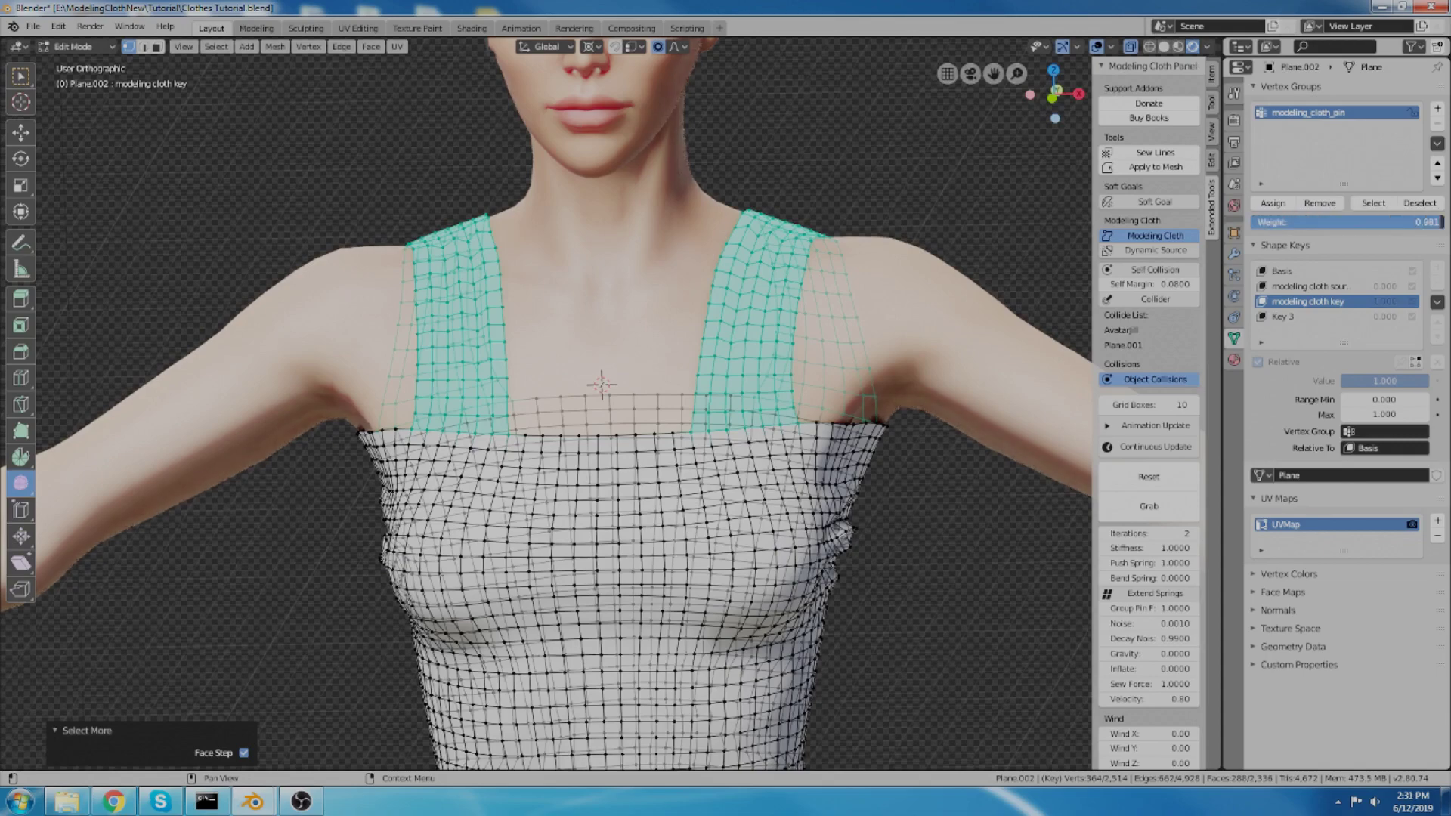
click(1273, 204)
key(Tab)
Step: Examine the front of the fitted top from the shoulder straps down to the lower hem
scroll(600, 415, down, 3)
shift+middle_drag(599, 414, 617, 295)
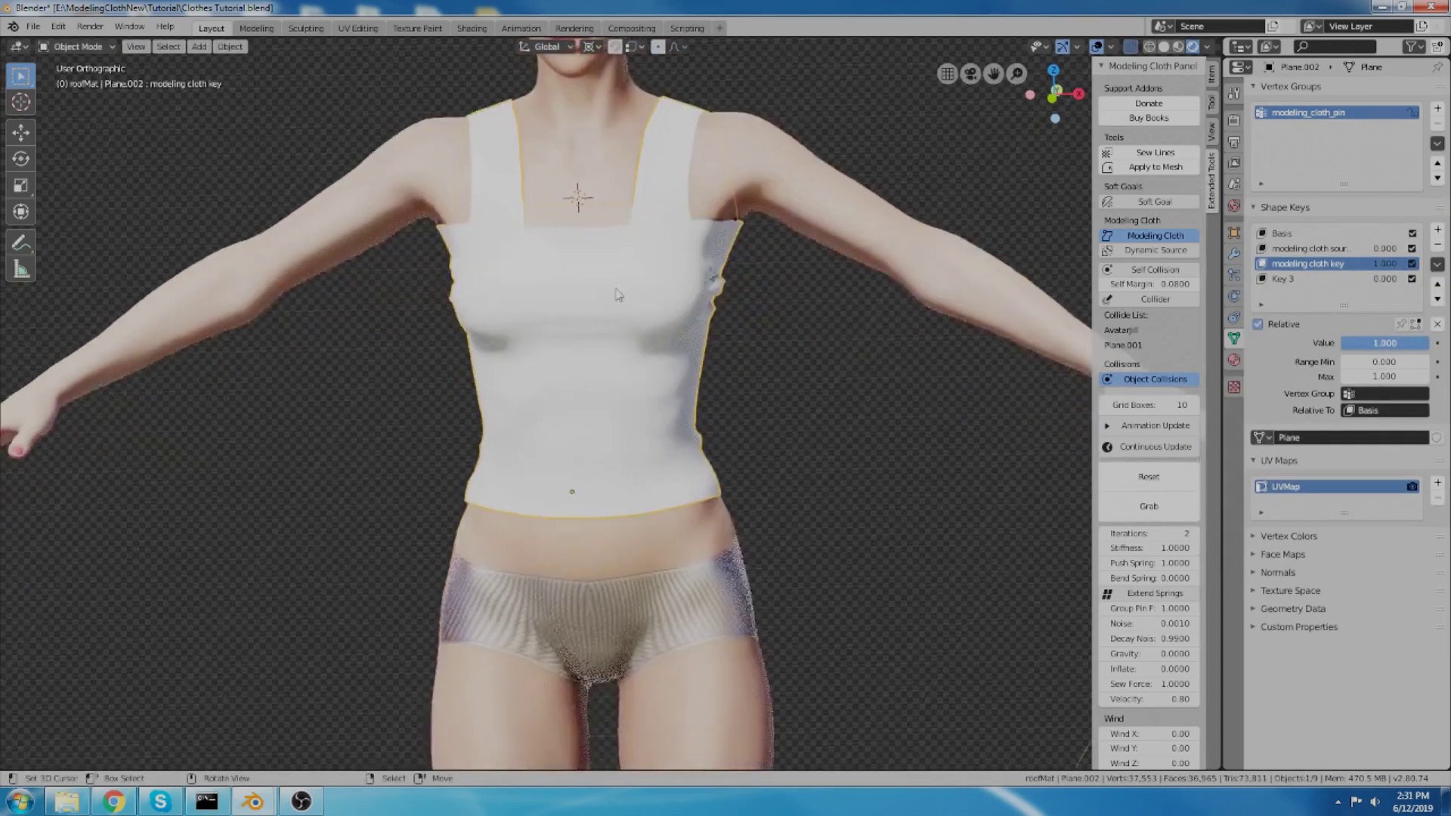
mouse_move(702, 347)
middle_down()
mouse_move(600, 340)
mouse_move(715, 338)
middle_up()
scroll(715, 337, up, 1)
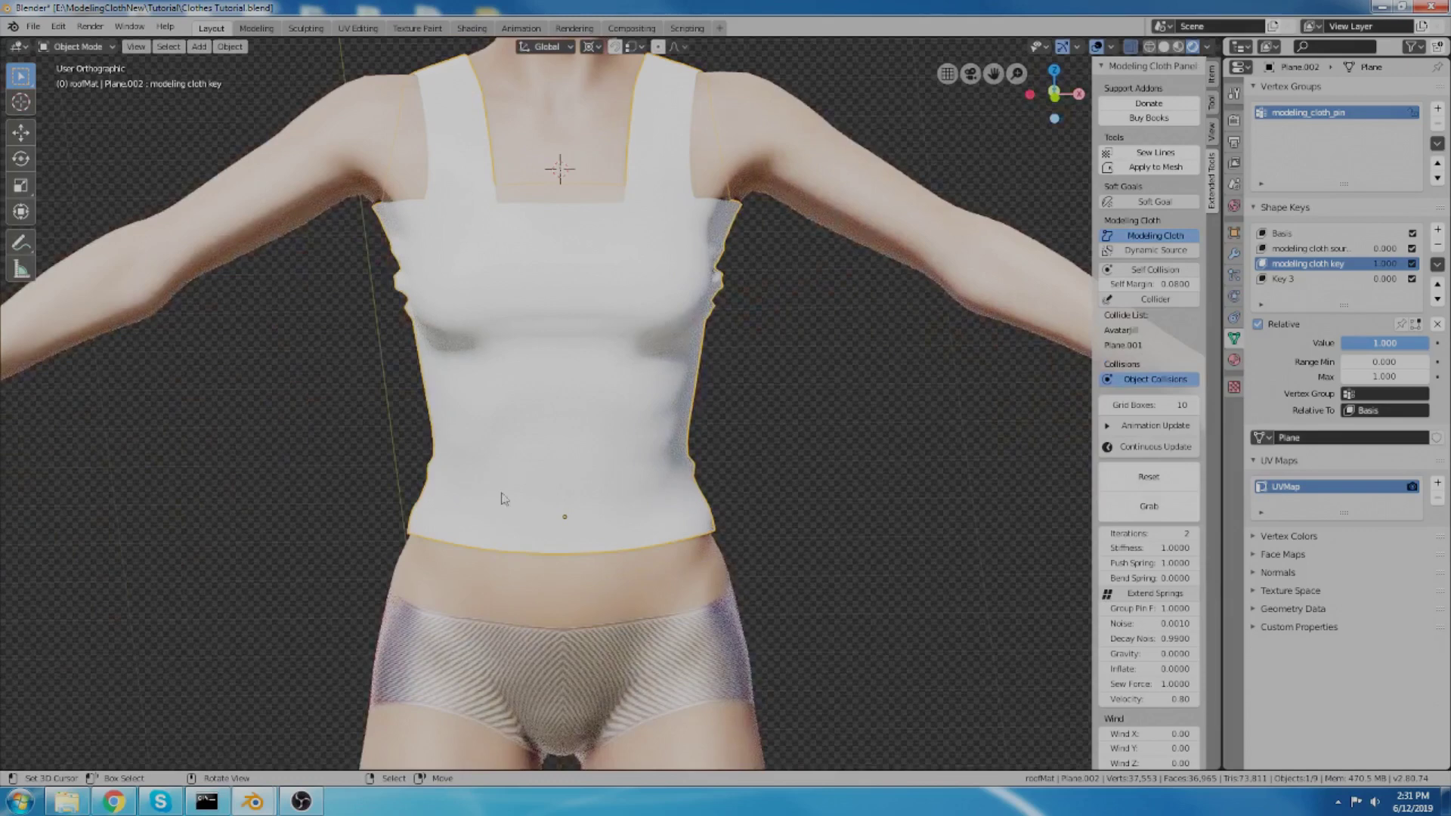
scroll(502, 498, up, 5)
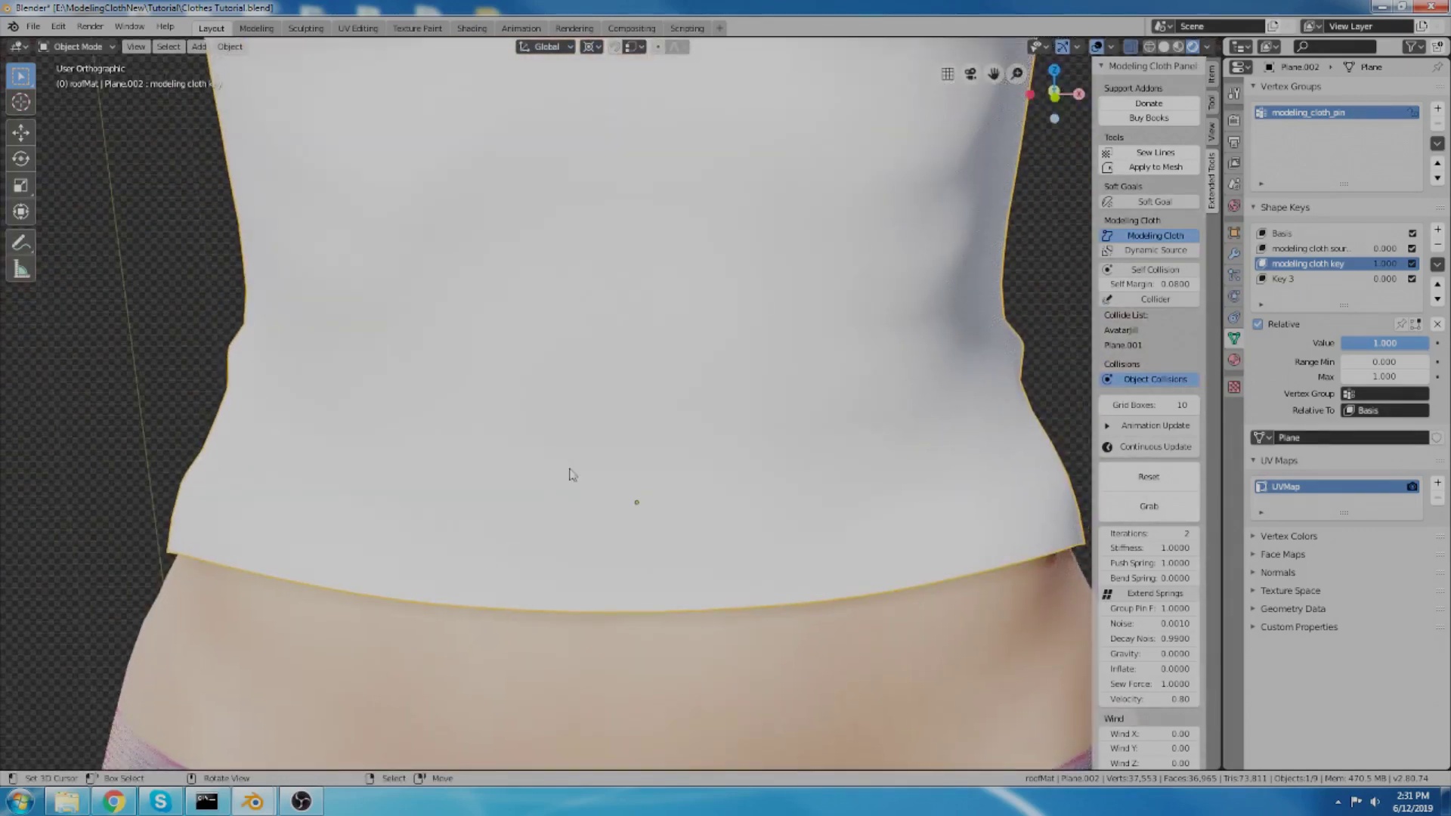
Step: Enter Edit Mode on the top and select its lower hem edge loops across the front and back
key(KP_1)
key(Tab)
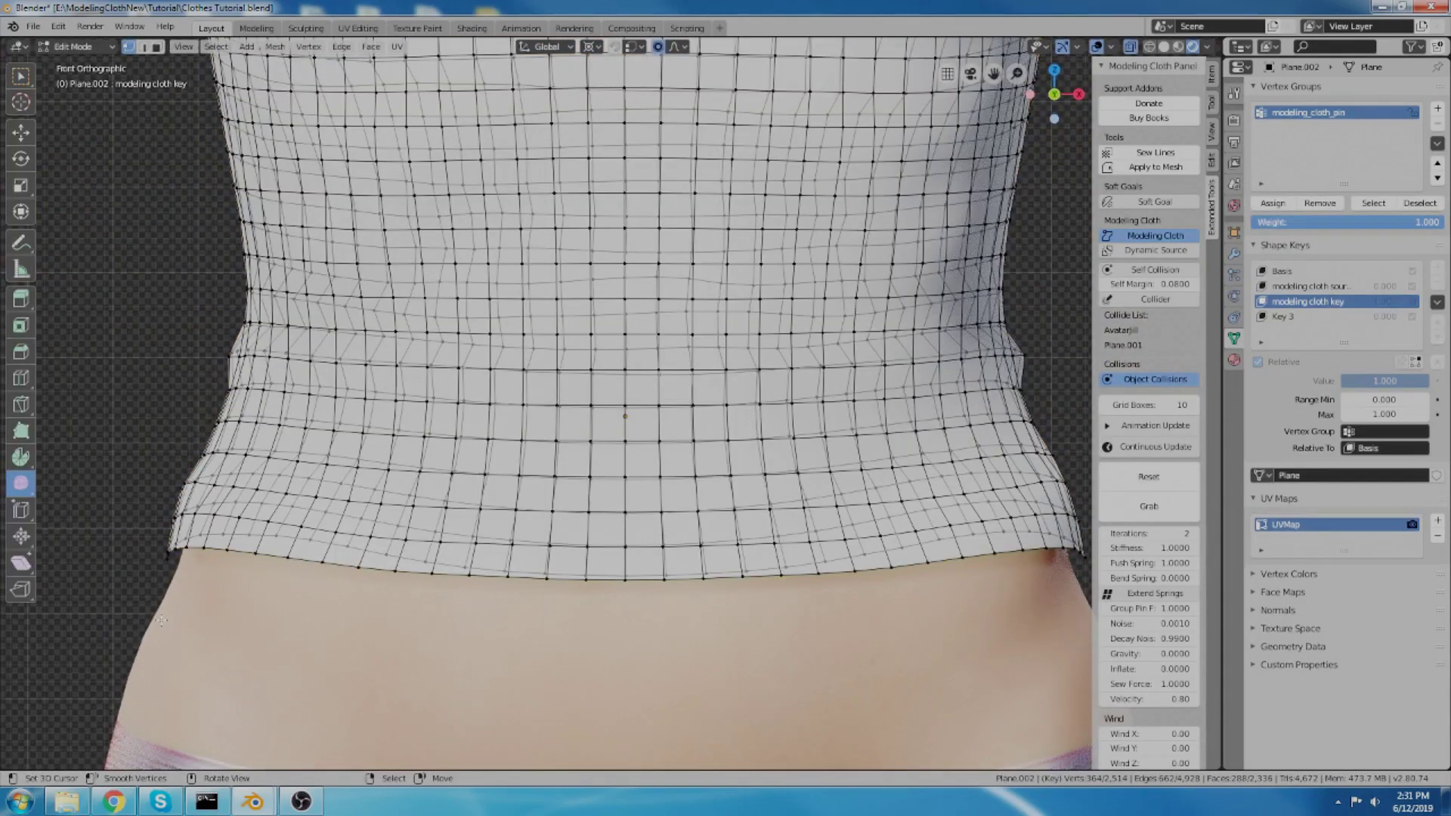
middle_drag(350, 490, 590, 529)
scroll(514, 608, up, 2)
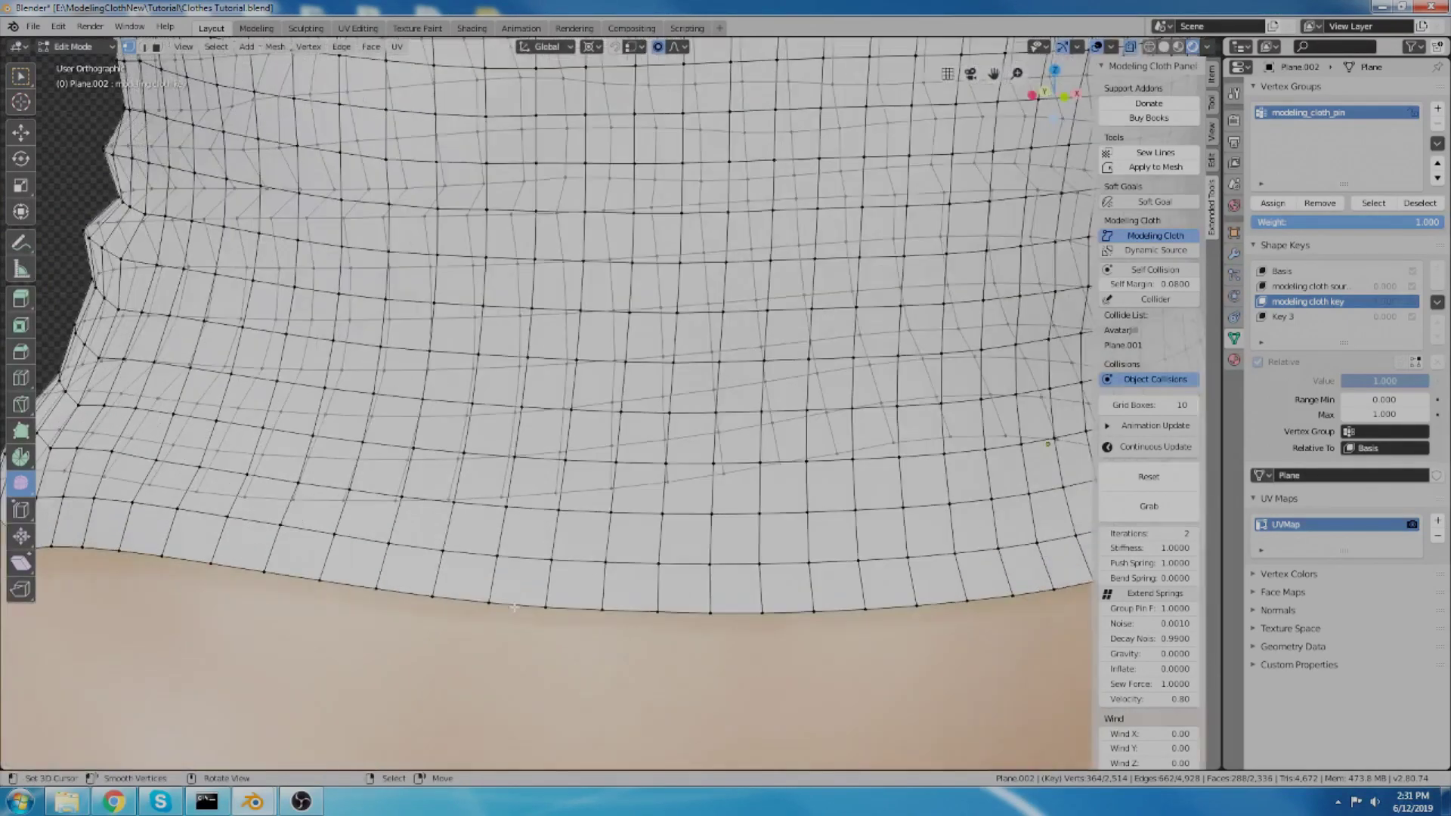
alt+click(522, 612)
scroll(521, 613, down, 5)
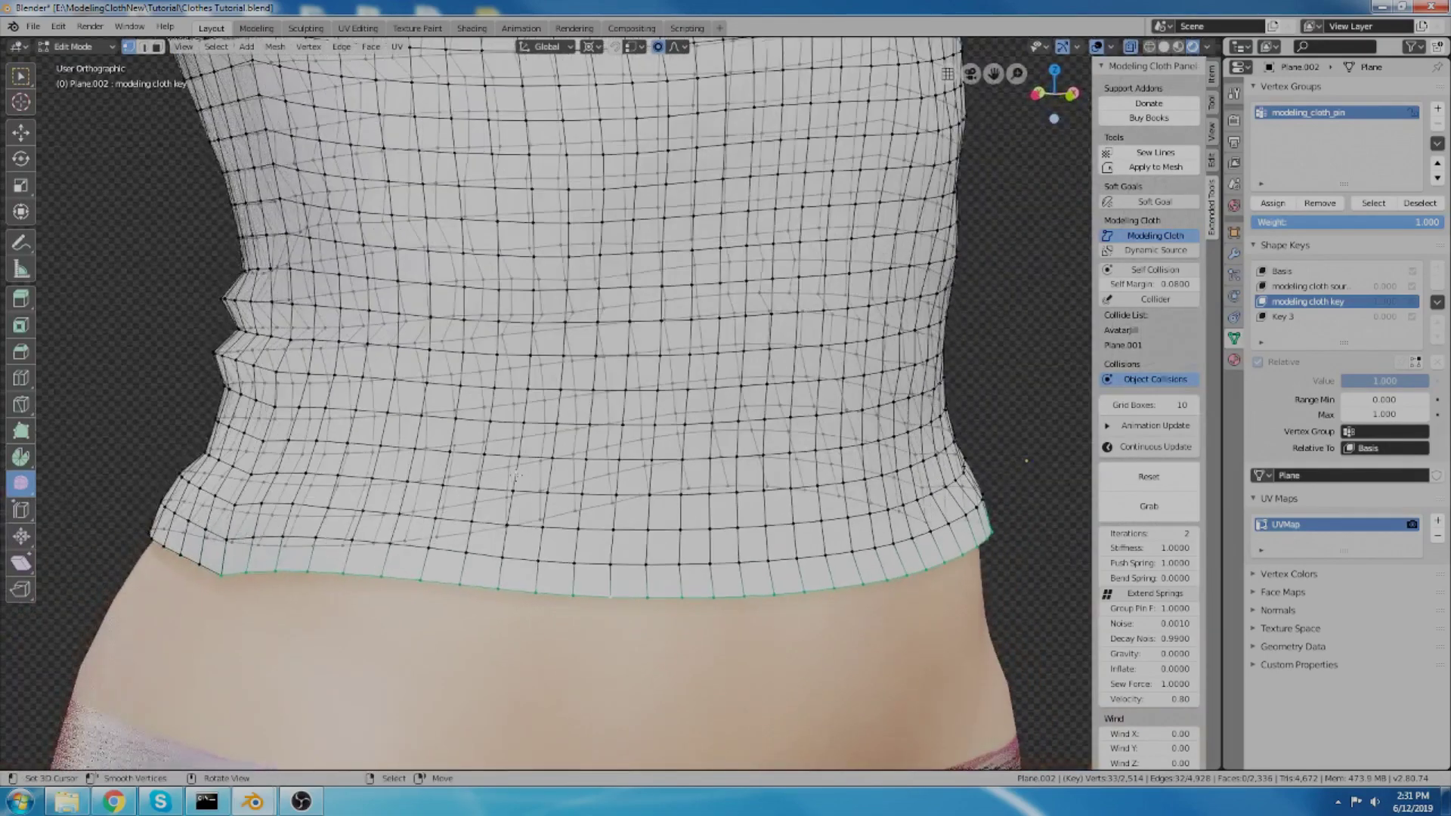
scroll(193, 564, up, 2)
scroll(191, 561, down, 3)
middle_drag(191, 561, 505, 473)
key(KP_1)
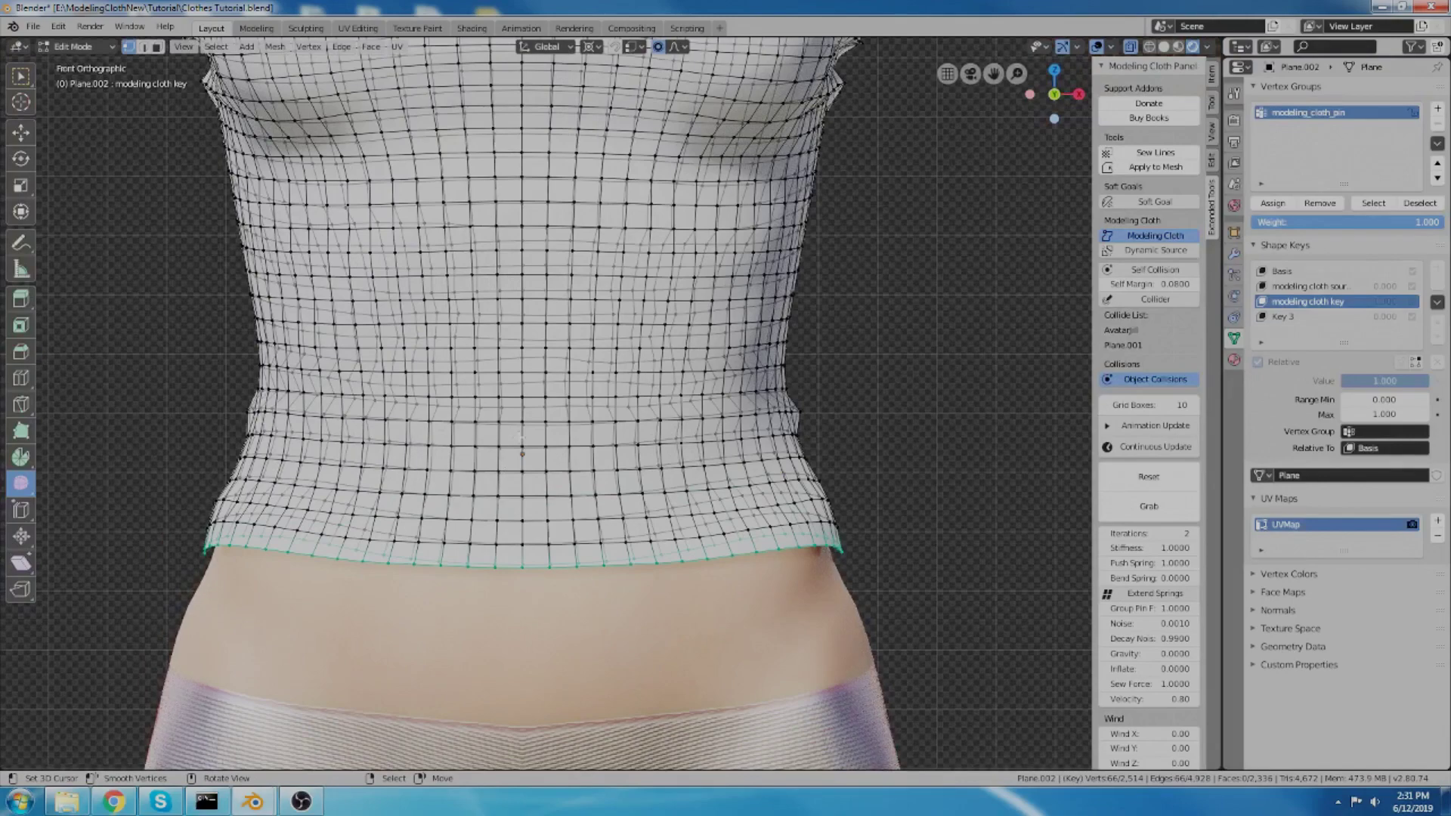
Step: Make the modeling cloth source key the active shape key and inspect the selected hem on the unsewn panels
shift+middle_drag(523, 384, 496, 438)
click(1302, 286)
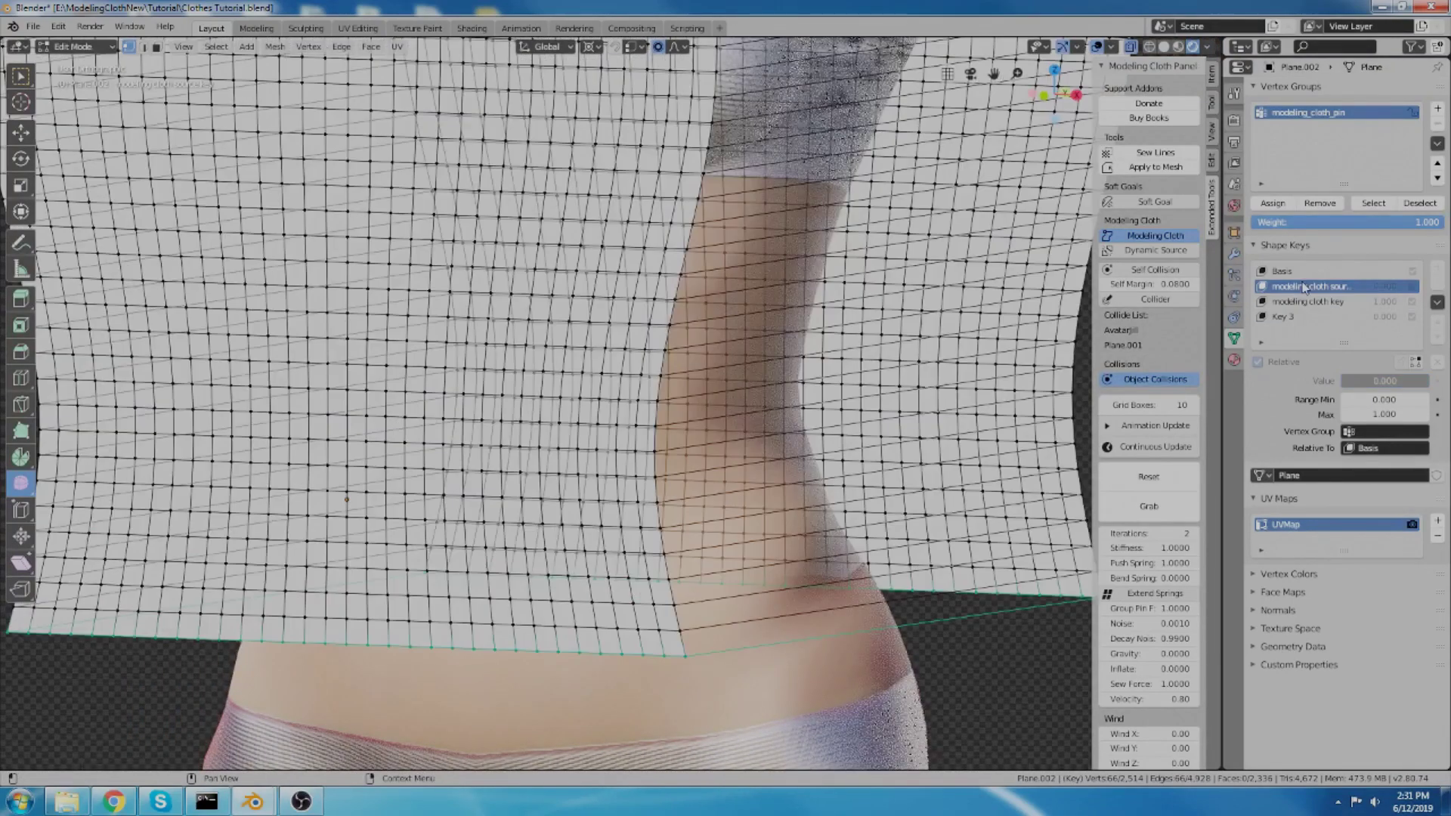
scroll(1091, 429, down, 3)
key(KP_1)
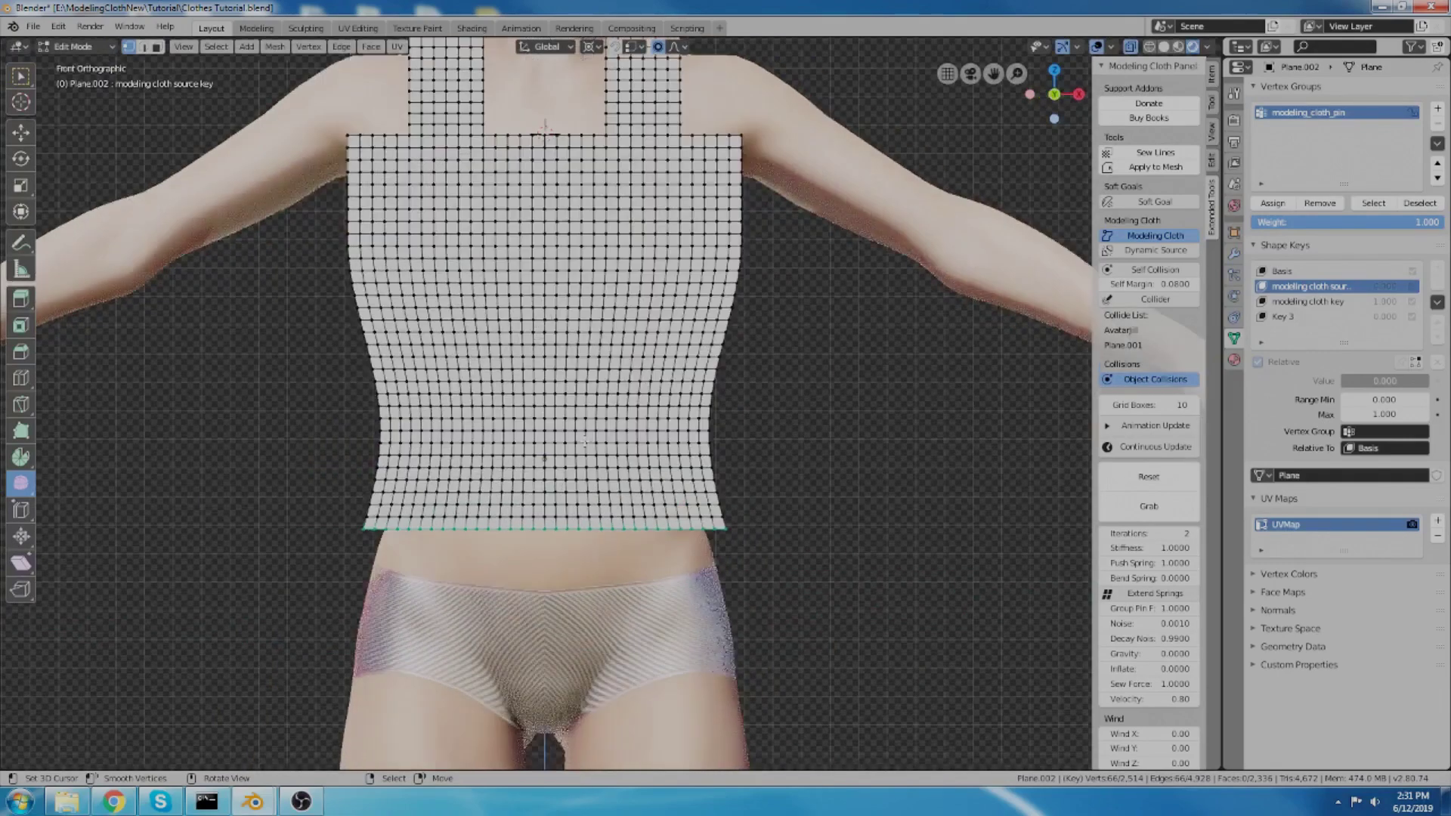
middle_drag(574, 496, 475, 414)
scroll(484, 541, up, 4)
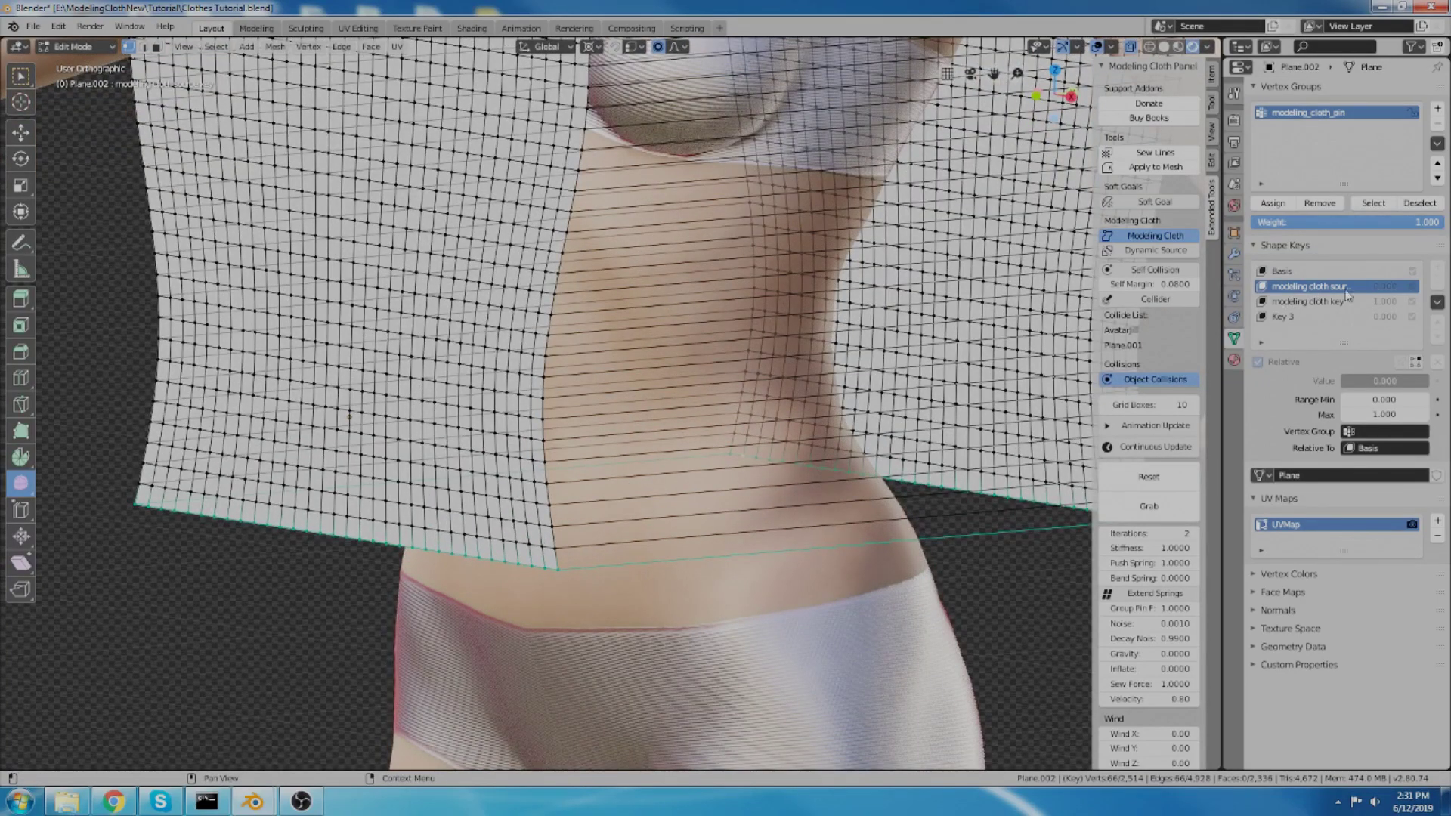
scroll(703, 301, down, 4)
middle_drag(704, 302, 695, 297)
scroll(635, 404, up, 2)
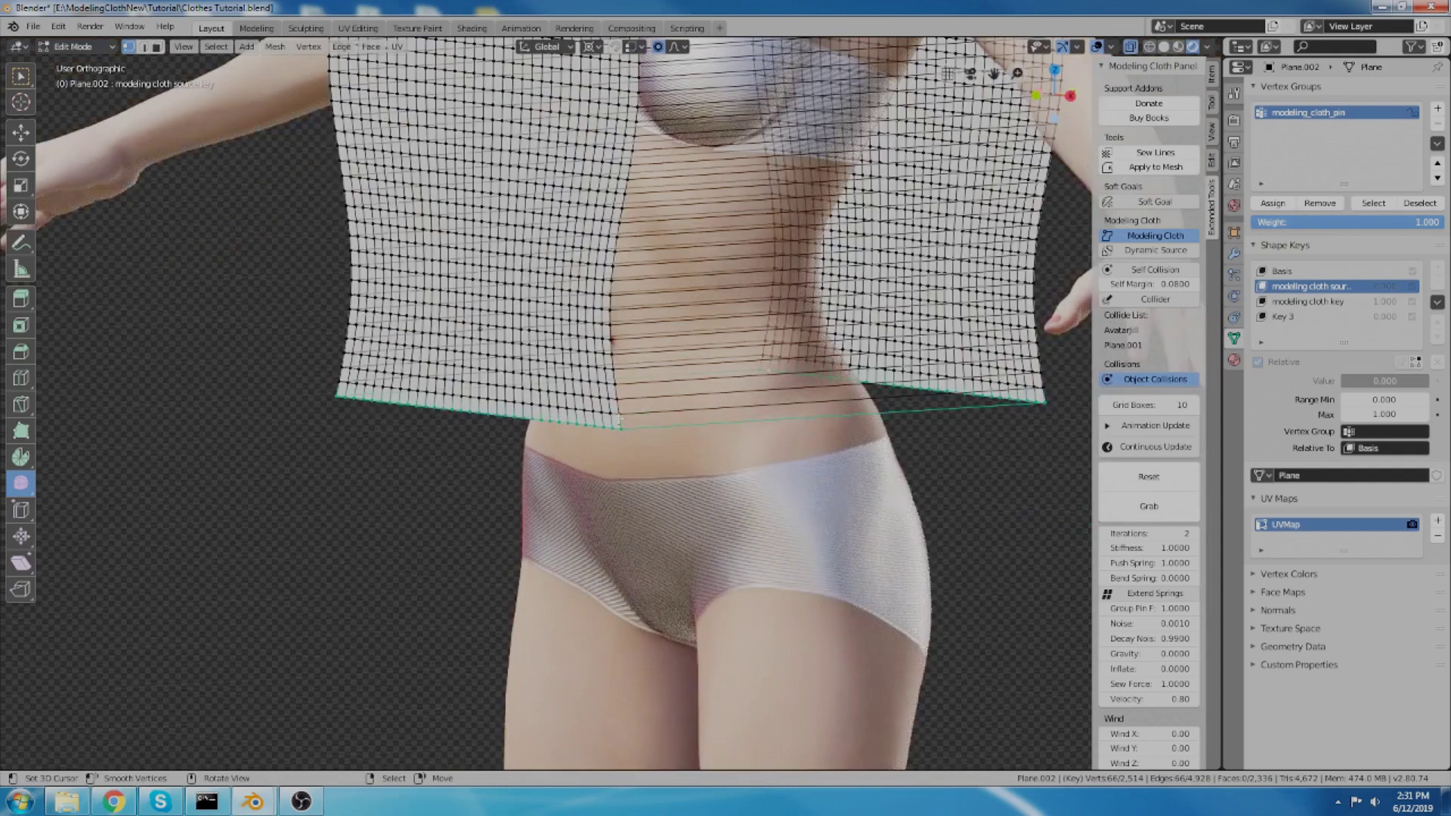
Step: Duplicate the selected hem edges and move the copy about 2.39 m down along Z
key(shift+d)
key(z)
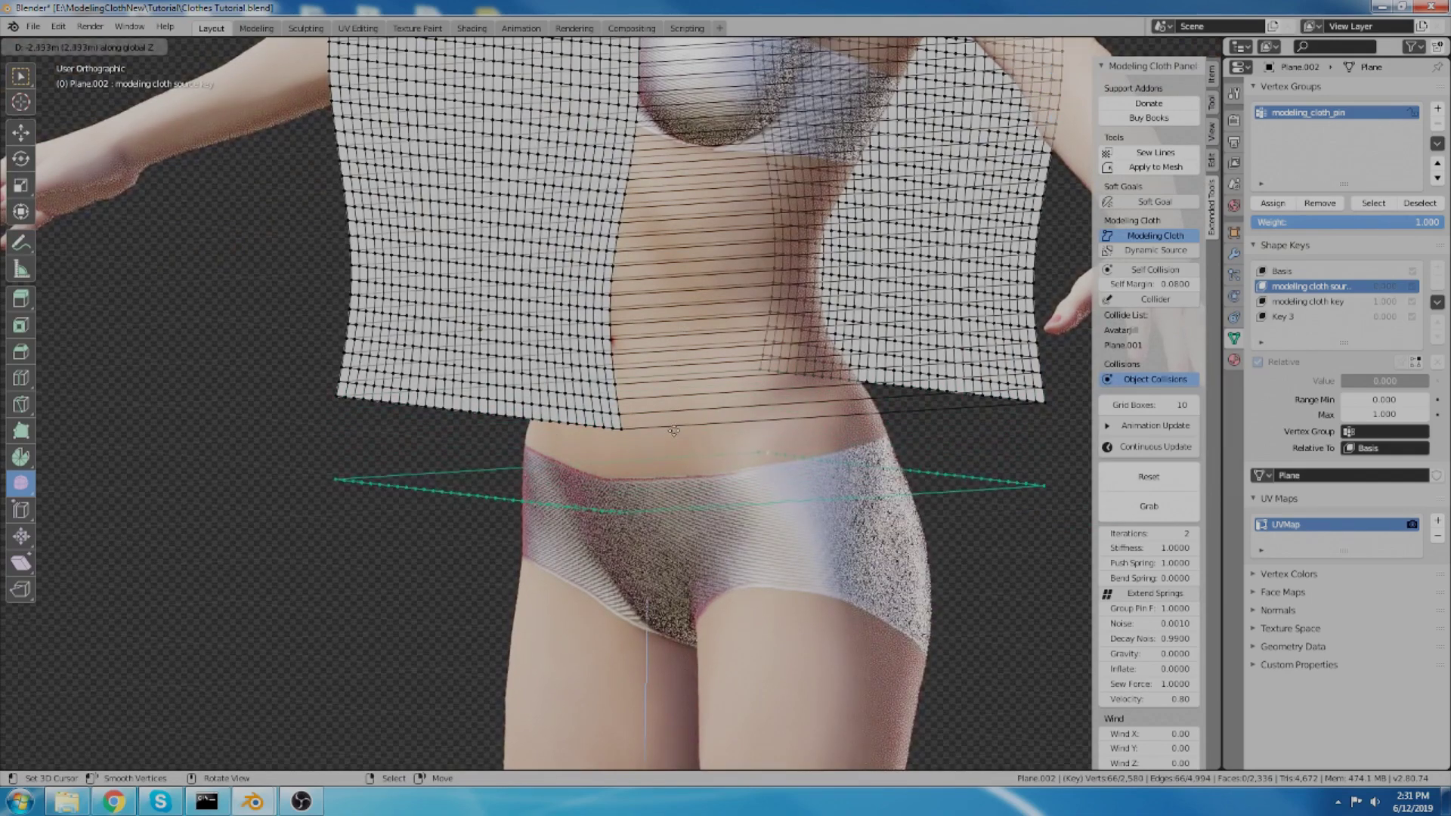
click(626, 478)
mouse_move(627, 478)
middle_down()
mouse_move(753, 474)
mouse_move(634, 482)
middle_up()
scroll(754, 473, down, 2)
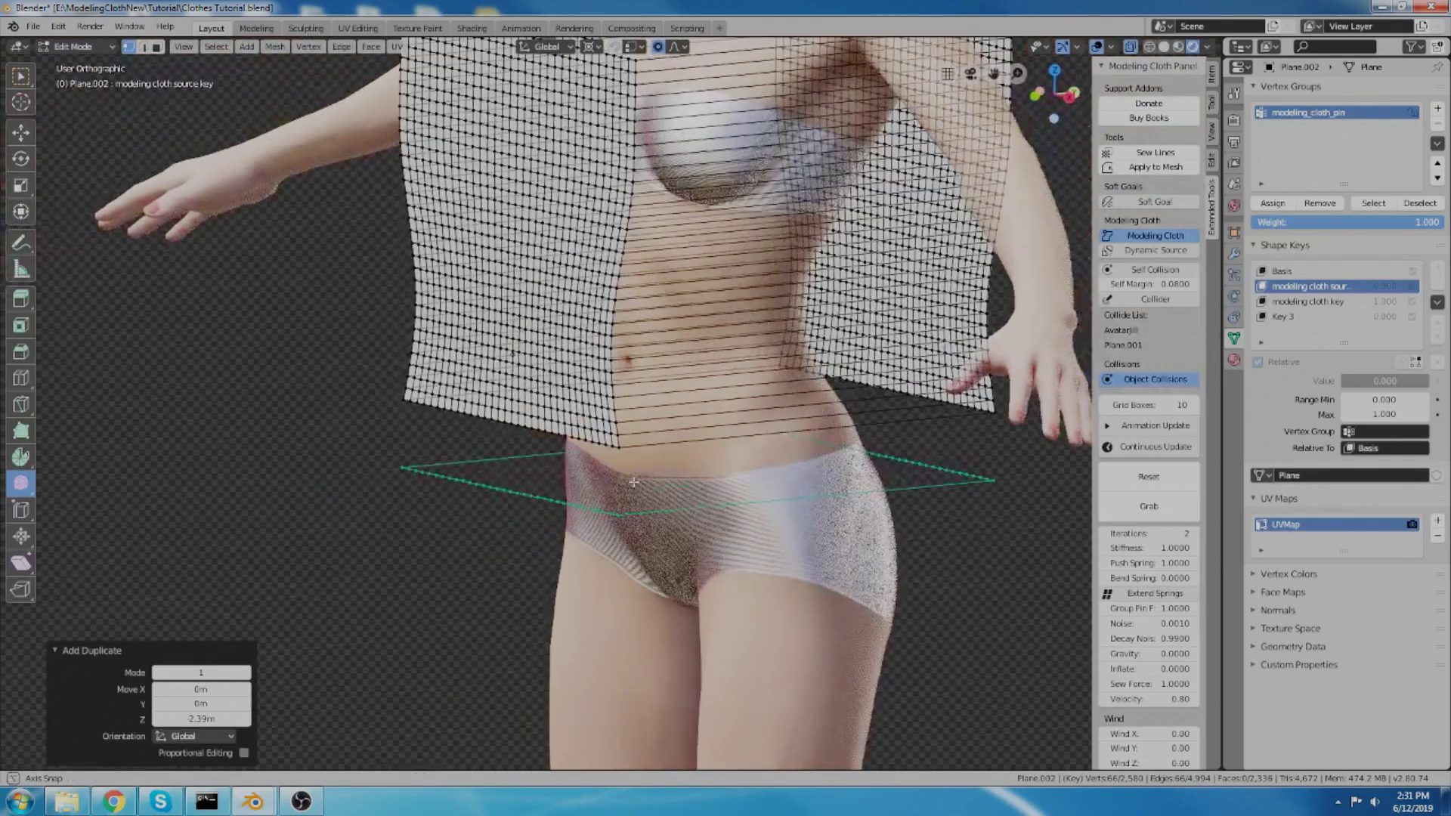
scroll(427, 477, up, 4)
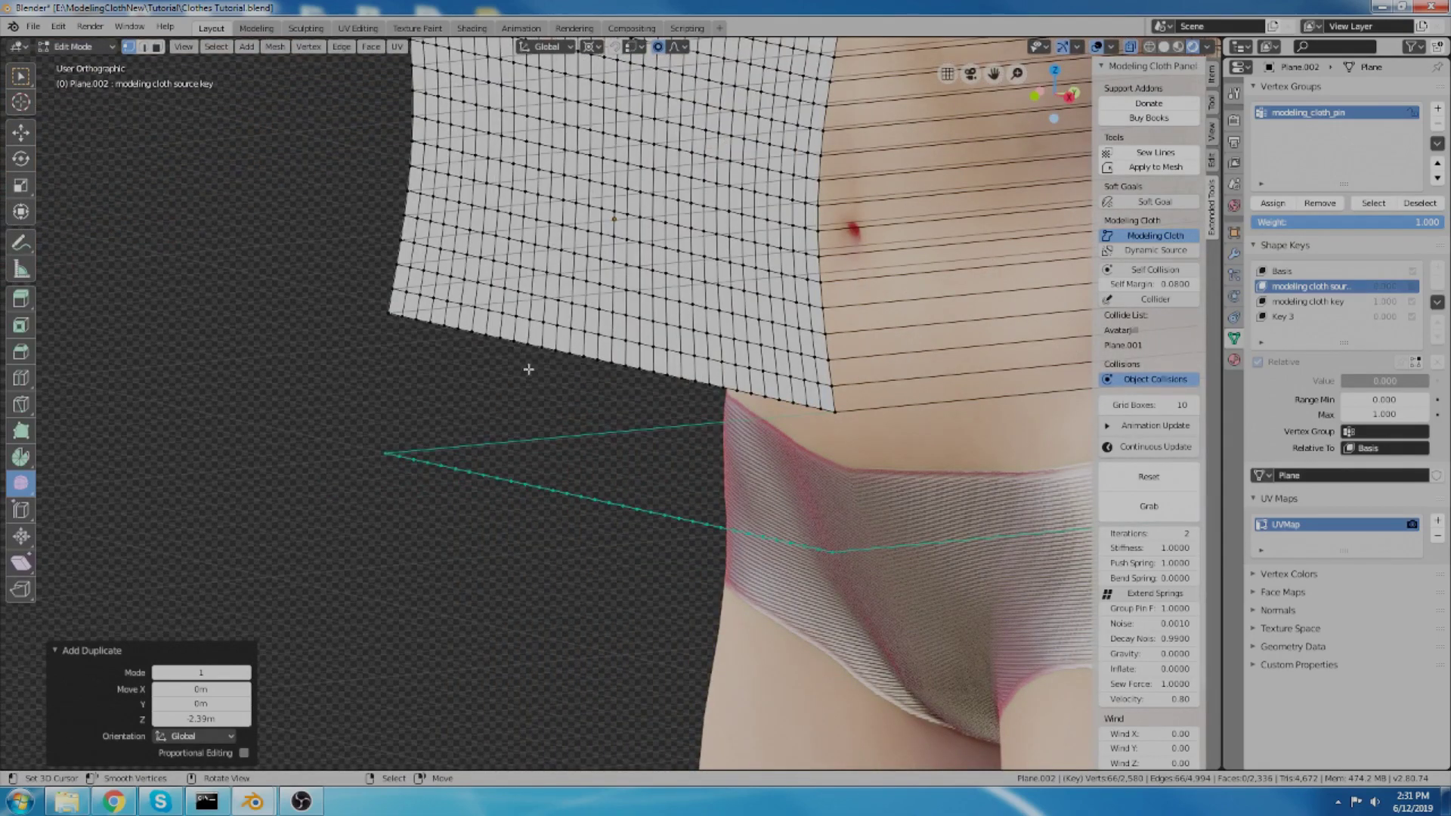
scroll(574, 461, down, 3)
middle_drag(564, 482, 587, 496)
Step: Snap the 3D cursor to the duplicated edges and scale them along X by about 2.178
key(s)
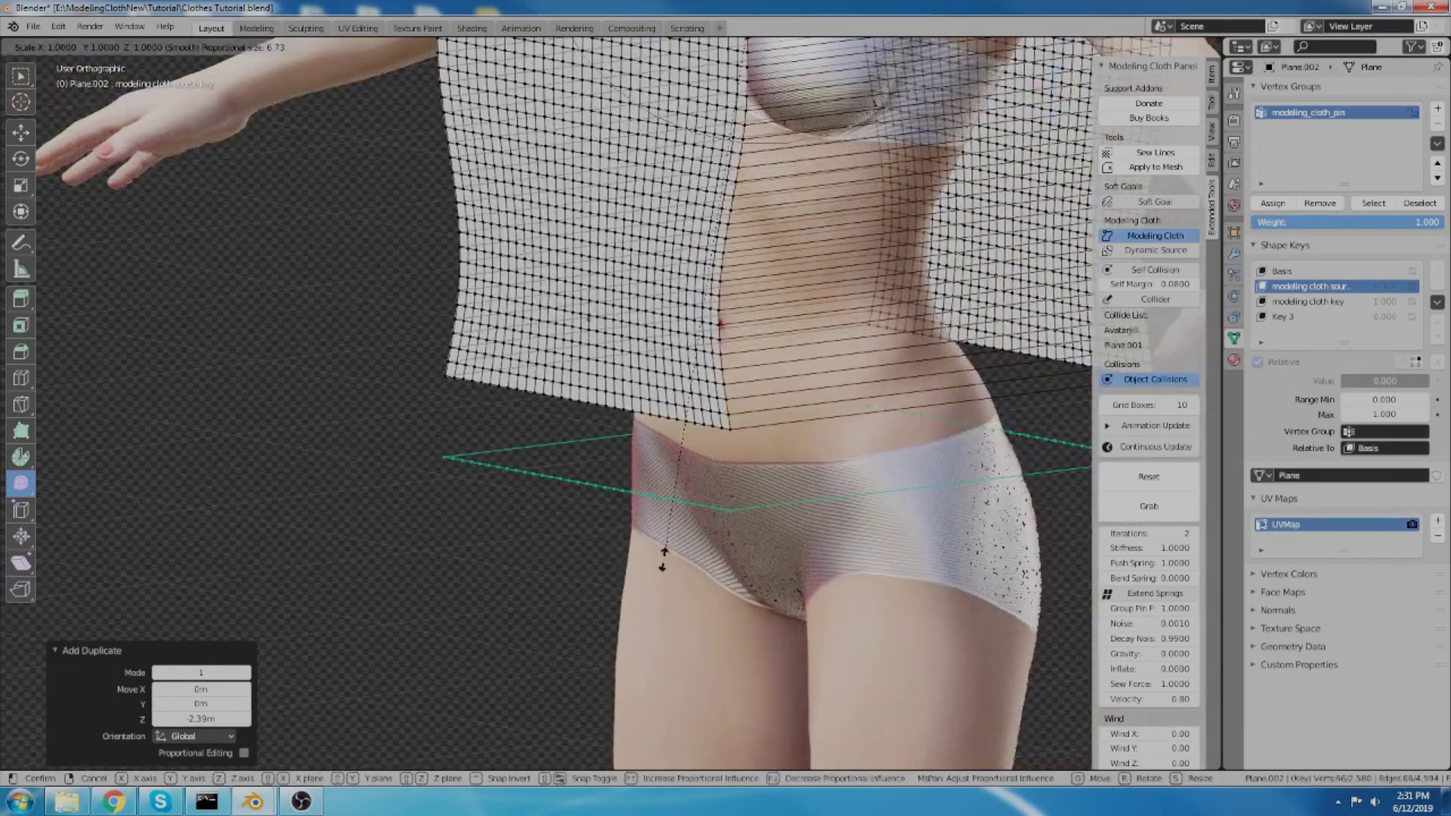
key(Escape)
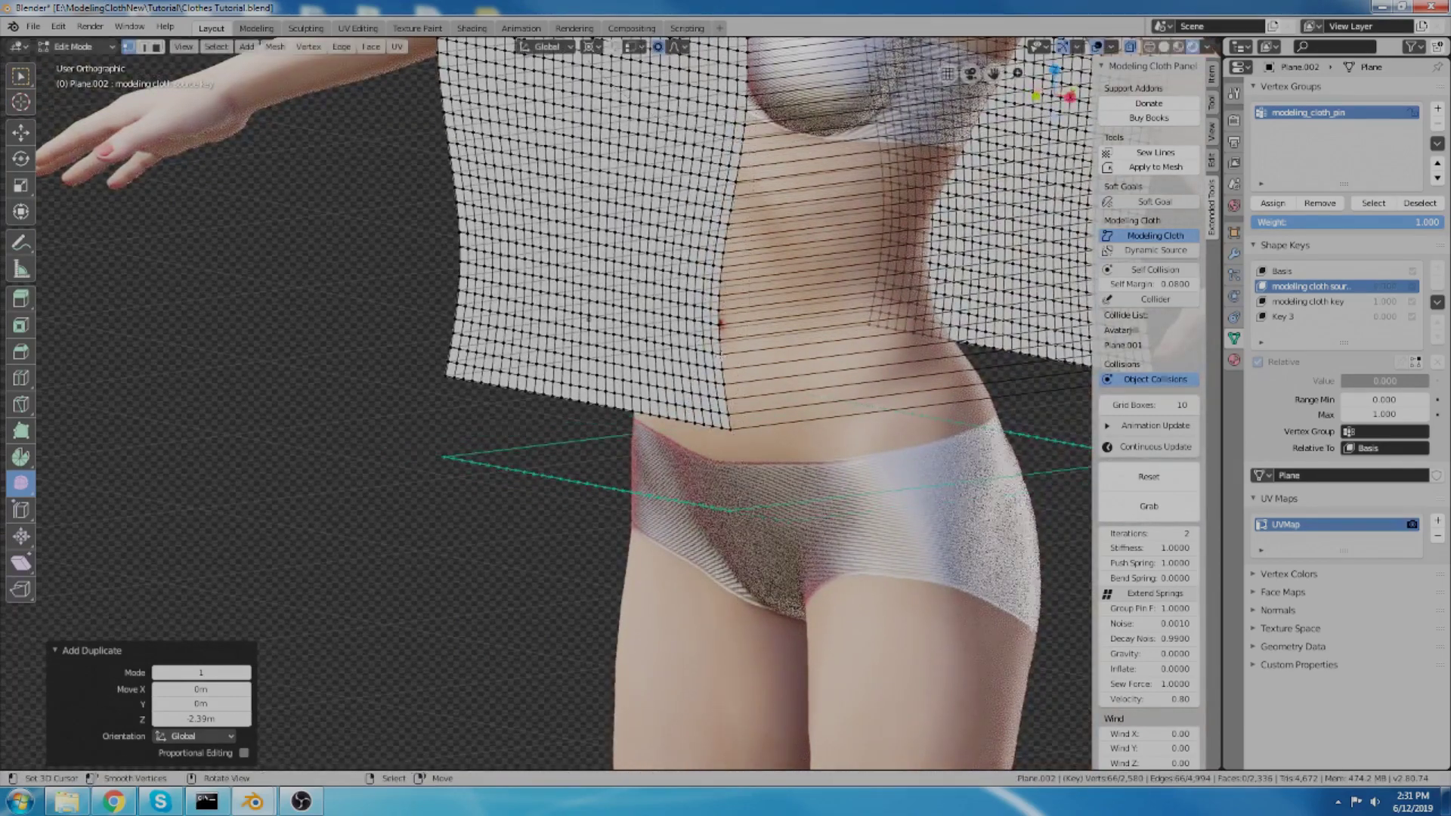
key(shift+s)
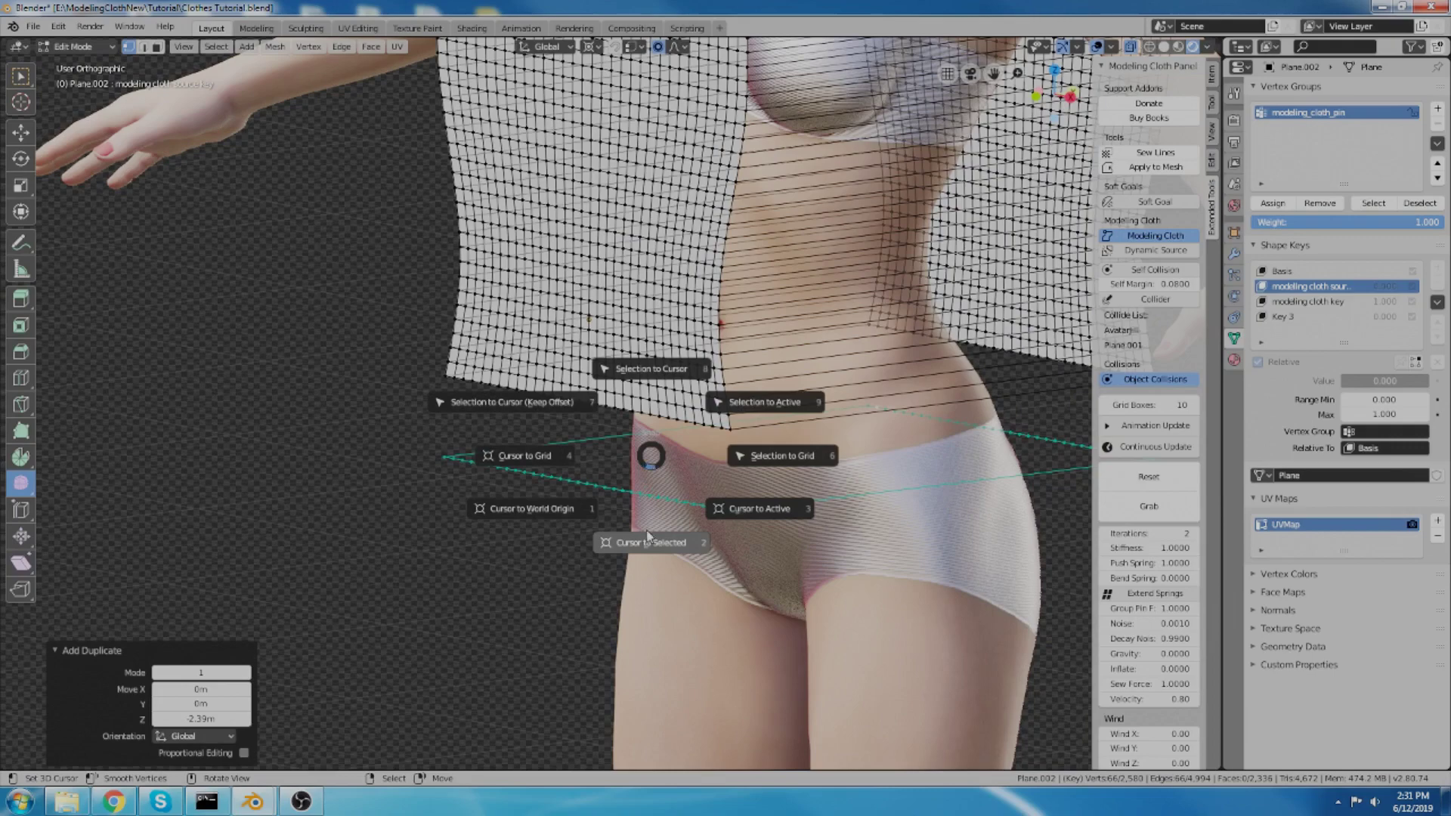
click(647, 538)
middle_drag(648, 535, 725, 547)
key(s)
key(x)
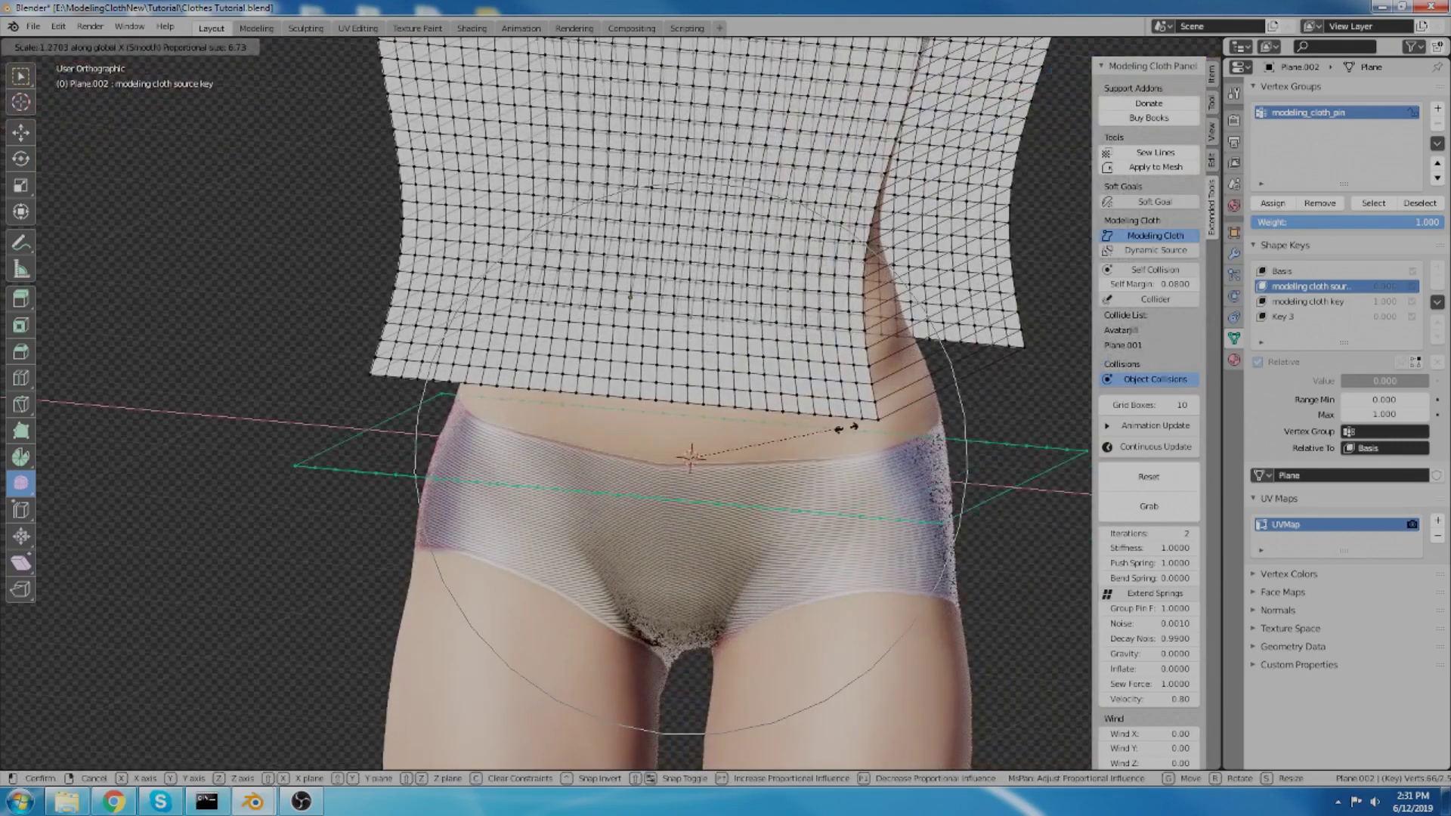
click(958, 453)
scroll(959, 452, down, 3)
scroll(852, 488, up, 2)
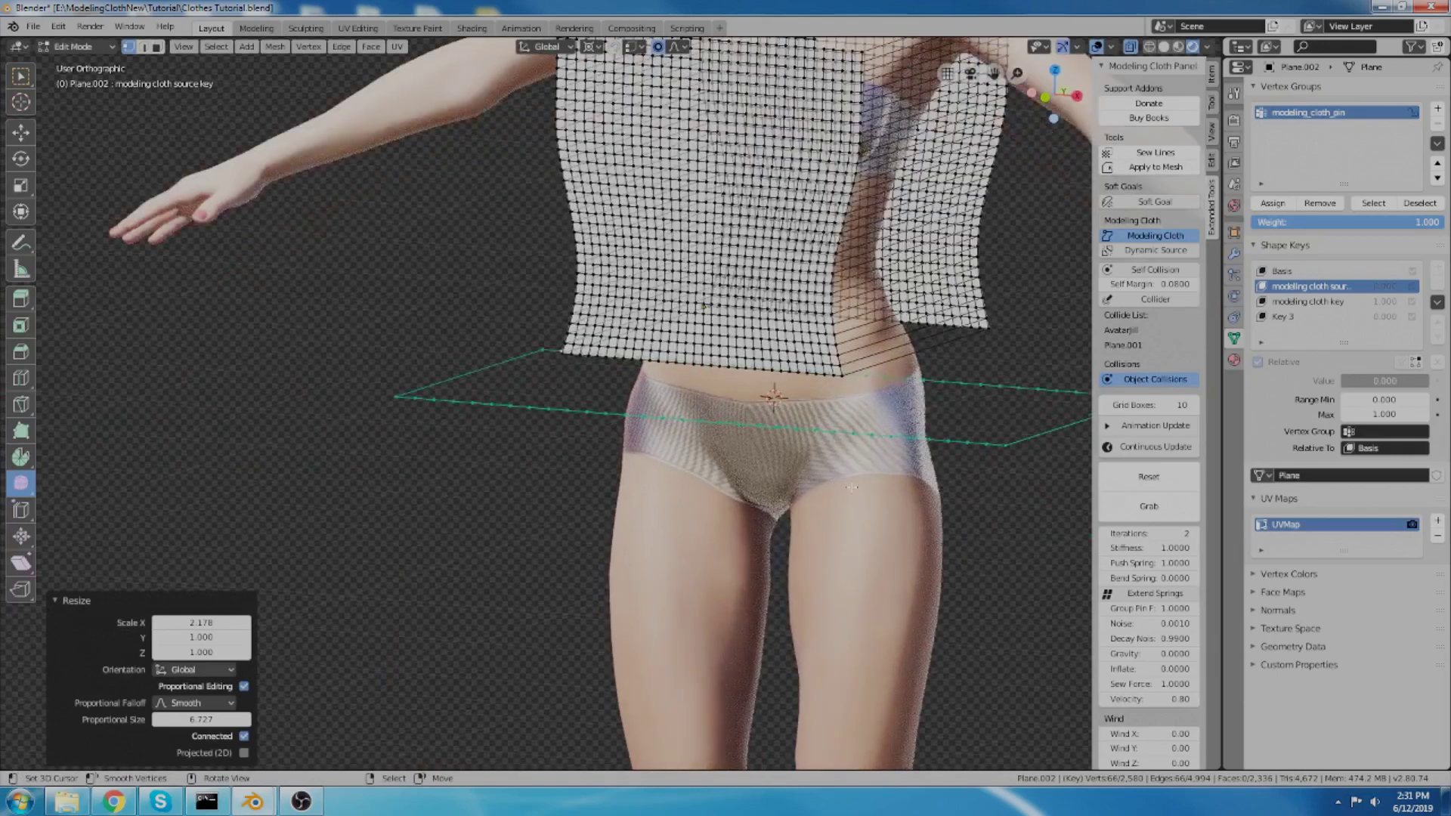
Step: Extrude the widened edges about 3.83 m down along Z to form a skirt band
key(e)
key(z)
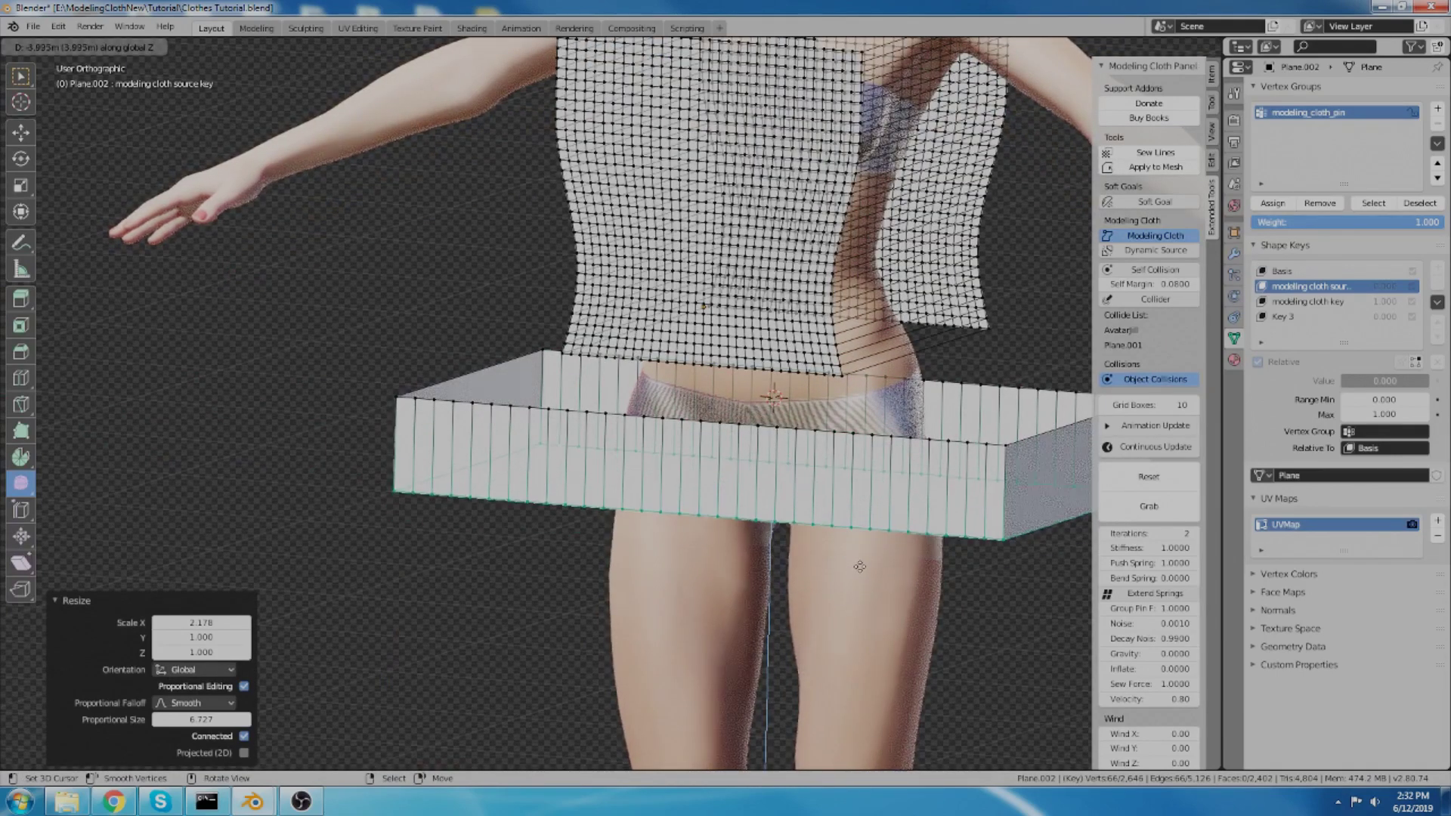
click(863, 561)
middle_drag(739, 411, 758, 398)
scroll(430, 462, up, 2)
Step: Add six evenly spaced horizontal loop cuts around the skirt band without sliding them
key(ctrl+r)
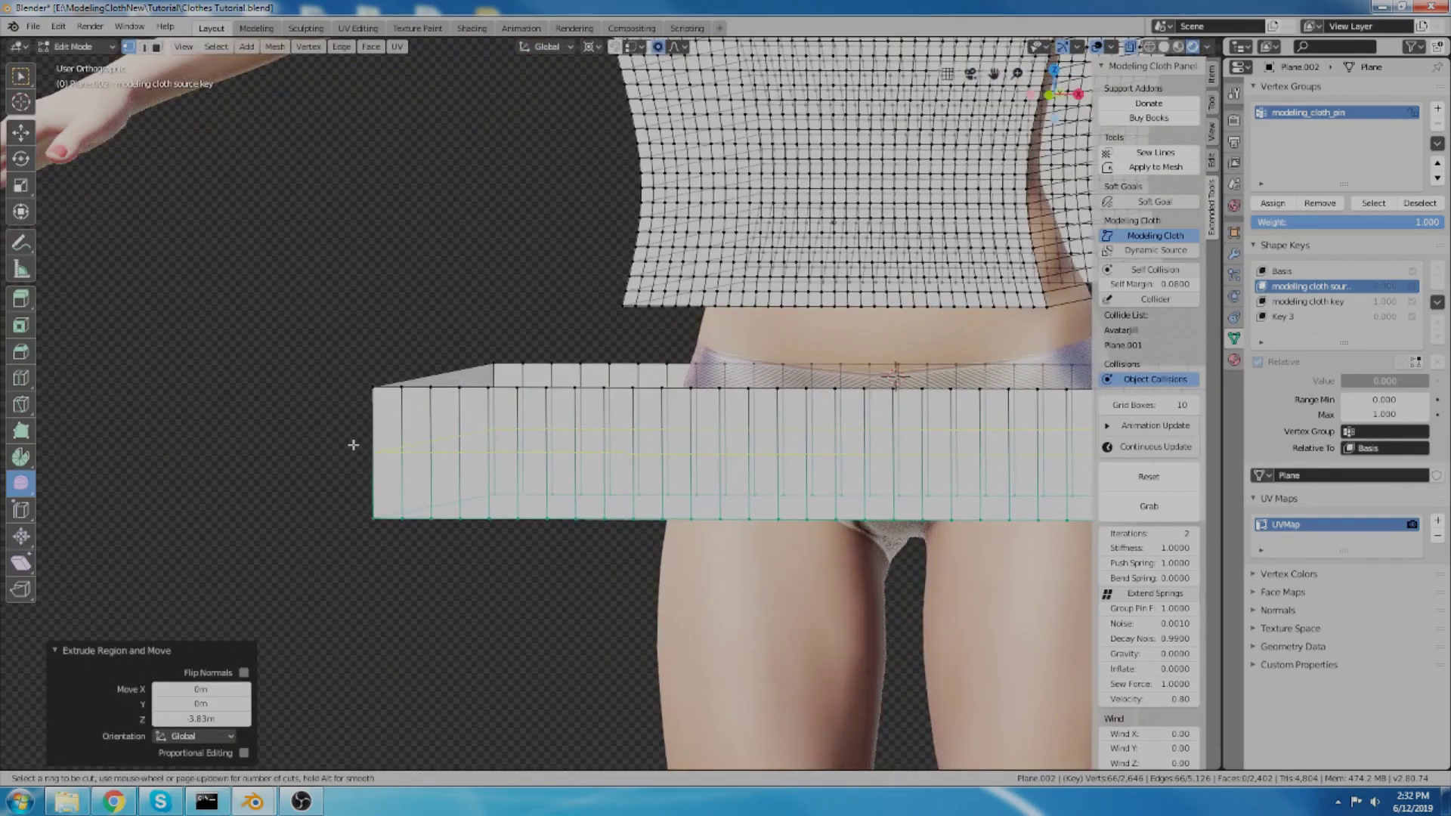
scroll(353, 445, up, 1)
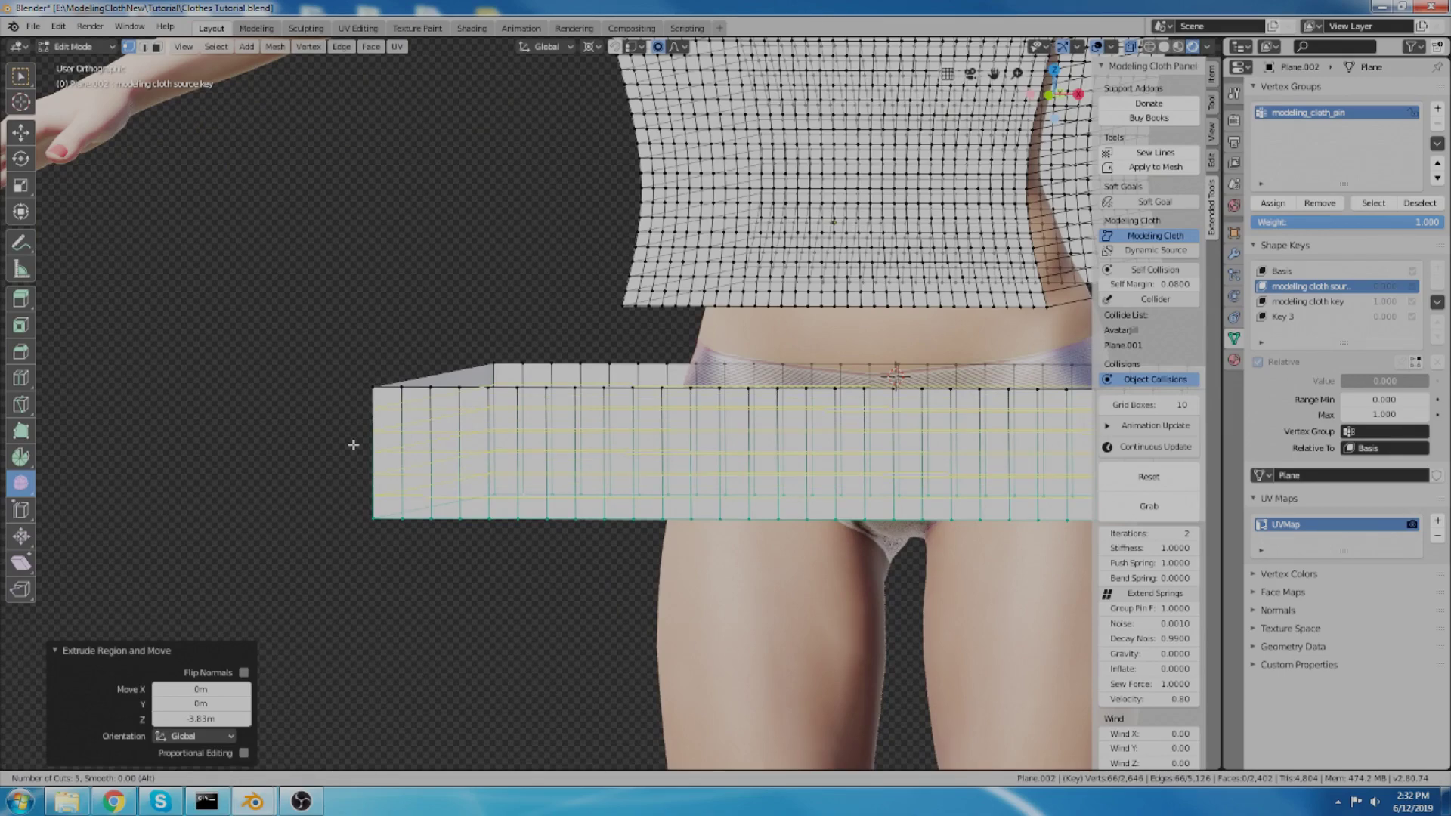
click(353, 446)
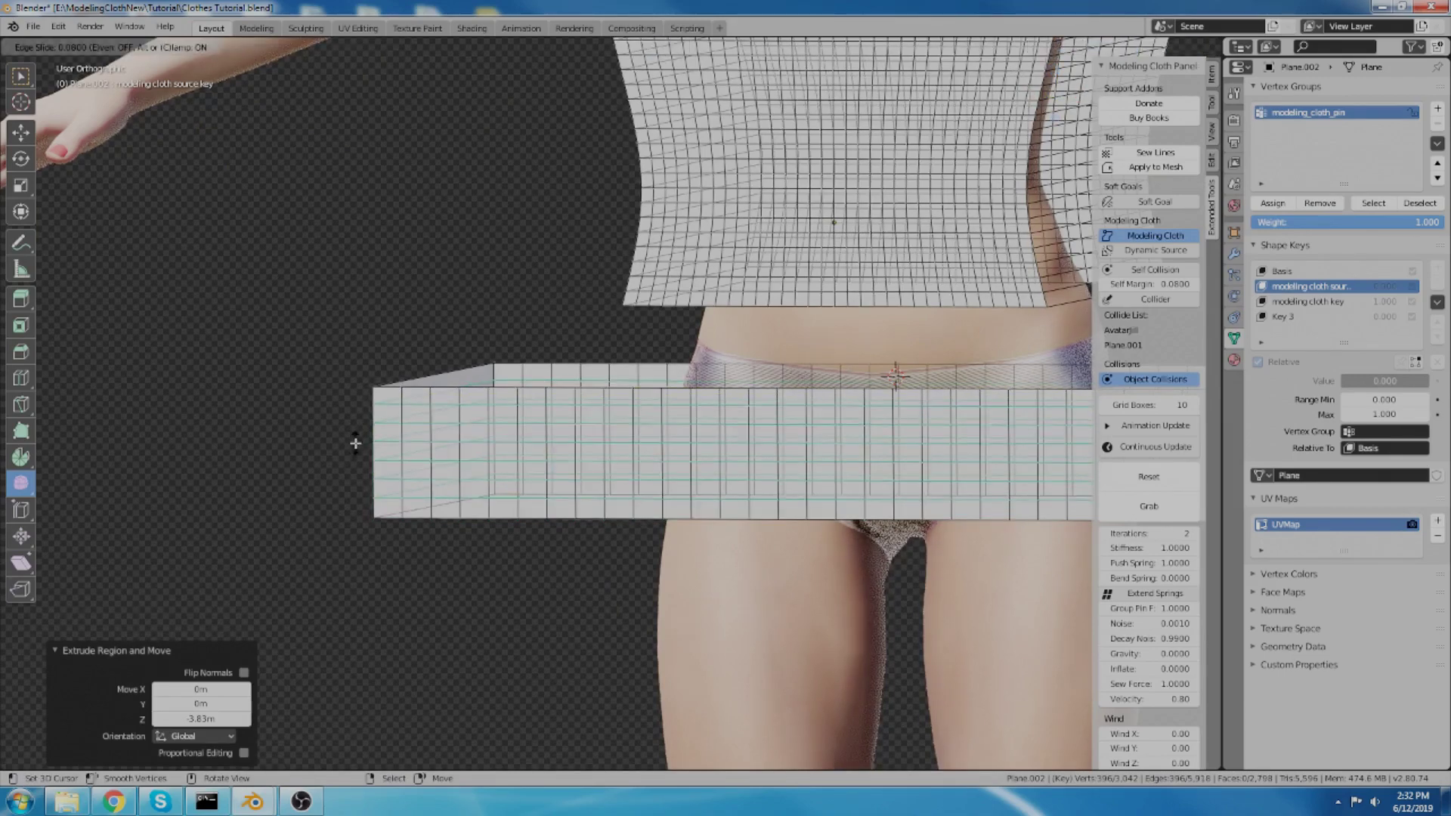
right_click(356, 443)
scroll(496, 392, down, 3)
middle_drag(636, 425, 619, 431)
scroll(618, 431, up, 6)
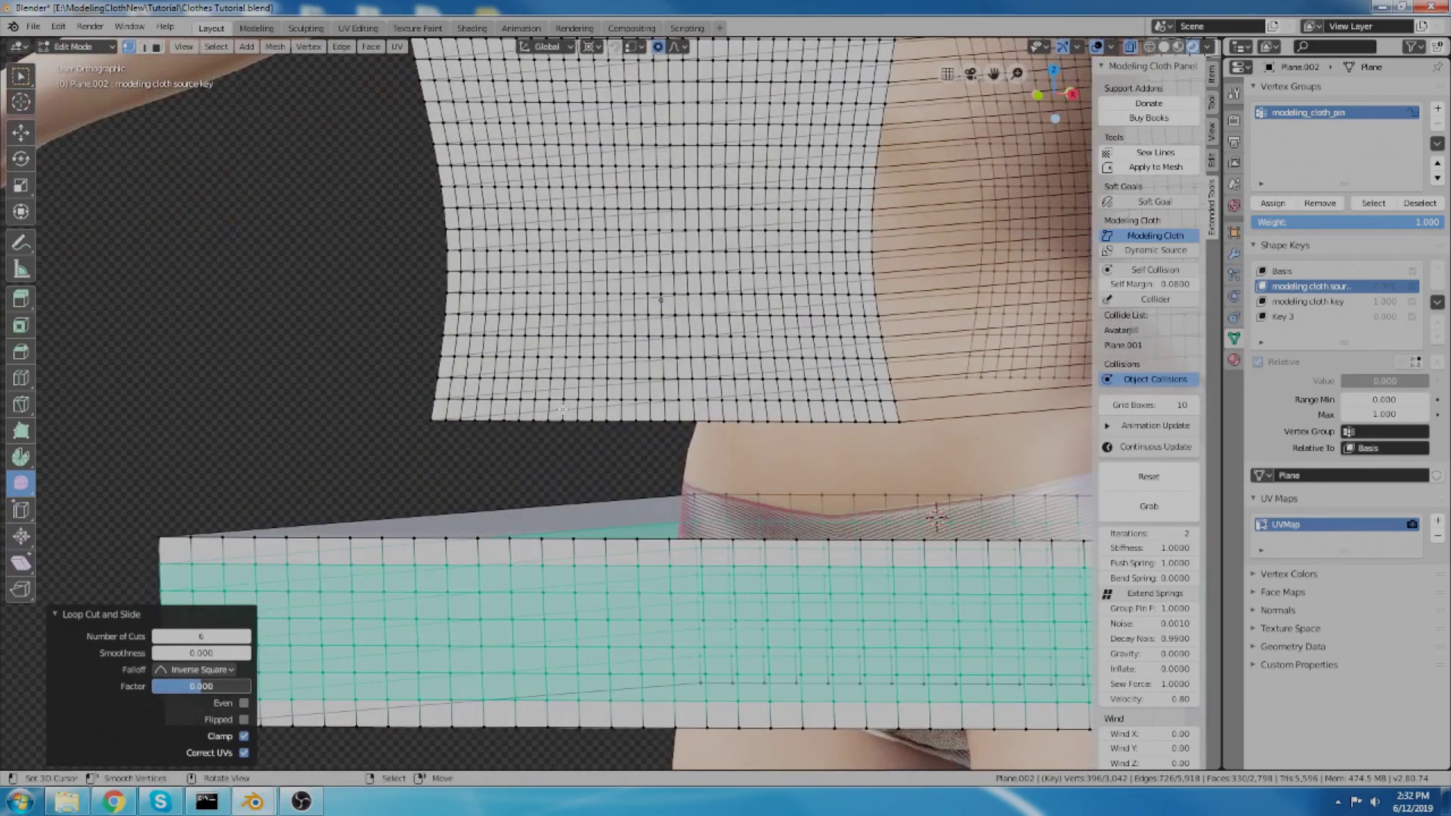
Step: Select the skirt band's upper edge loop and compare its vertices with the lower hem of the top
alt+click(440, 539)
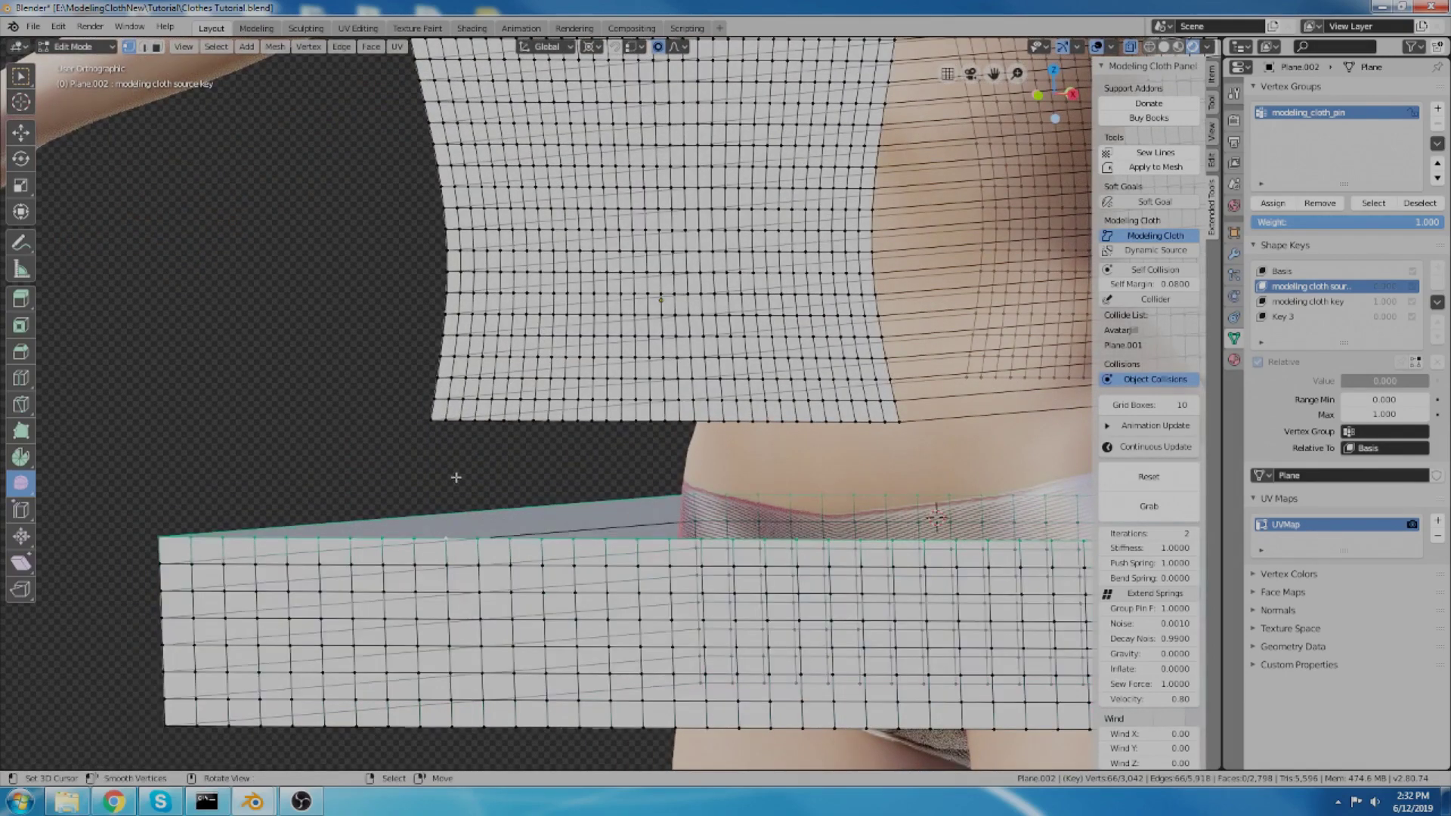
middle_drag(609, 473, 601, 484)
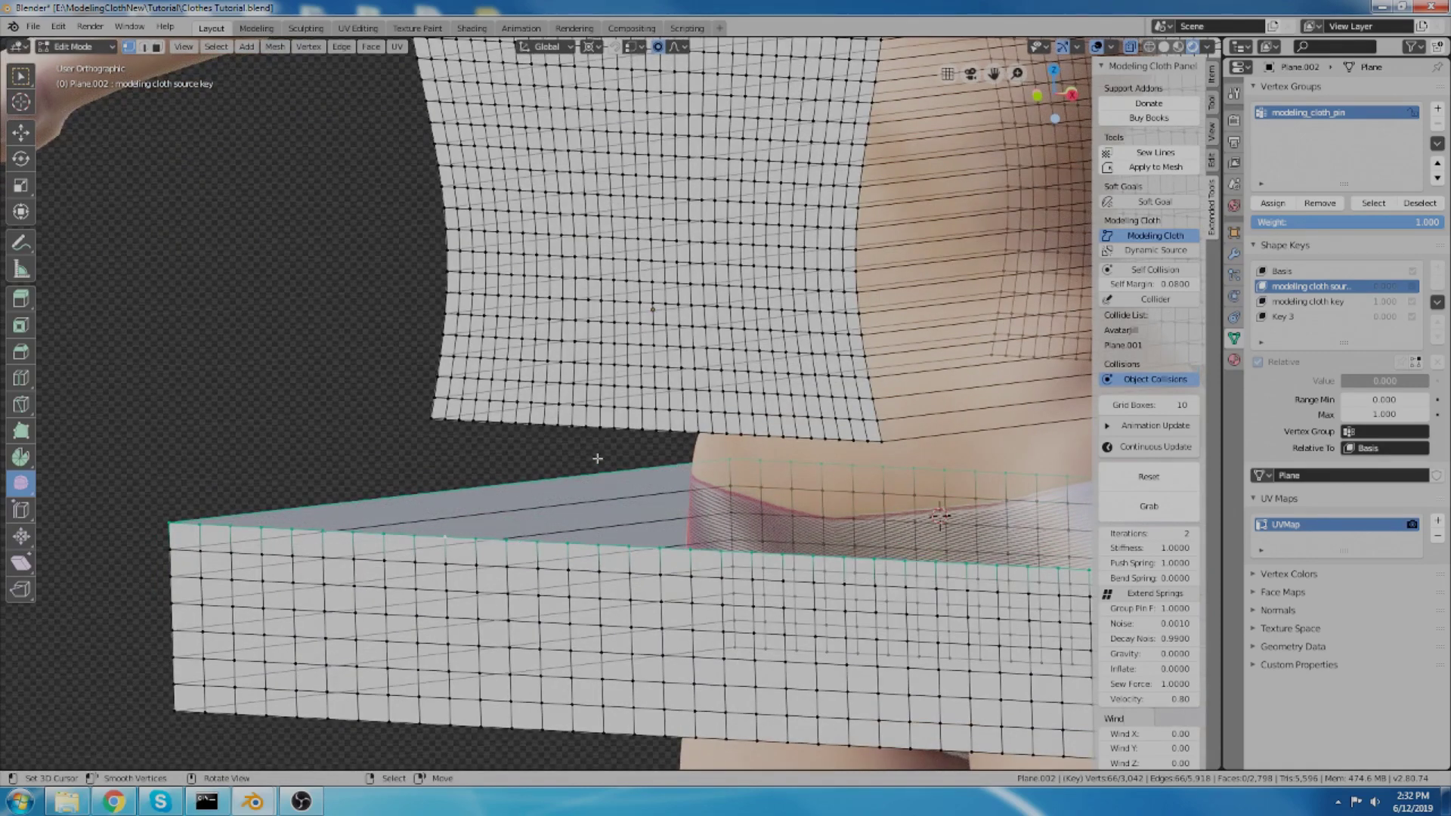
scroll(688, 390, down, 2)
shift+middle_drag(783, 422, 659, 424)
middle_drag(545, 342, 548, 340)
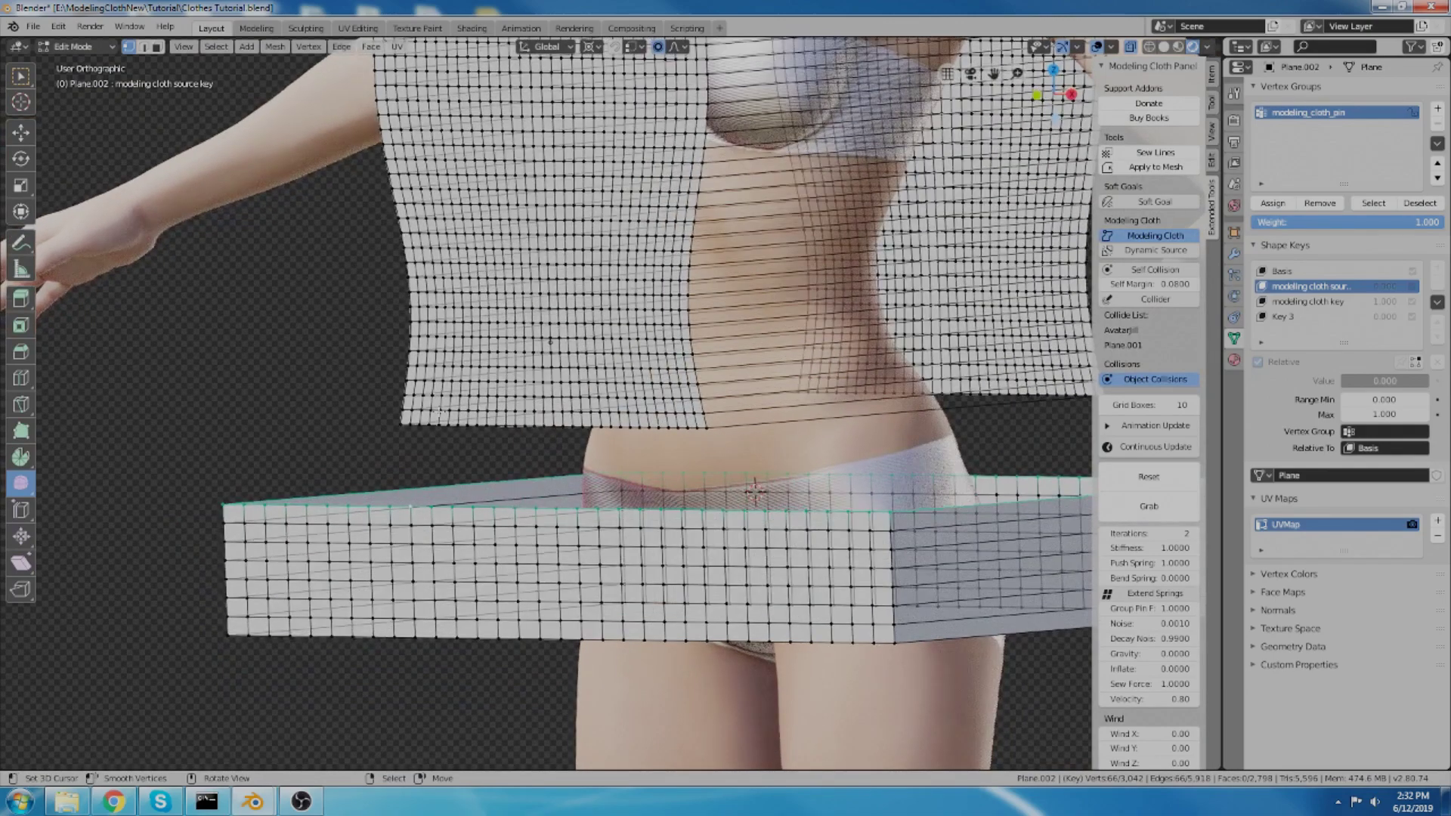
scroll(439, 412, up, 1)
middle_drag(480, 411, 515, 420)
scroll(481, 414, down, 1)
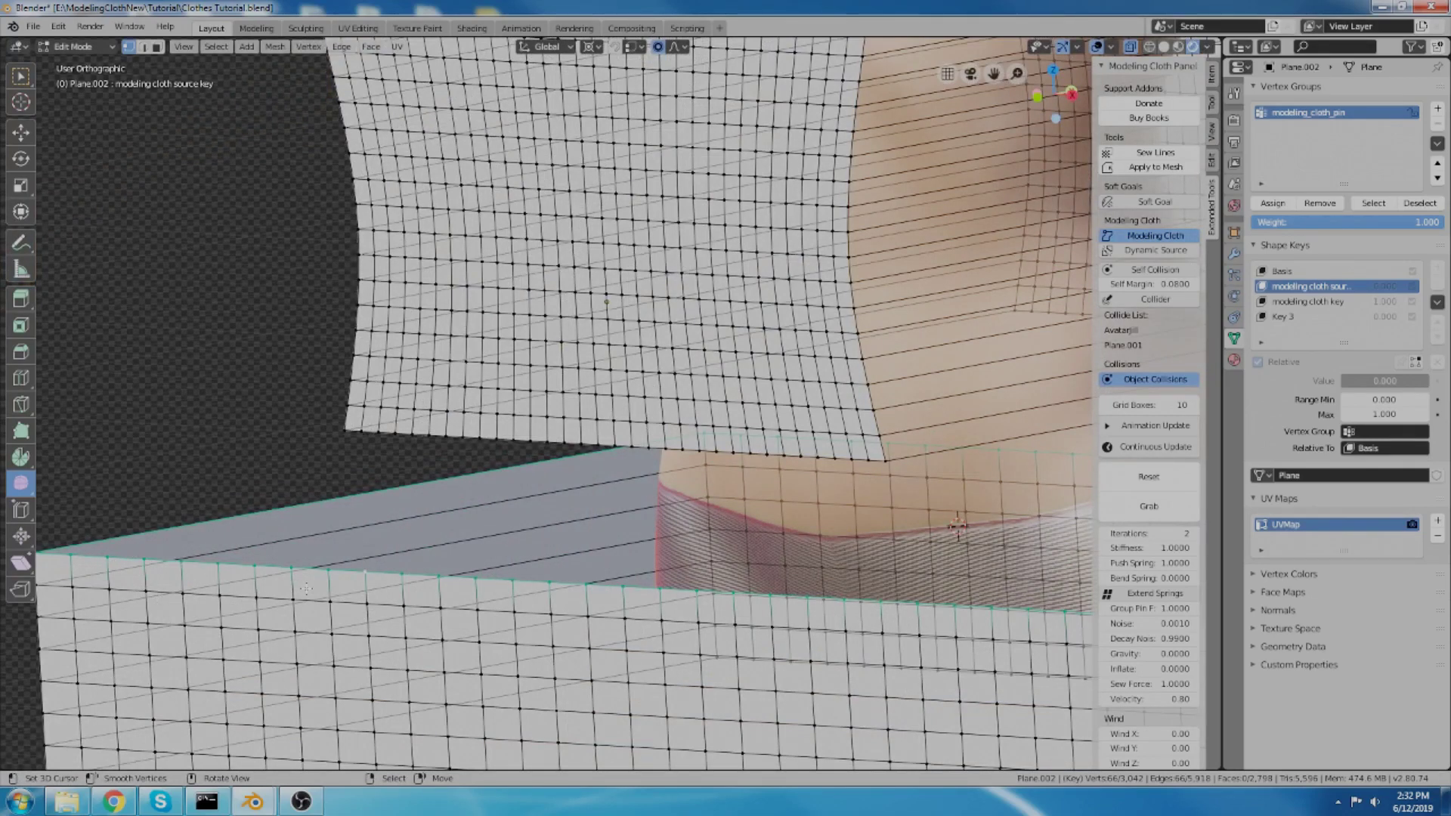
middle_drag(536, 440, 509, 424)
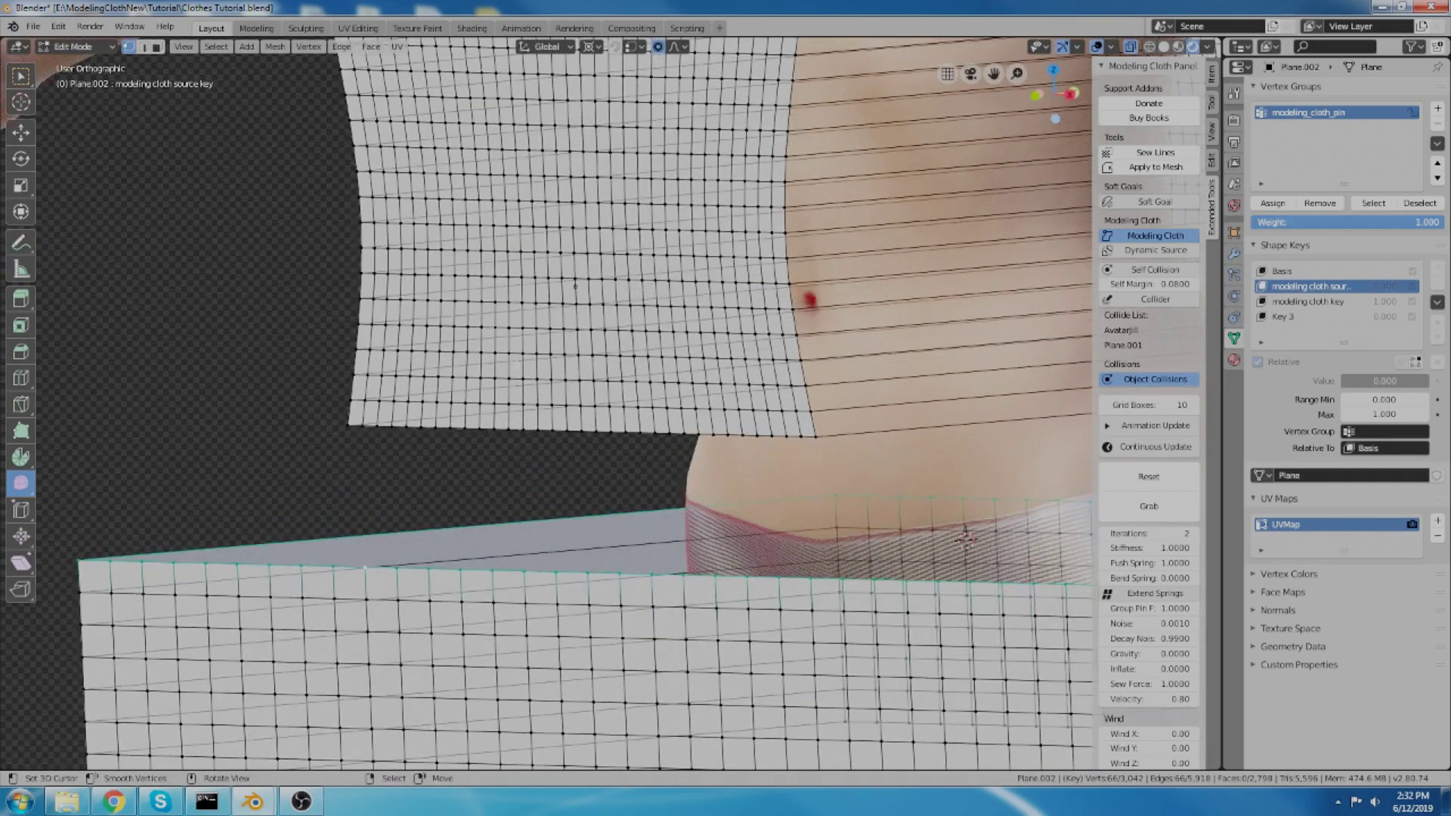
scroll(545, 400, down, 3)
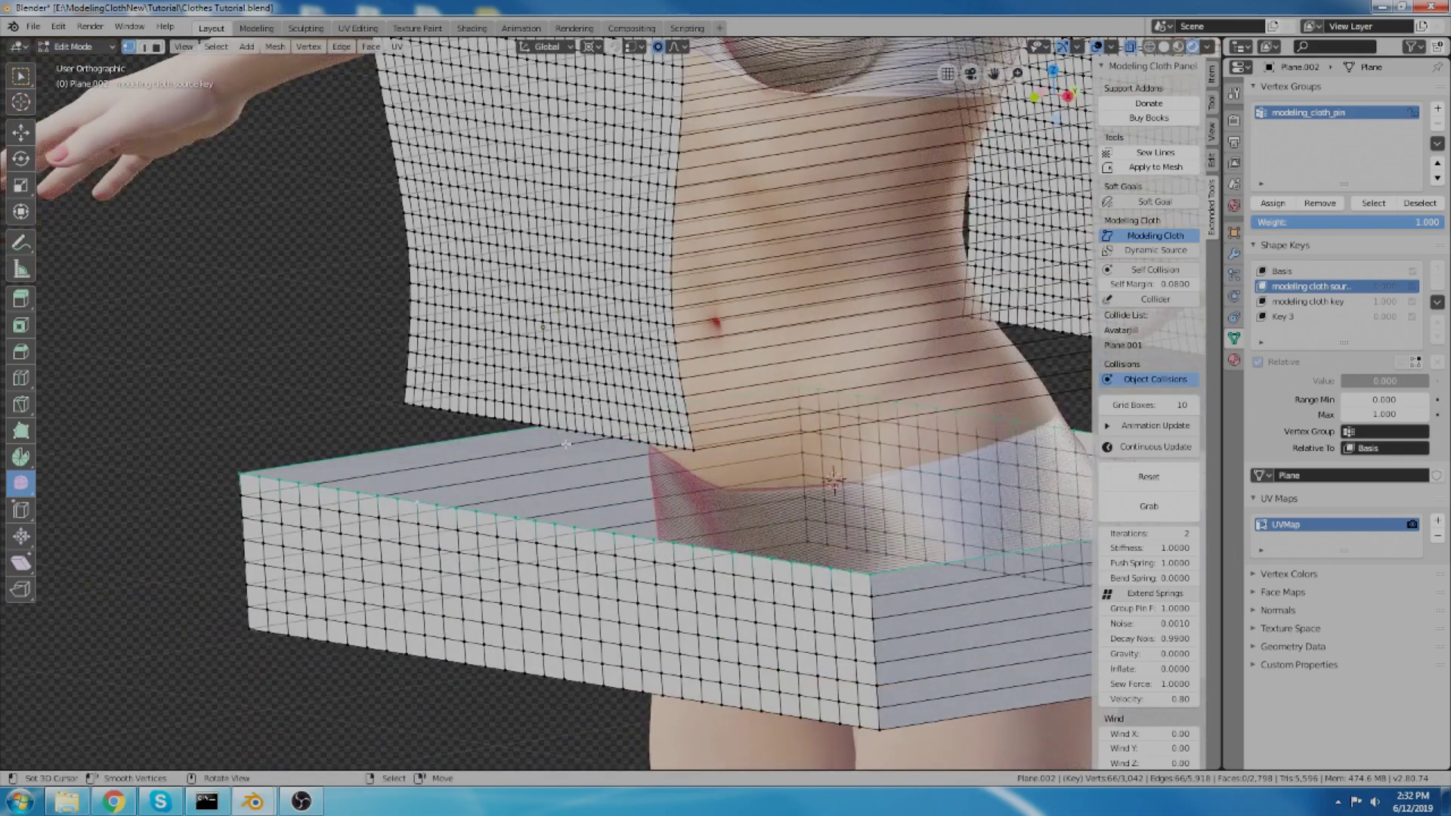
Step: Examine the skirt band from the side, where long faces connect its front and back panels
middle_drag(583, 415, 505, 355)
scroll(544, 453, up, 1)
scroll(493, 449, down, 1)
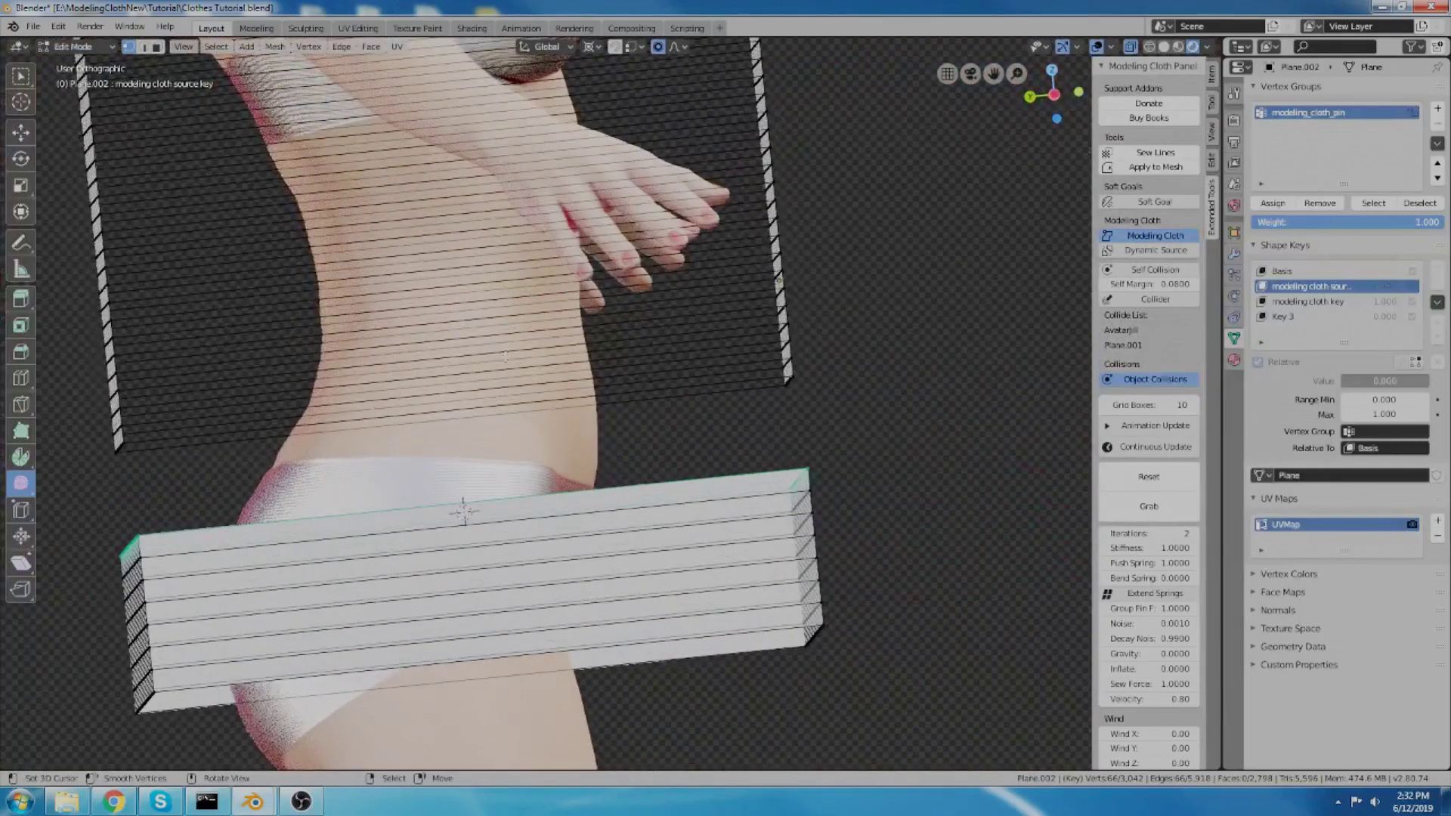
scroll(574, 368, up, 2)
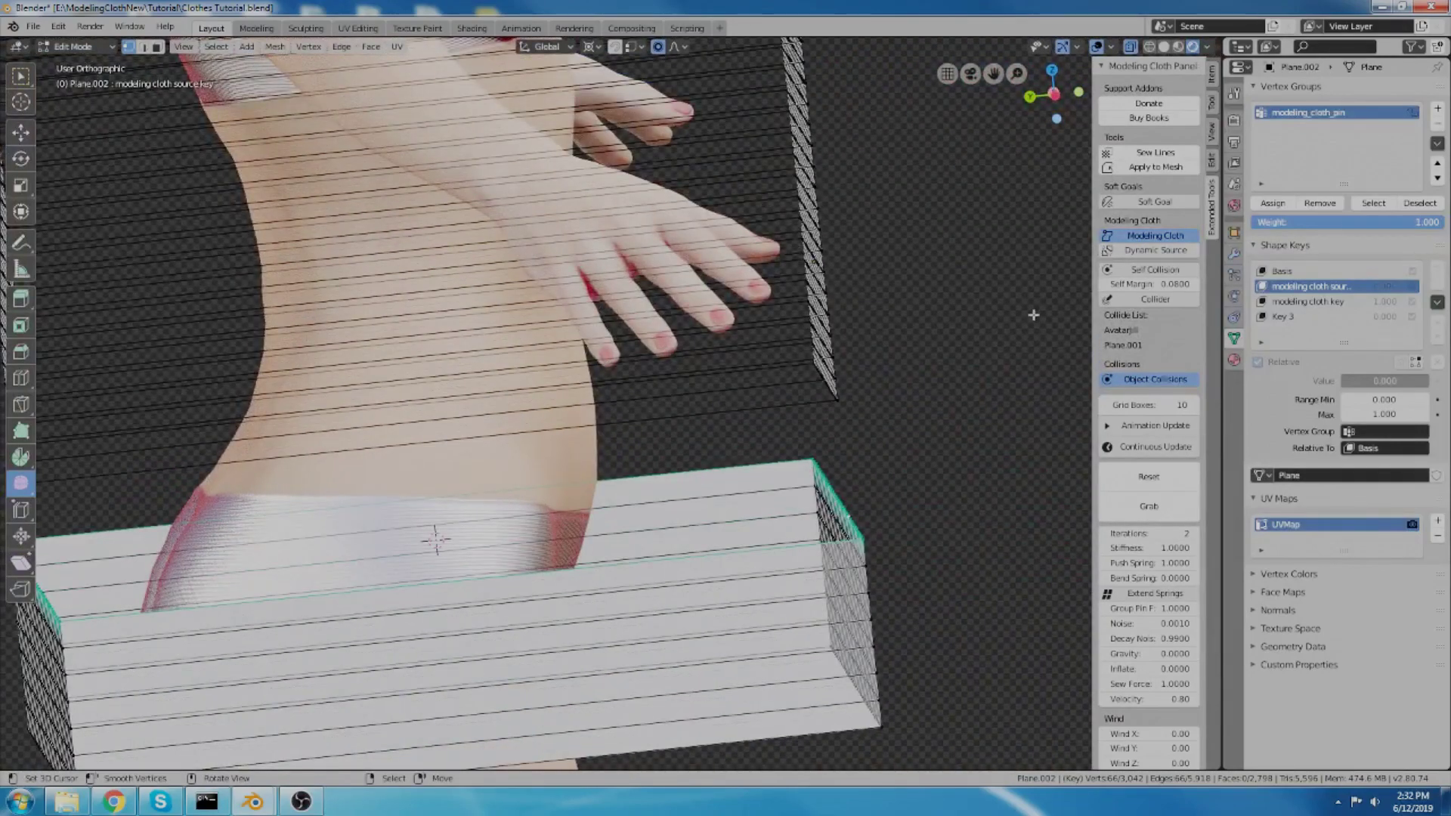
middle_drag(522, 337, 608, 300)
scroll(631, 301, down, 2)
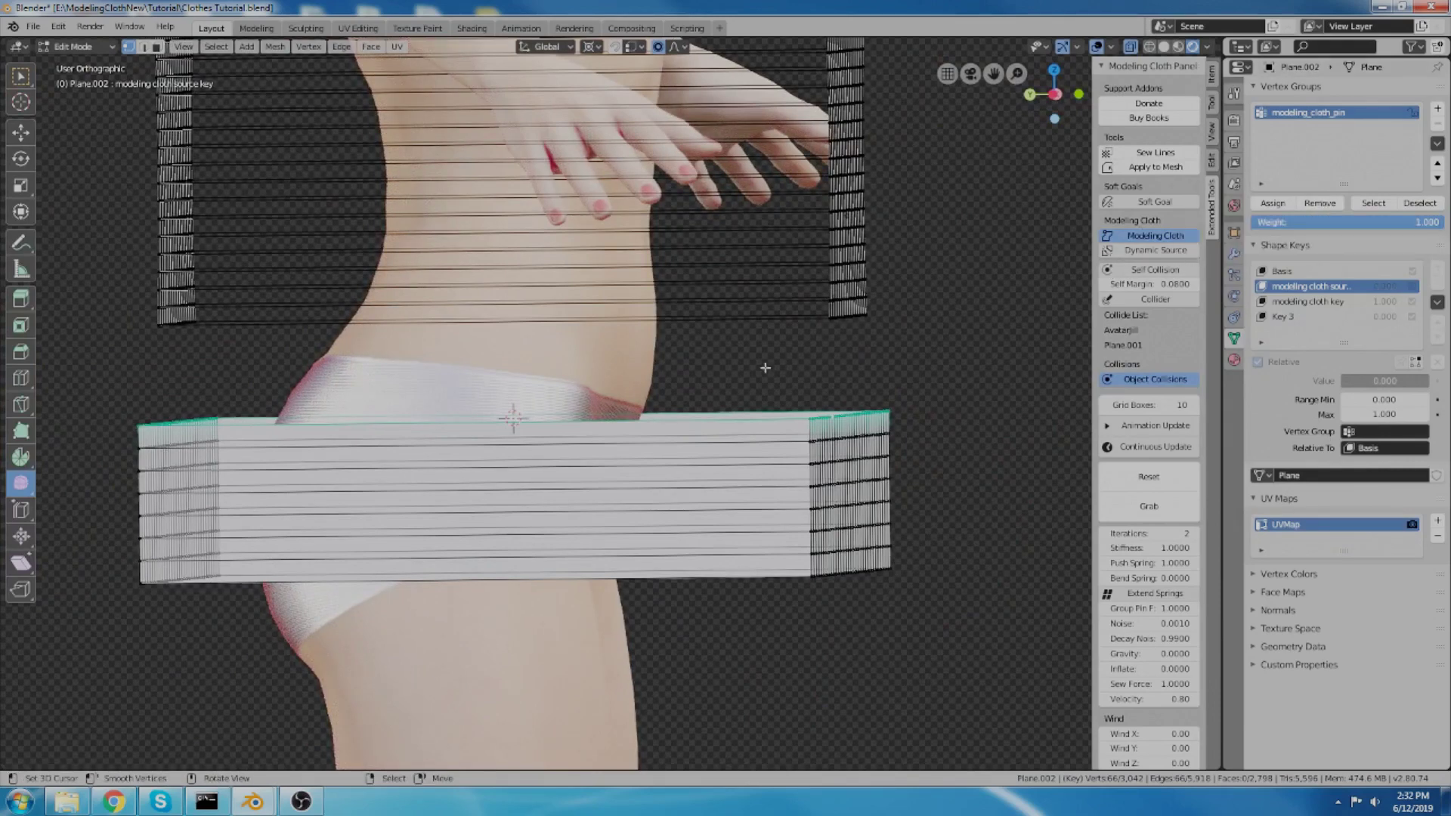
mouse_move(628, 362)
middle_down()
mouse_move(658, 348)
mouse_move(673, 370)
mouse_move(629, 373)
middle_up()
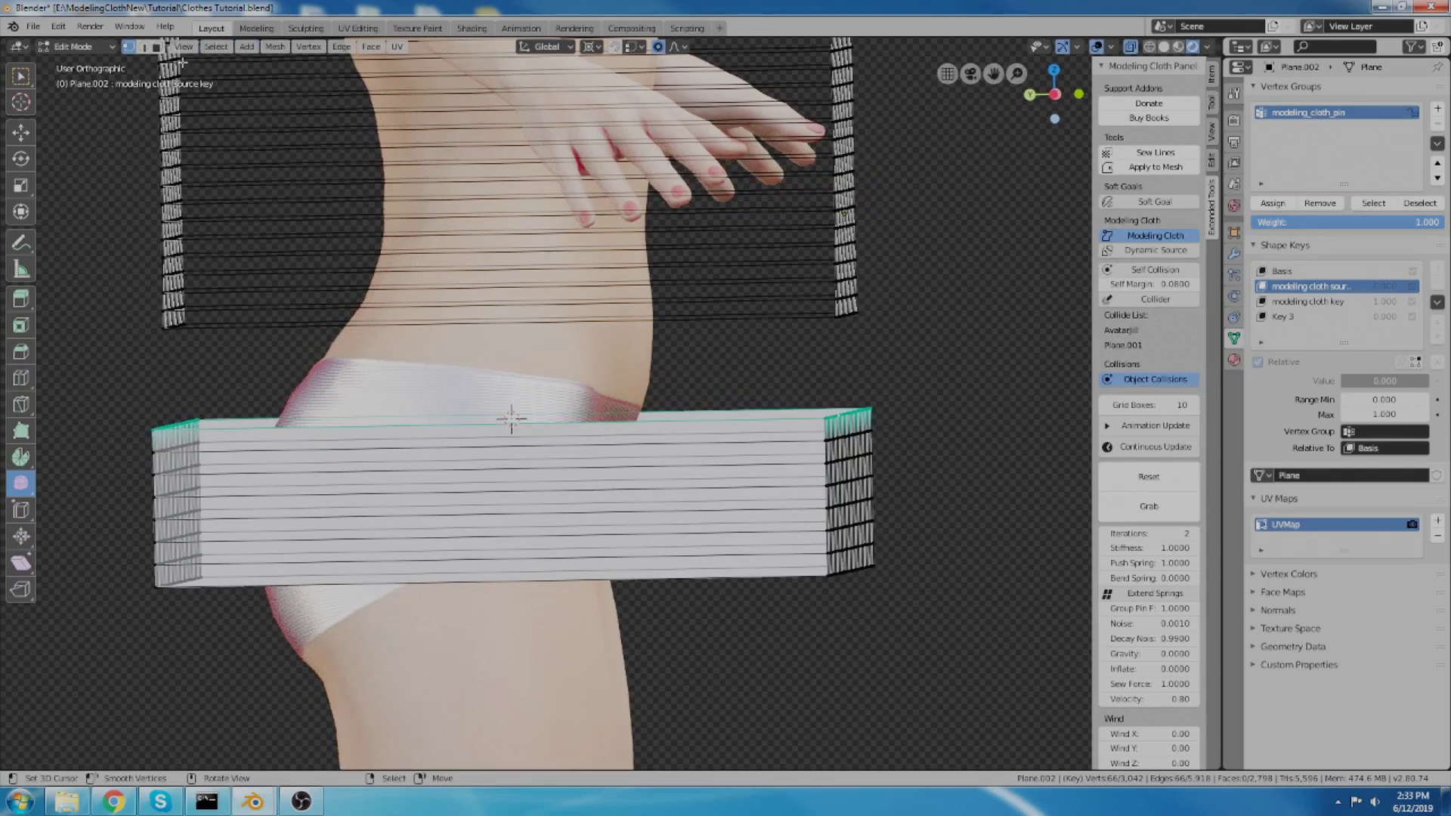
Step: Circle-select the long side faces of the skirt band in face mode and delete them with Only Faces
click(156, 48)
middle_drag(514, 419, 526, 424)
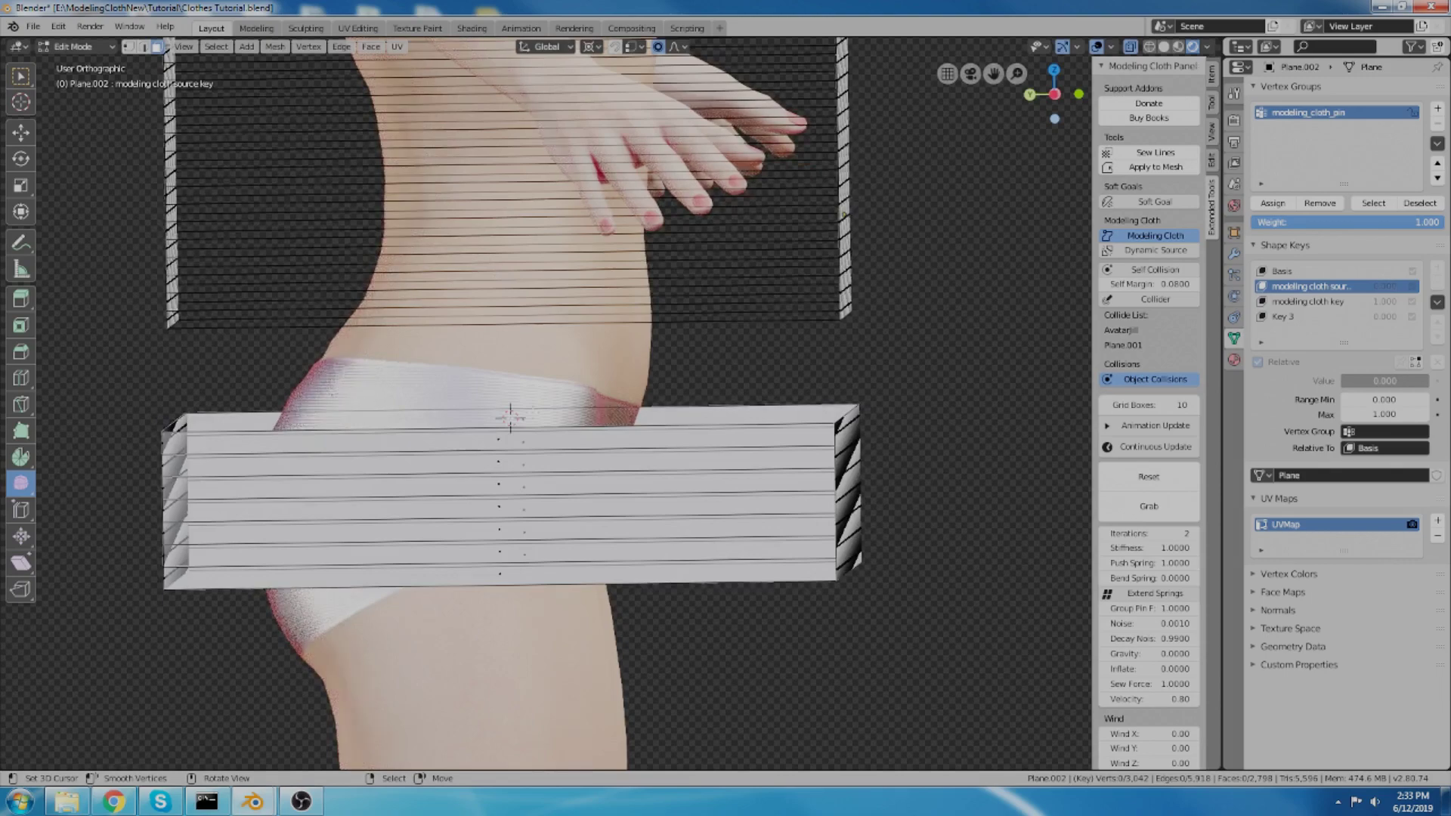
key(c)
drag(511, 419, 499, 578)
key(Escape)
key(x)
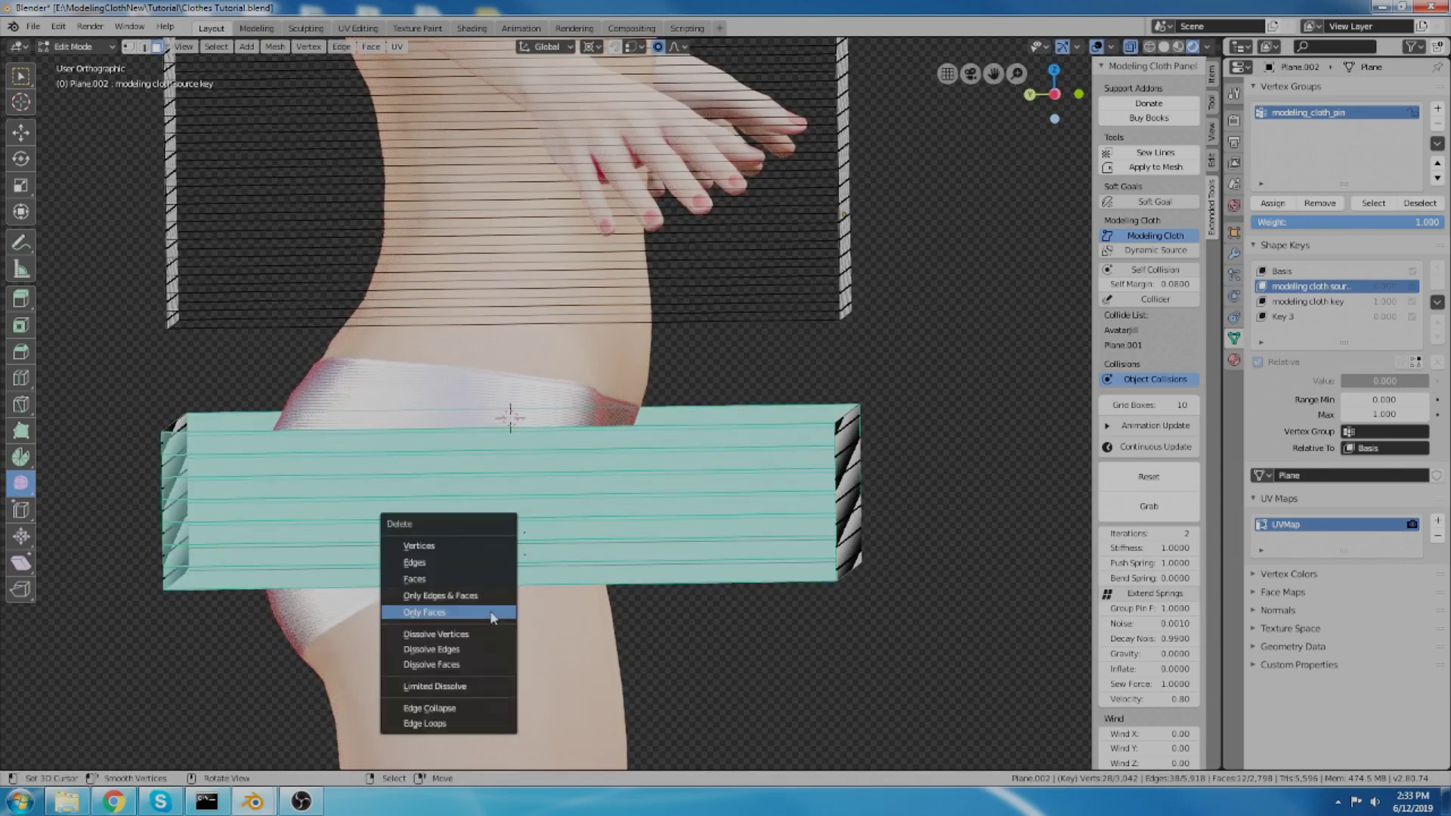
click(492, 613)
Step: Select the front upper edge of the skirt band and the top's front hem in vertex mode, and connect them with Sew Lines
middle_drag(499, 544, 362, 421)
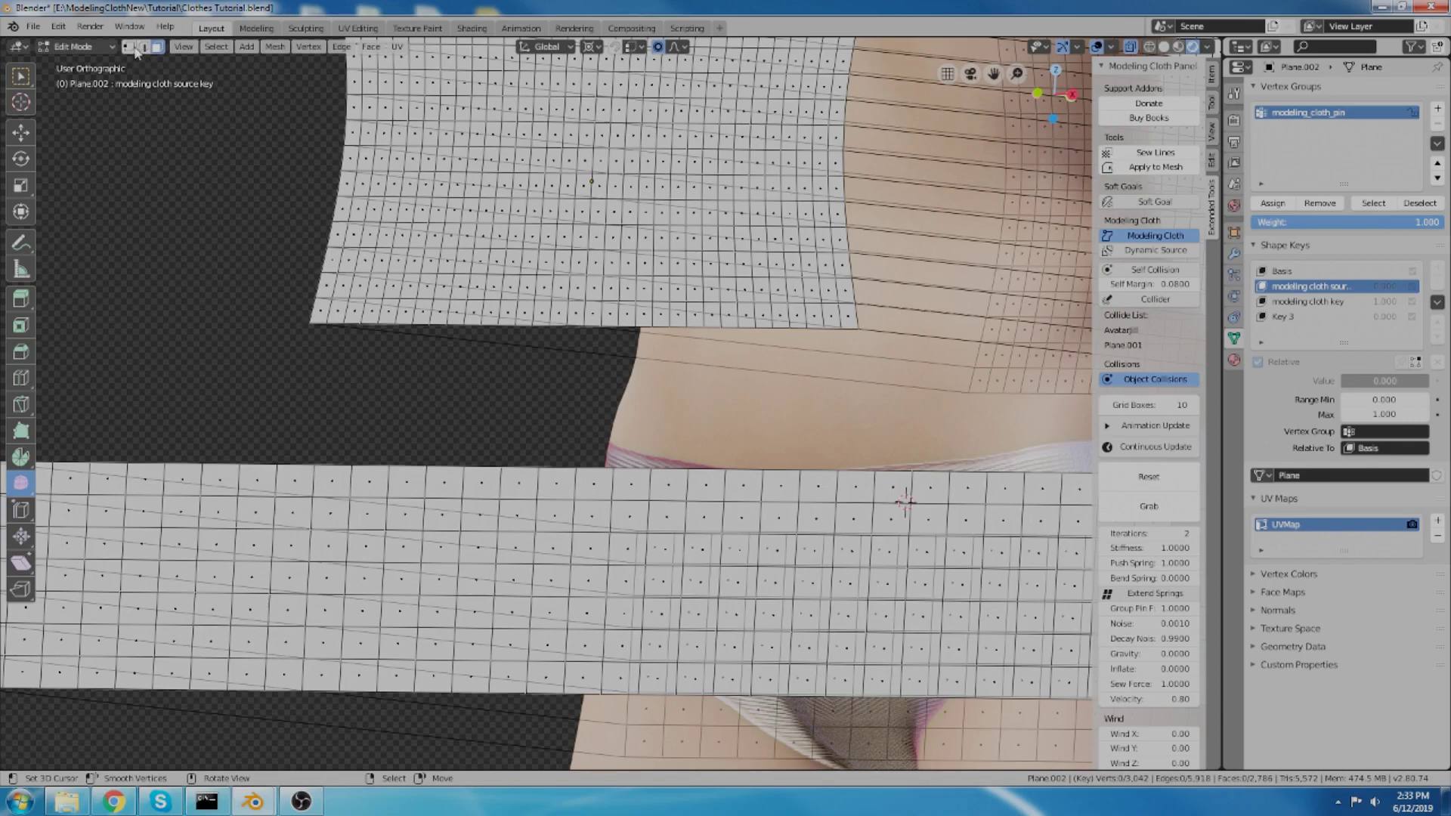
alt+click(341, 451)
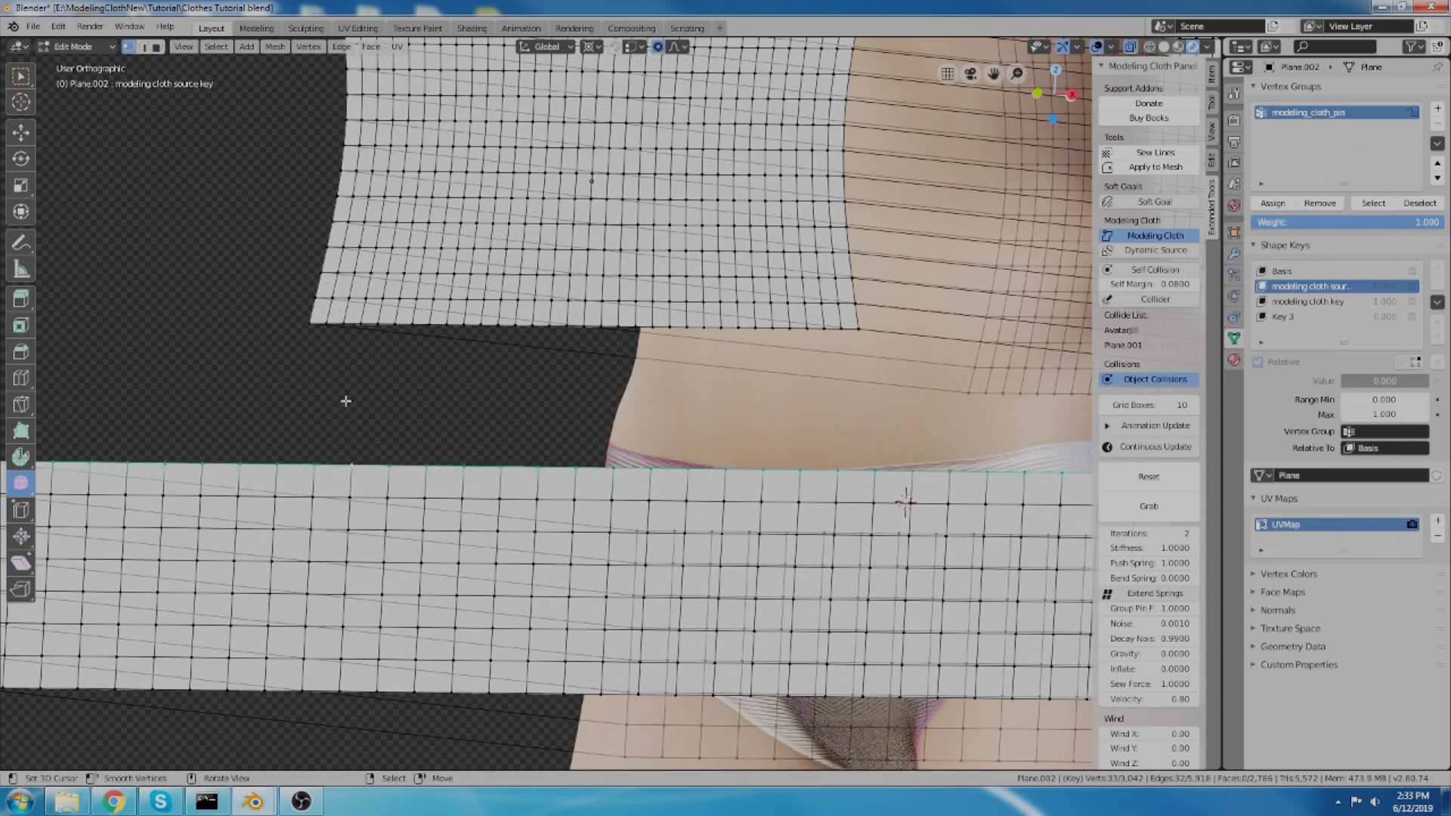
middle_drag(382, 327, 388, 363)
scroll(389, 363, up, 4)
alt+shift+click(393, 330)
scroll(415, 359, down, 3)
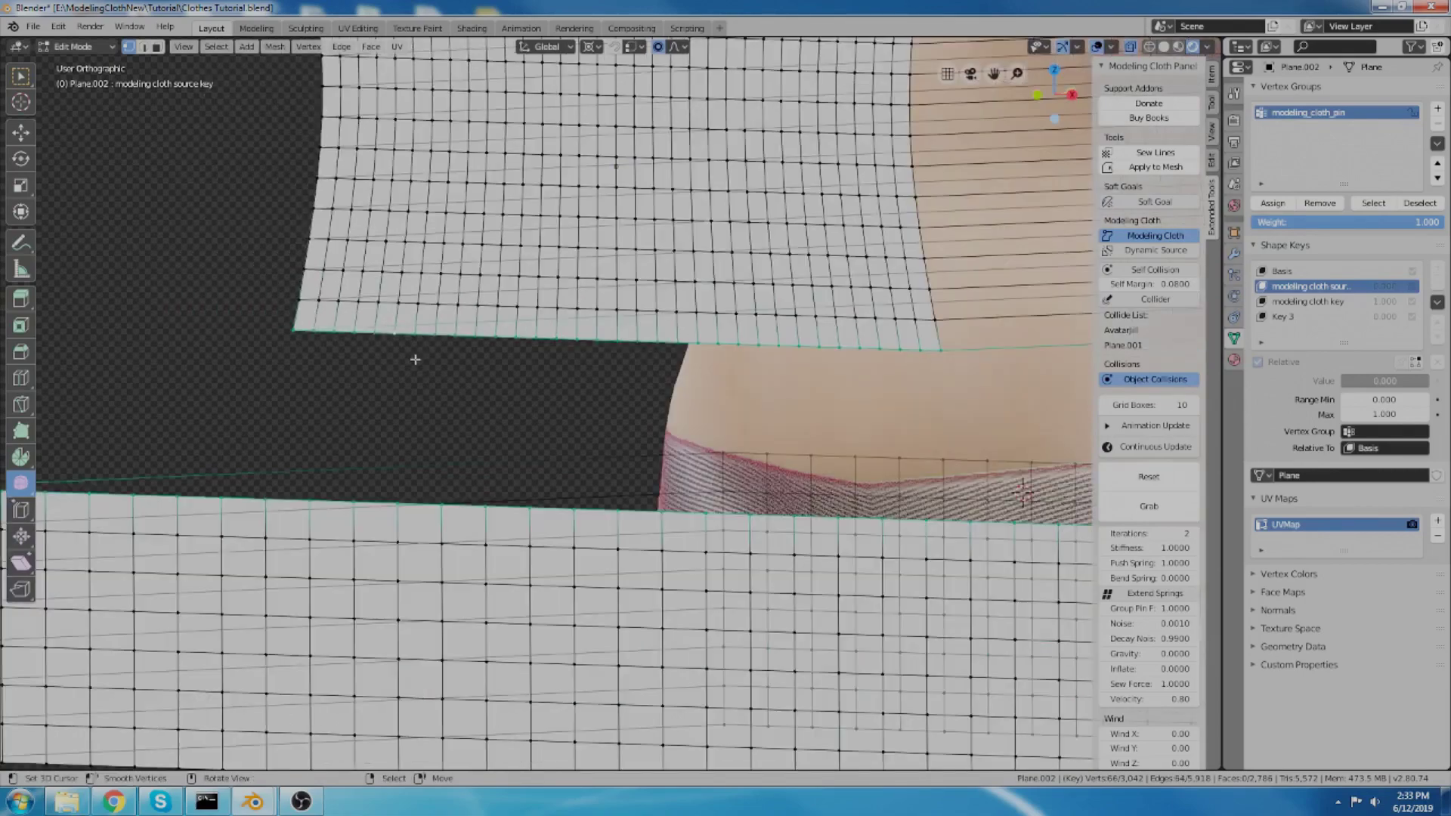
click(1133, 157)
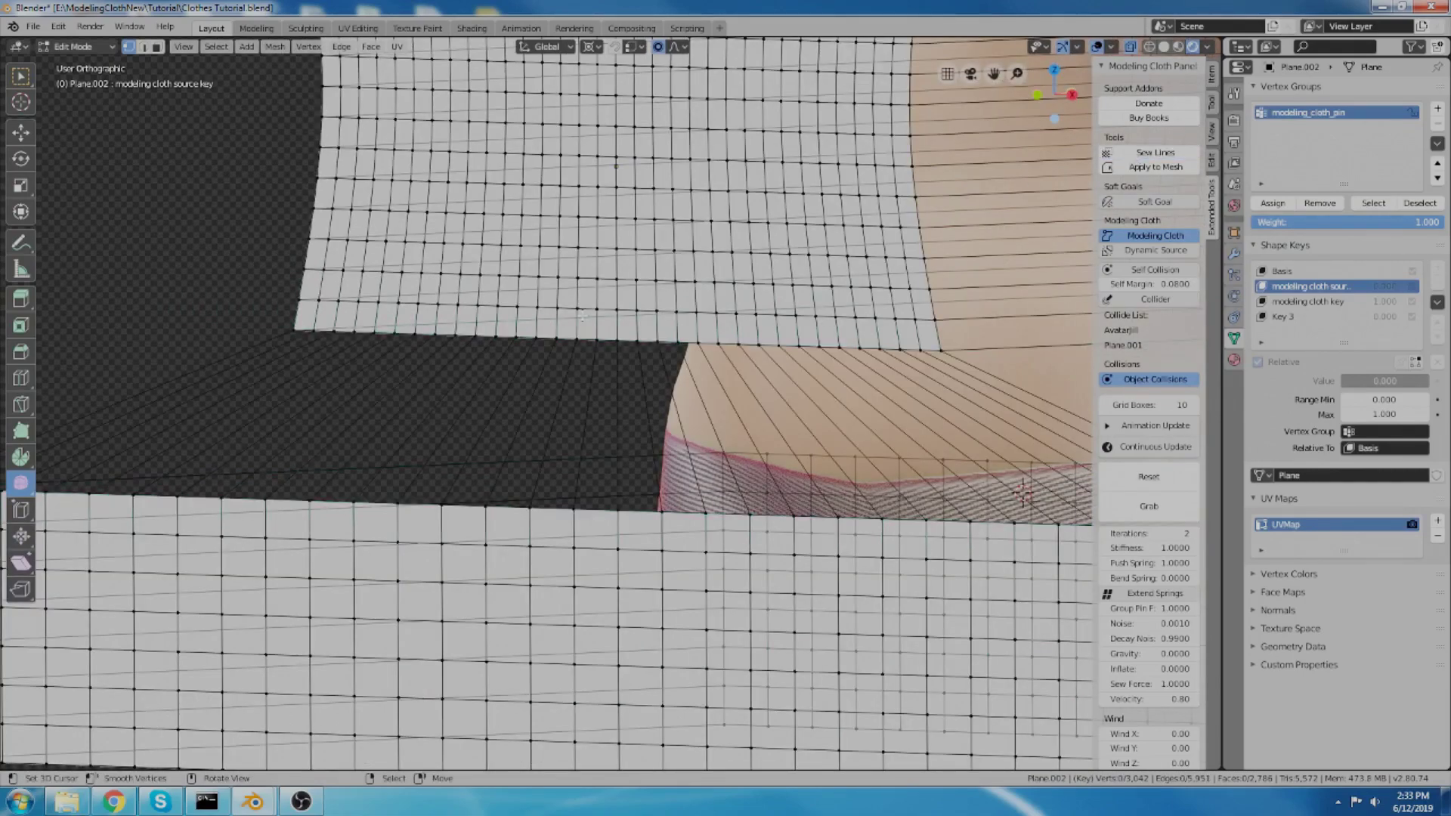
Step: Connect the top's back hem to the back upper edge of the skirt band with Sew Lines
scroll(874, 320, down, 4)
mouse_move(874, 302)
middle_down()
mouse_move(858, 306)
mouse_move(888, 317)
mouse_move(874, 320)
middle_up()
scroll(544, 401, up, 6)
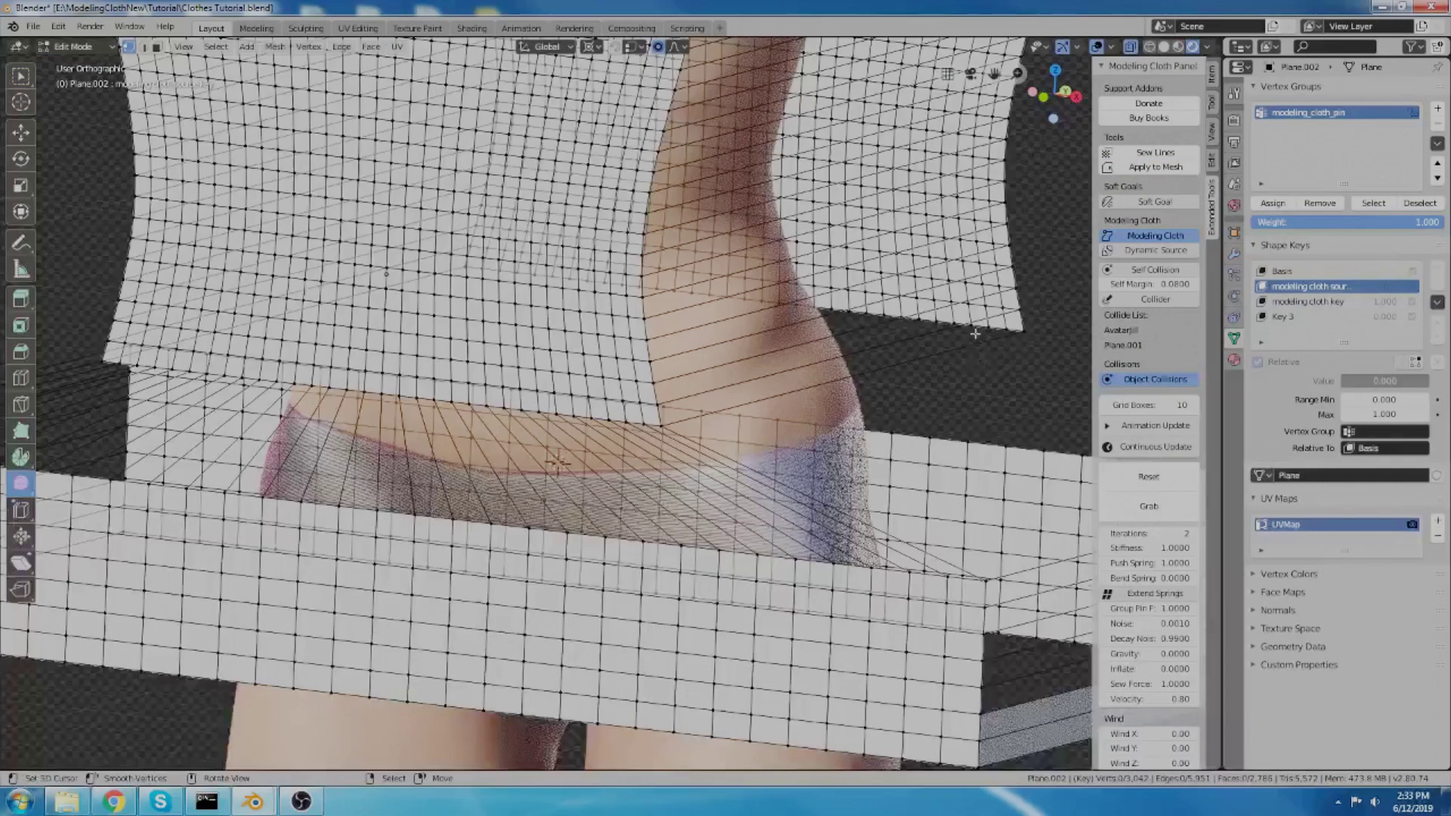
alt+click(947, 334)
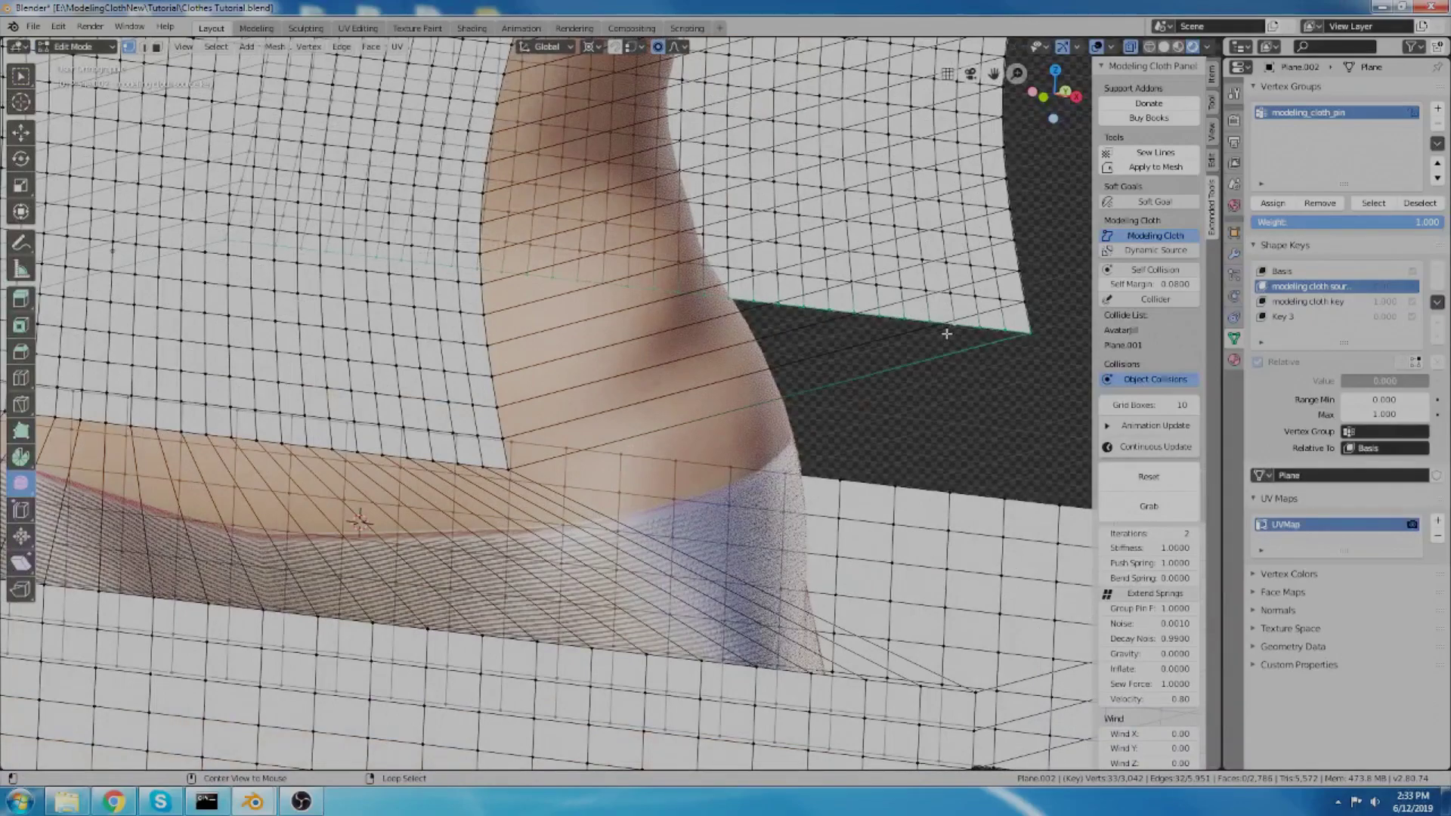
alt+shift+click(934, 490)
click(1151, 155)
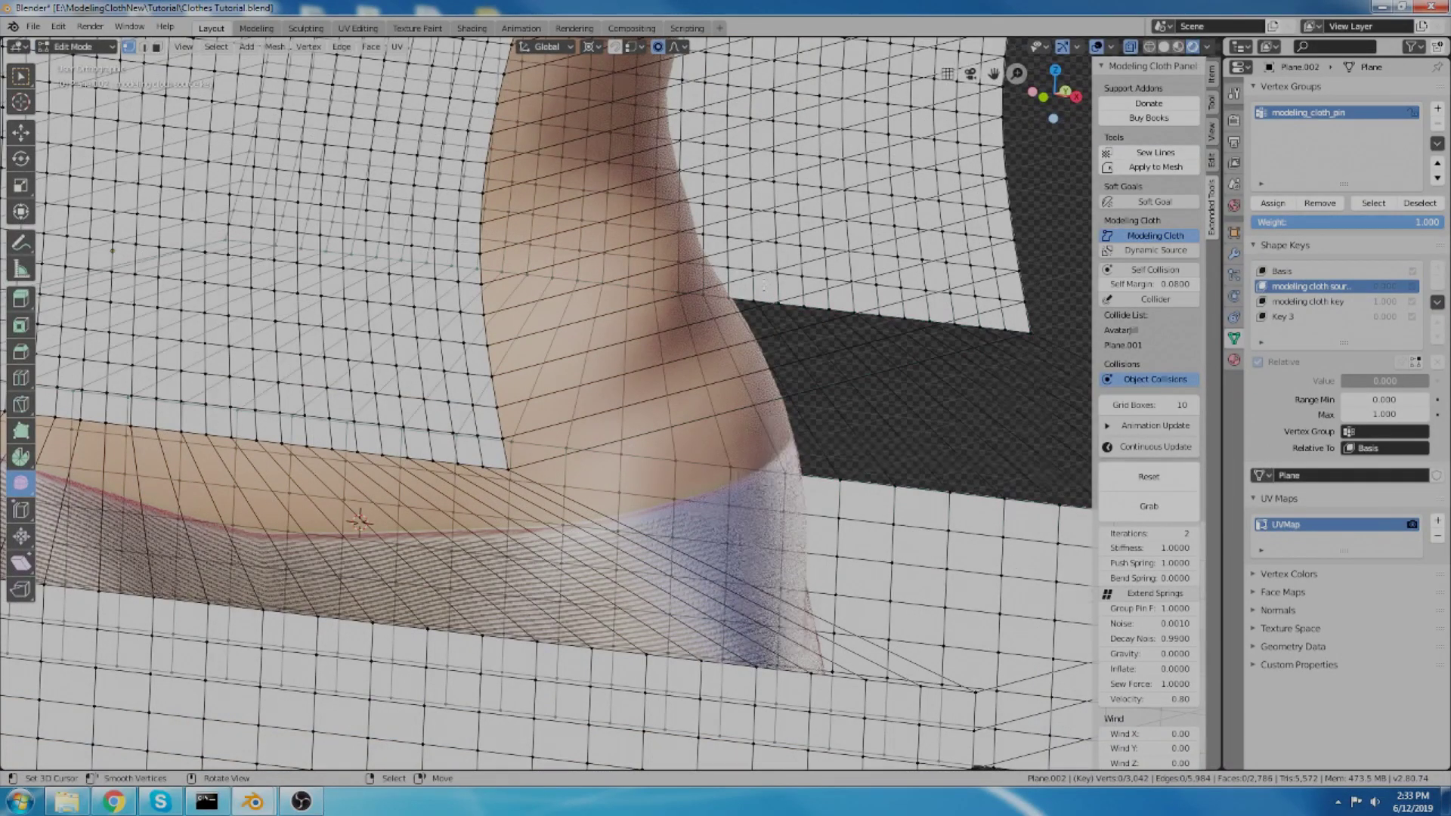
Step: Inspect the garment in Object Mode and in the modeling cloth key shape in Edit Mode
scroll(700, 324, down, 4)
scroll(777, 370, up, 2)
middle_drag(778, 370, 582, 383)
scroll(613, 424, down, 6)
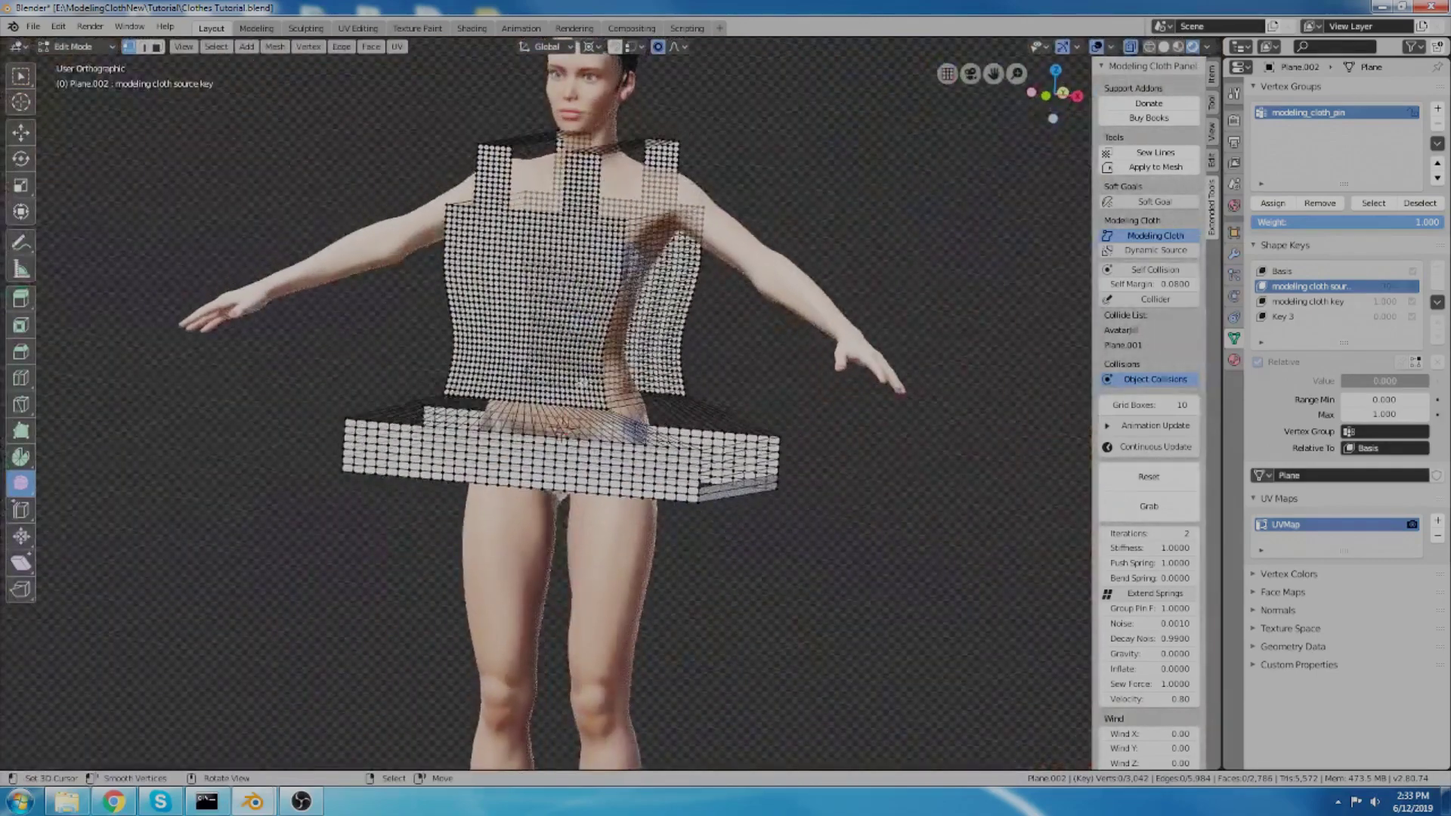
scroll(575, 378, up, 4)
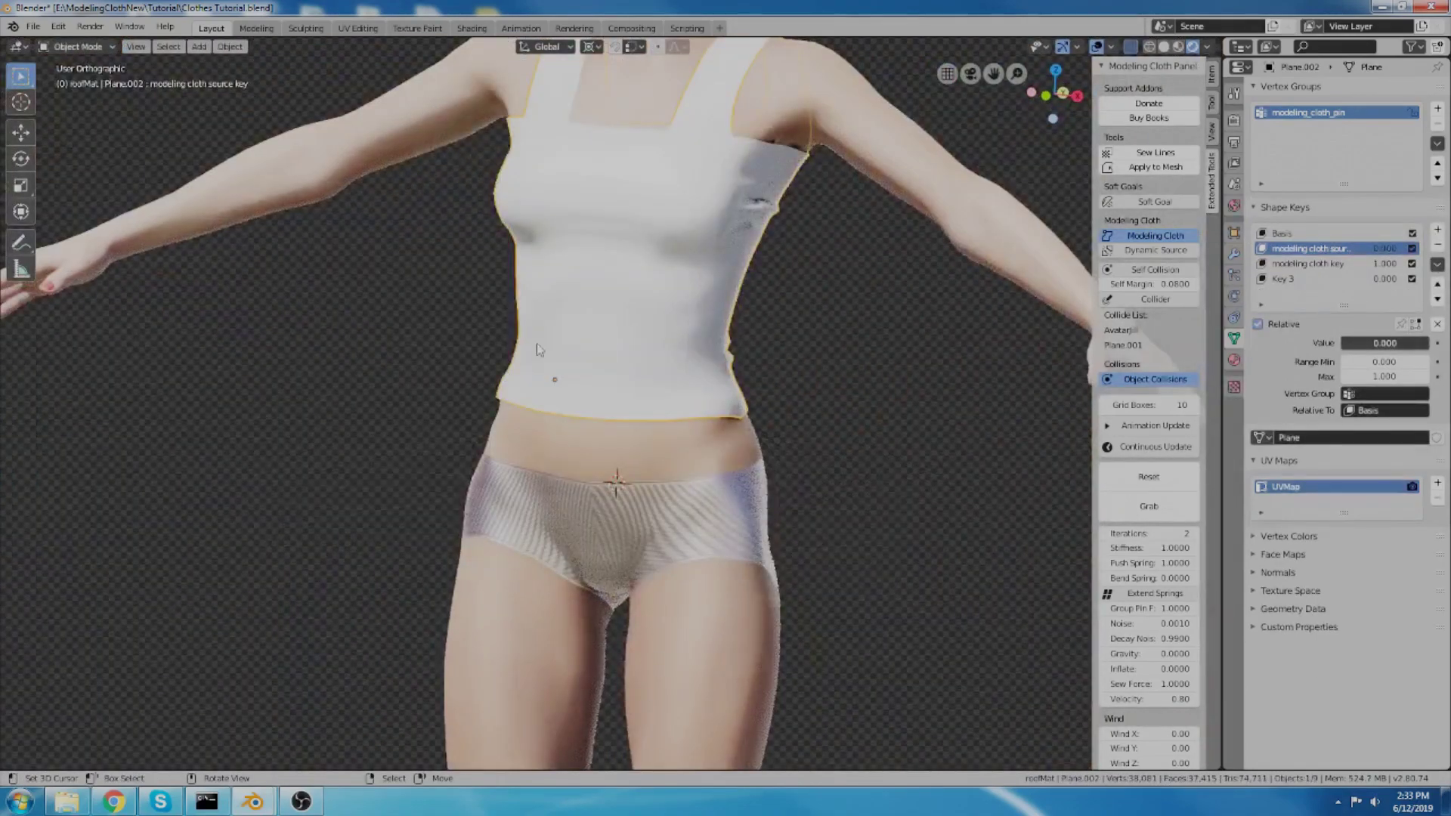
scroll(536, 343, up, 3)
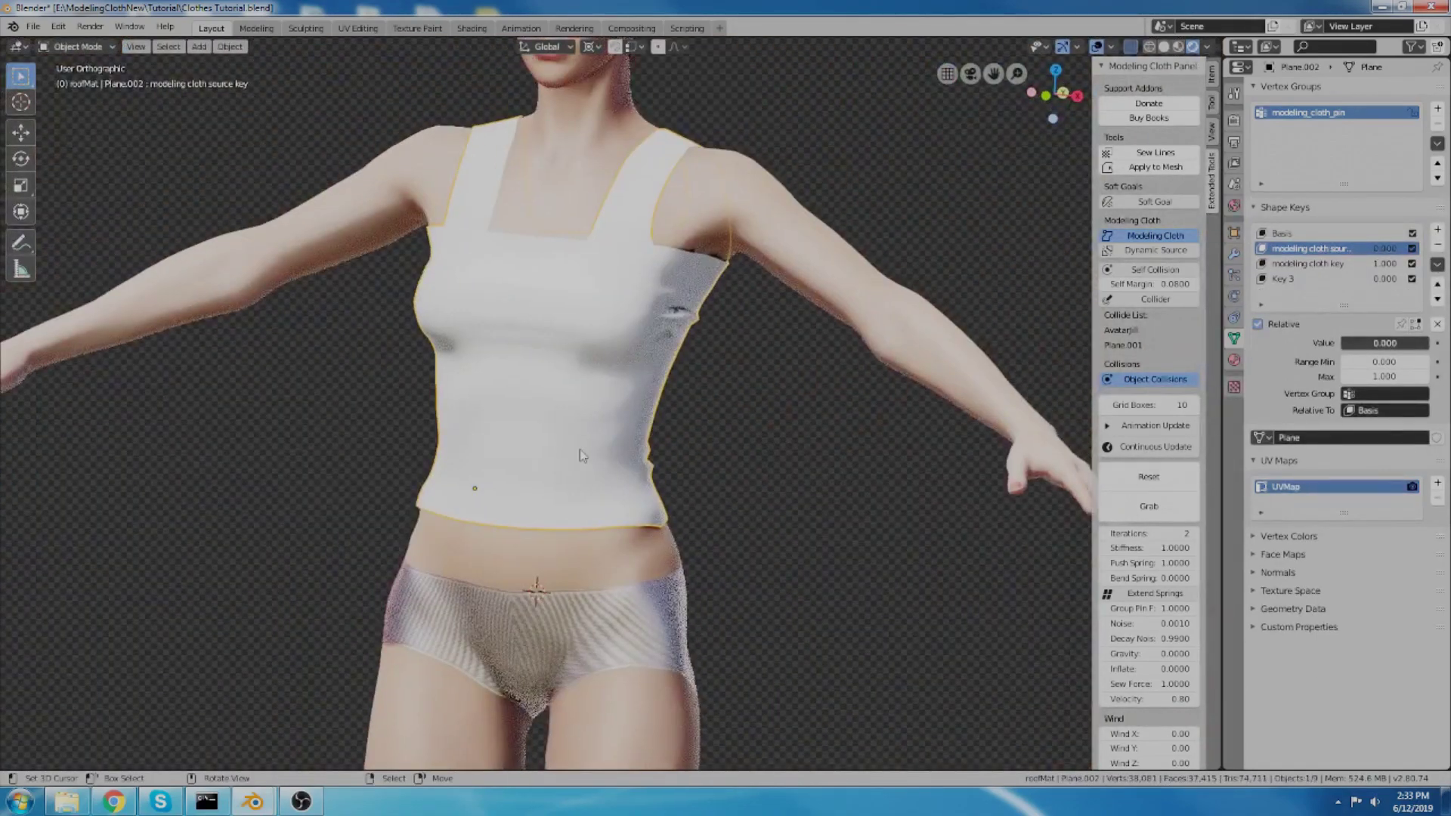
click(1338, 264)
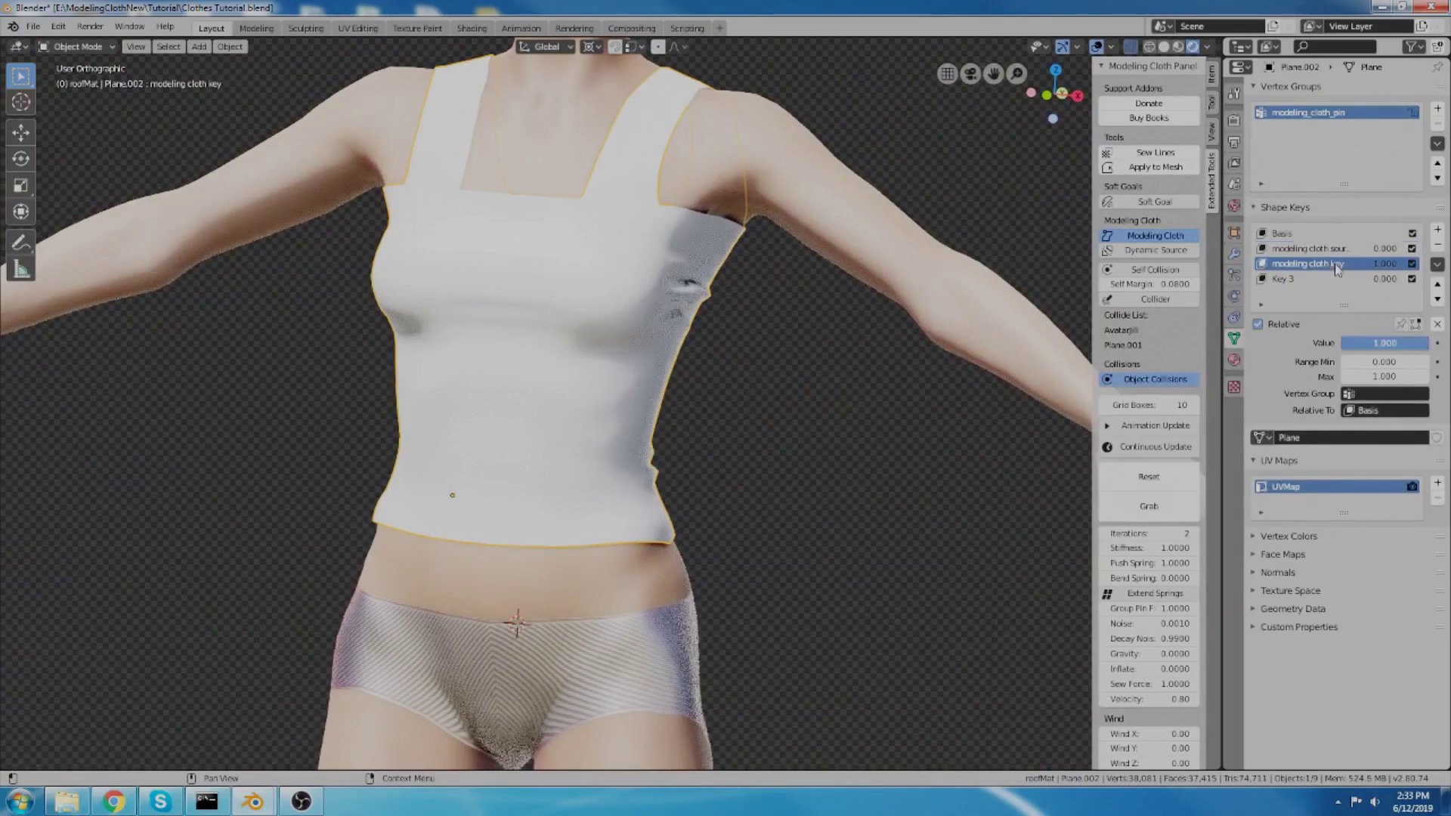
key(Tab)
shift+middle_drag(533, 517, 588, 417)
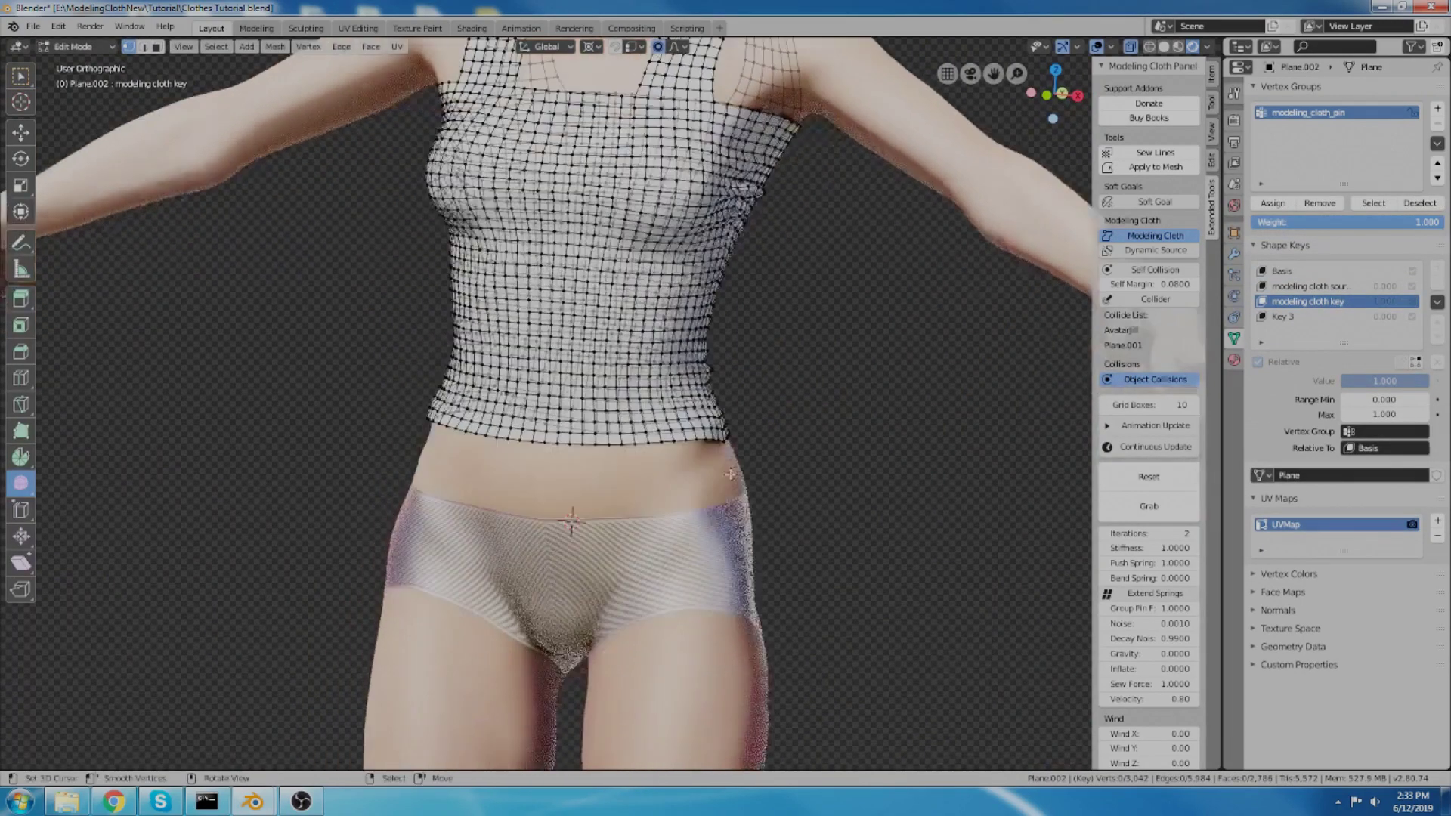
Step: Activate the modeling cloth source key and box-select all vertices of the skirt band from the front view
click(1308, 286)
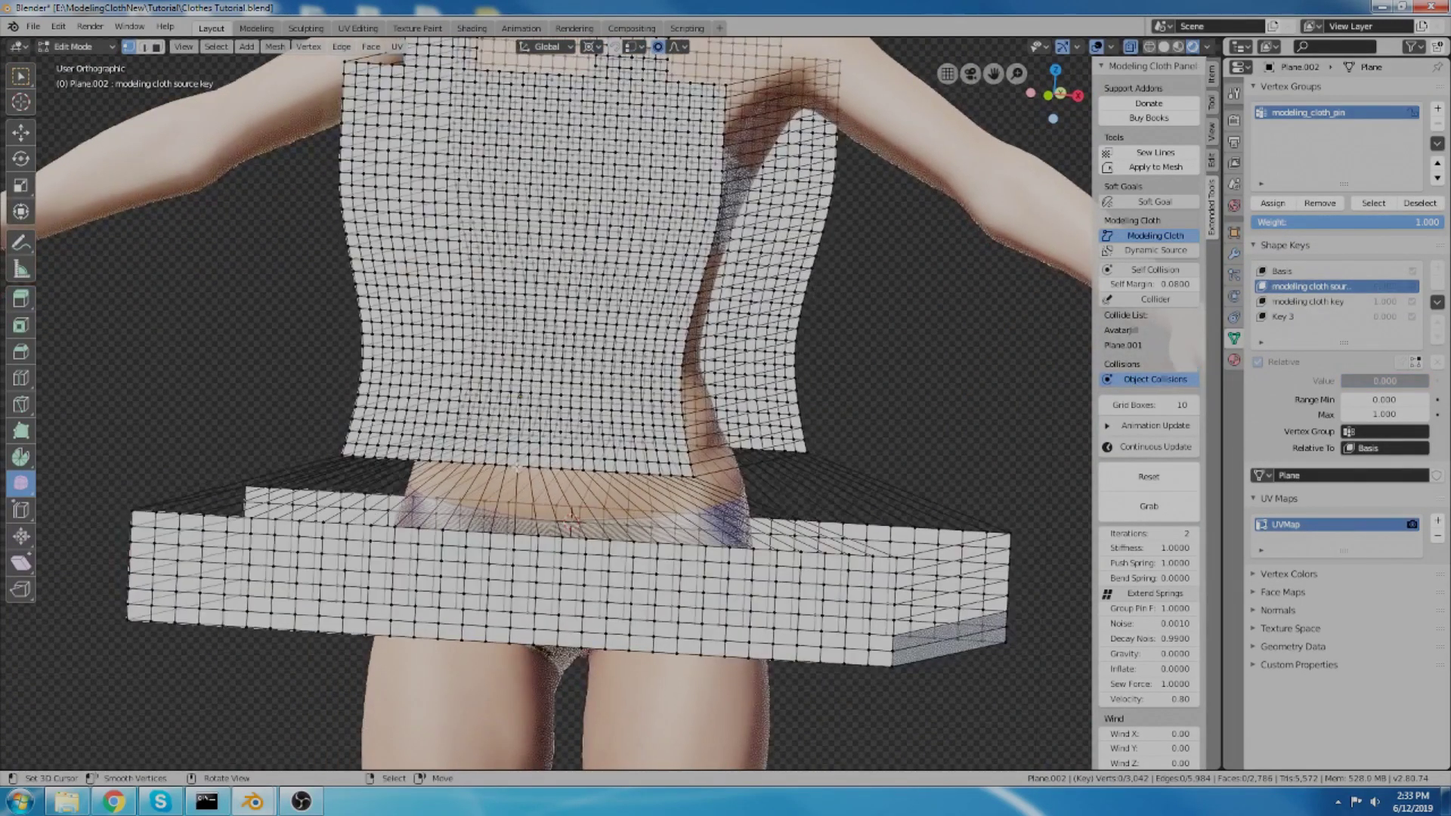
key(KP_1)
key(b)
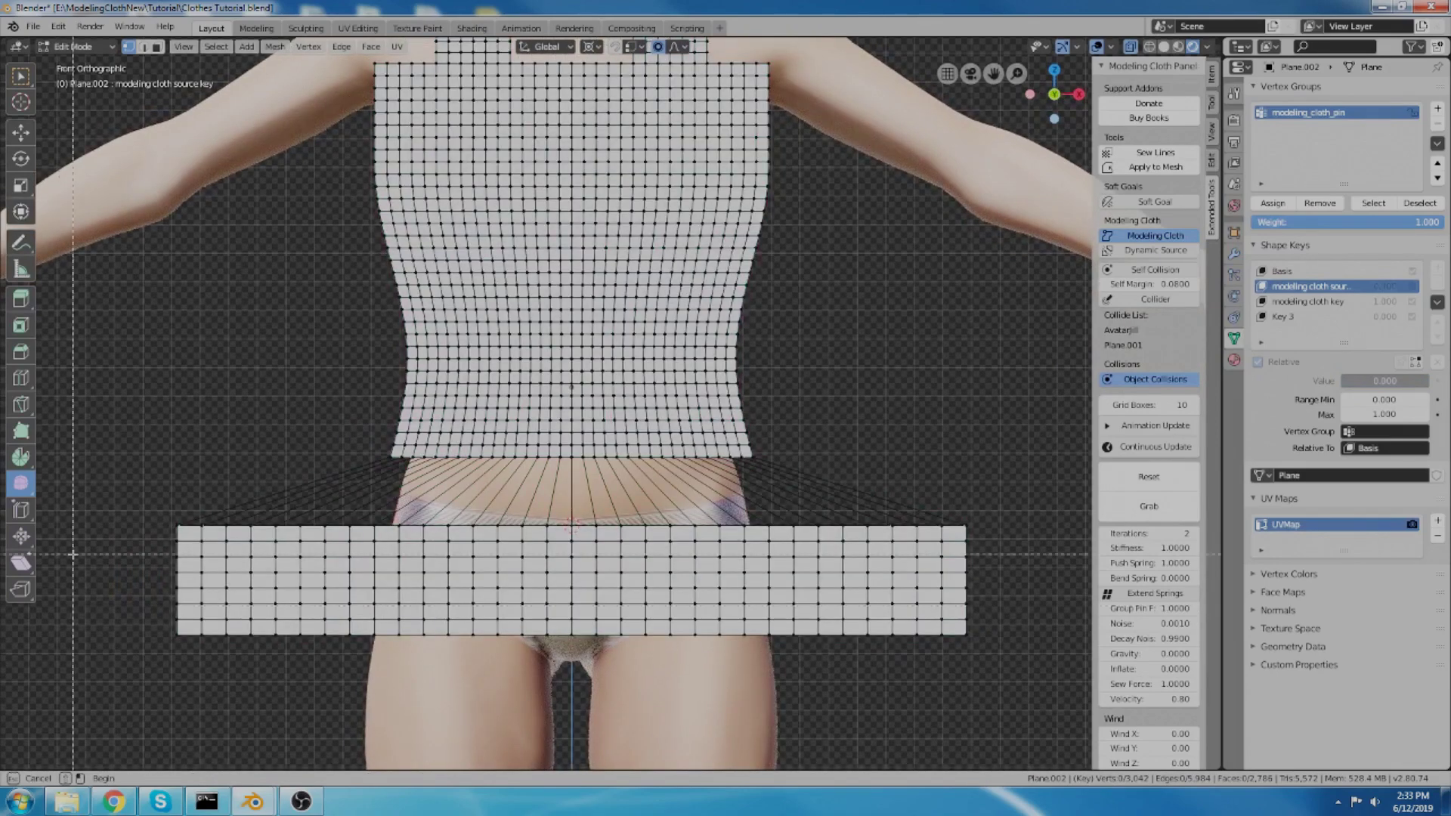
drag(101, 502, 976, 669)
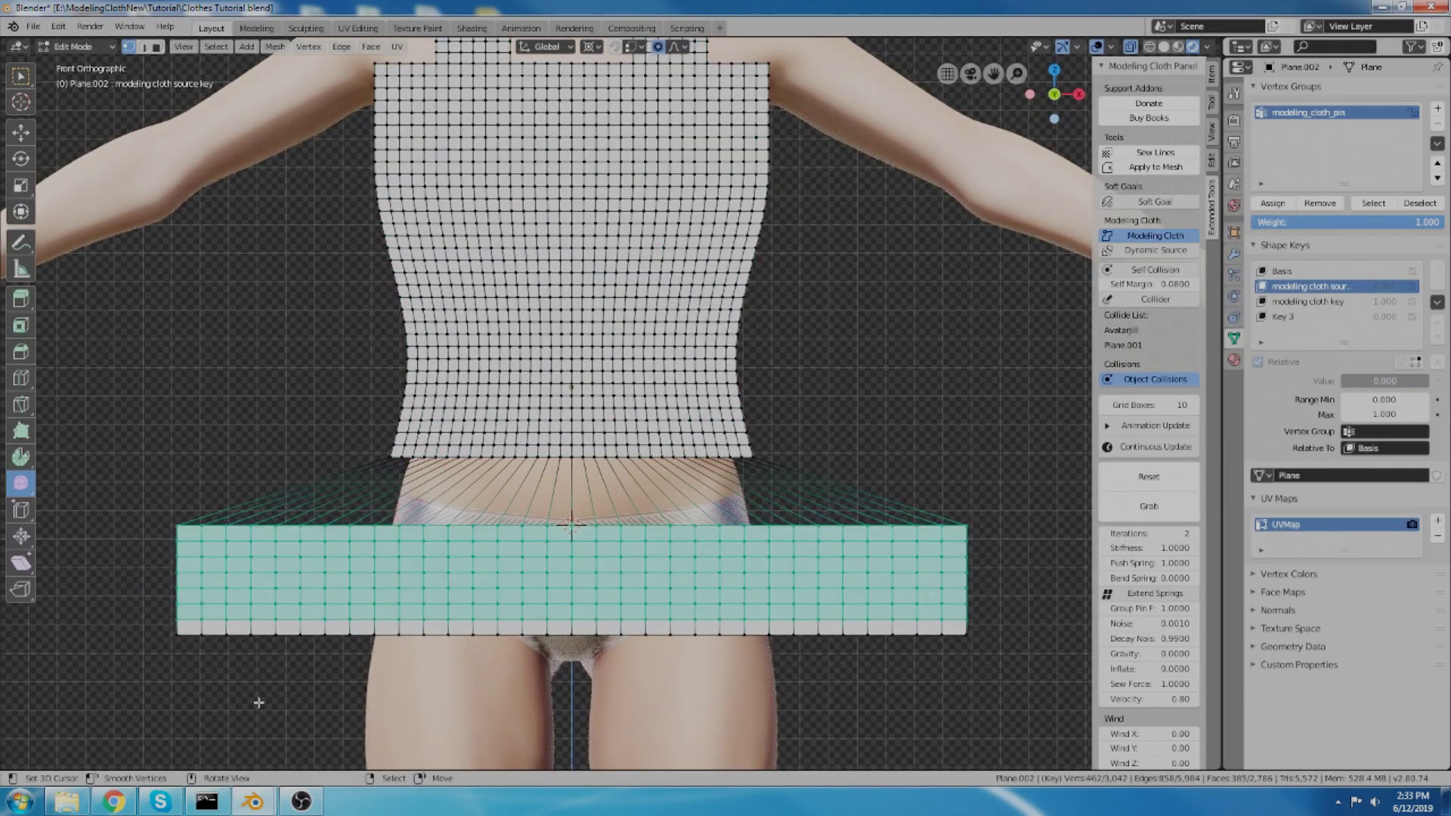
key(b)
drag(111, 576, 1043, 681)
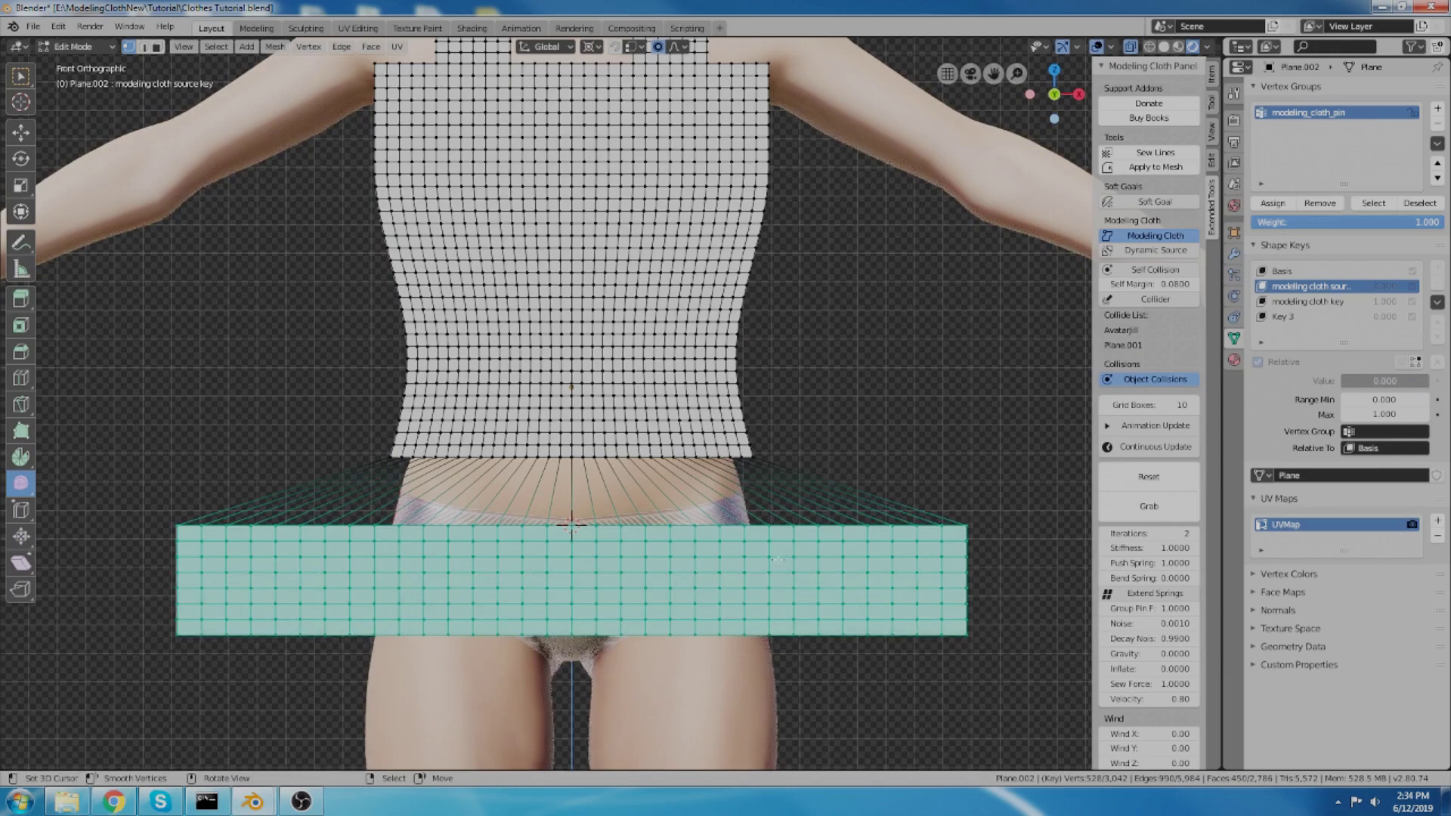
Step: Copy the selected skirt shape into the modeling cloth key using Blend From Shape with the modeling cloth source key at 1.000
click(1310, 302)
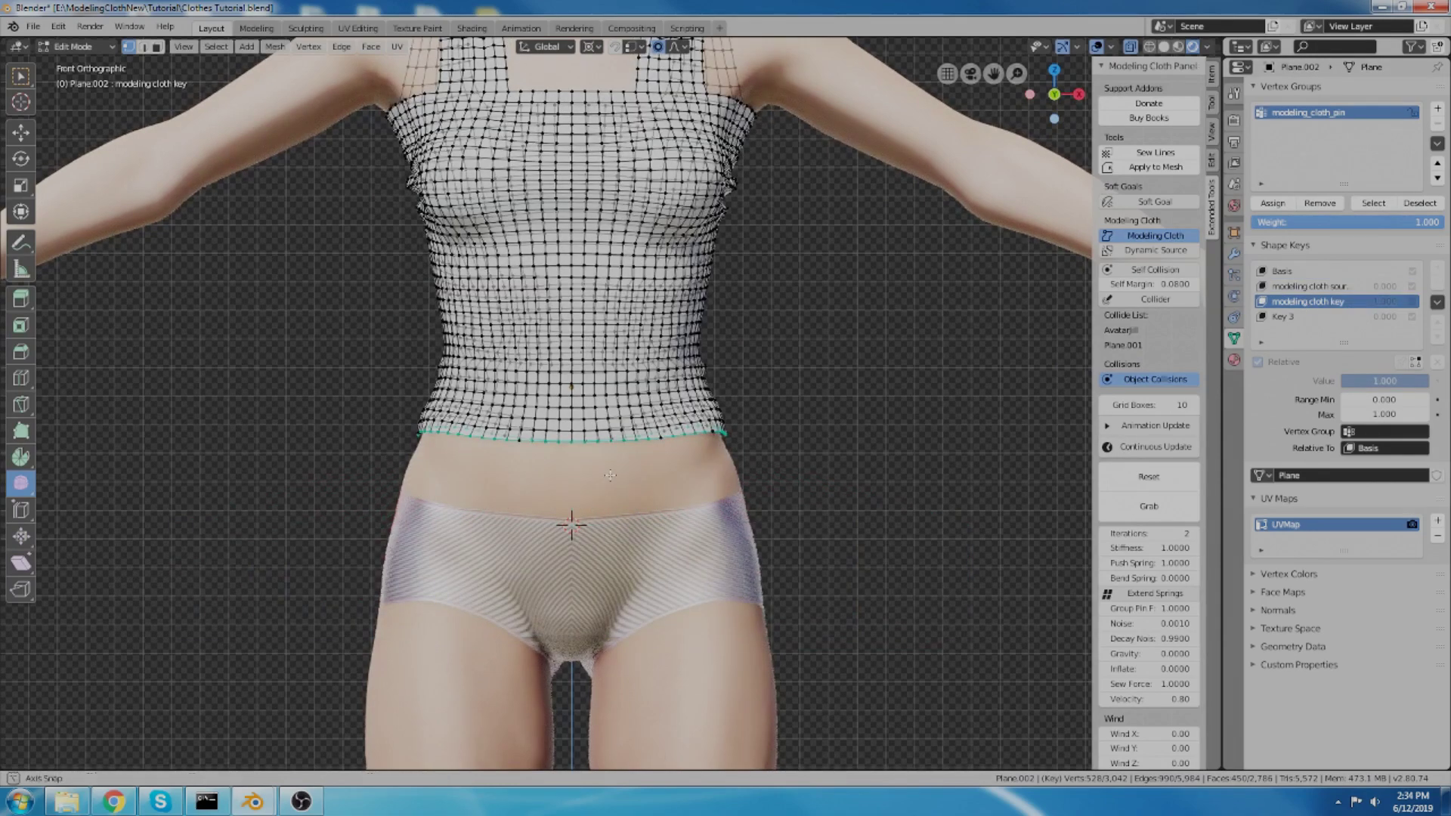
key(F3)
key(Return)
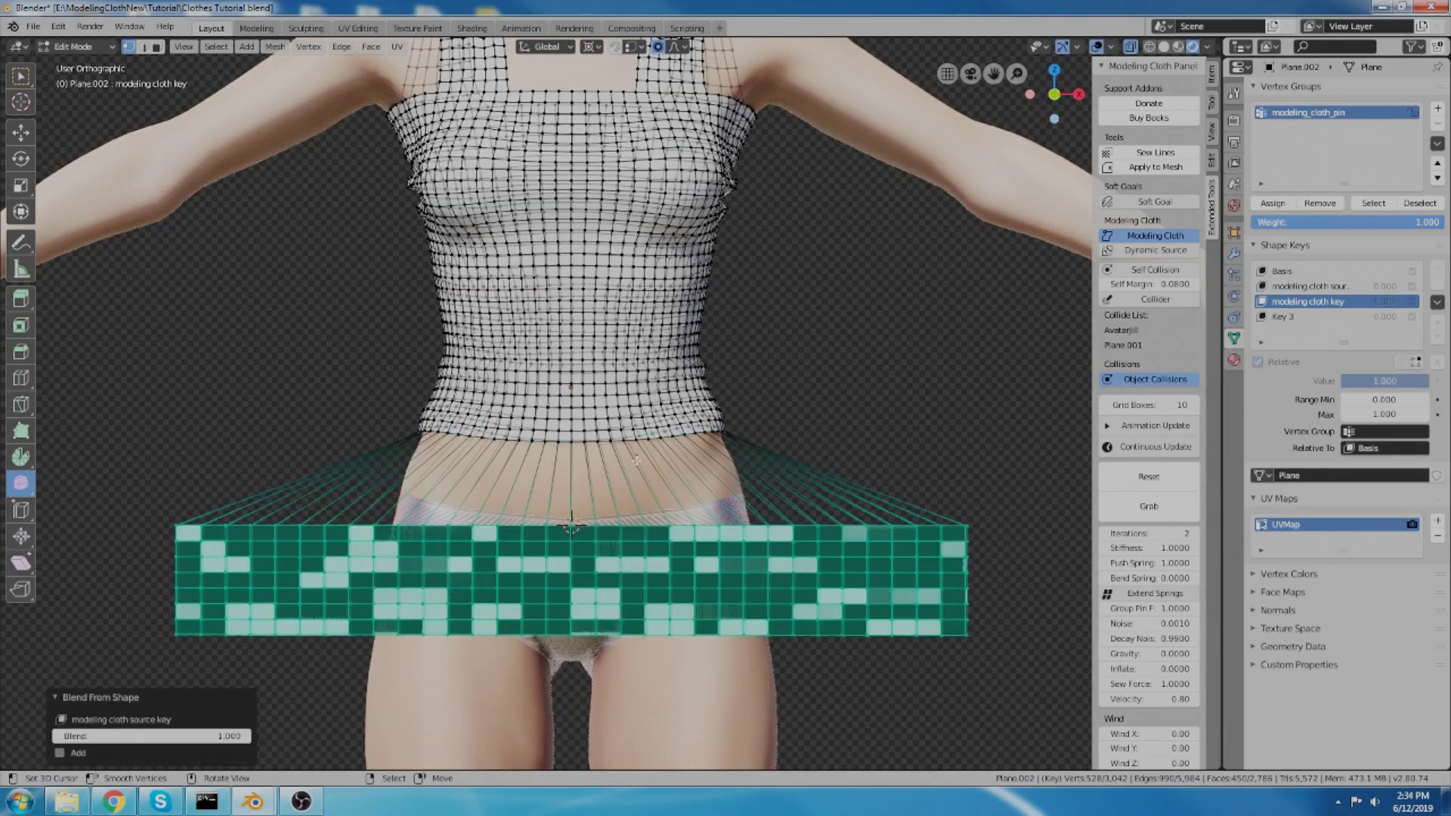
Step: Examine the skirt band and its sewing edges around the hips from the front and side
middle_drag(637, 461, 604, 470)
scroll(333, 604, up, 4)
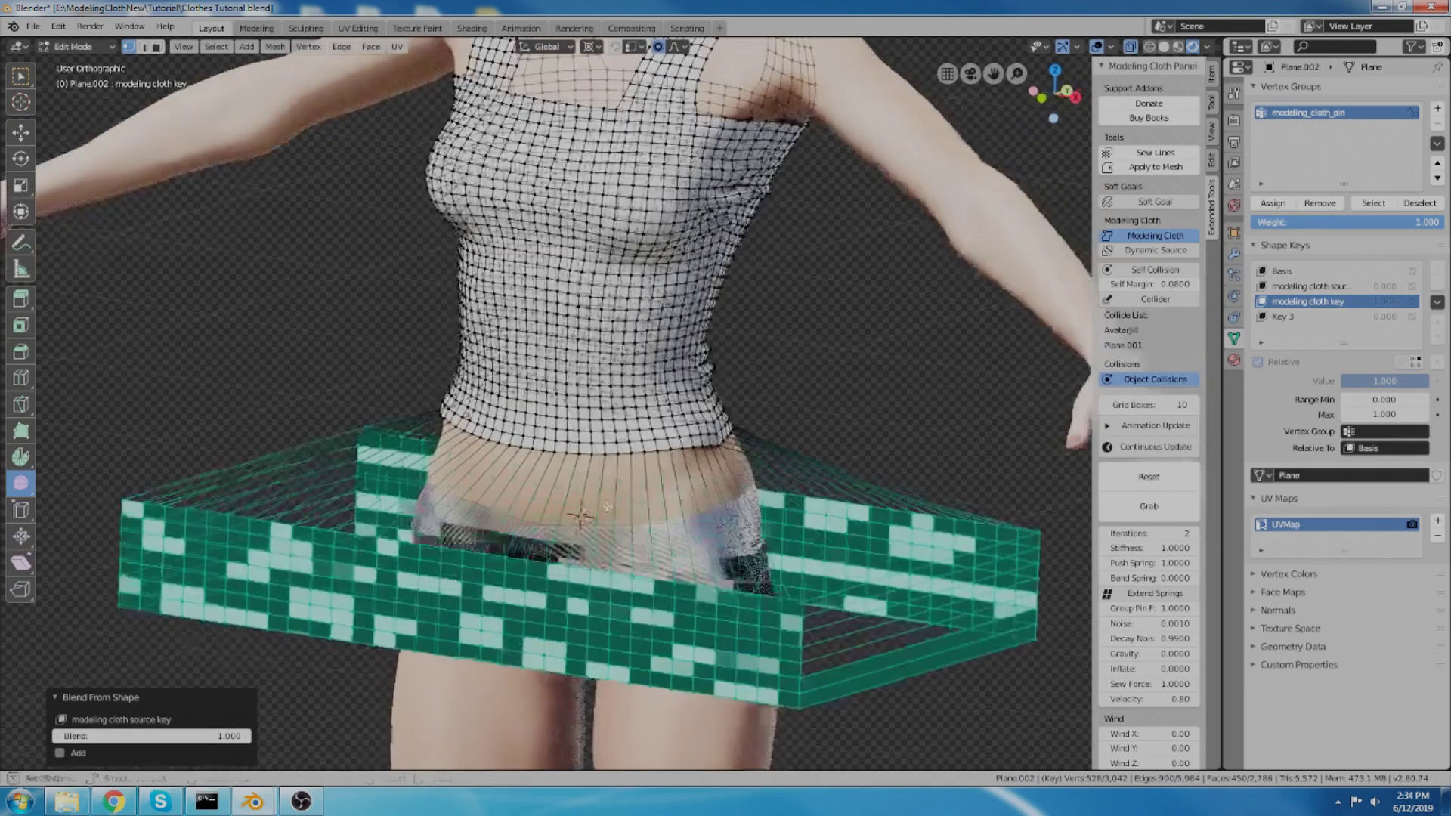
scroll(390, 515, down, 3)
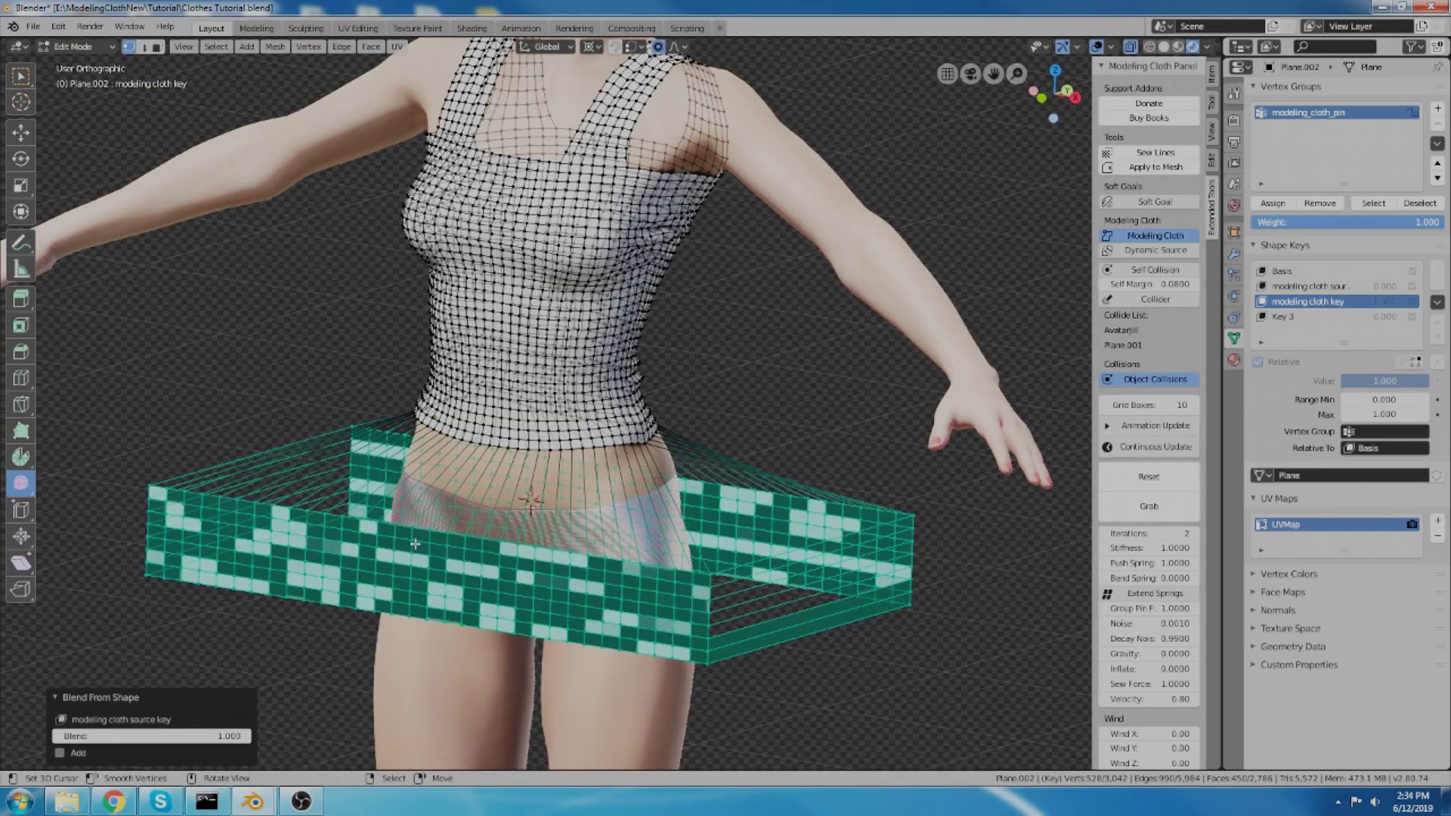
middle_drag(673, 535, 706, 470)
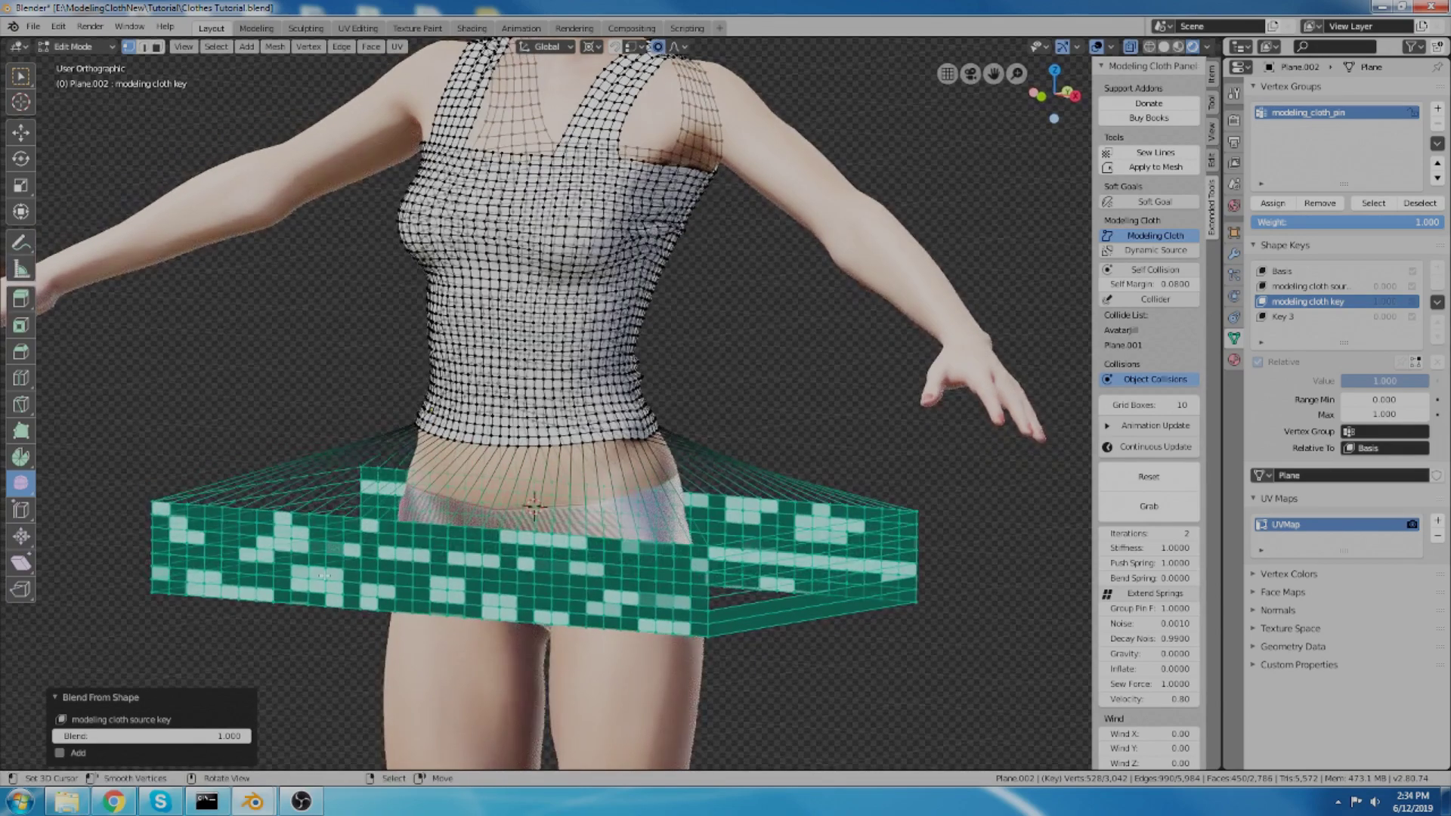
scroll(273, 541, up, 3)
mouse_move(551, 413)
middle_down()
mouse_move(545, 391)
mouse_move(519, 387)
mouse_move(551, 393)
mouse_move(464, 407)
middle_up()
key(Tab)
key(Tab)
scroll(478, 353, down, 3)
scroll(693, 610, up, 3)
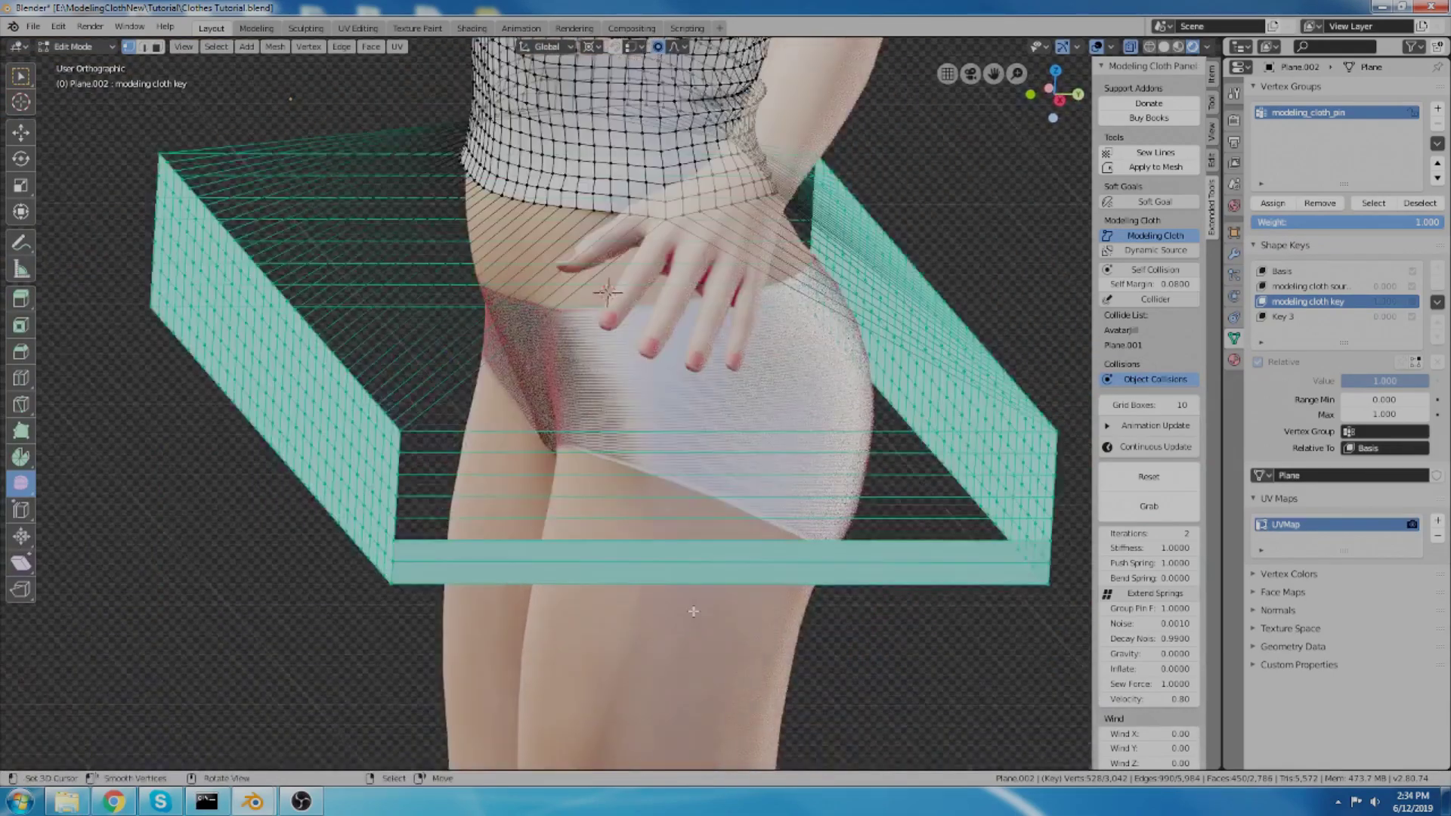
Step: Select the long faces along the lower side of the skirt band in face mode and delete them with Only Faces
click(155, 47)
middle_drag(707, 318, 672, 326)
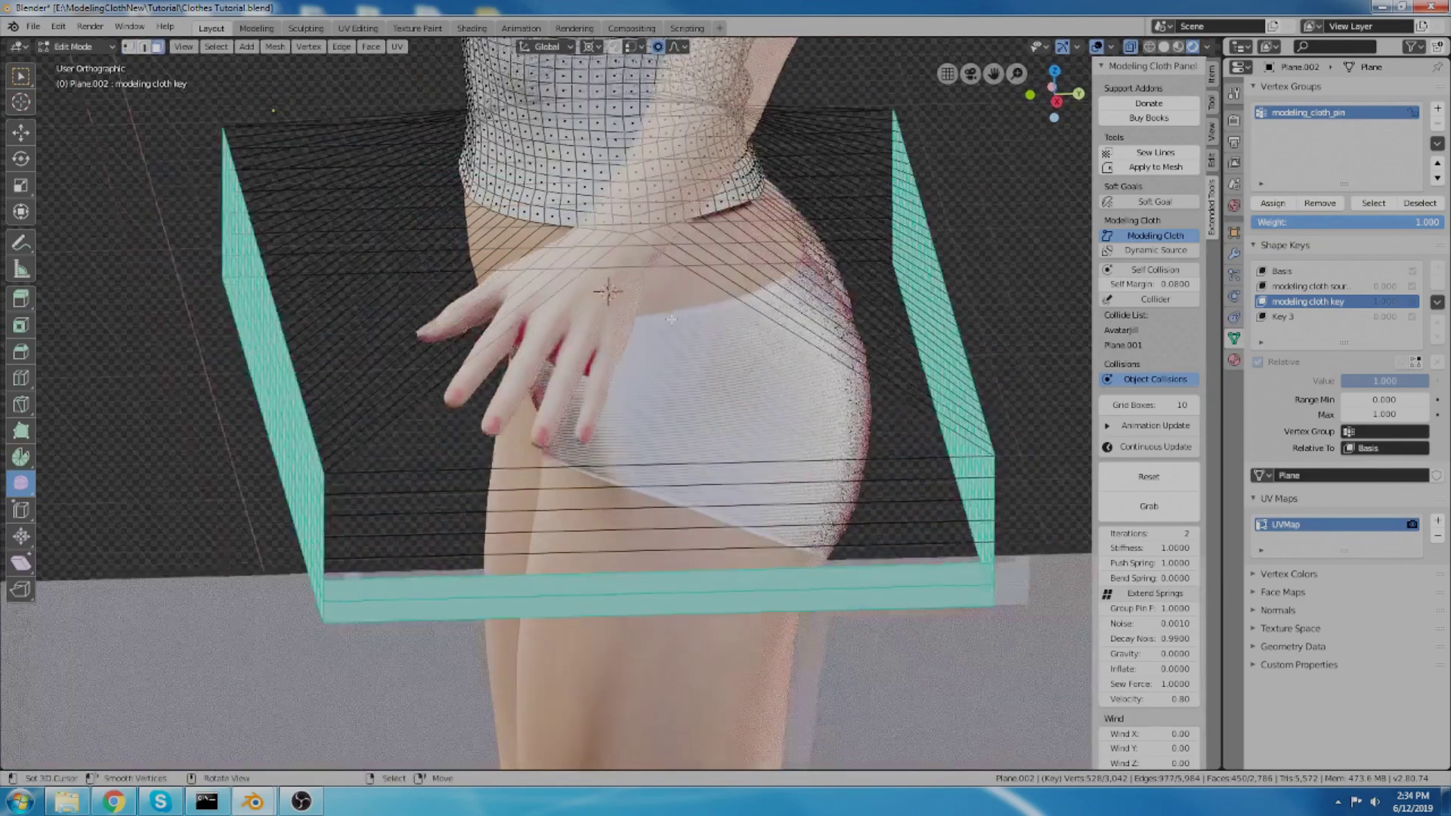
scroll(671, 326, up, 1)
key(alt+a)
click(657, 651)
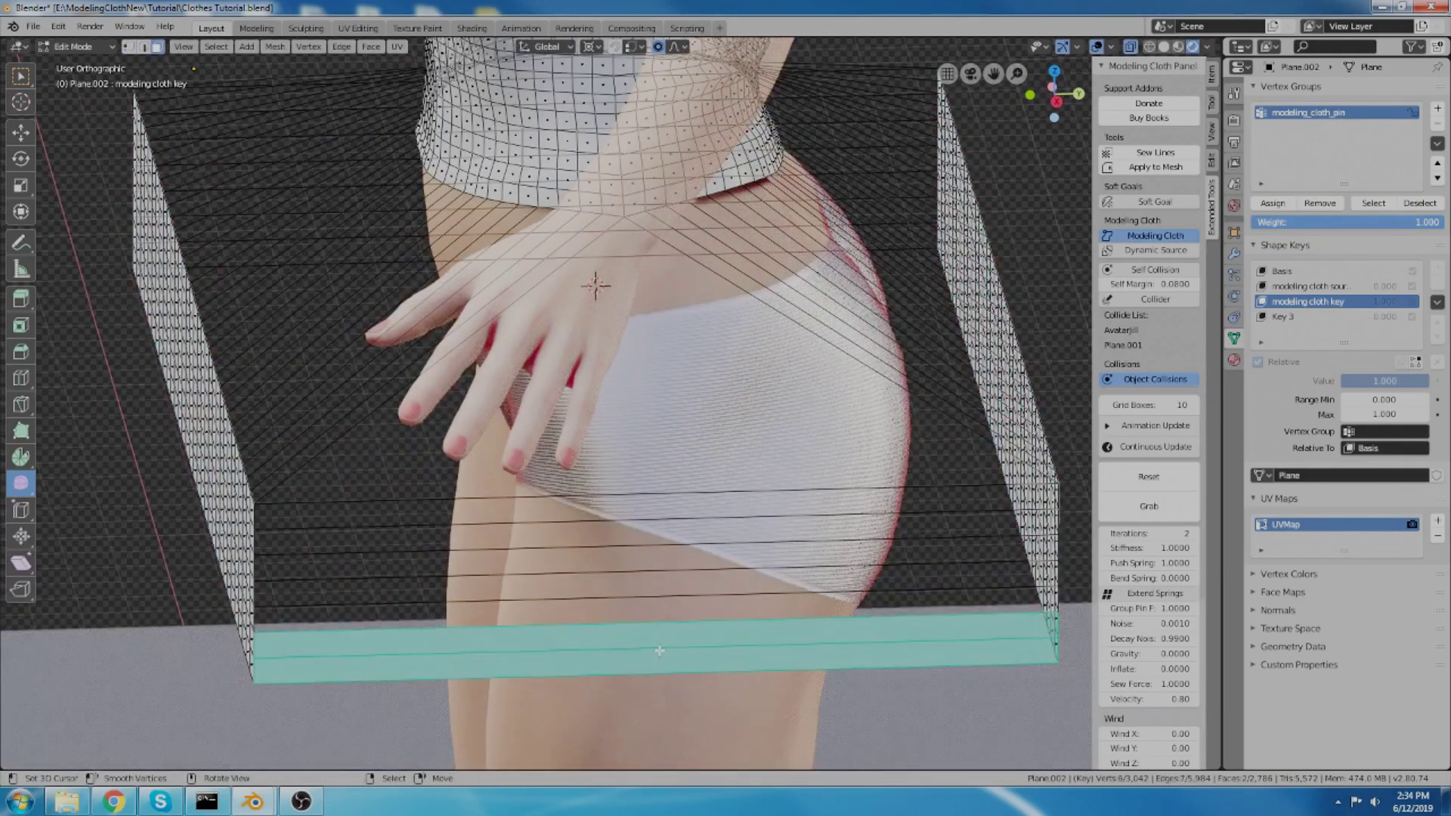
middle_drag(657, 651, 665, 560)
key(x)
click(664, 555)
scroll(663, 556, down, 2)
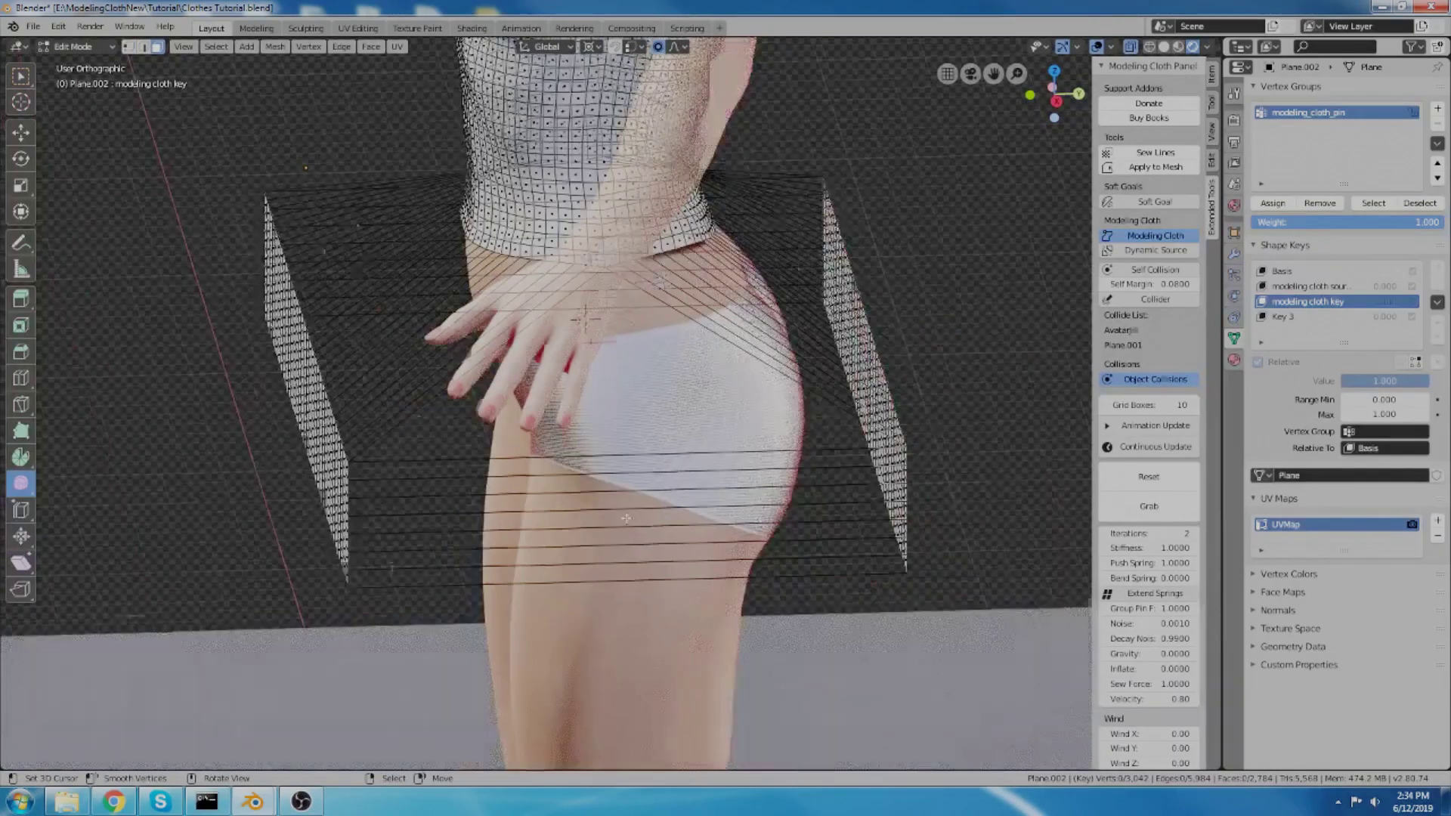
Step: Box-select all skirt band faces from the front view and lower the vertex group weight for modeling_cloth_pin
middle_drag(476, 514, 607, 530)
key(Tab)
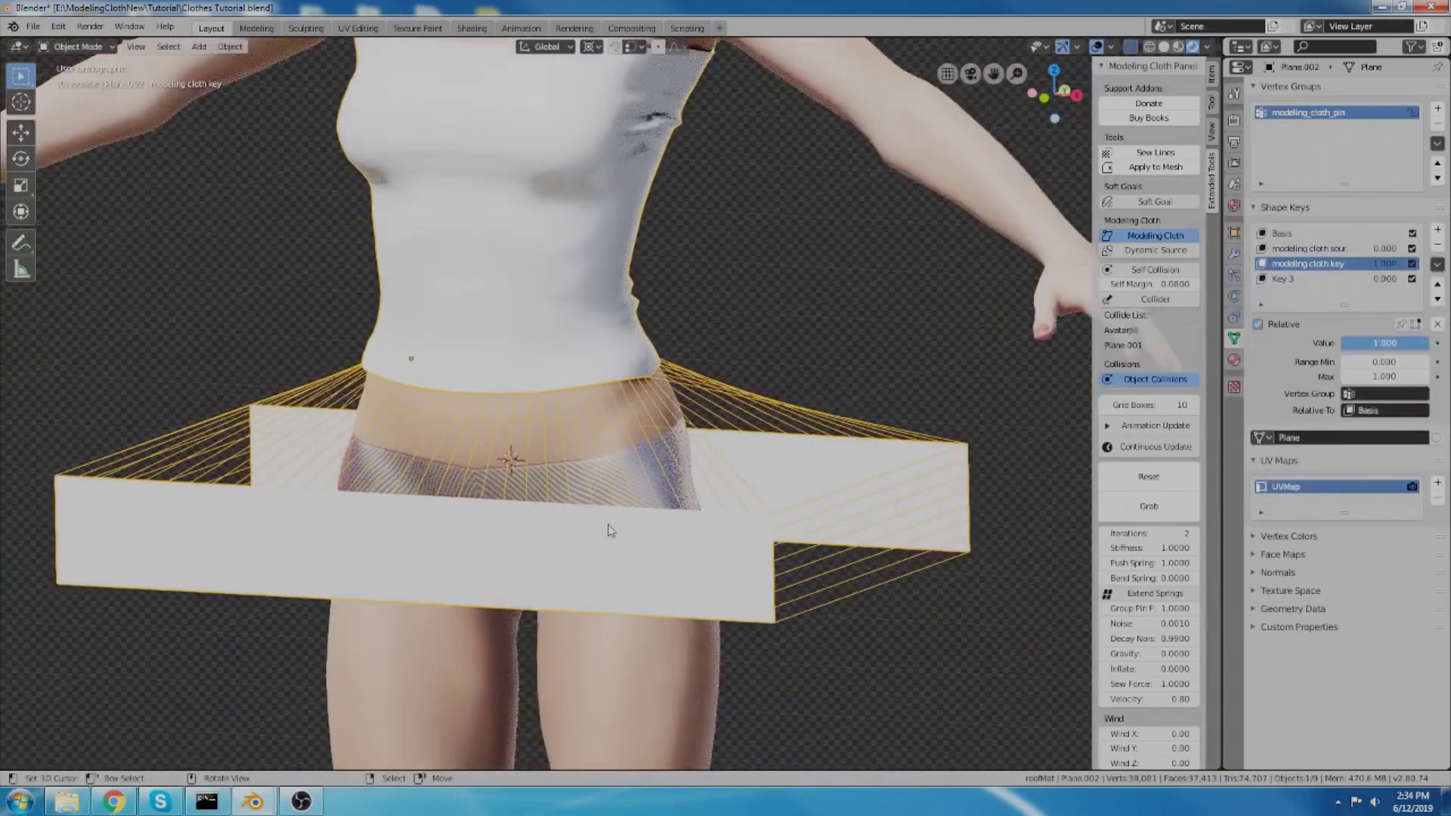
middle_drag(601, 425, 624, 417)
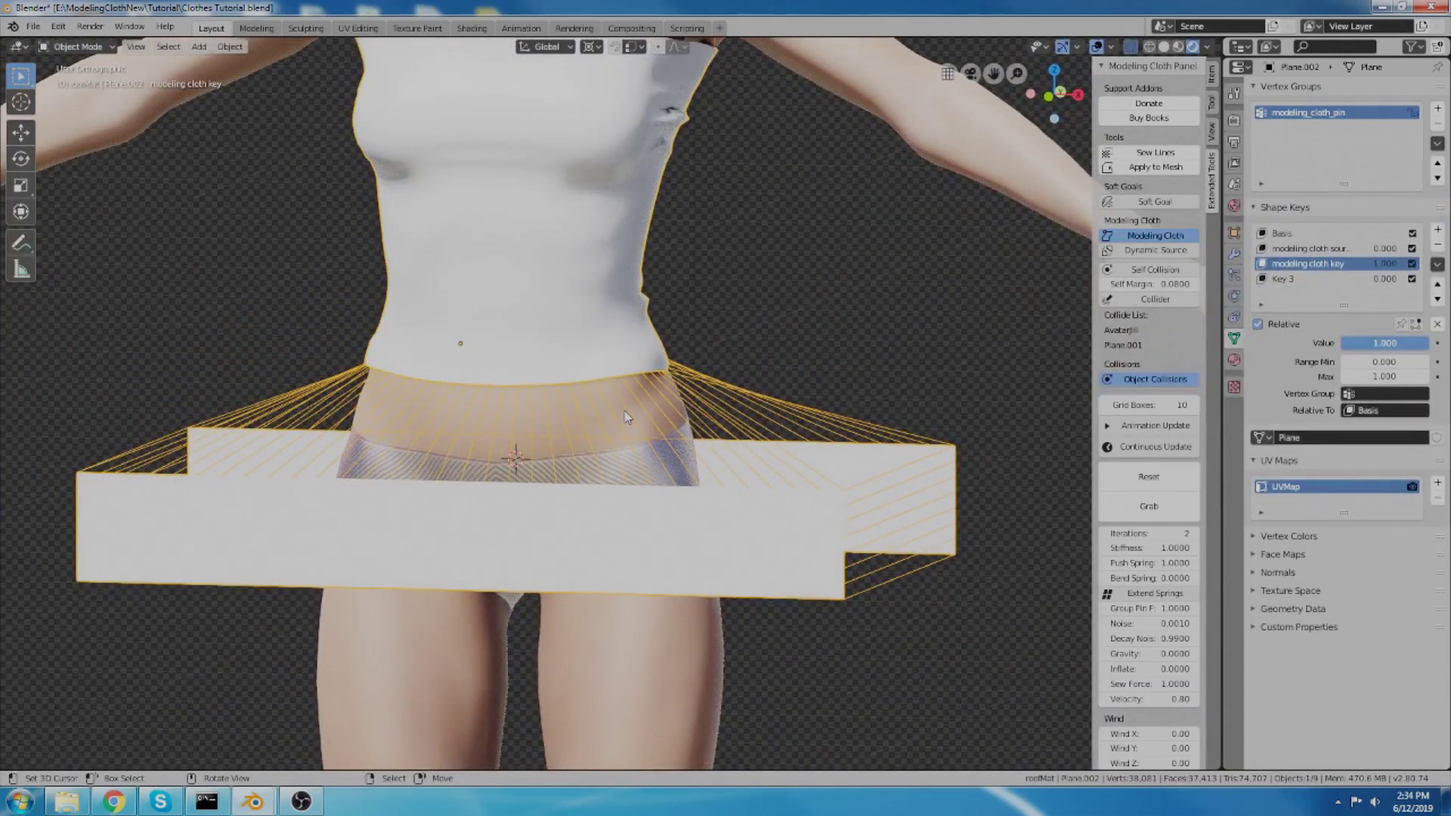
middle_drag(625, 416, 647, 362)
key(Tab)
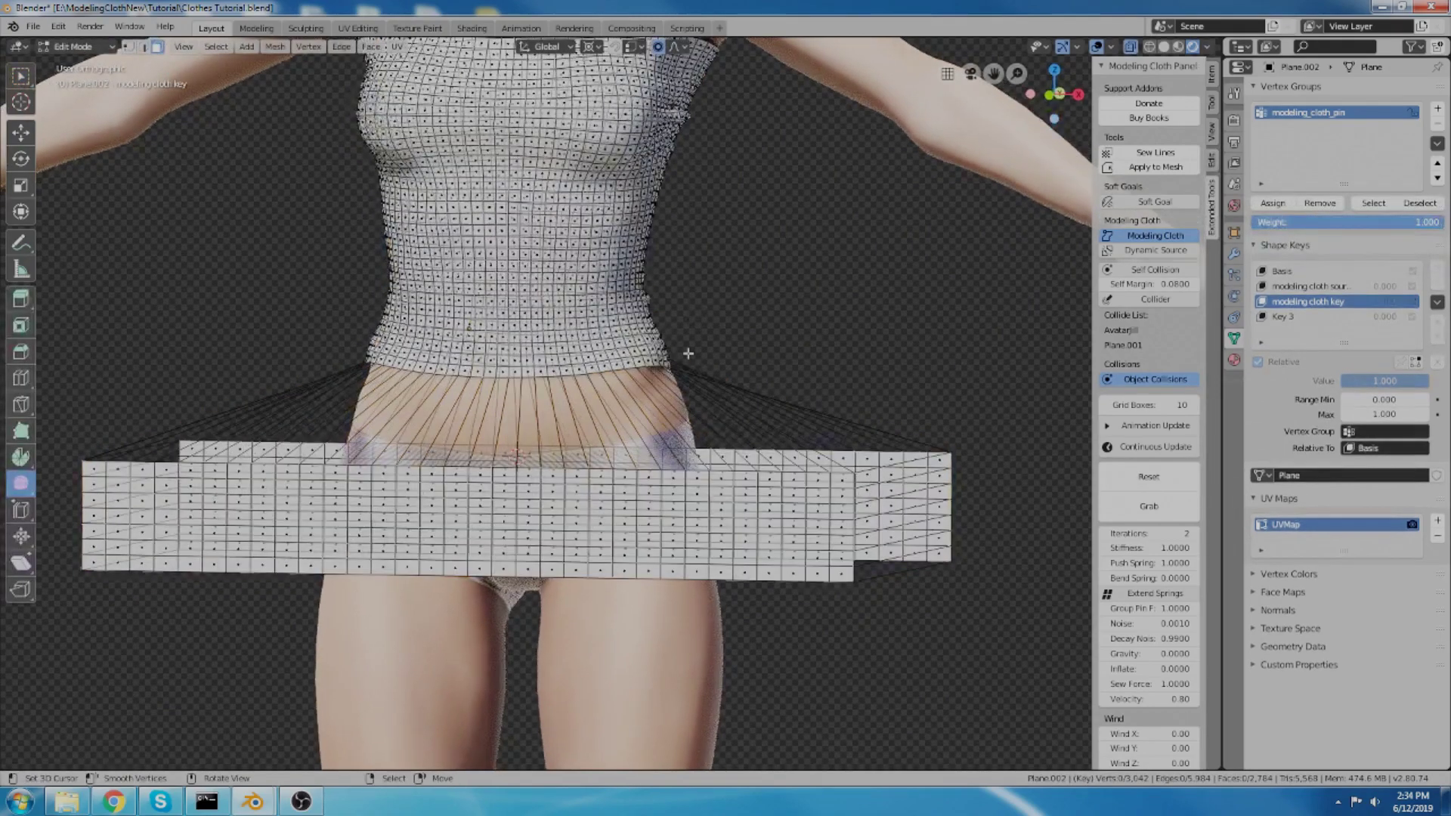
key(KP_1)
key(b)
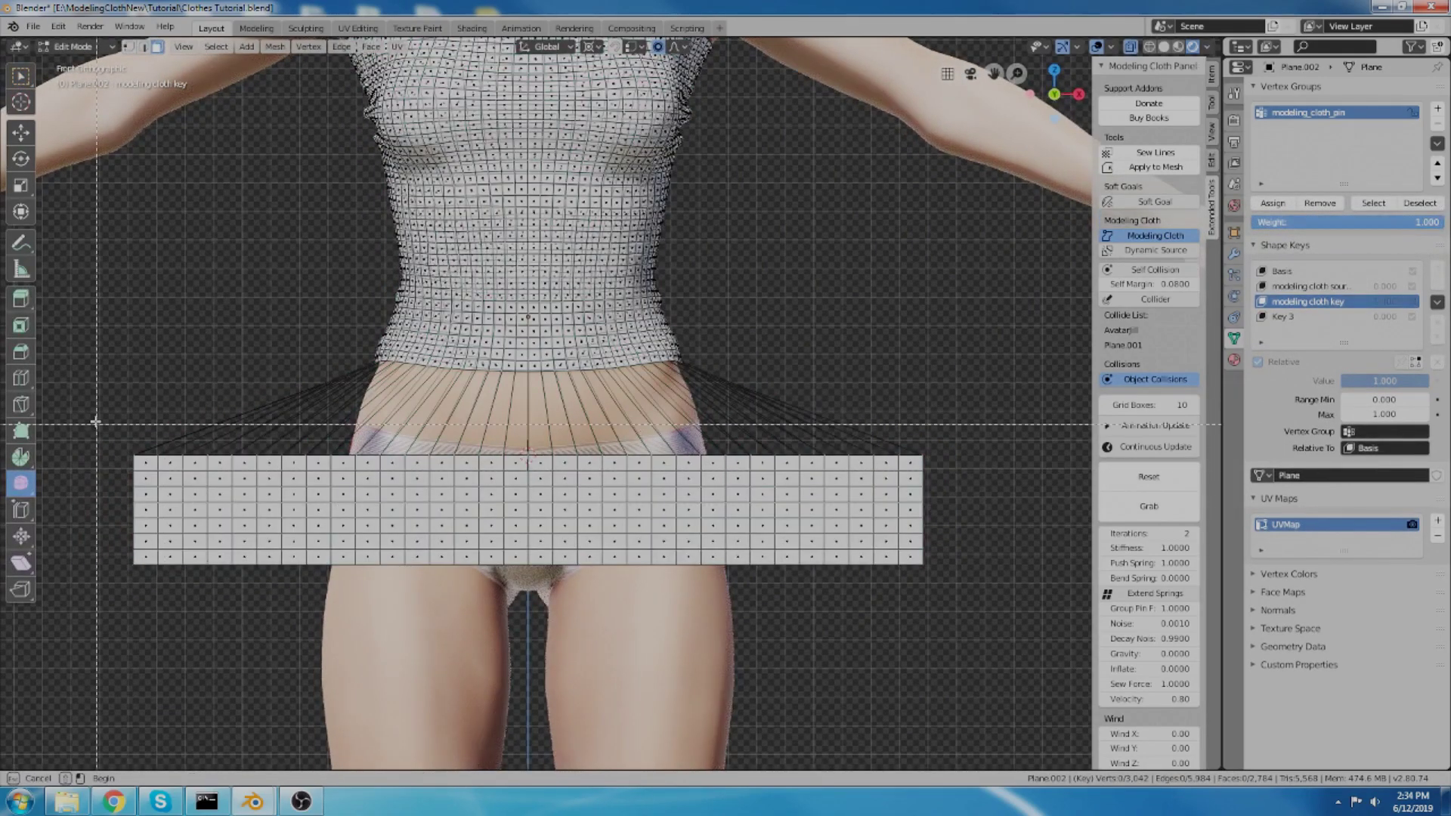
drag(90, 416, 941, 629)
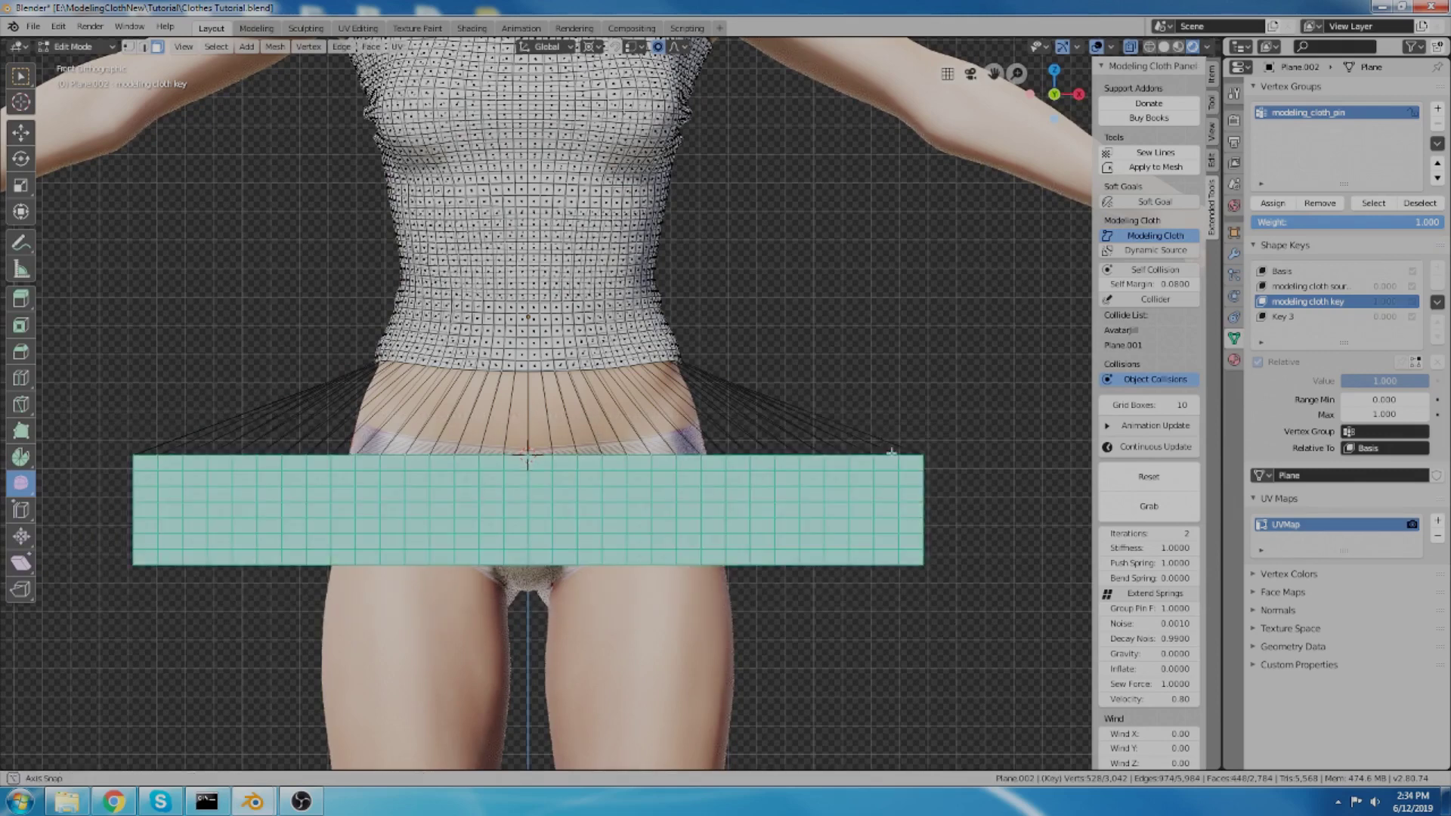
middle_drag(894, 446, 826, 476)
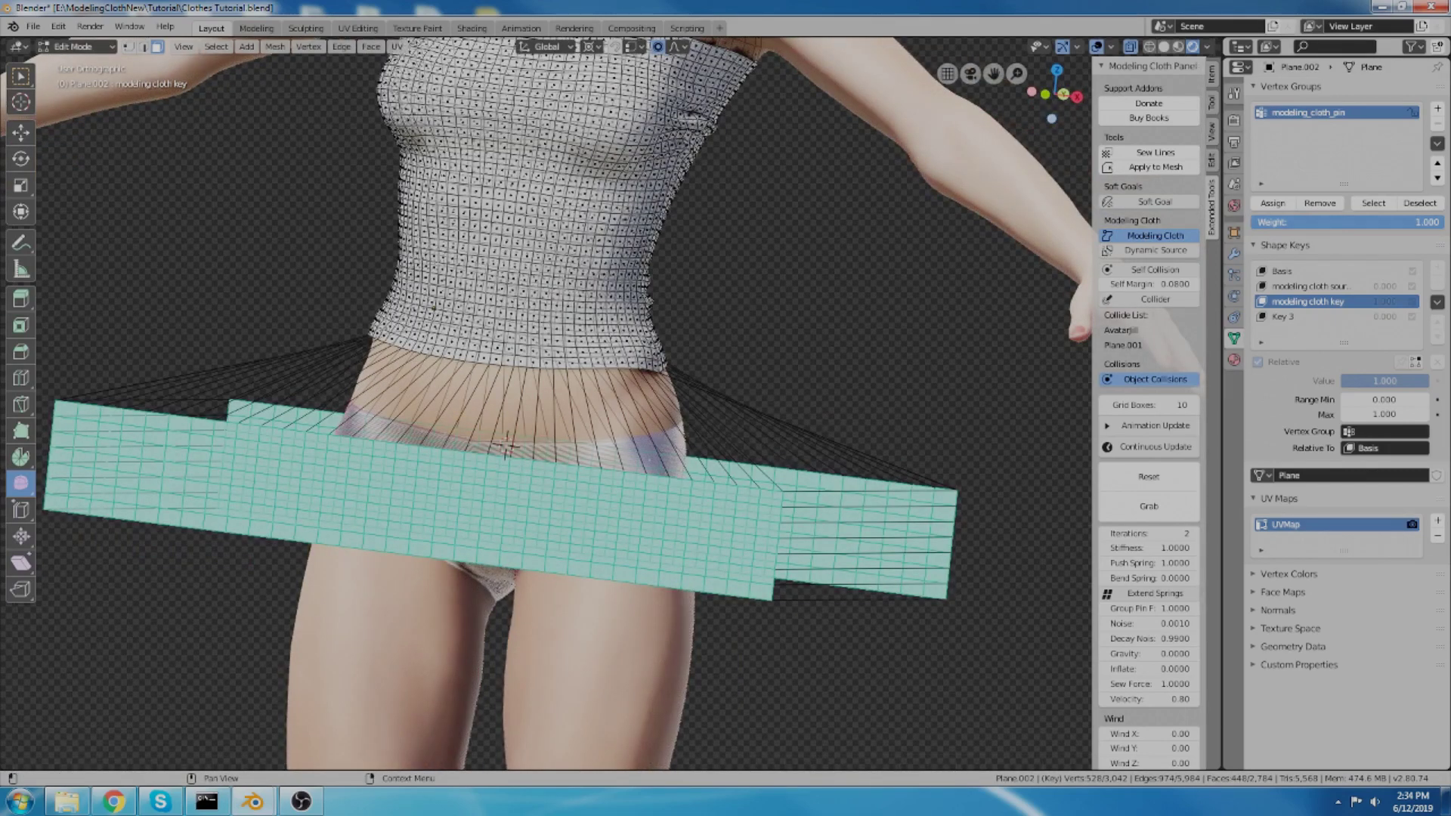
drag(1383, 222, 1252, 222)
Step: Return to Object Mode and run the cloth simulation with Continuous Update to pull the skirt band onto the top's hem
key(Tab)
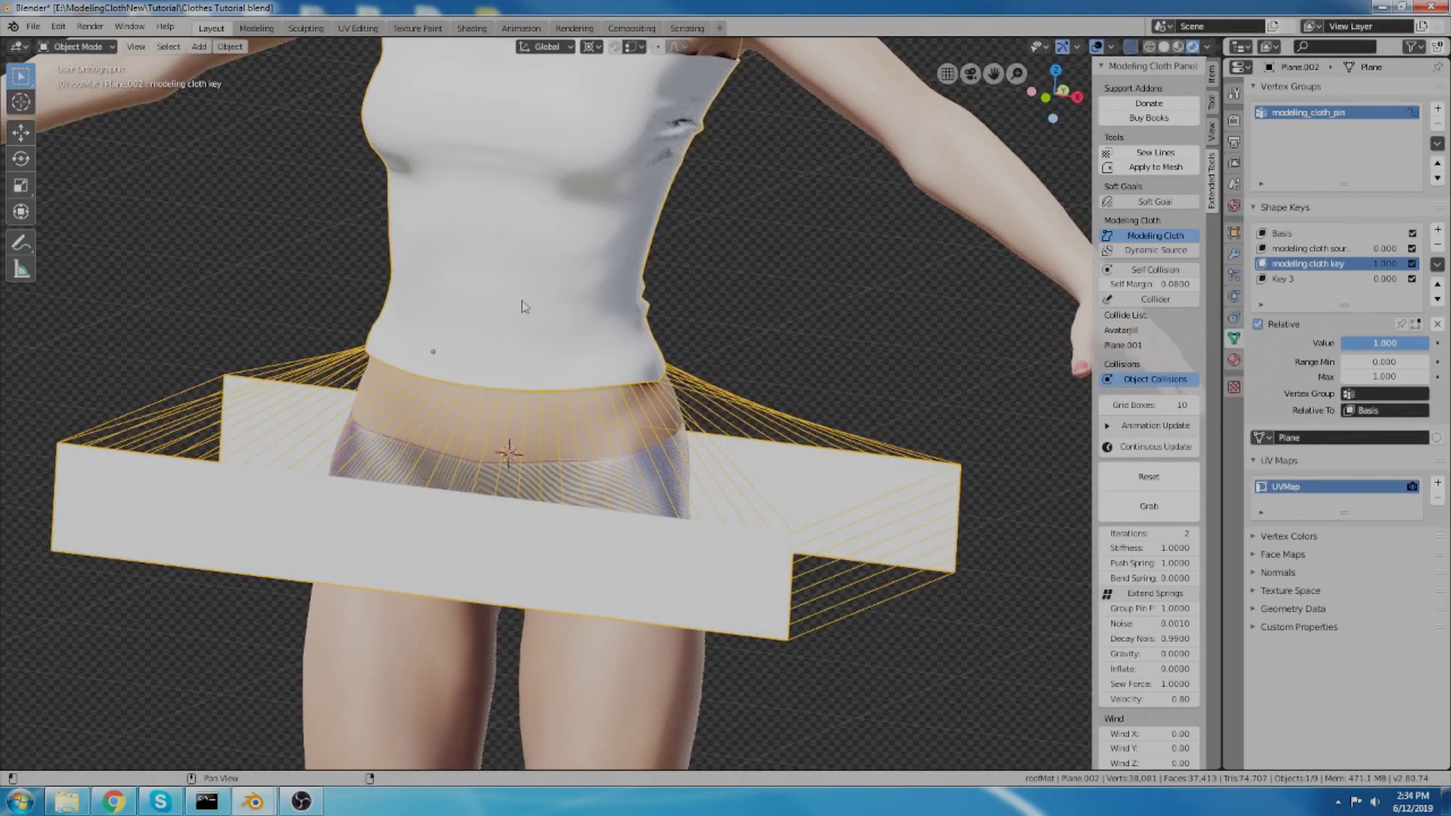
key(space)
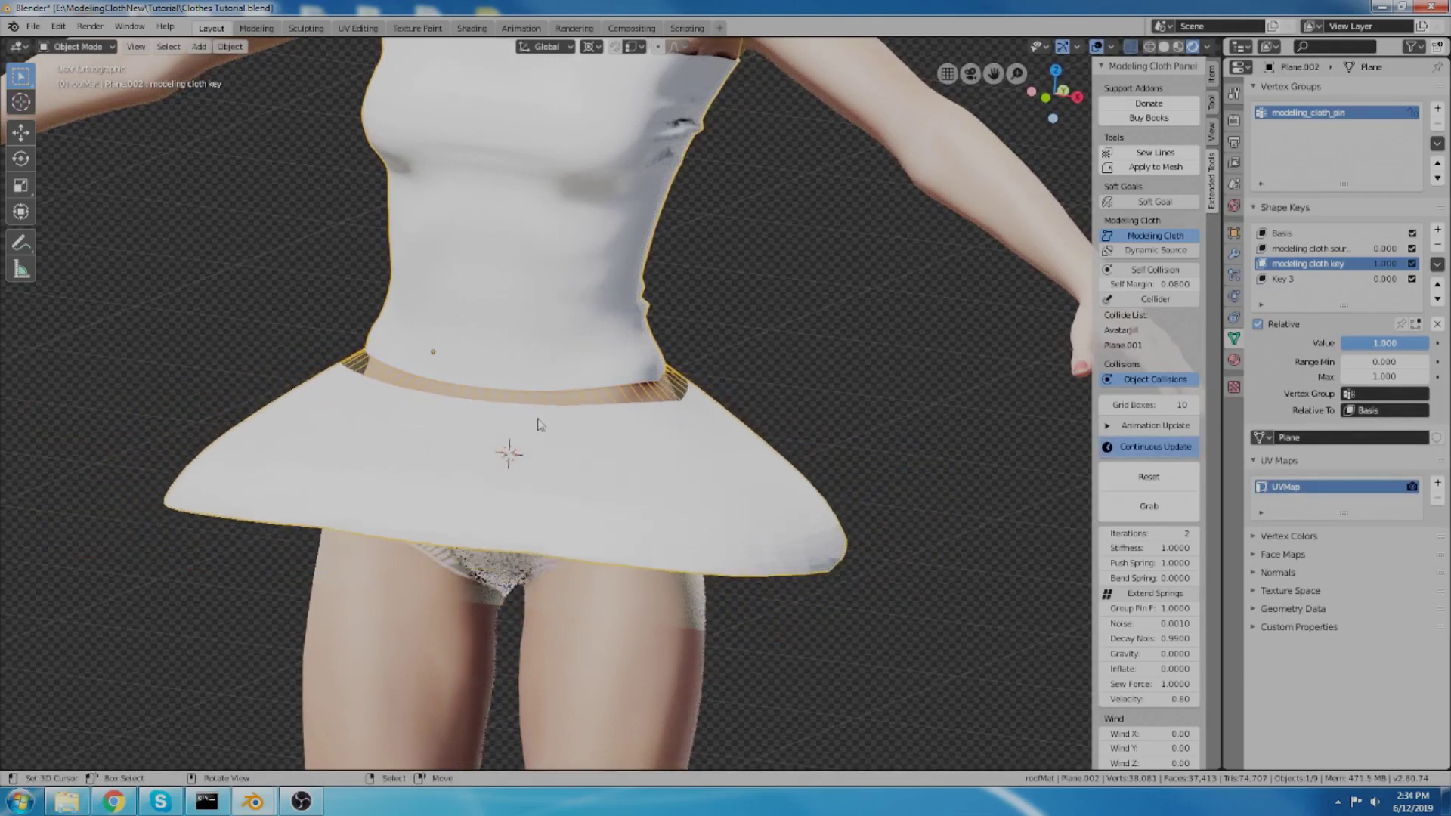
middle_drag(522, 429, 520, 446)
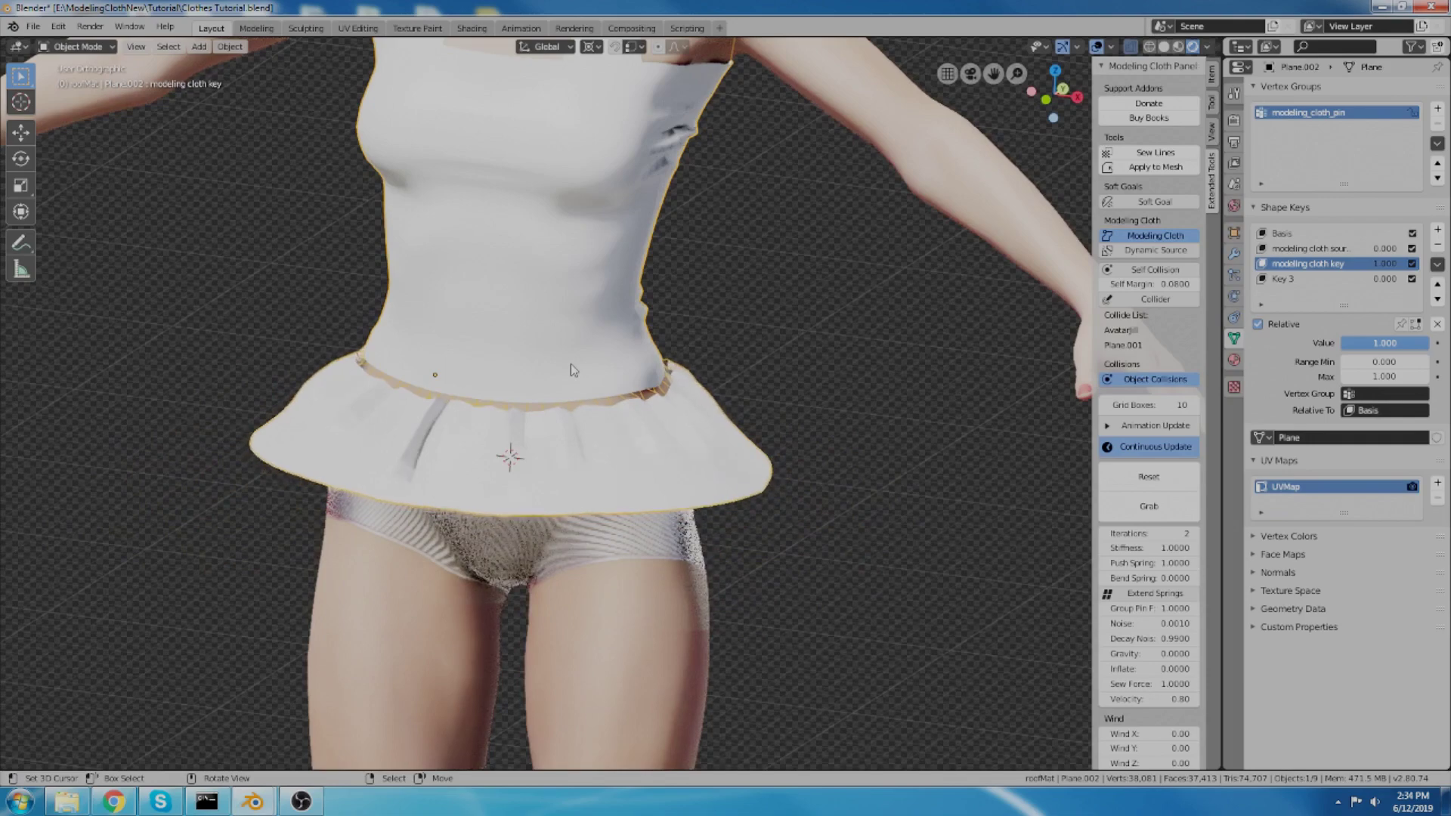
scroll(903, 401, up, 1)
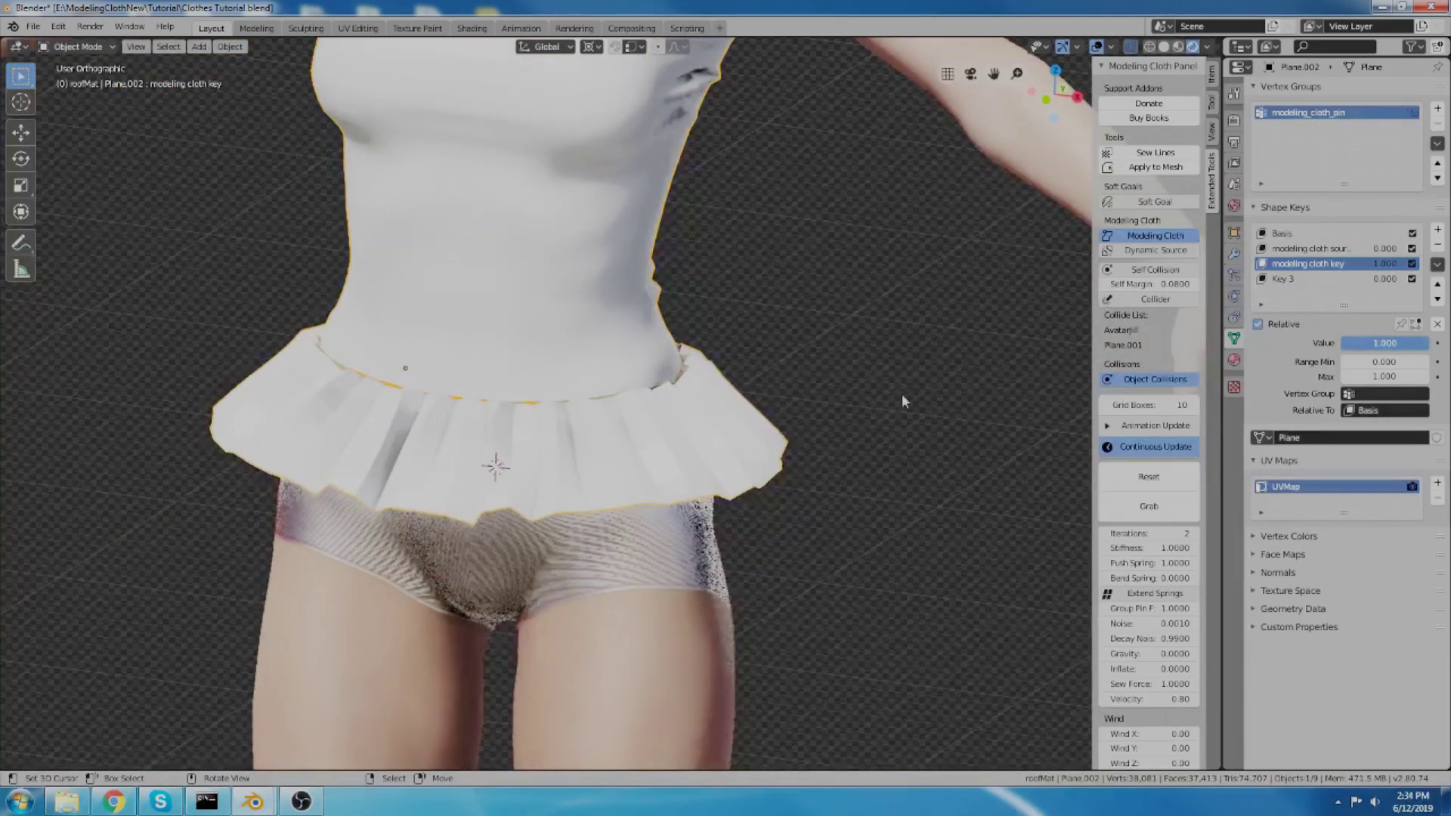
Step: Stop the Continuous Update simulation and examine the gaps along the seam between the top's hem and the skirt band
click(1154, 454)
middle_drag(712, 444, 483, 460)
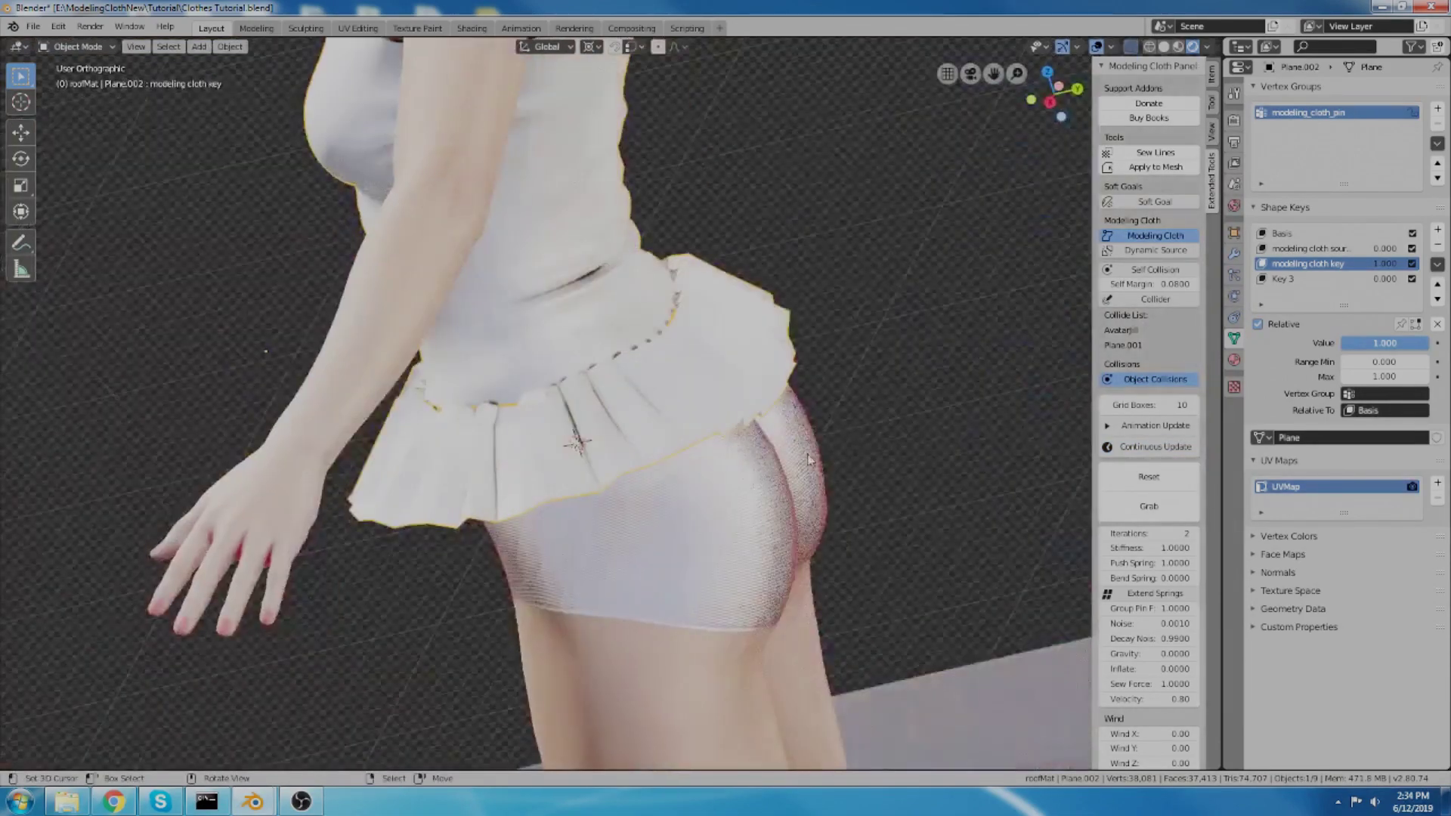
middle_drag(808, 458, 484, 452)
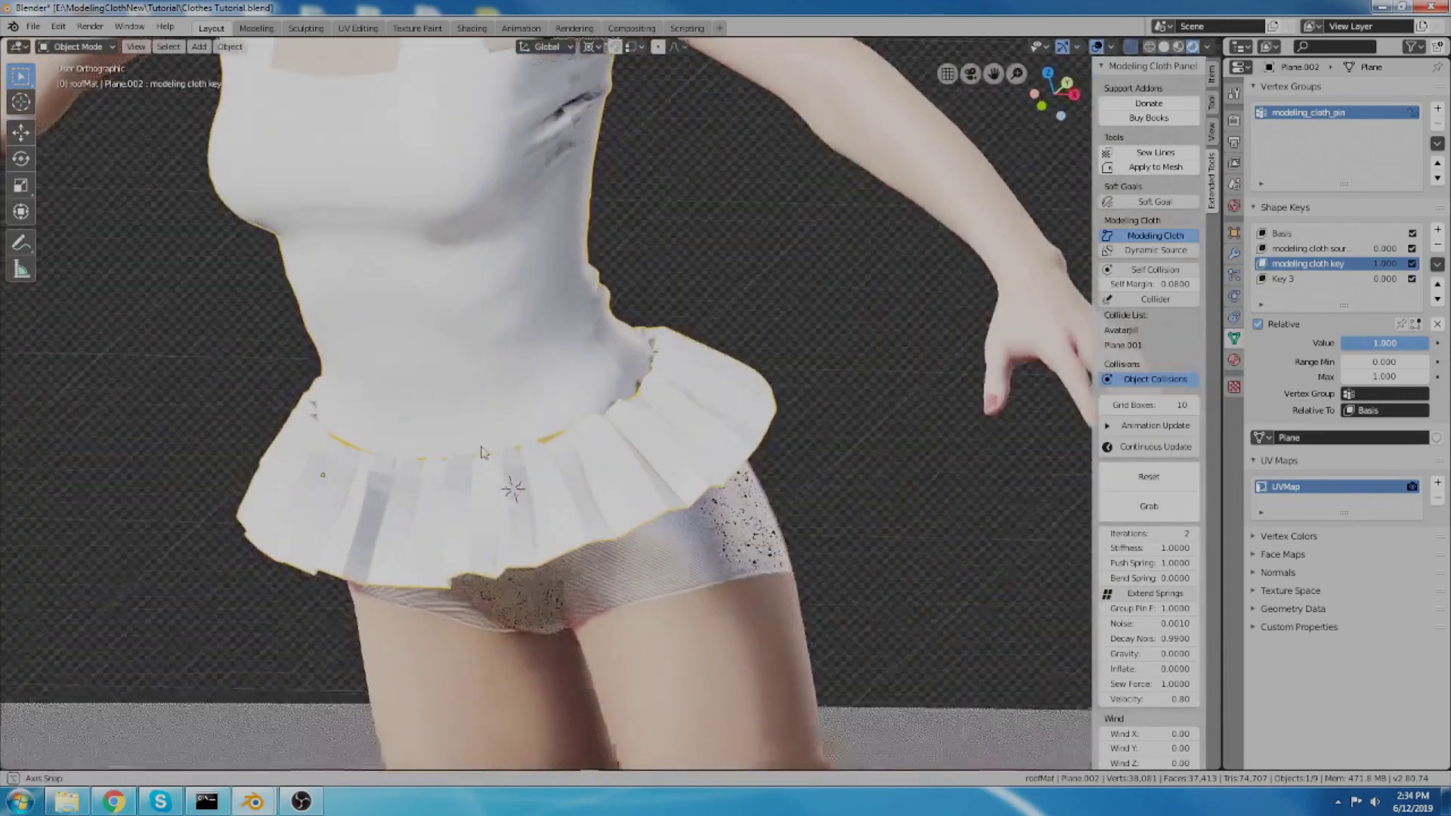
scroll(319, 457, up, 5)
scroll(306, 358, up, 2)
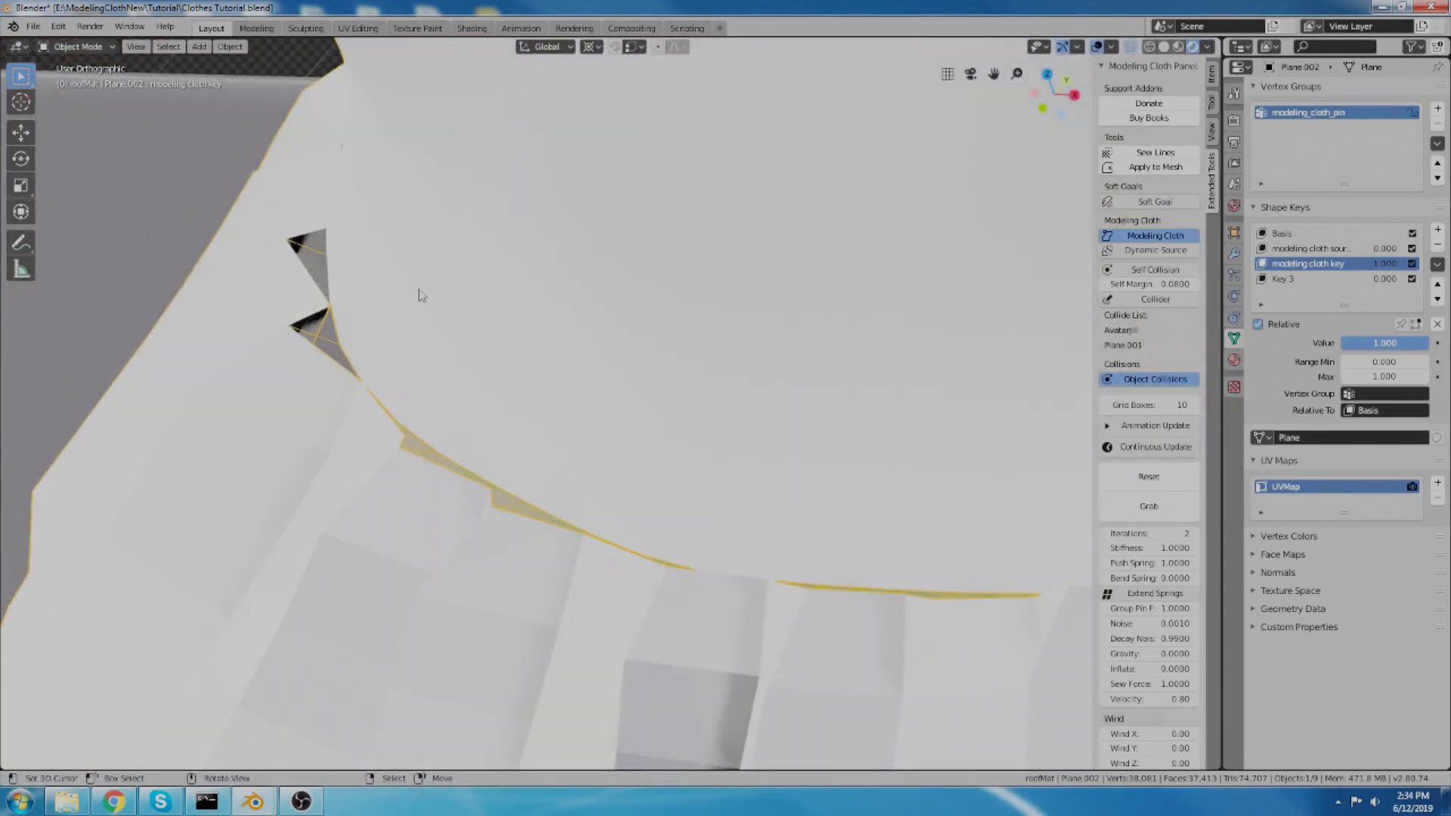
middle_drag(421, 295, 341, 306)
scroll(341, 306, up, 1)
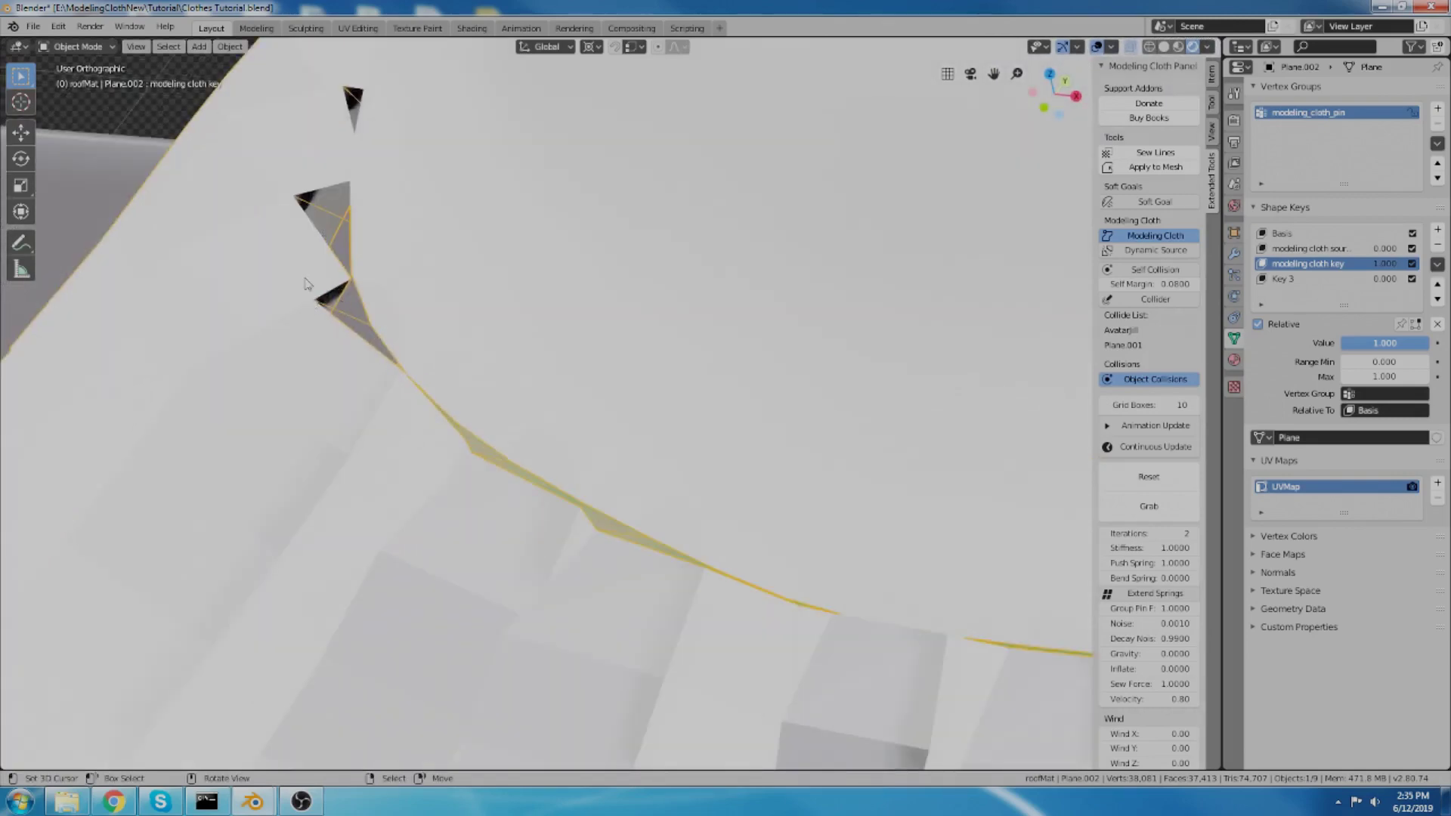
scroll(306, 284, down, 3)
scroll(423, 325, up, 1)
scroll(355, 311, up, 3)
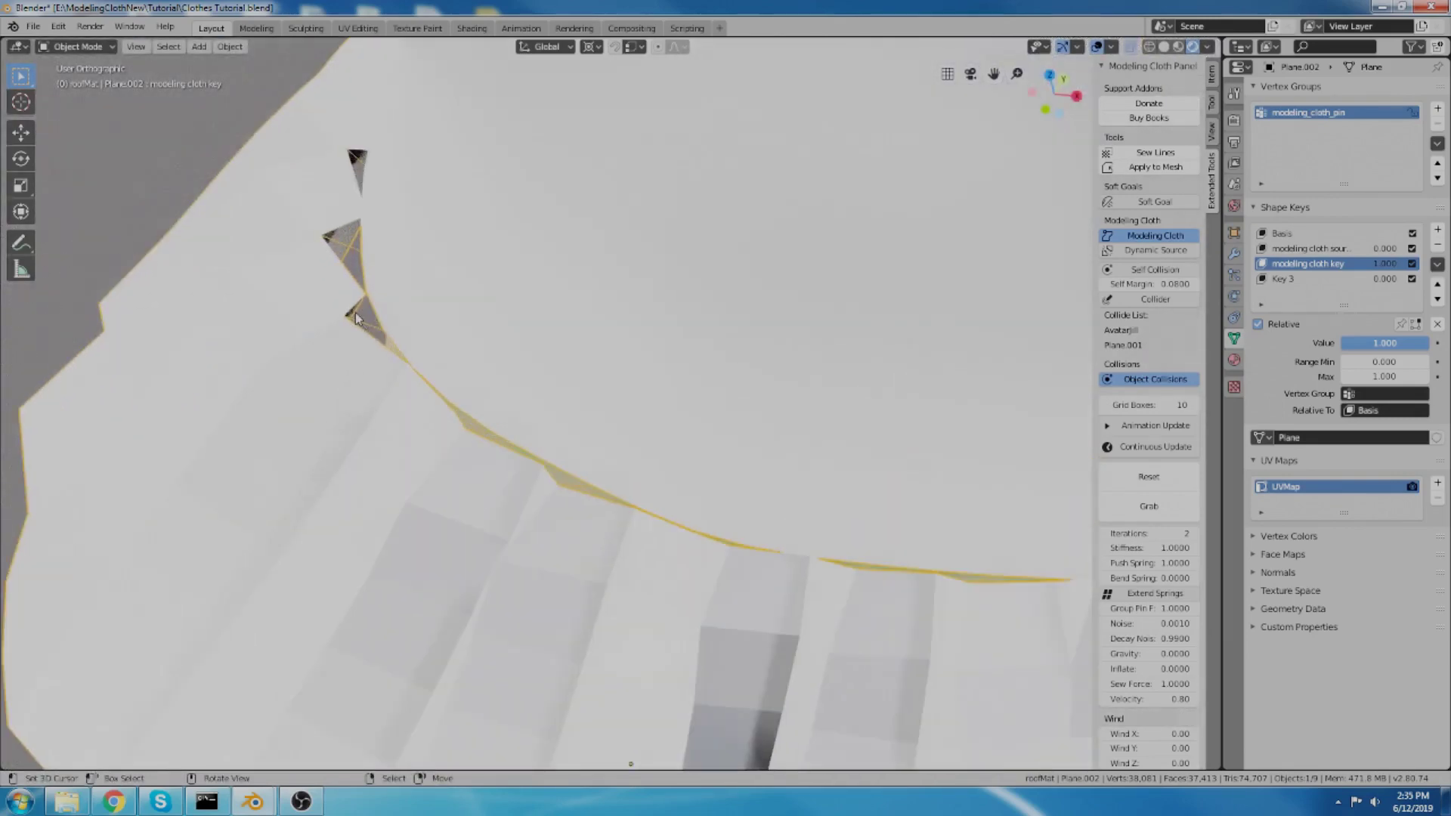
scroll(355, 312, up, 1)
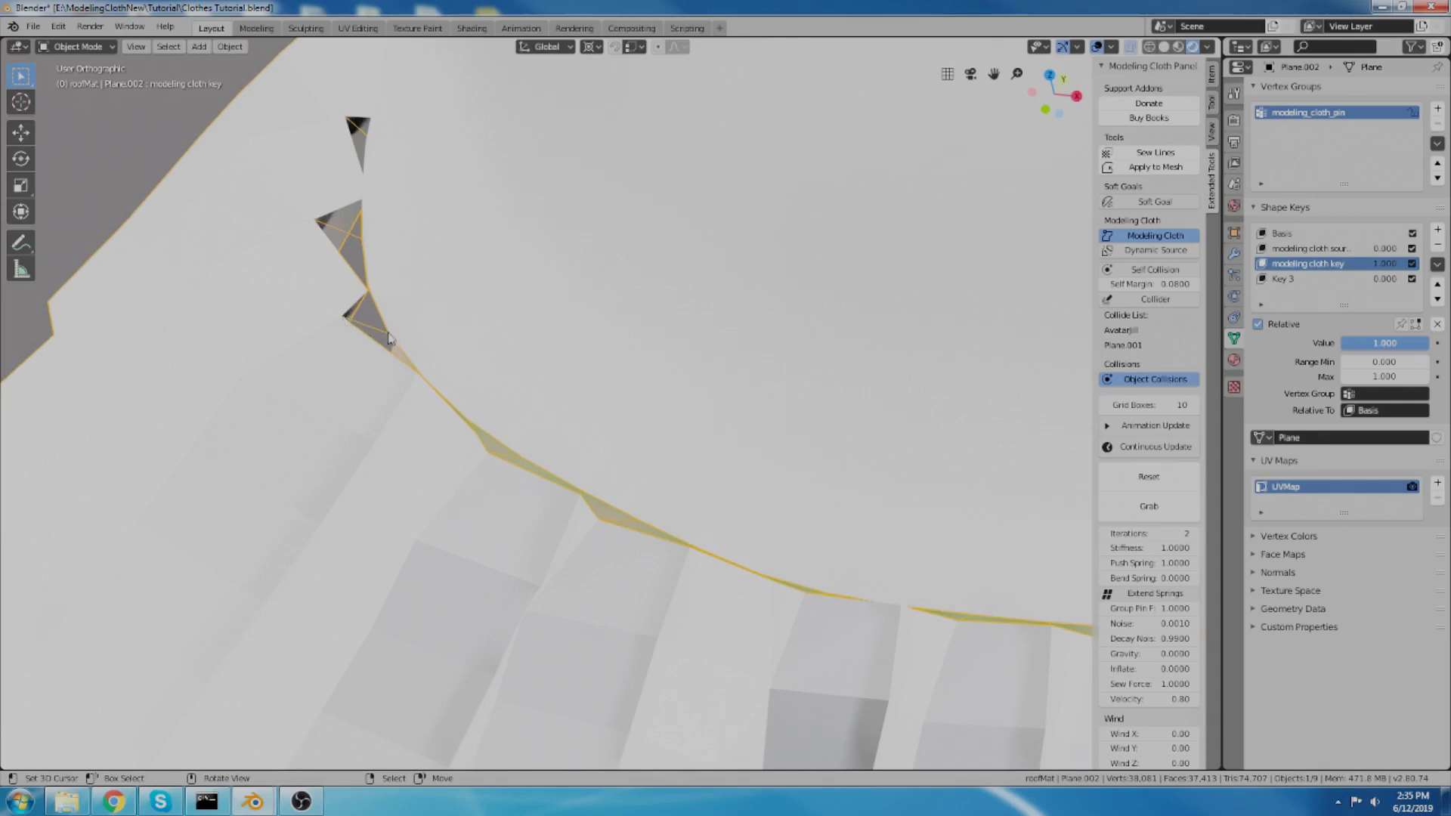
scroll(389, 338, down, 3)
scroll(386, 318, up, 4)
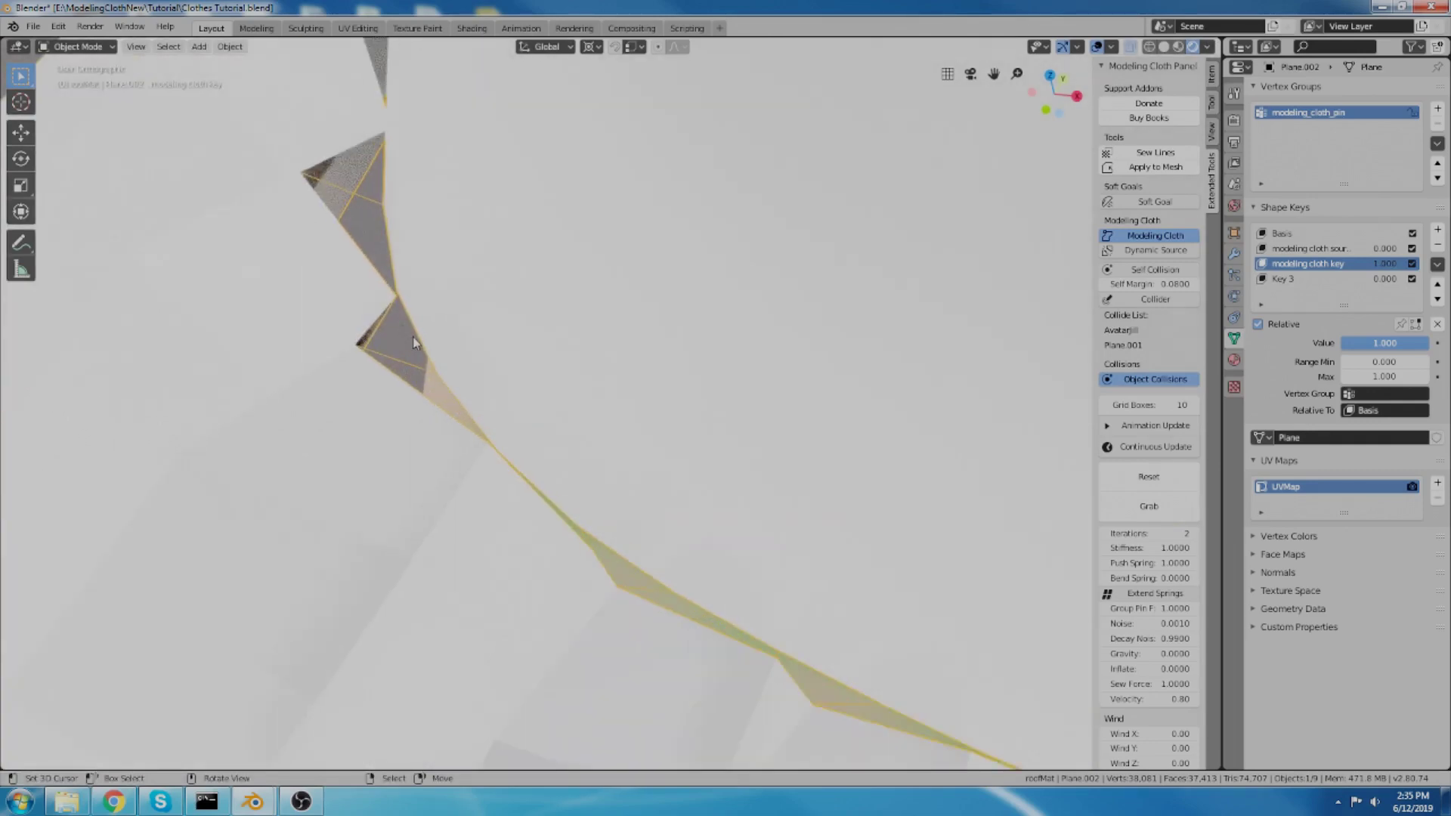
Step: In Edit Mode, select the edge loops along the open seam between the top's hem and the skirt band
key(Tab)
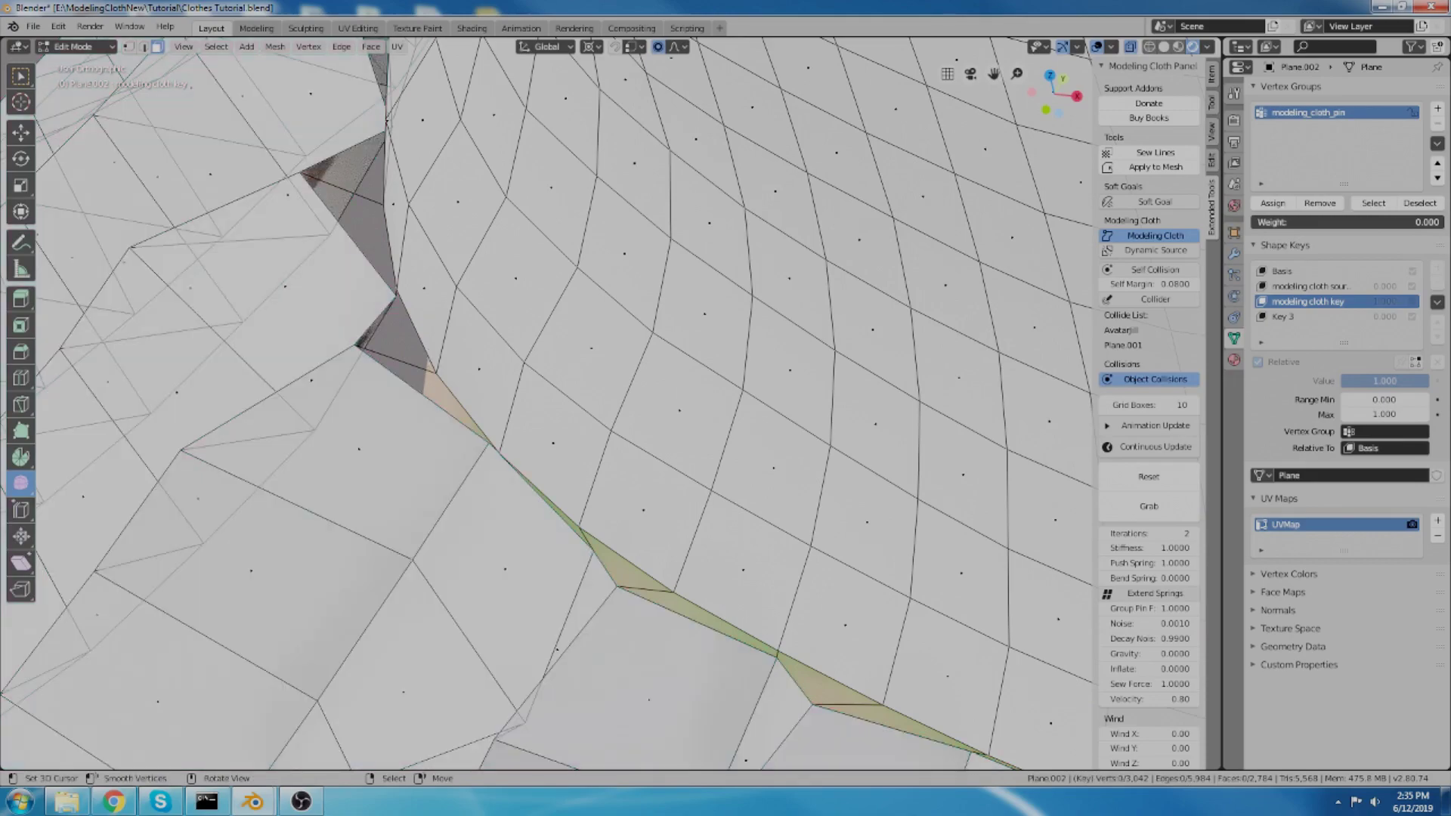
alt+right_click(404, 345)
scroll(404, 344, down, 10)
middle_drag(745, 416, 670, 414)
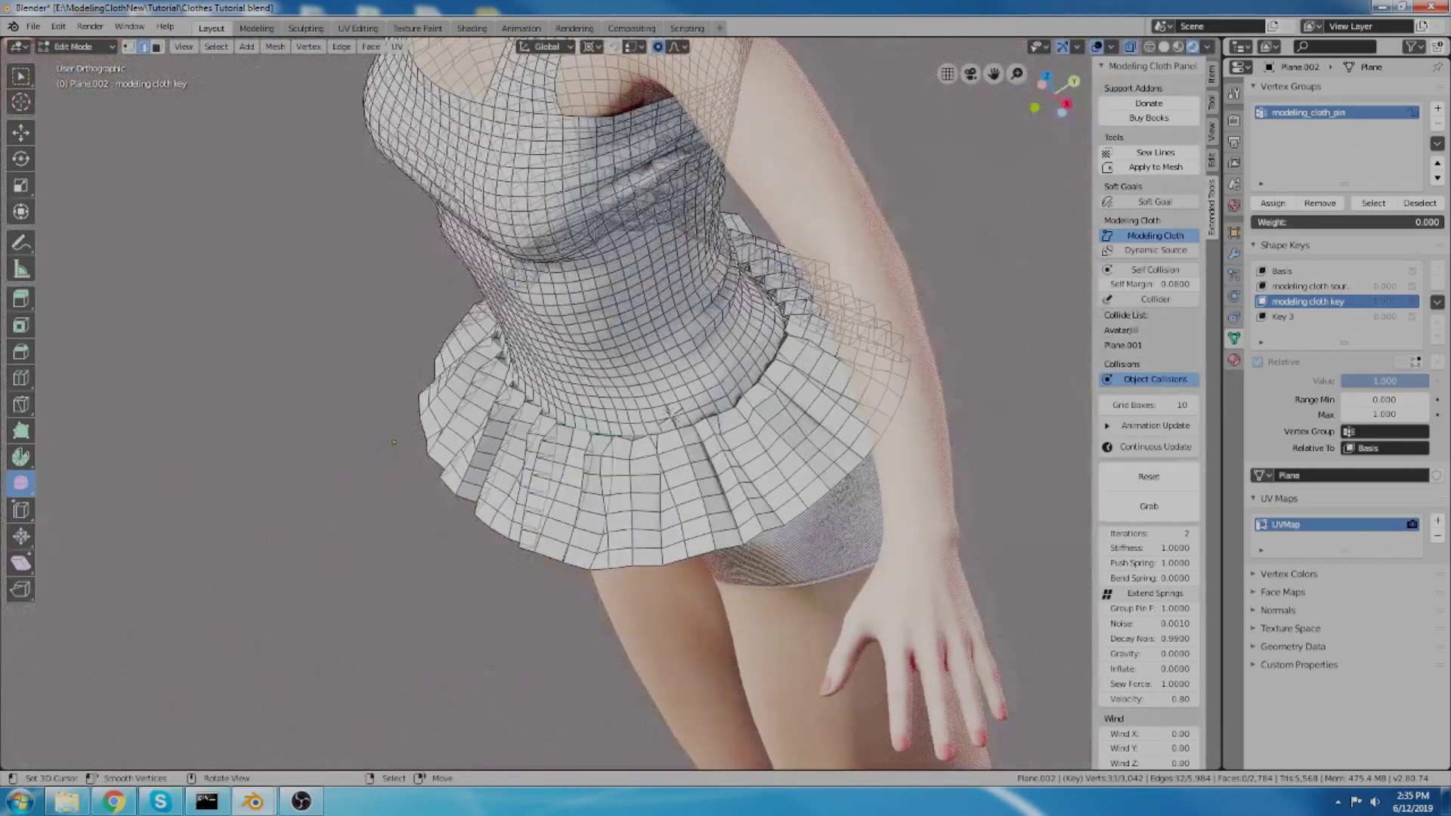
scroll(393, 443, up, 10)
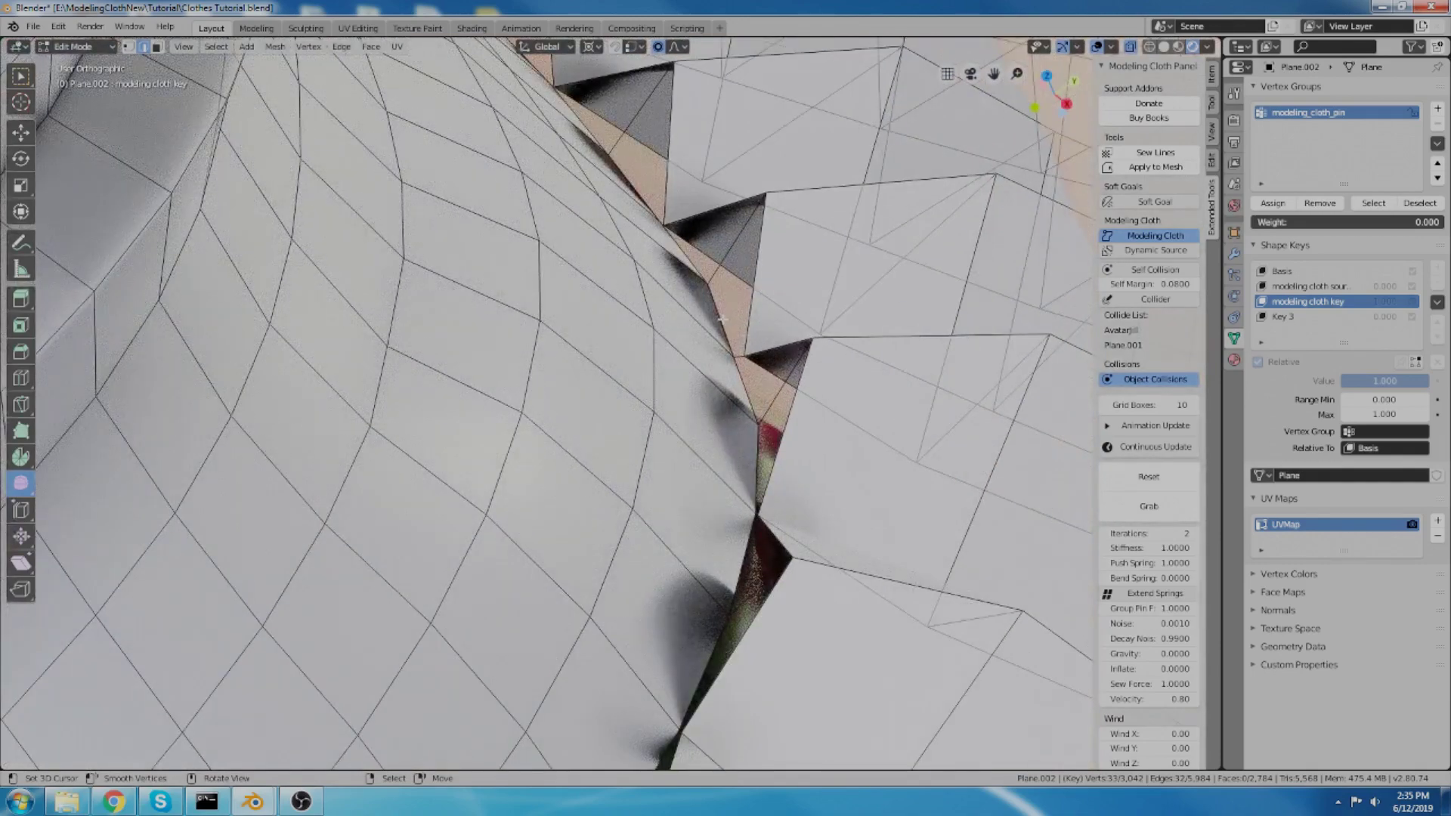
alt+shift+right_click(722, 320)
scroll(722, 320, down, 8)
middle_drag(722, 320, 767, 328)
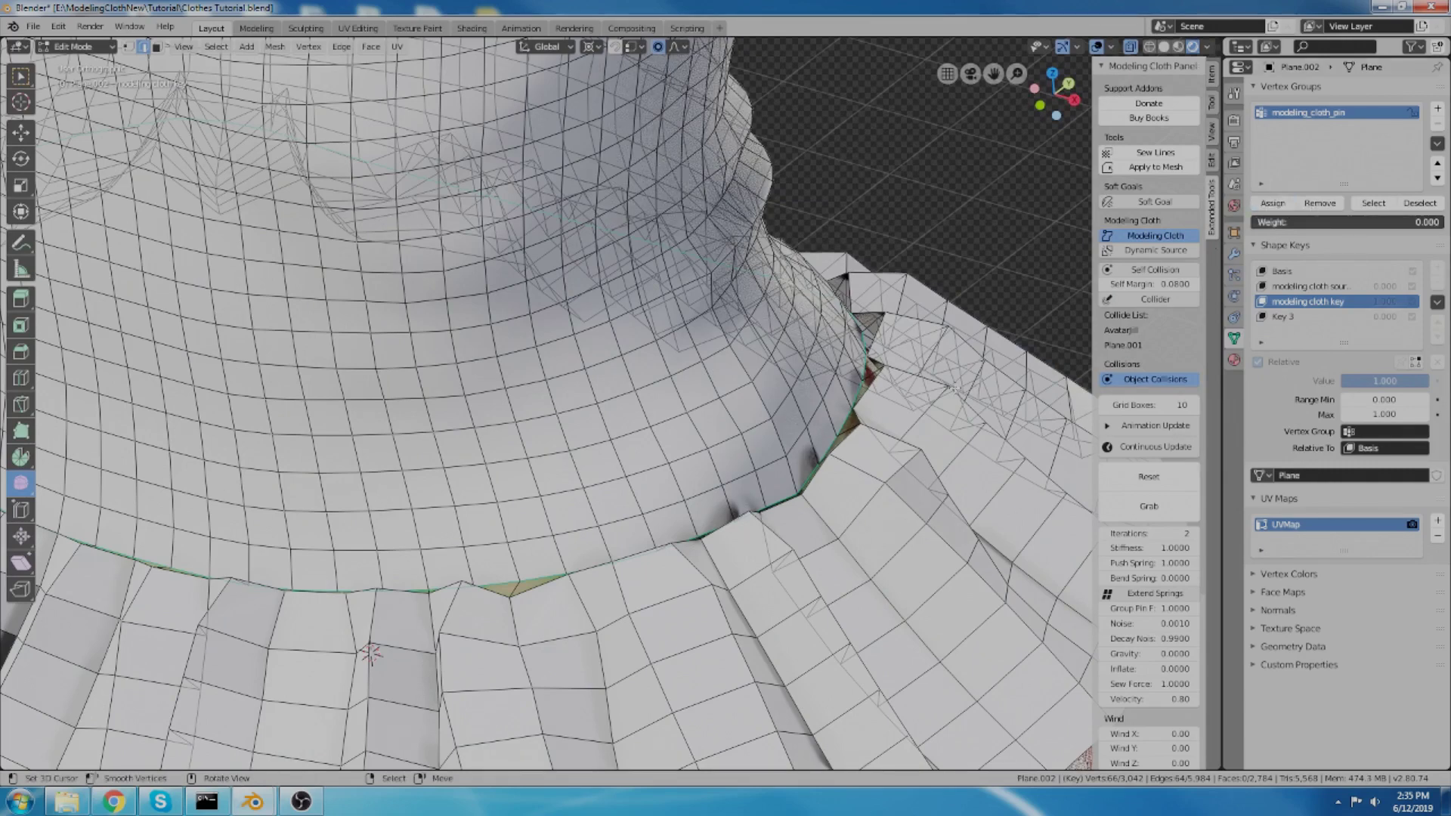
Step: Return to Object Mode and run the cloth simulation with Continuous Update to close the gaps at the skirt seam
key(Tab)
scroll(596, 331, down, 5)
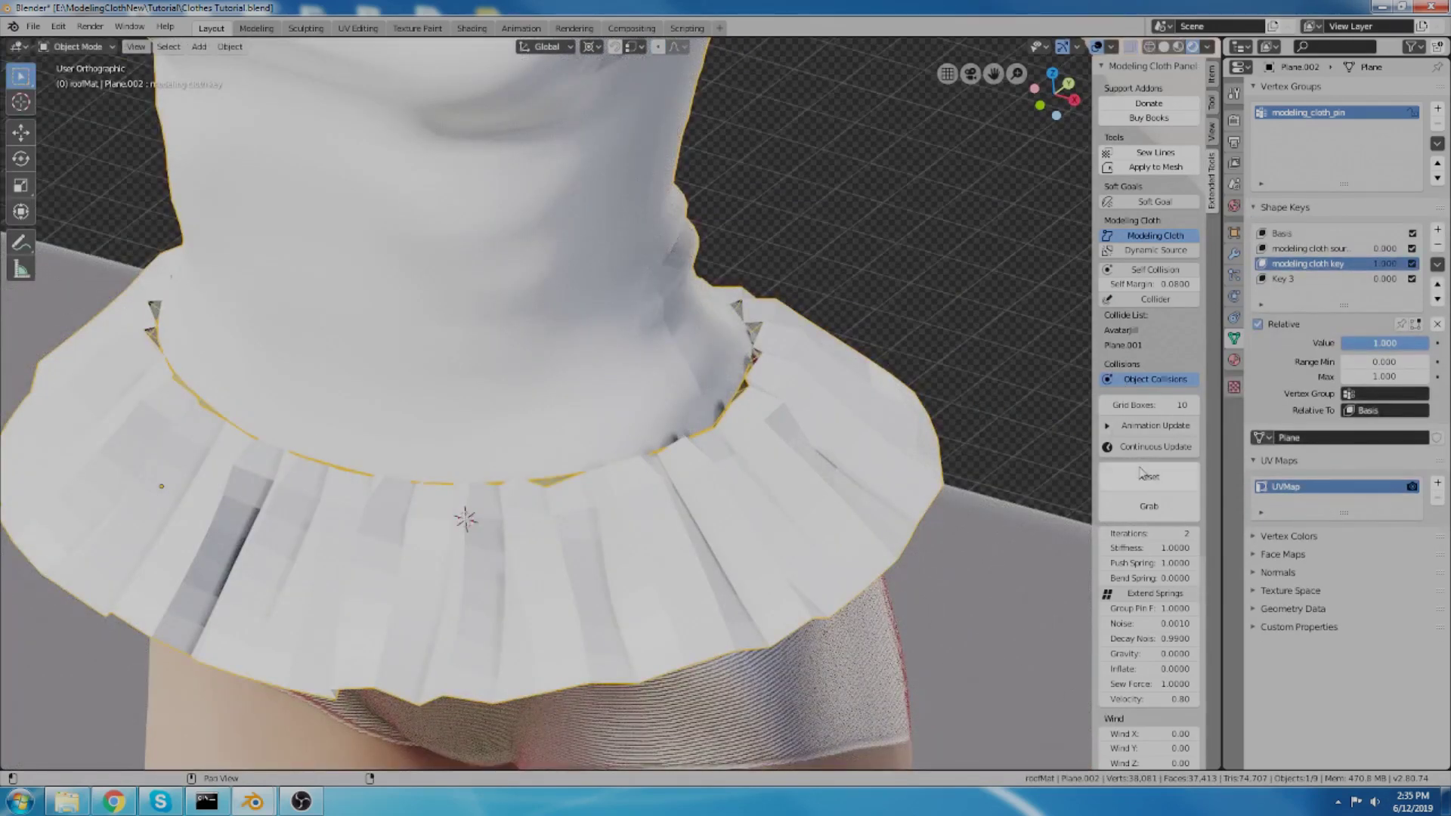
click(1153, 447)
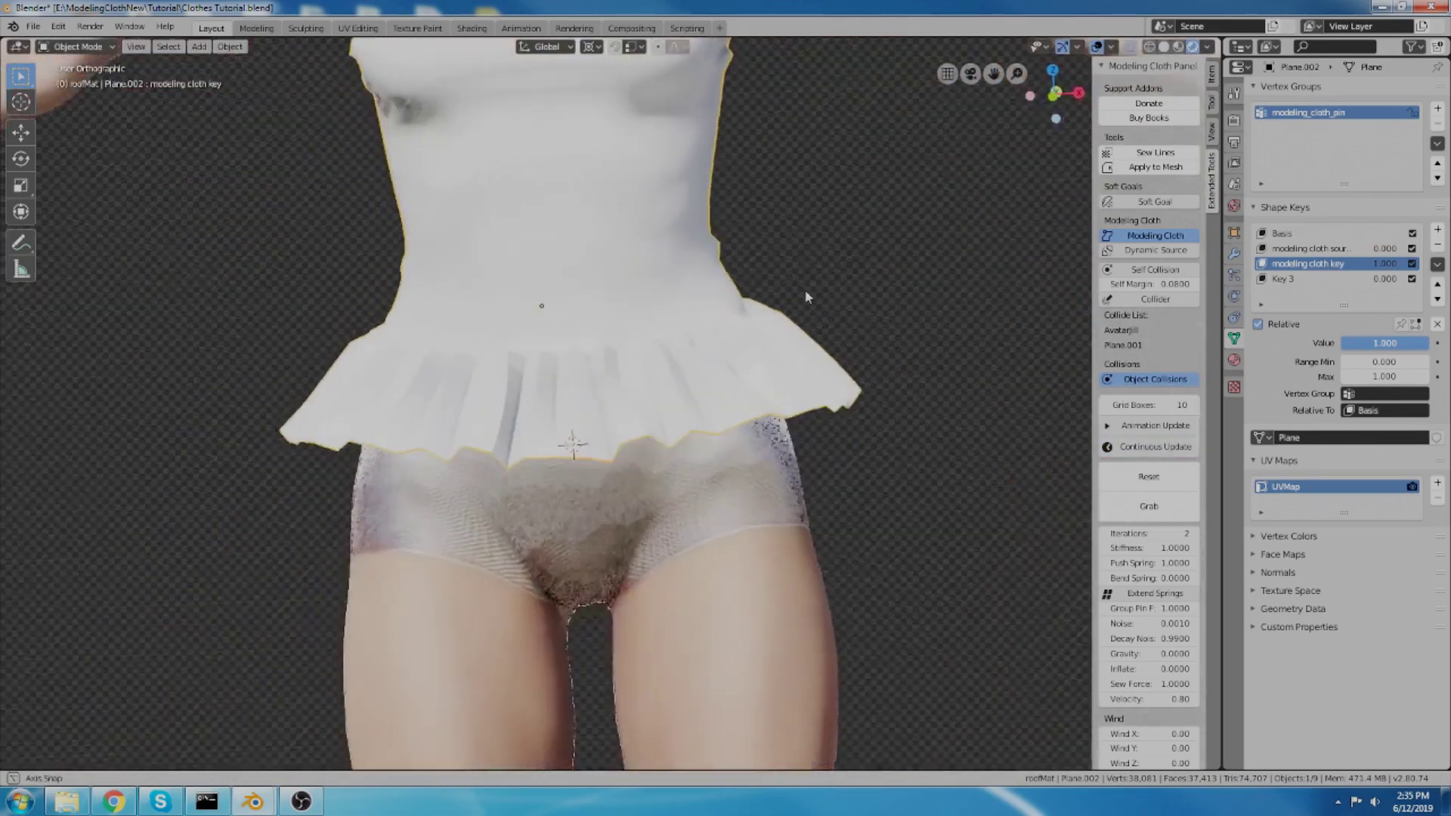
middle_drag(805, 289, 405, 480)
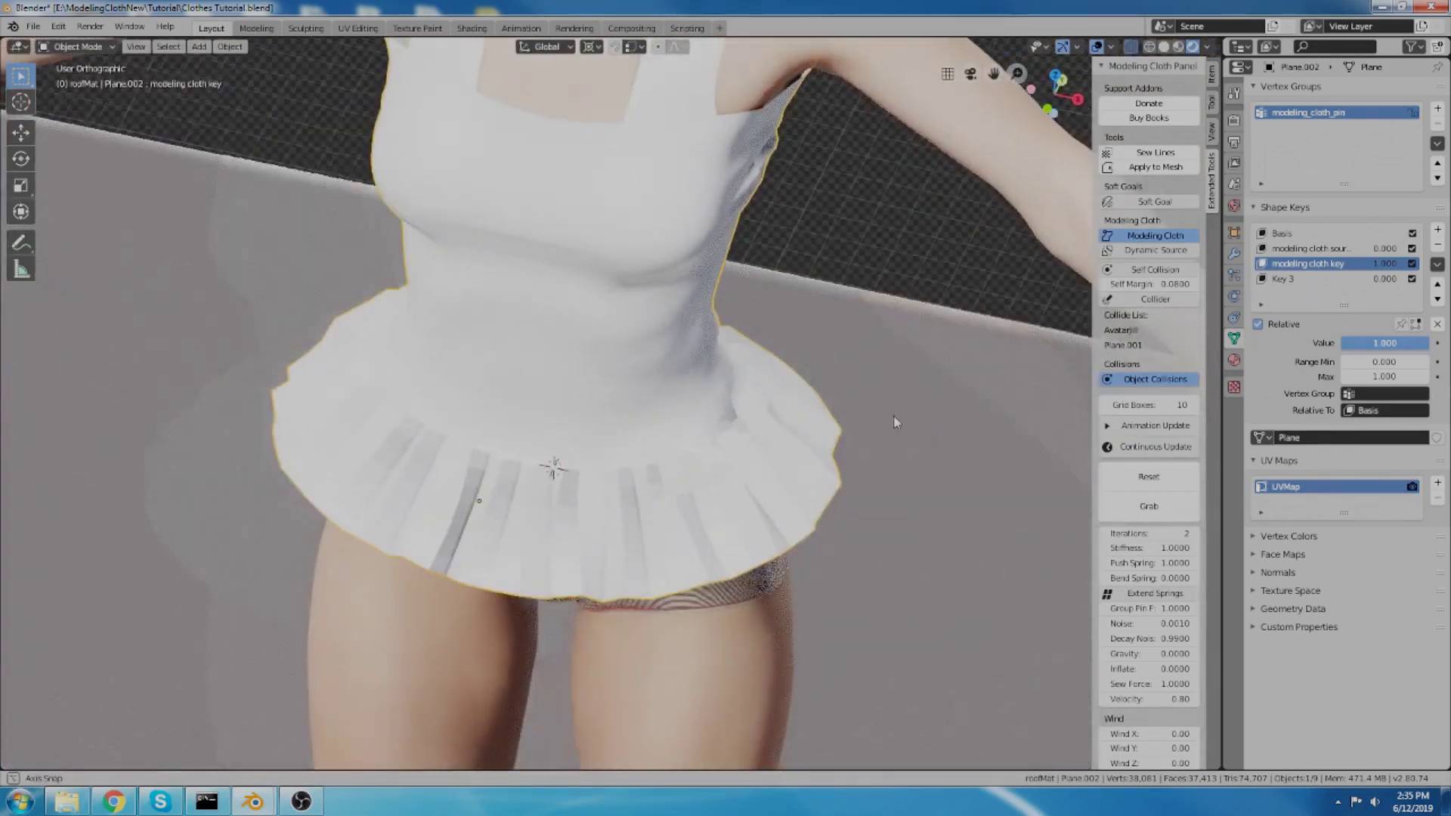
middle_drag(893, 416, 869, 375)
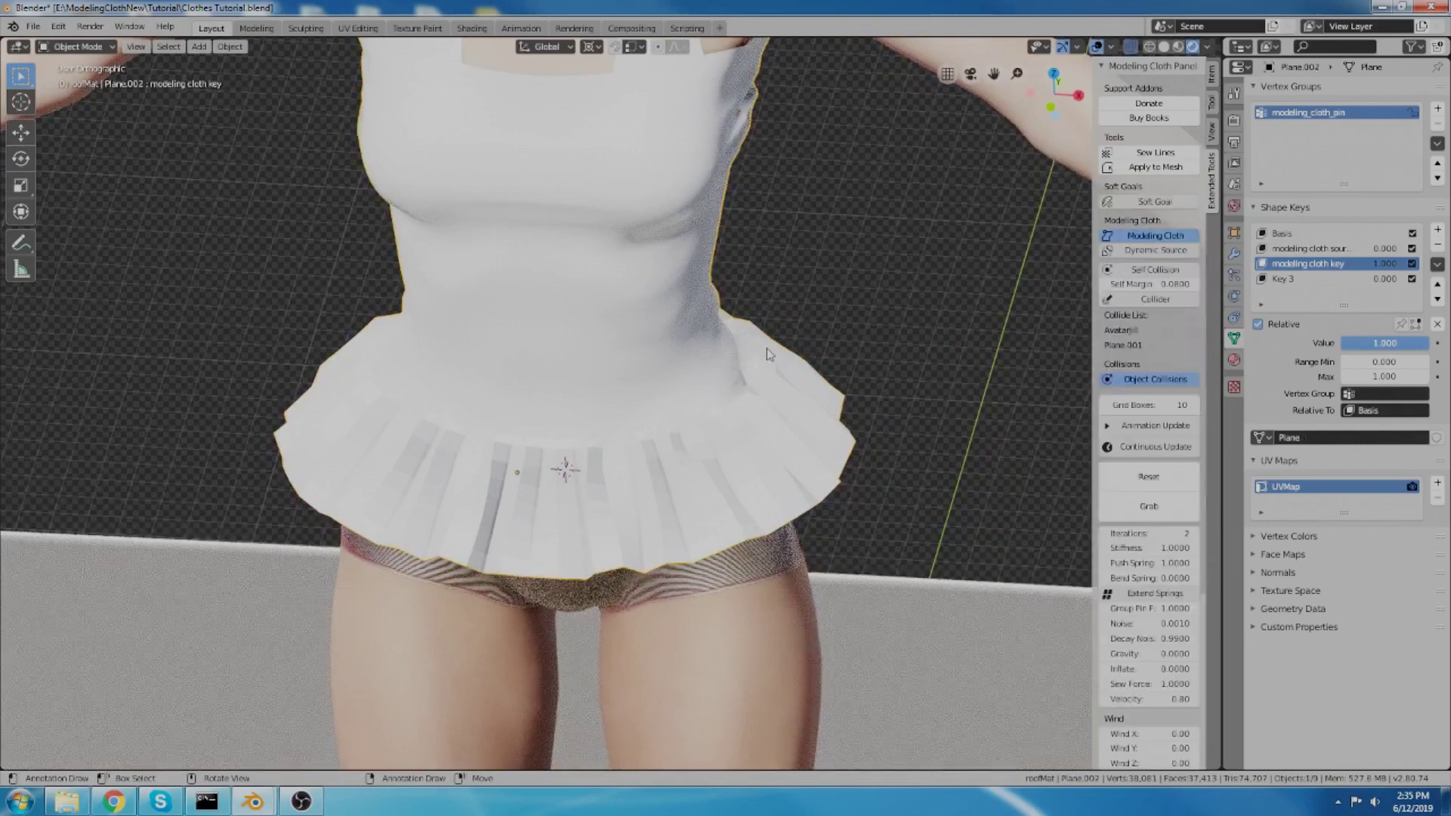
Step: Select the entire garment mesh in Edit Mode and apply Merge by Distance with a 0.0001 m merge distance
key(F3)
key(Escape)
key(Tab)
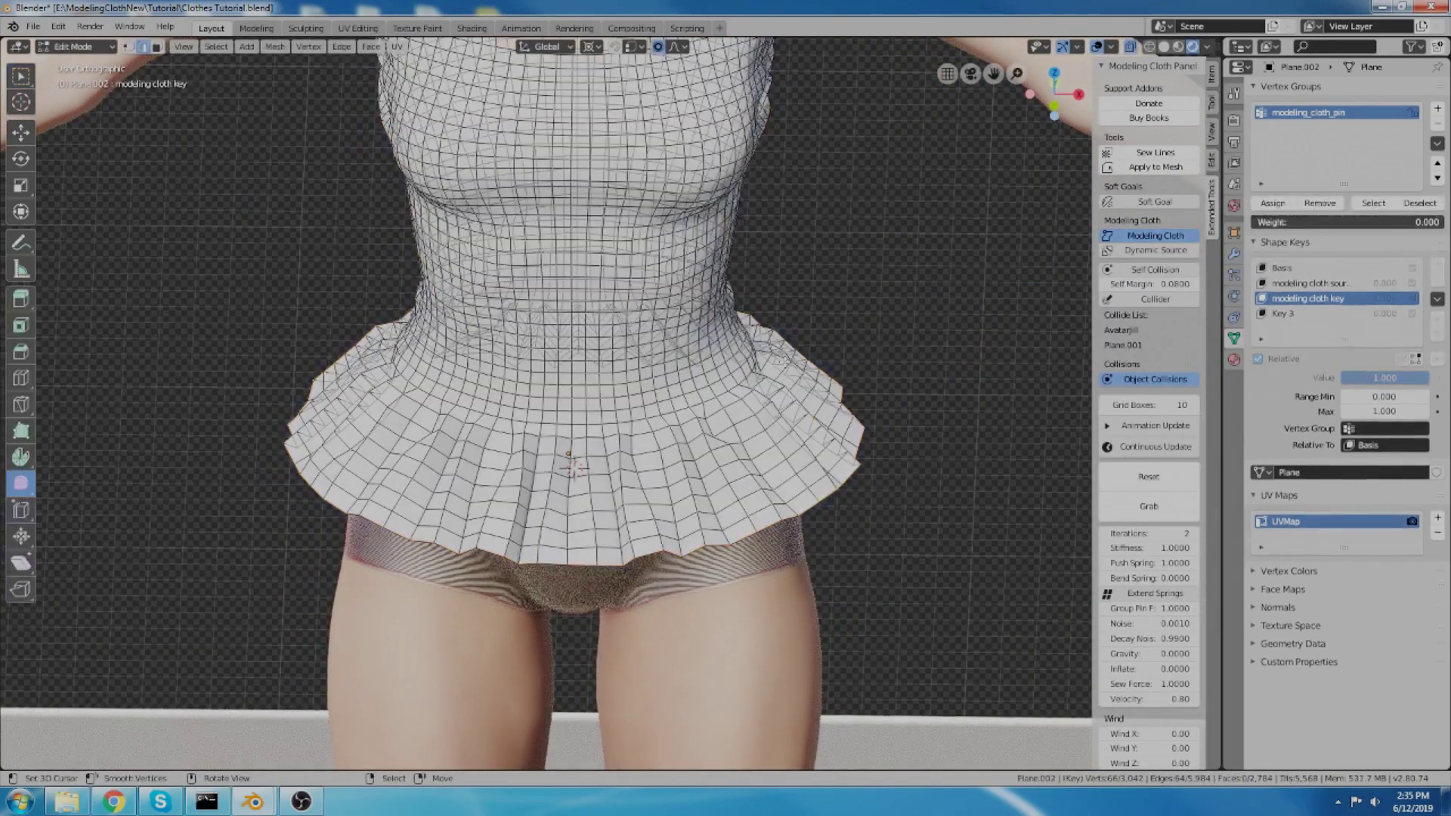
key(a)
key(F3)
text(merge)
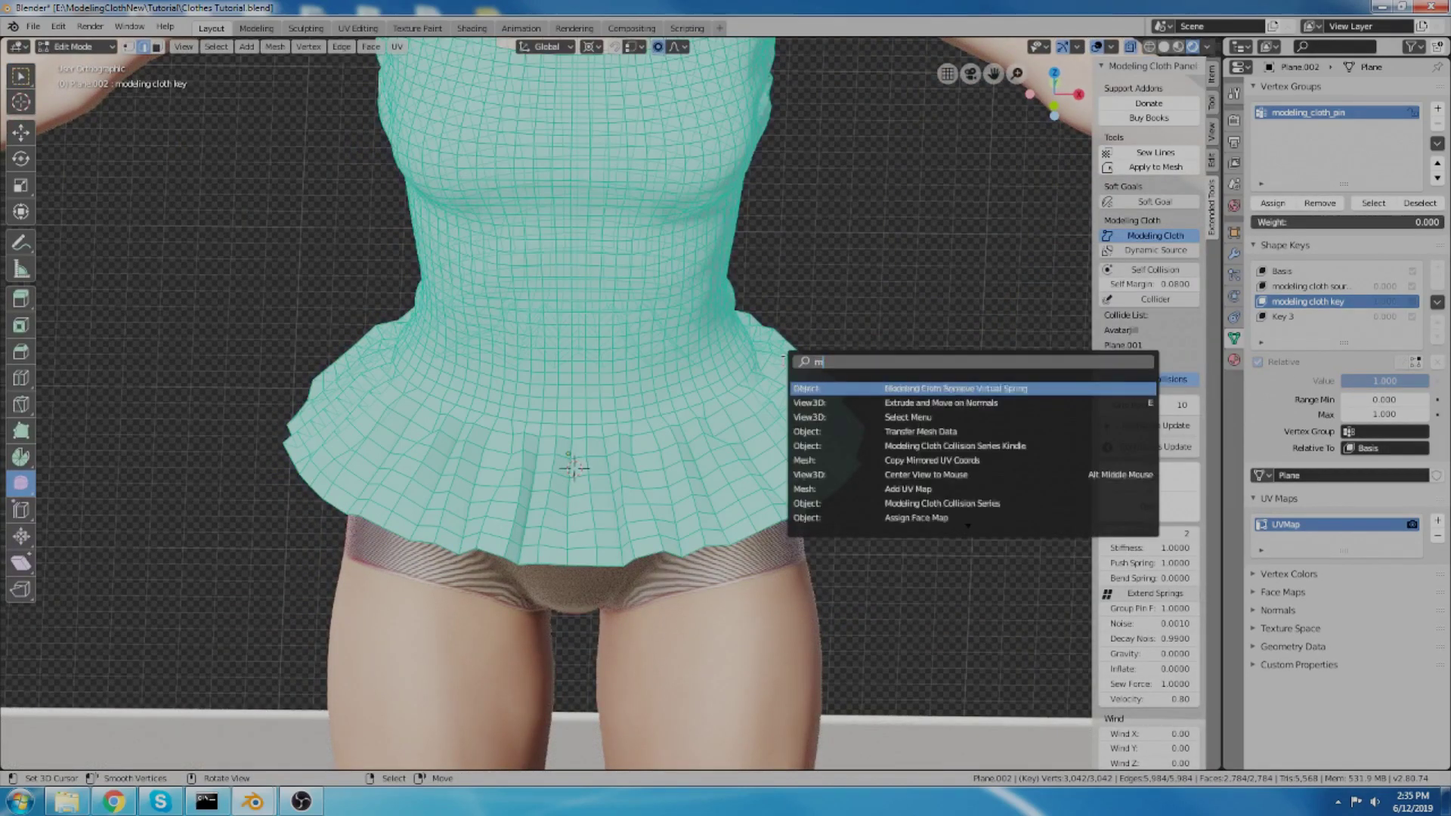
key(Return)
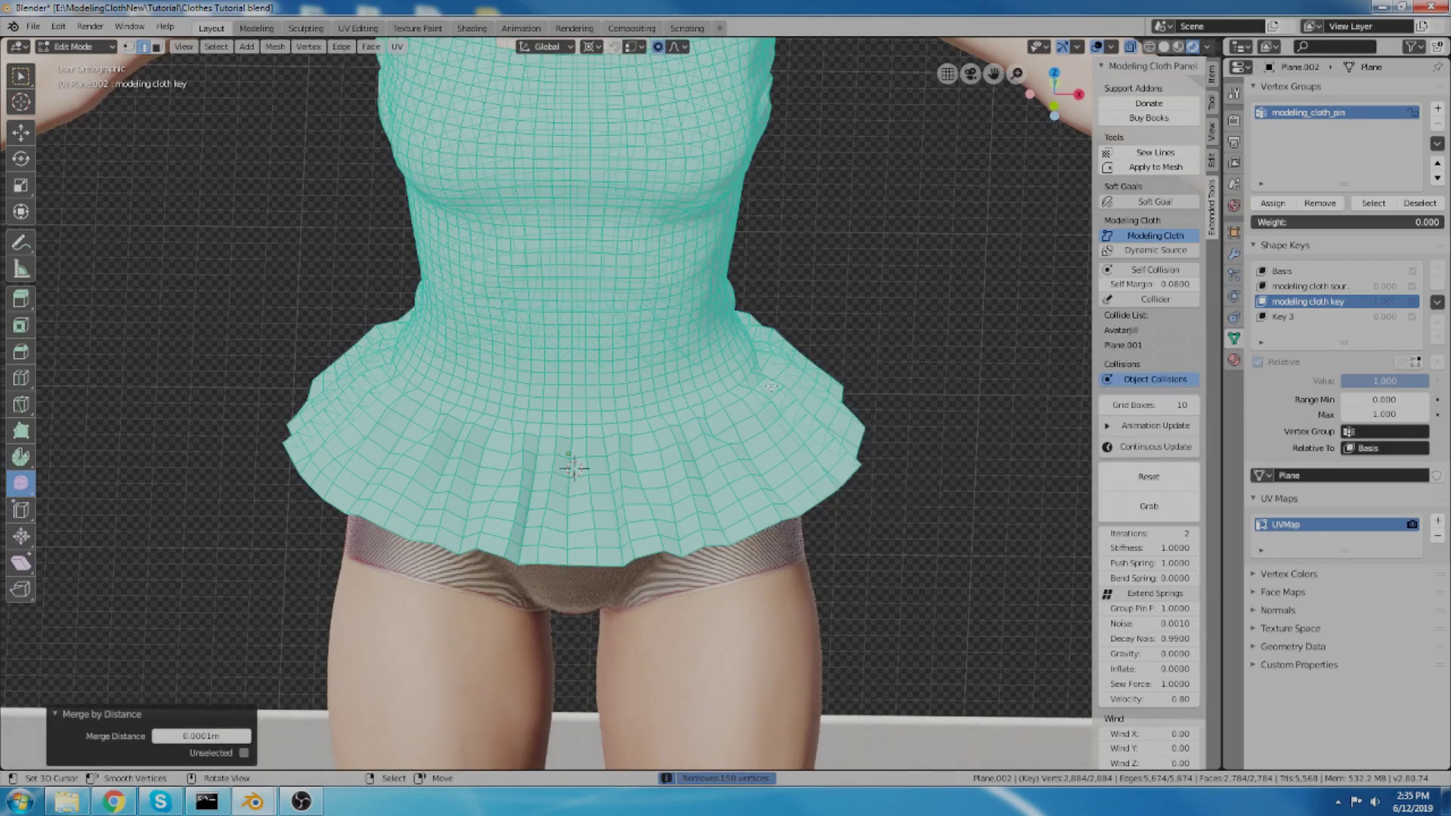
Step: Clear the selection, run Select Non Manifold and examine the skirt seam for edges that are still open
key(alt+a)
middle_drag(489, 463, 614, 463)
key(F3)
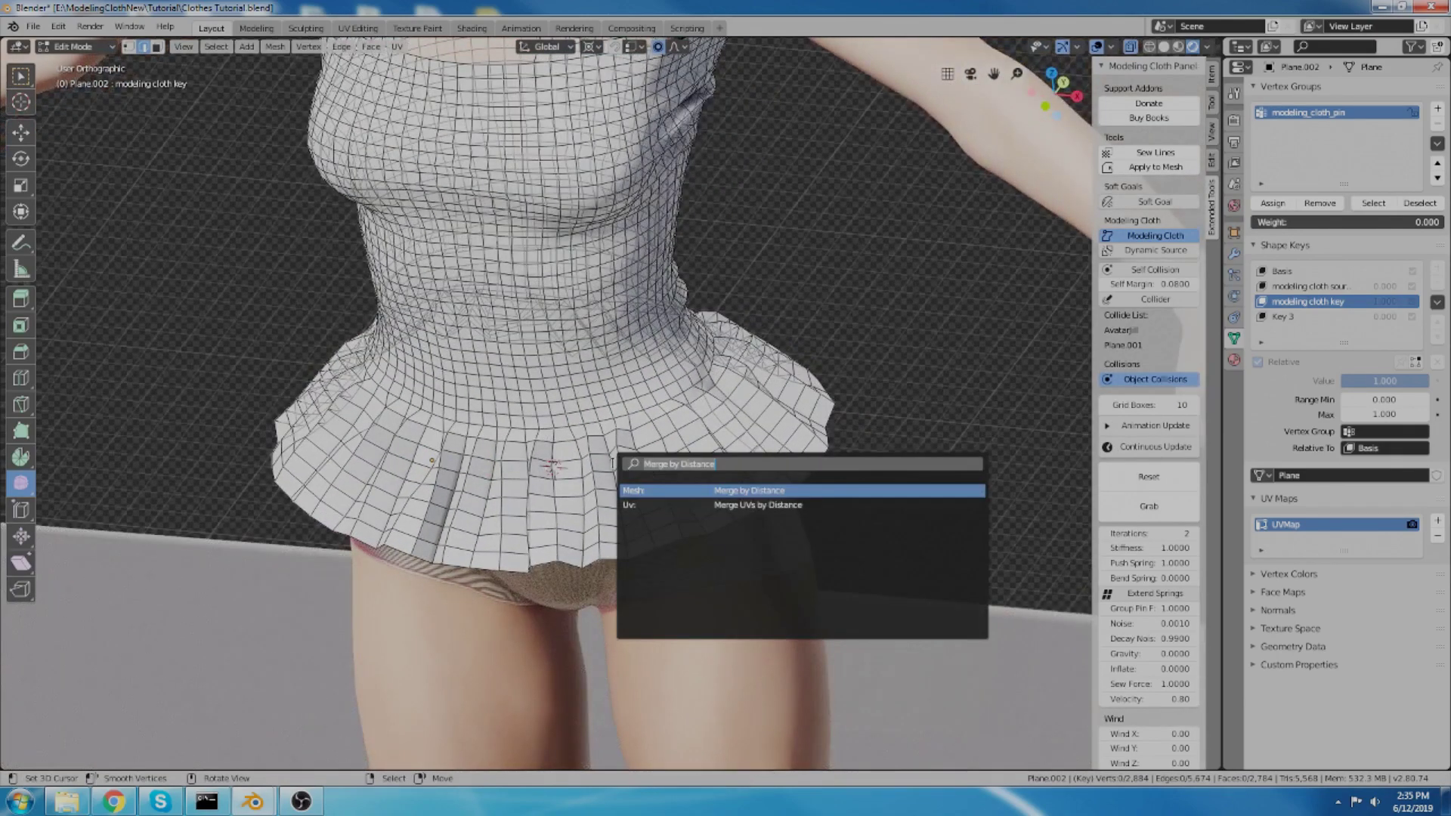
text(select no)
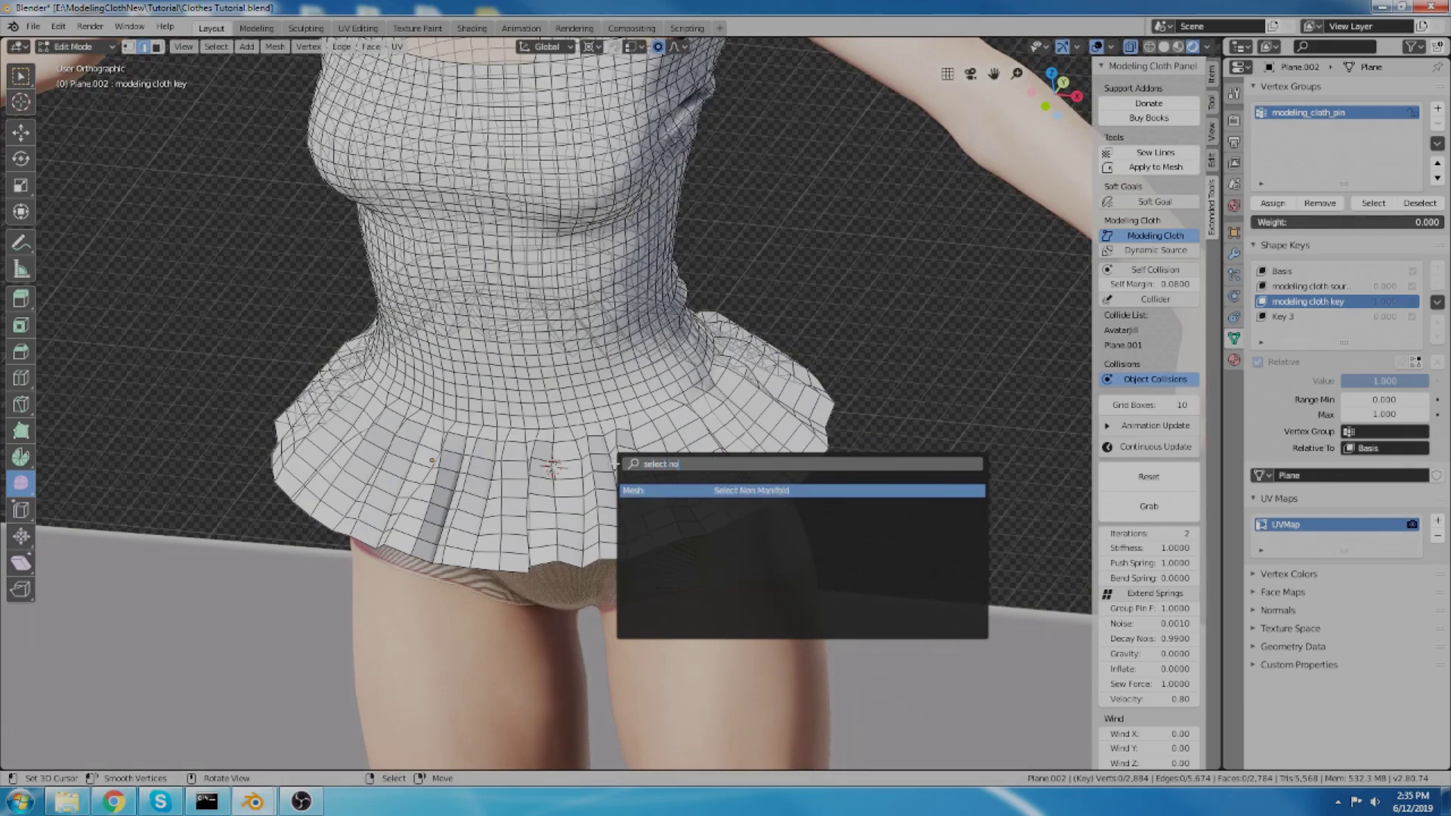
key(Return)
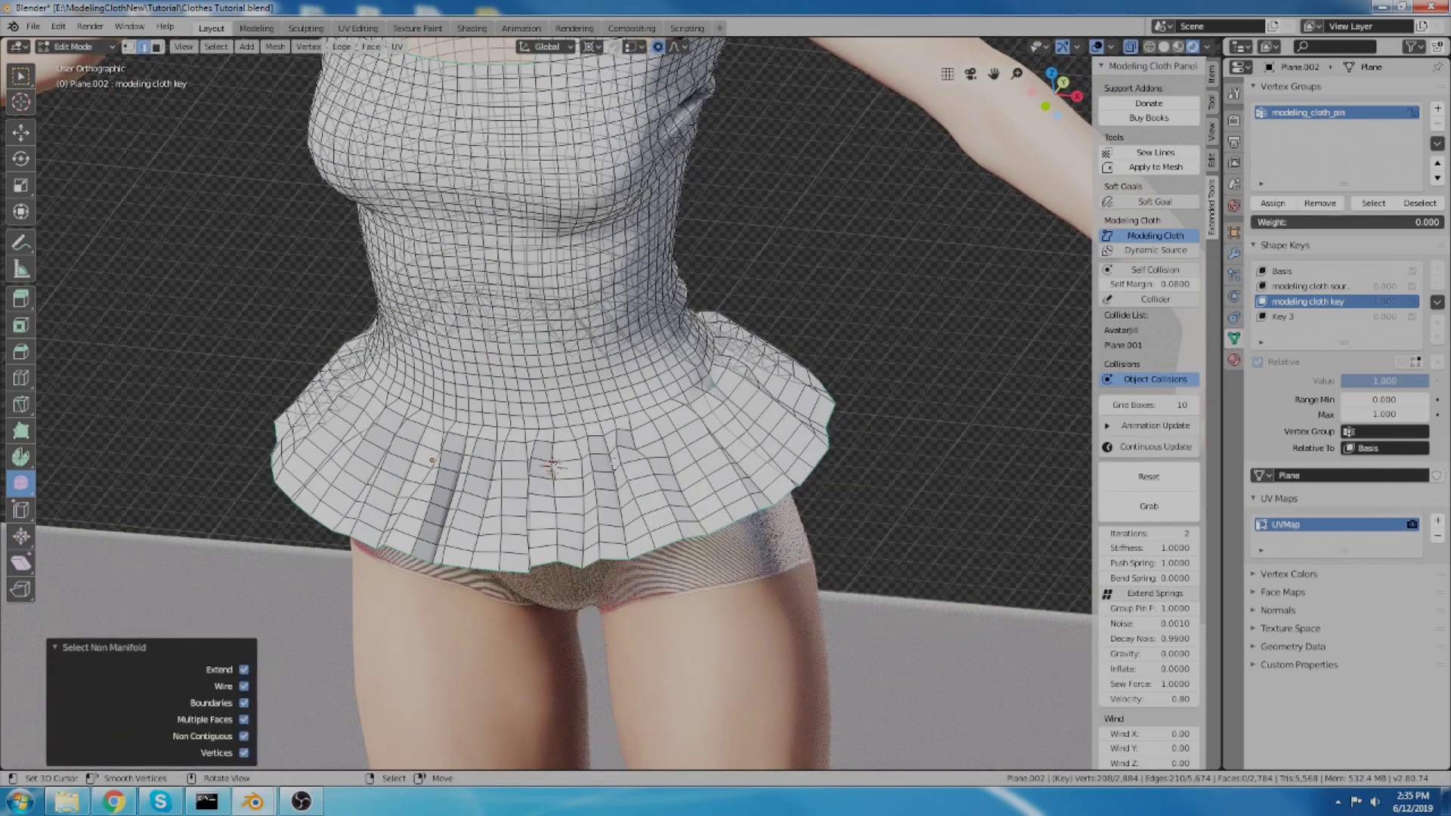
middle_drag(678, 423, 705, 674)
scroll(506, 404, up, 10)
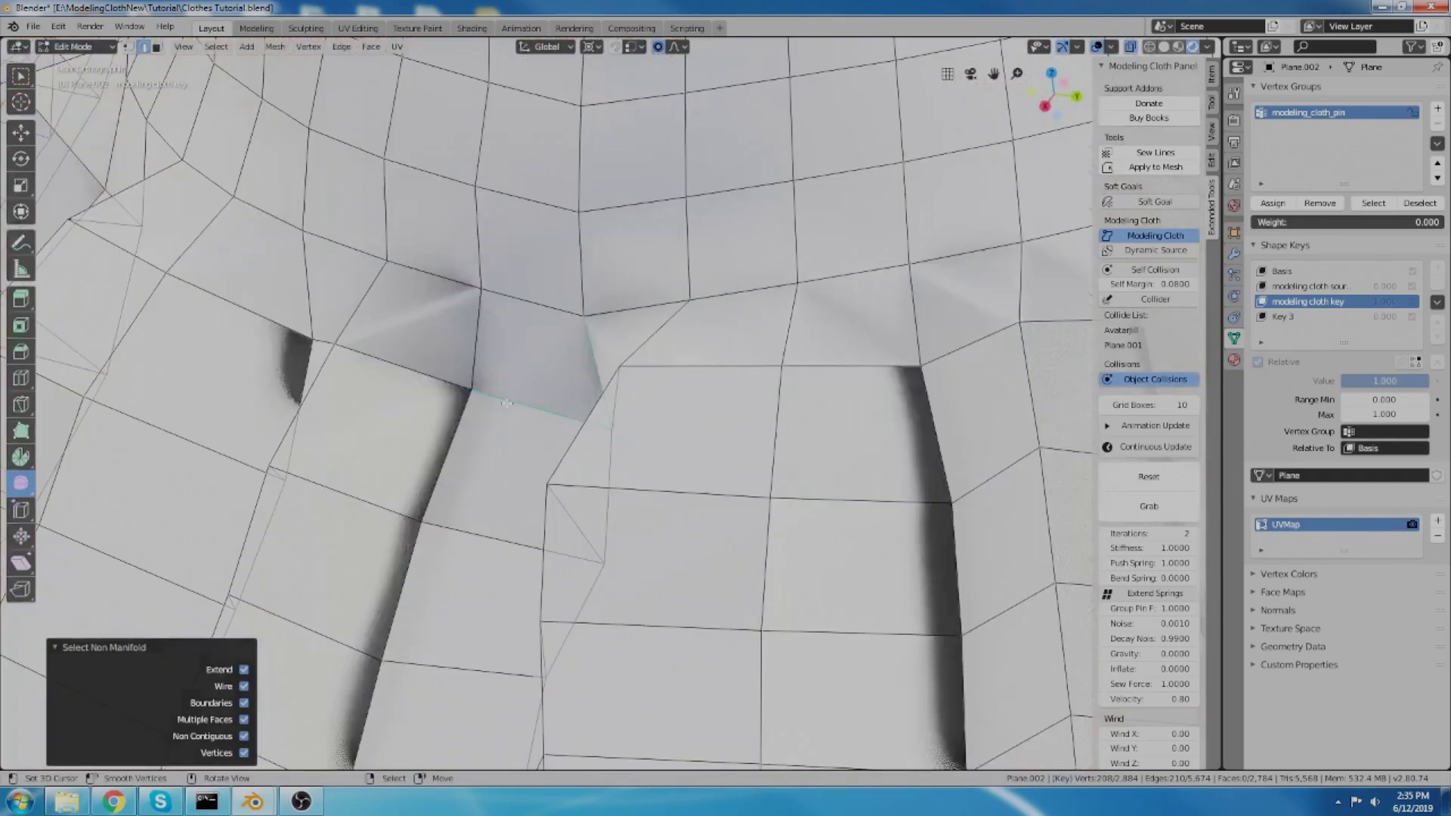
scroll(506, 403, down, 5)
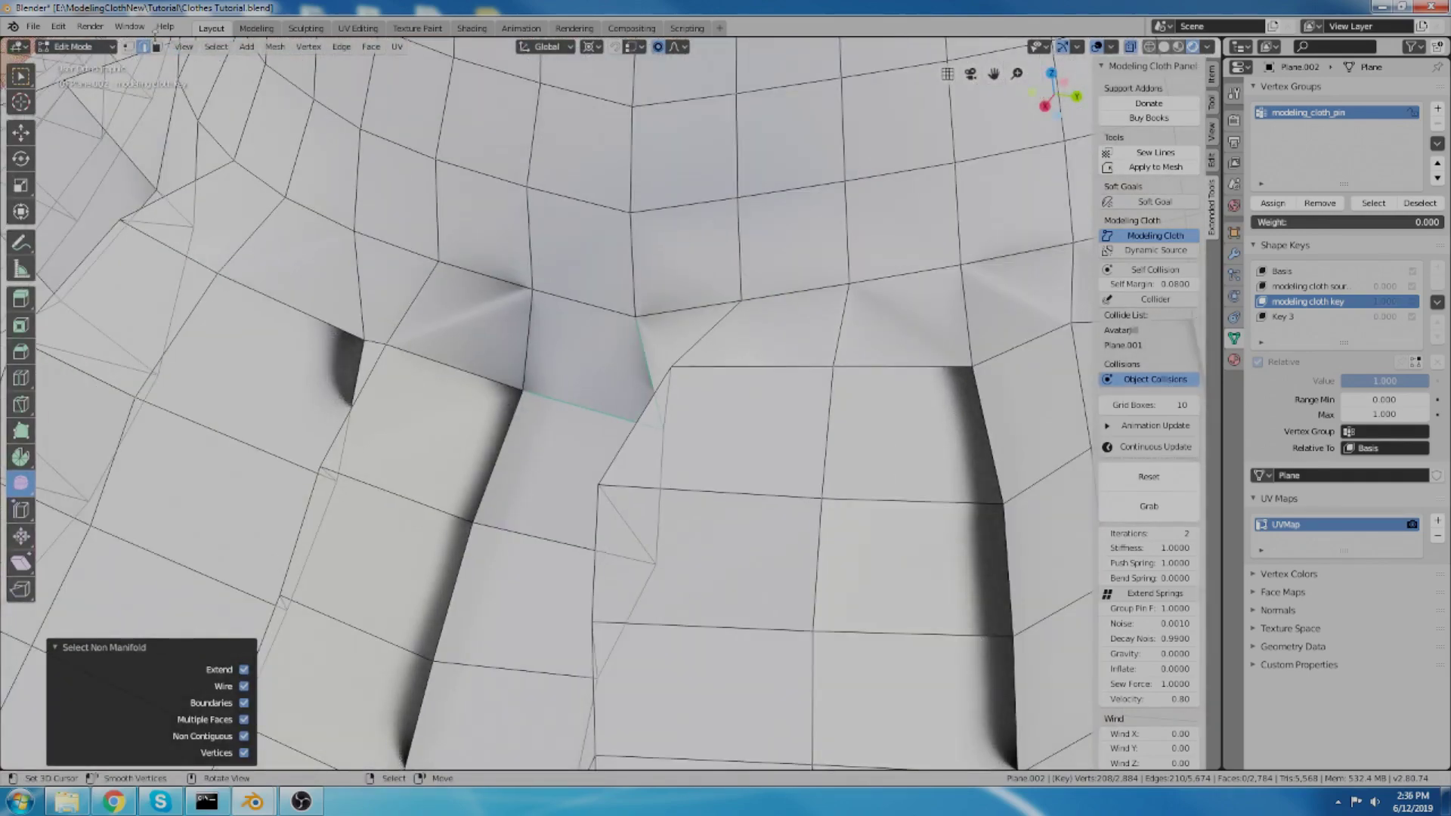
scroll(701, 529, down, 5)
middle_drag(831, 521, 915, 540)
scroll(917, 538, up, 2)
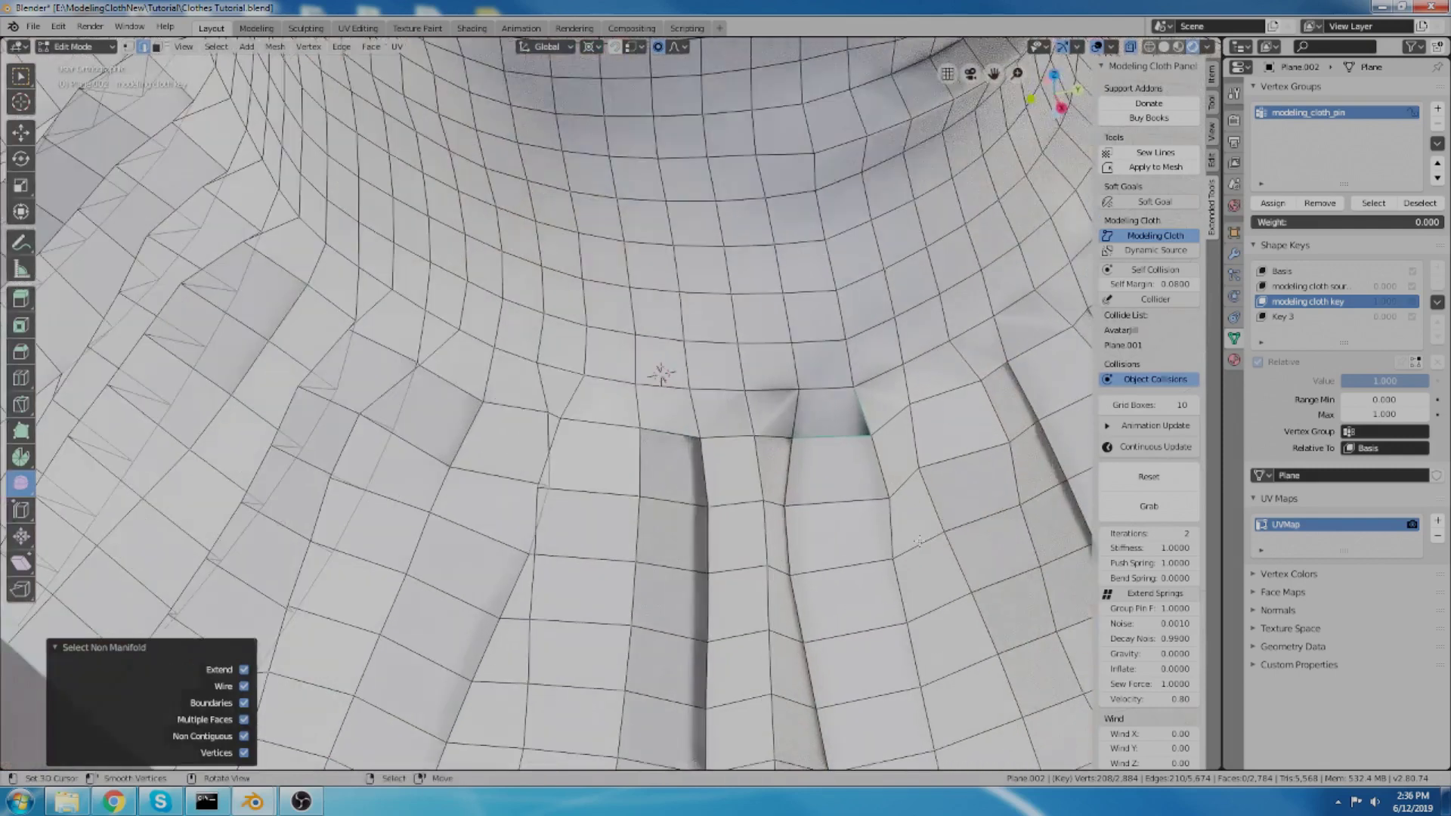
Step: Select the whole garment mesh again and merge its vertices by distance at 0.0431 m to close the remaining seam gap
key(a)
key(F3)
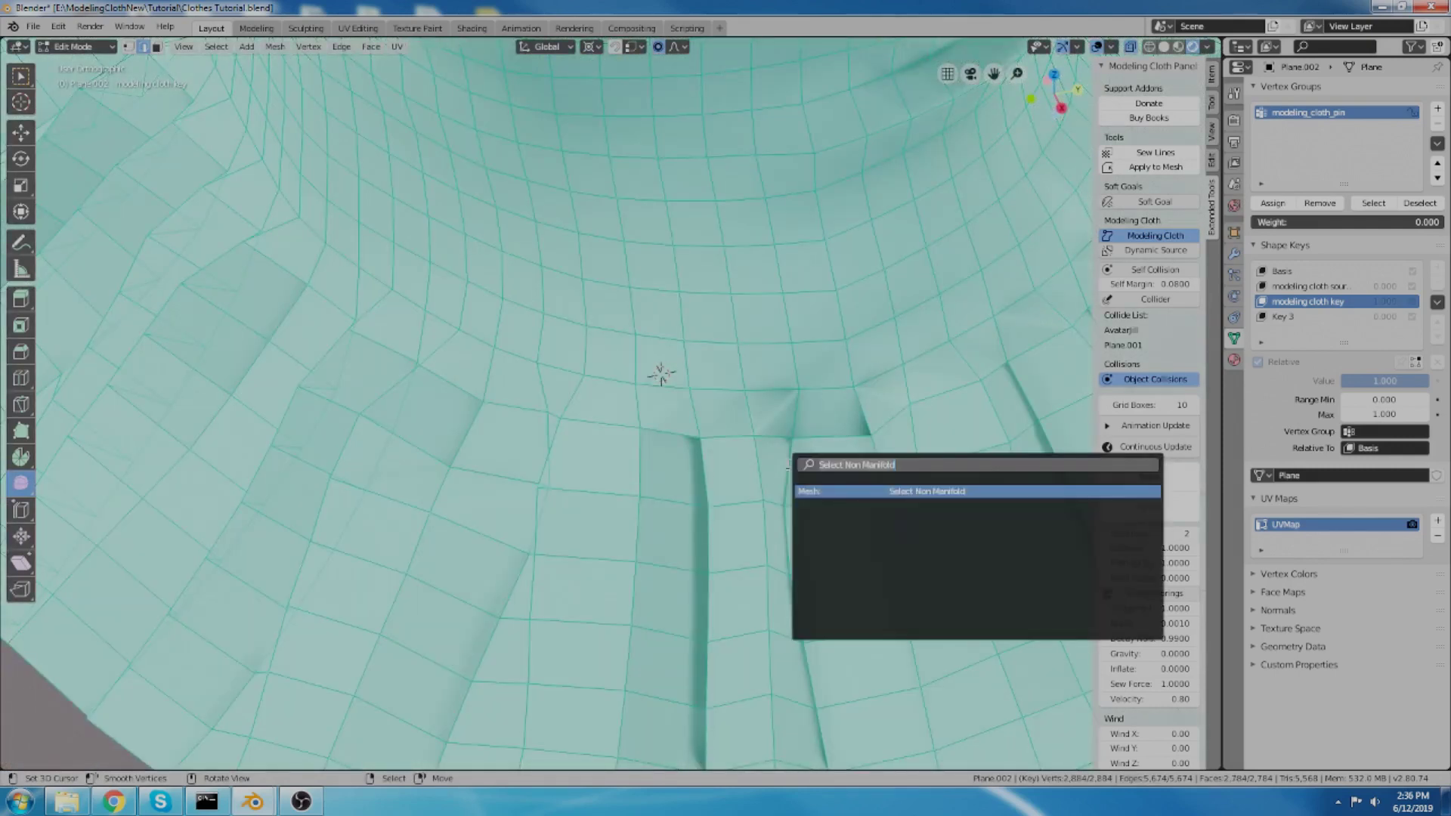
text(me)
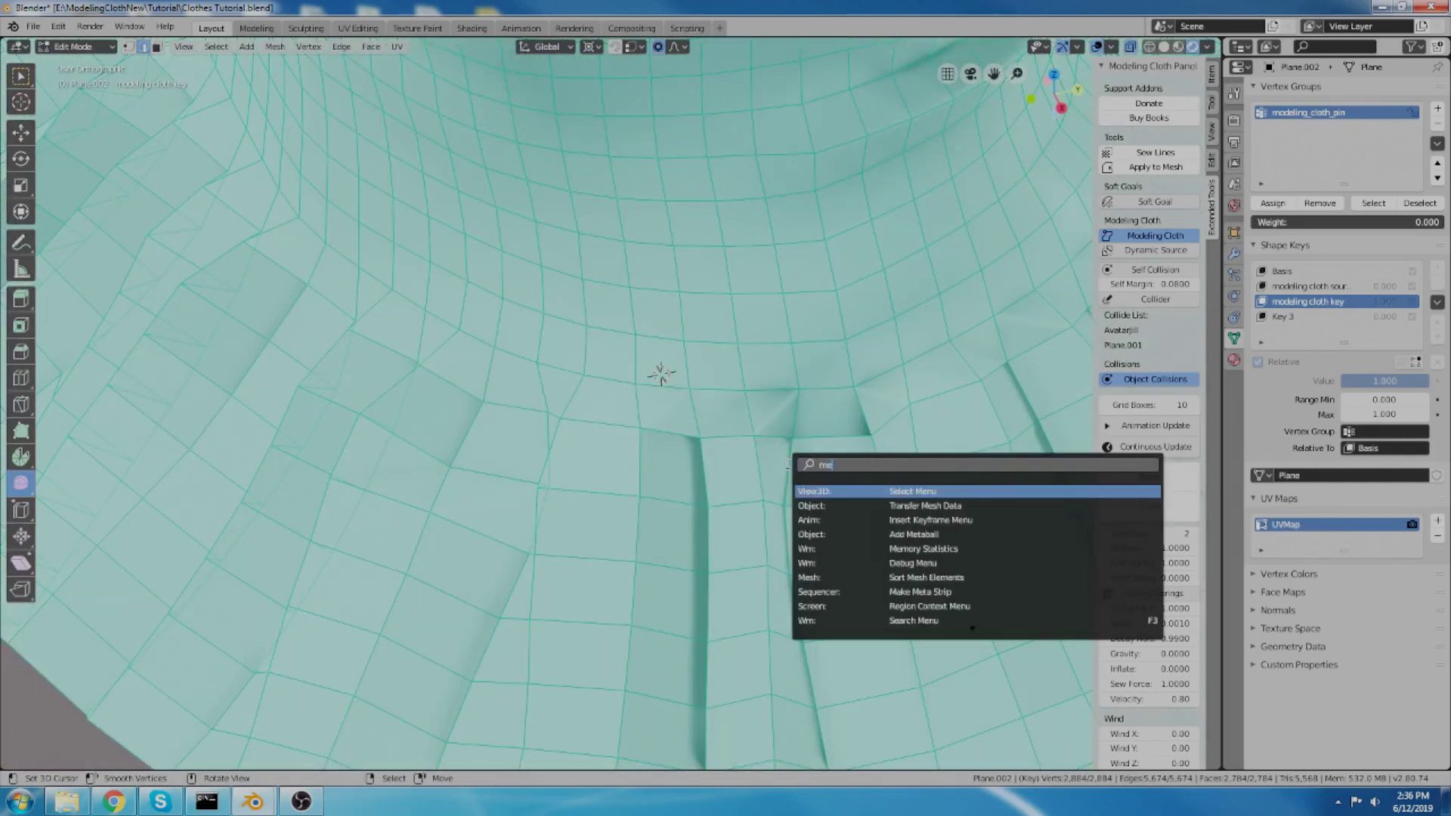
text(rg)
key(Return)
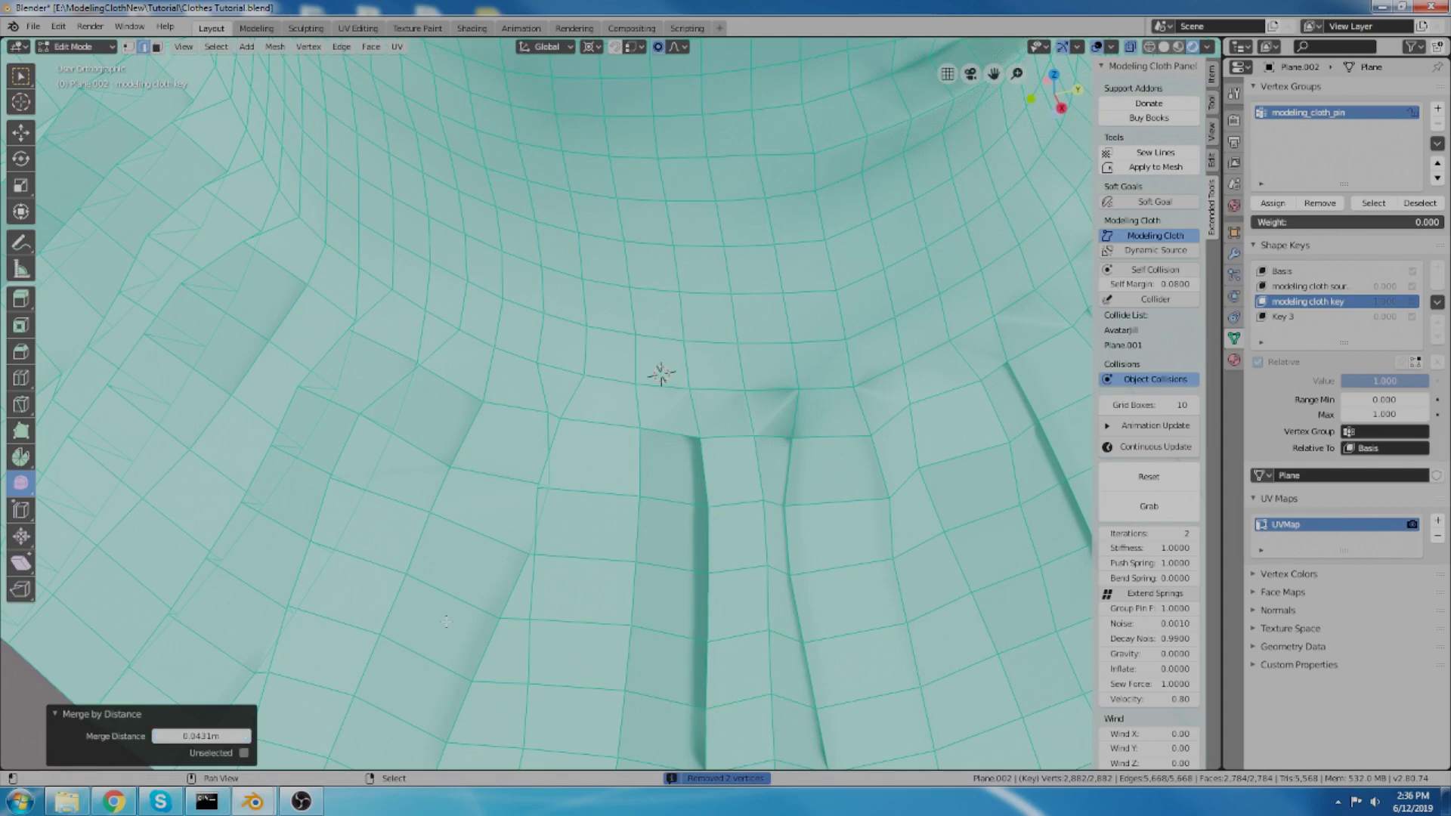
Step: Deselect everything, select the non-manifold geometry again and check the seam all around the skirt for unmerged edges
scroll(518, 447, down, 5)
middle_drag(606, 500, 628, 484)
key(alt+a)
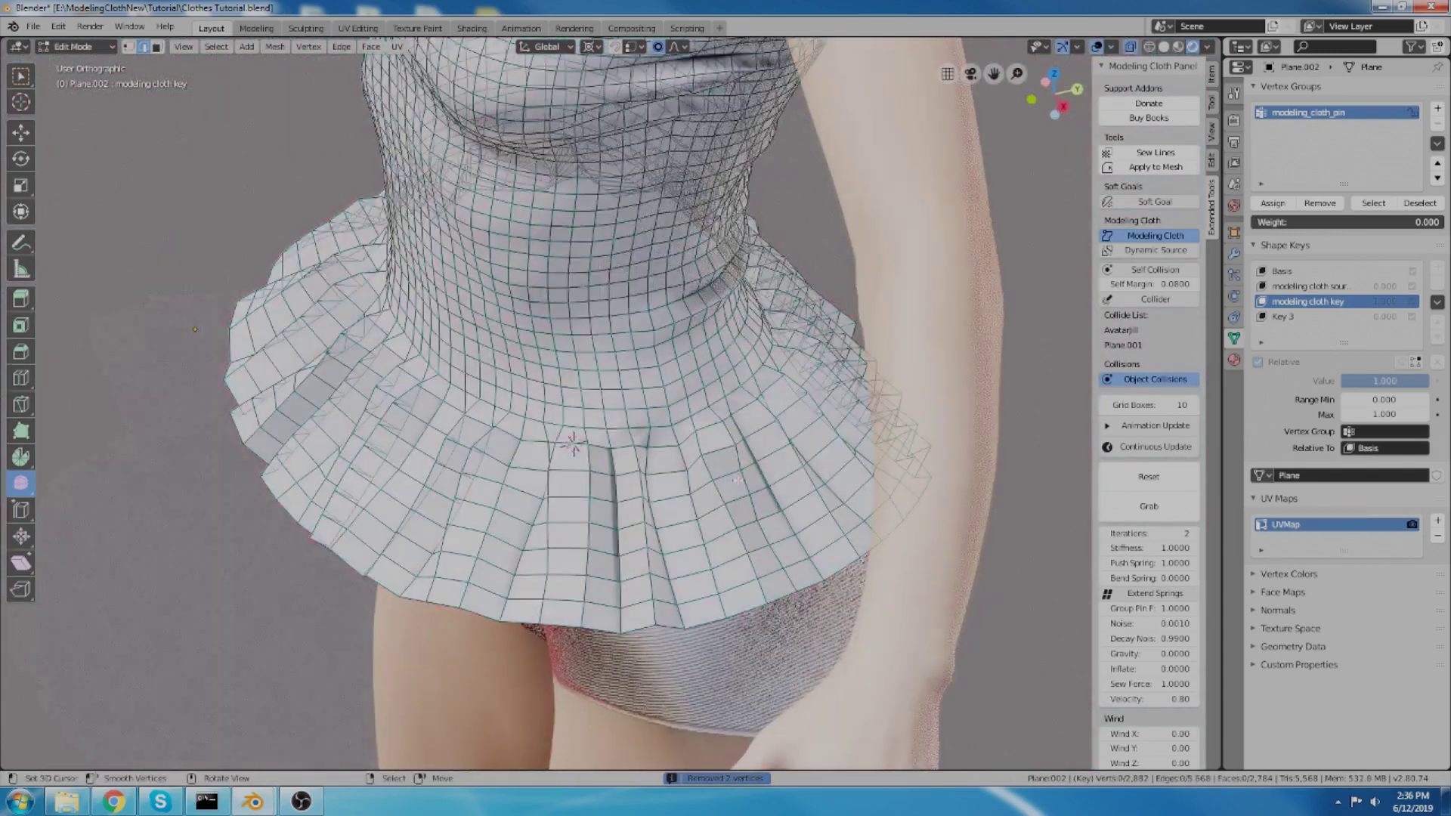
scroll(680, 461, up, 4)
key(F3)
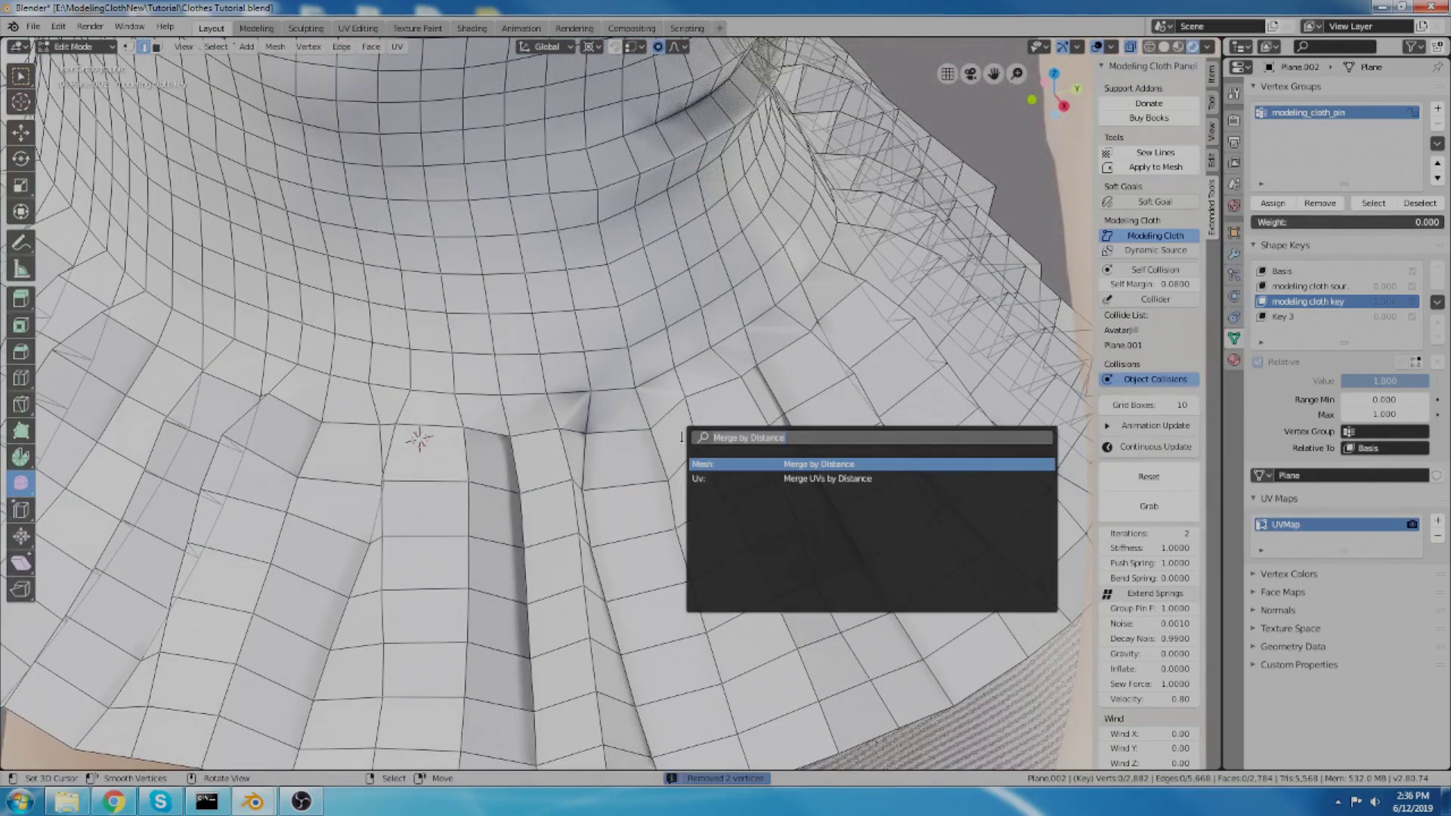
text(select non)
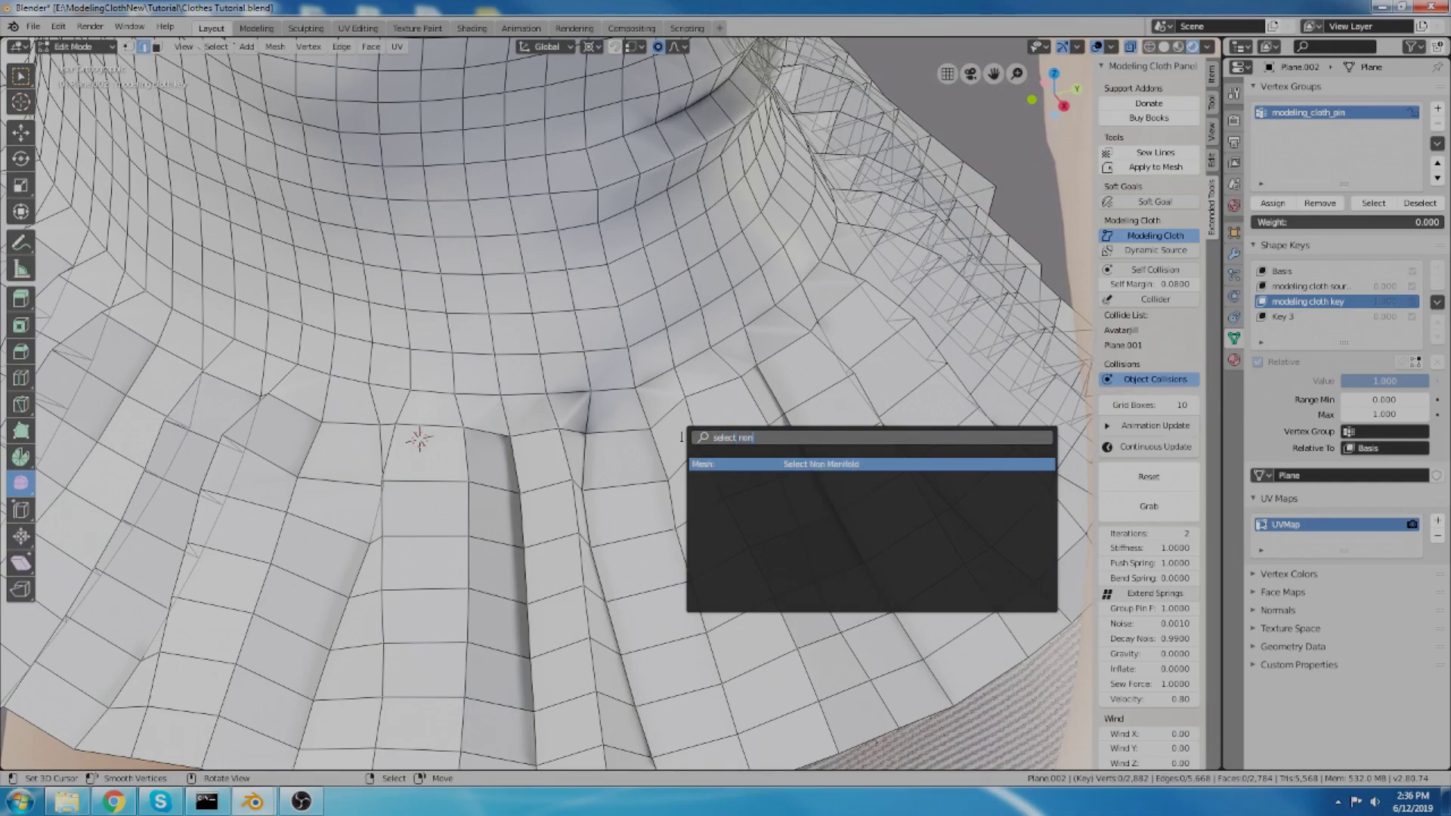
key(Return)
scroll(684, 437, down, 4)
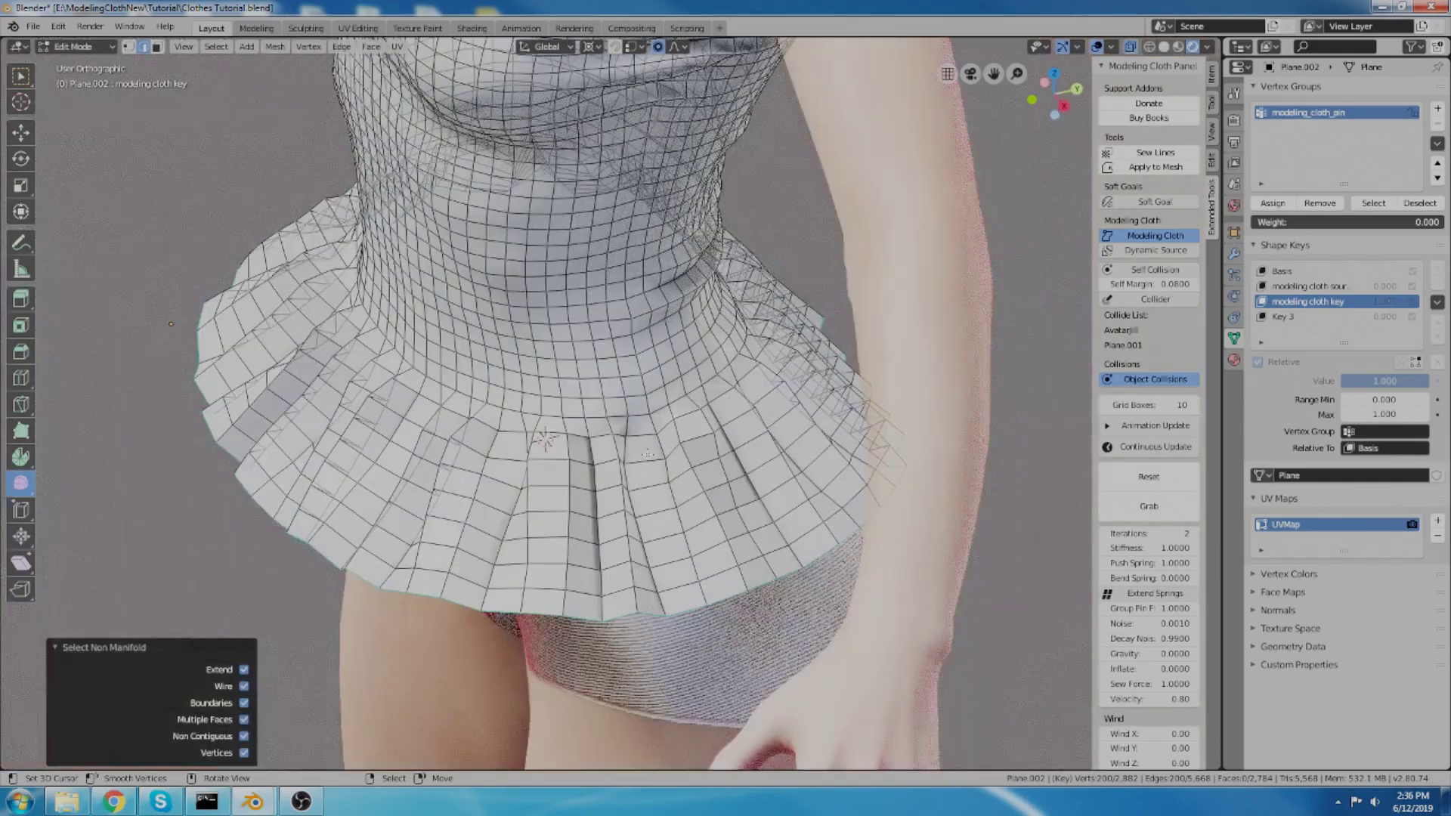
middle_drag(643, 513, 446, 461)
scroll(446, 461, down, 1)
middle_drag(907, 468, 728, 459)
middle_drag(821, 573, 764, 554)
Step: Return to Object Mode, give the garment a level 2 subdivision and apply Shade Smooth
key(Tab)
shift+middle_drag(674, 394, 773, 491)
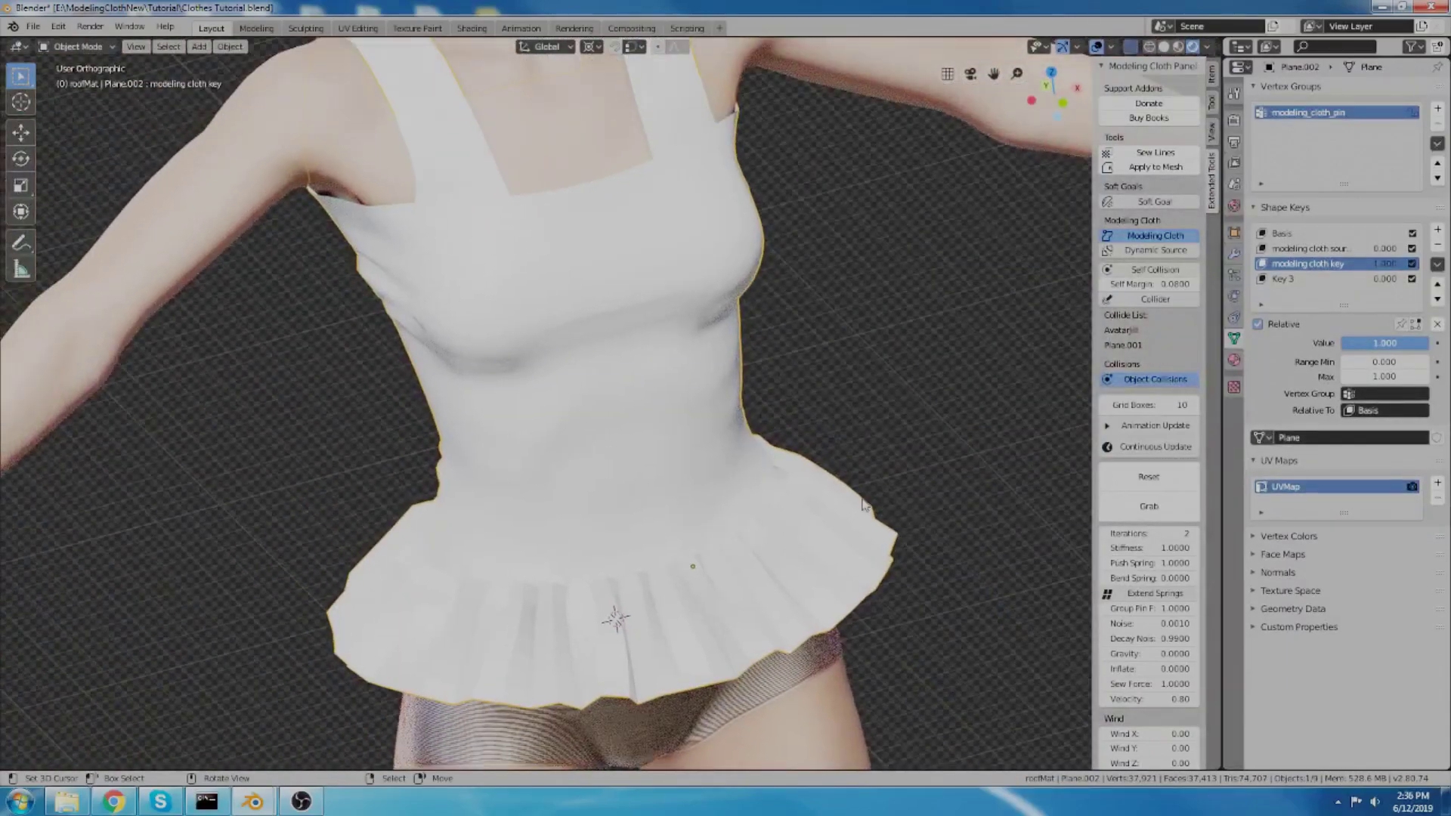
middle_drag(865, 505, 709, 548)
key(ctrl+2)
key(F3)
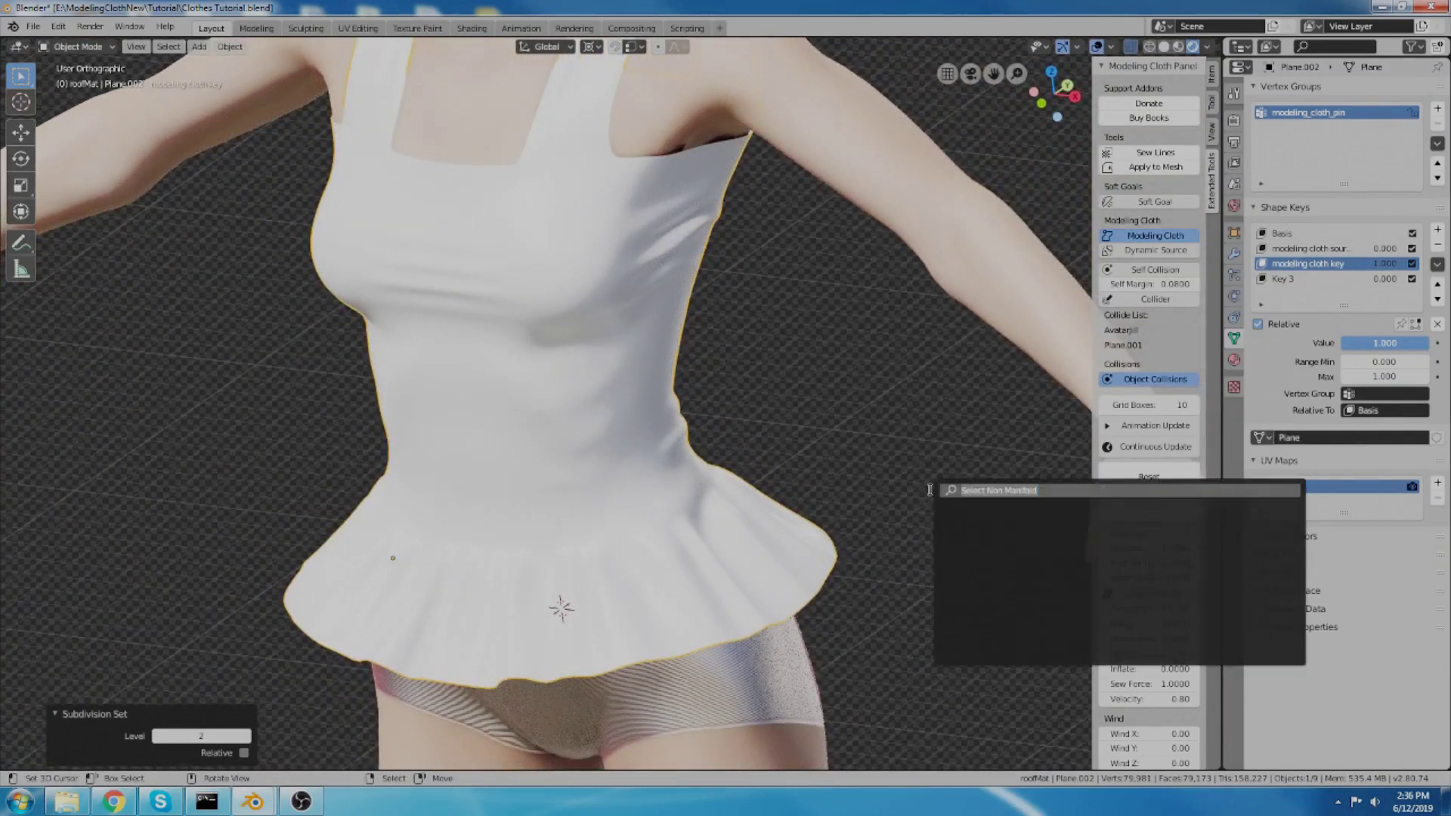
text(shade sm)
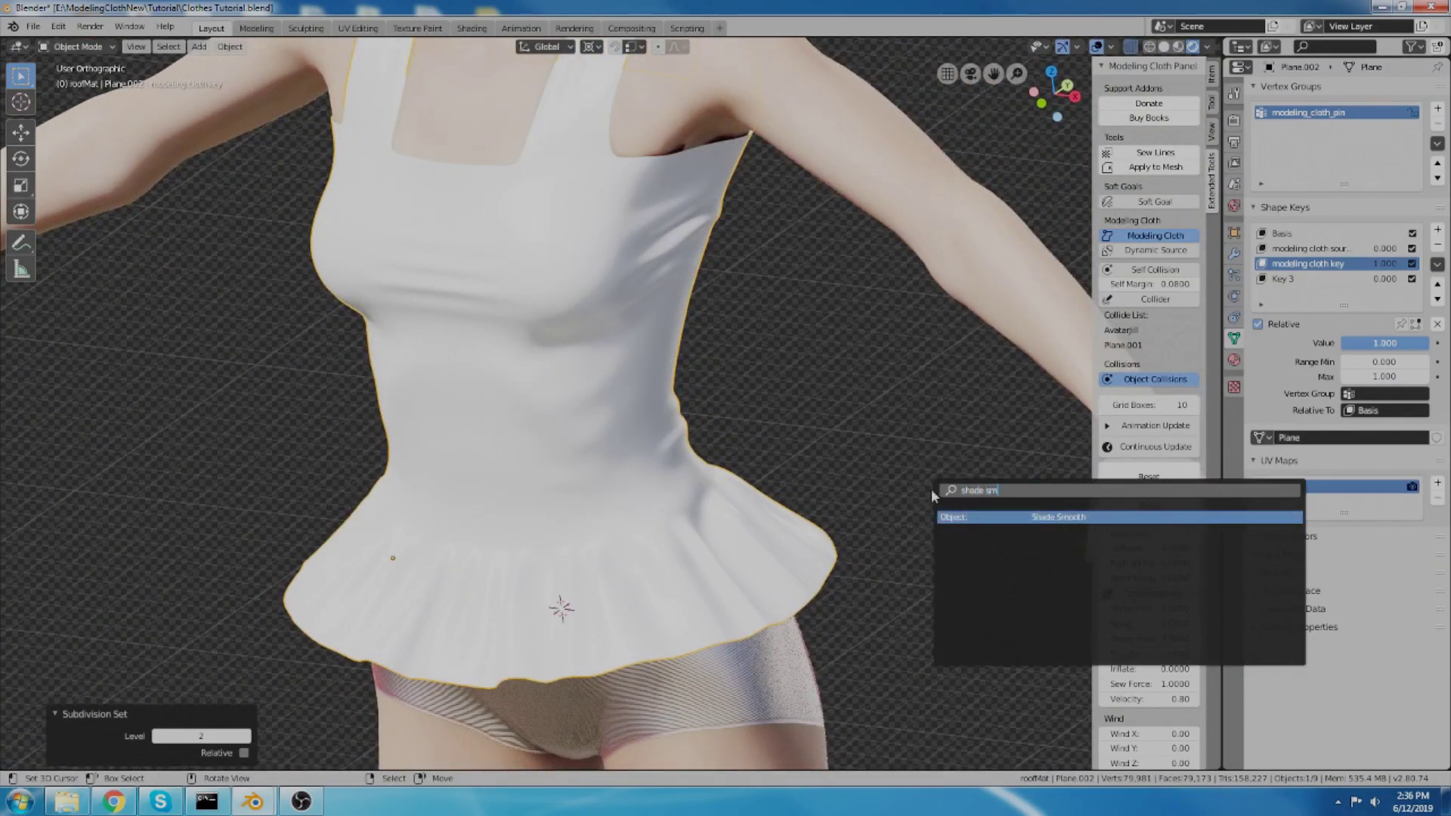
key(Return)
middle_drag(898, 459, 1174, 379)
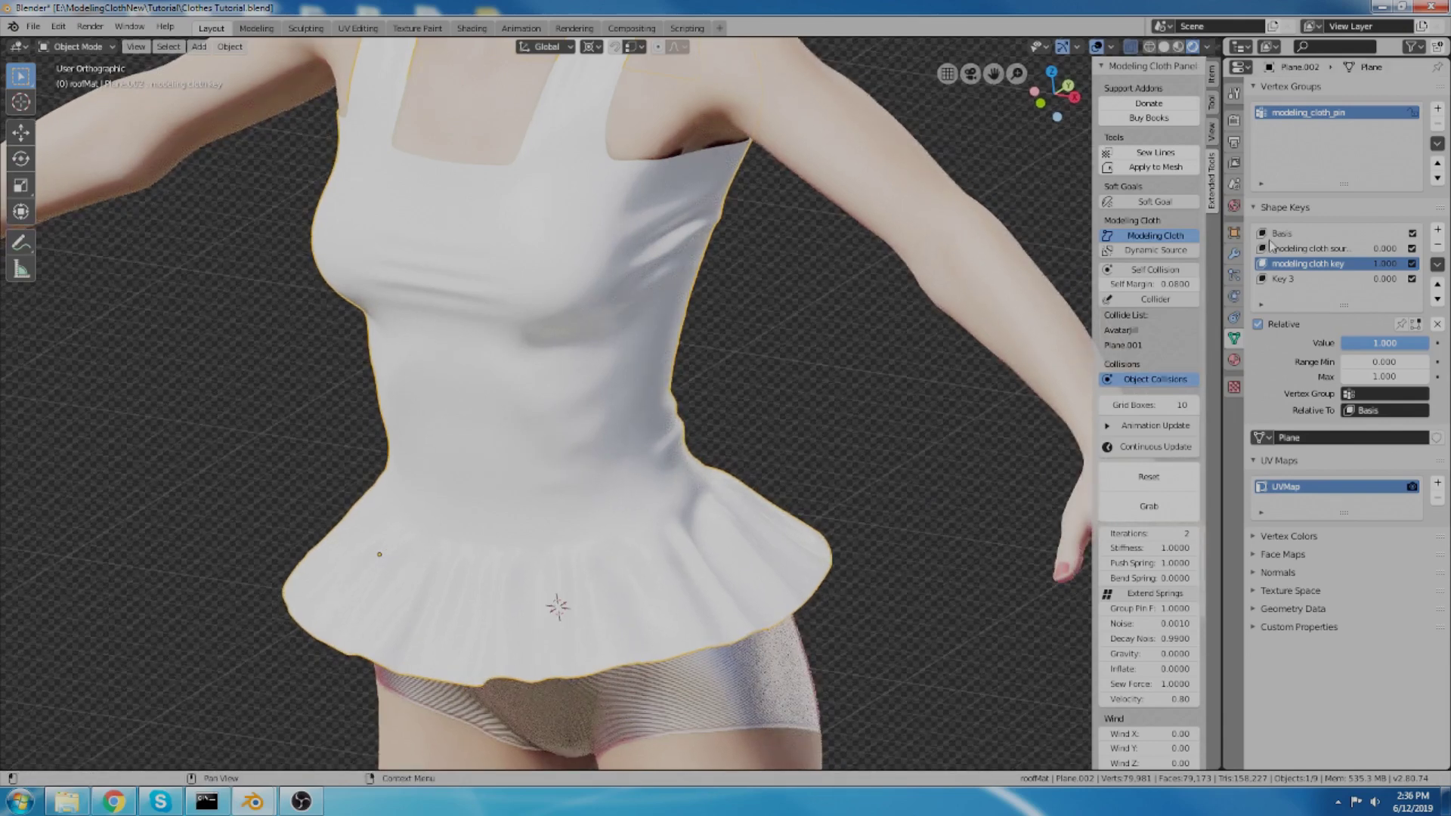
Step: Search the existing materials for silk and assign fabric_silk_cv10 to the garment
click(1234, 360)
click(1260, 155)
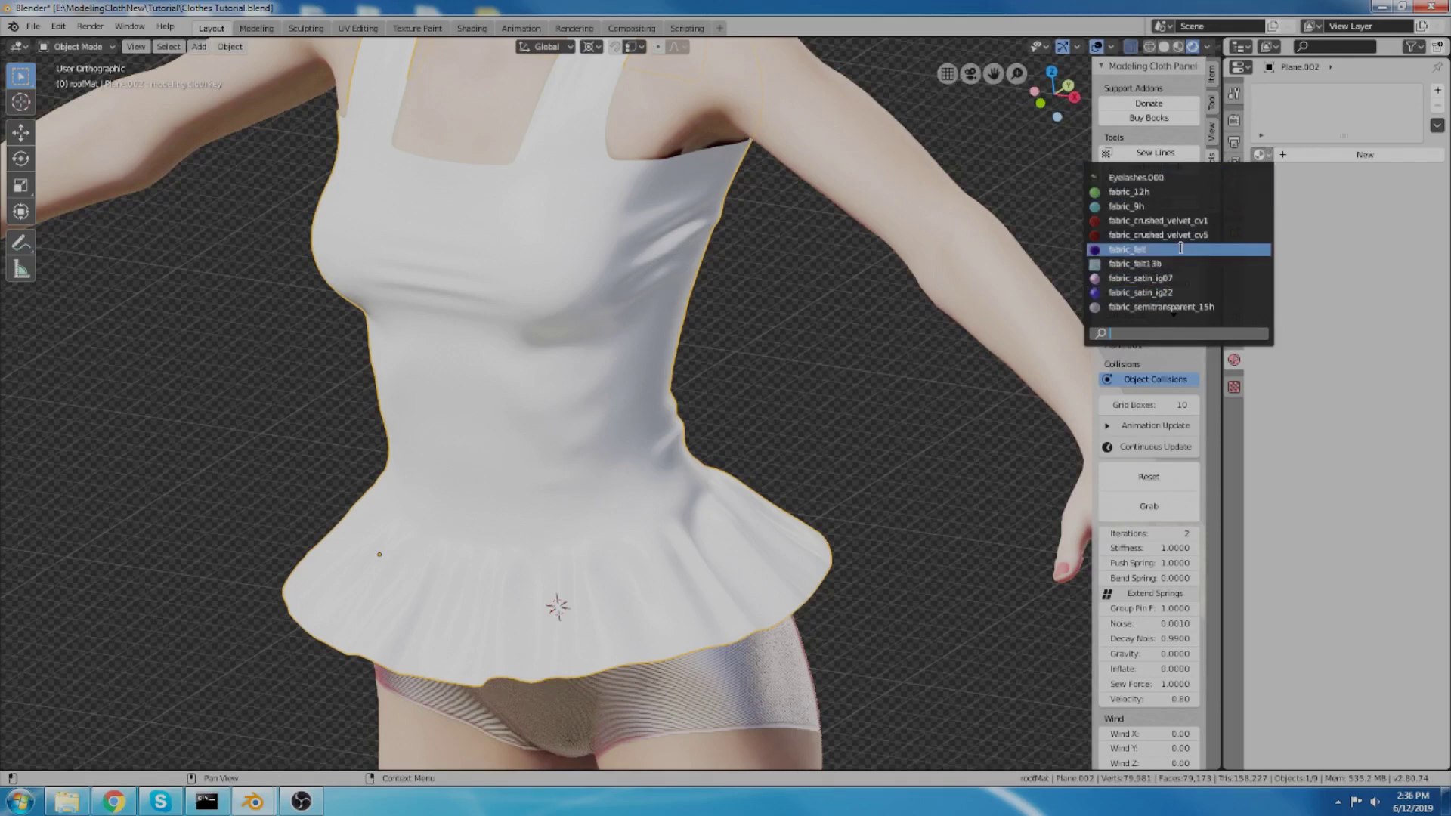
text(silk)
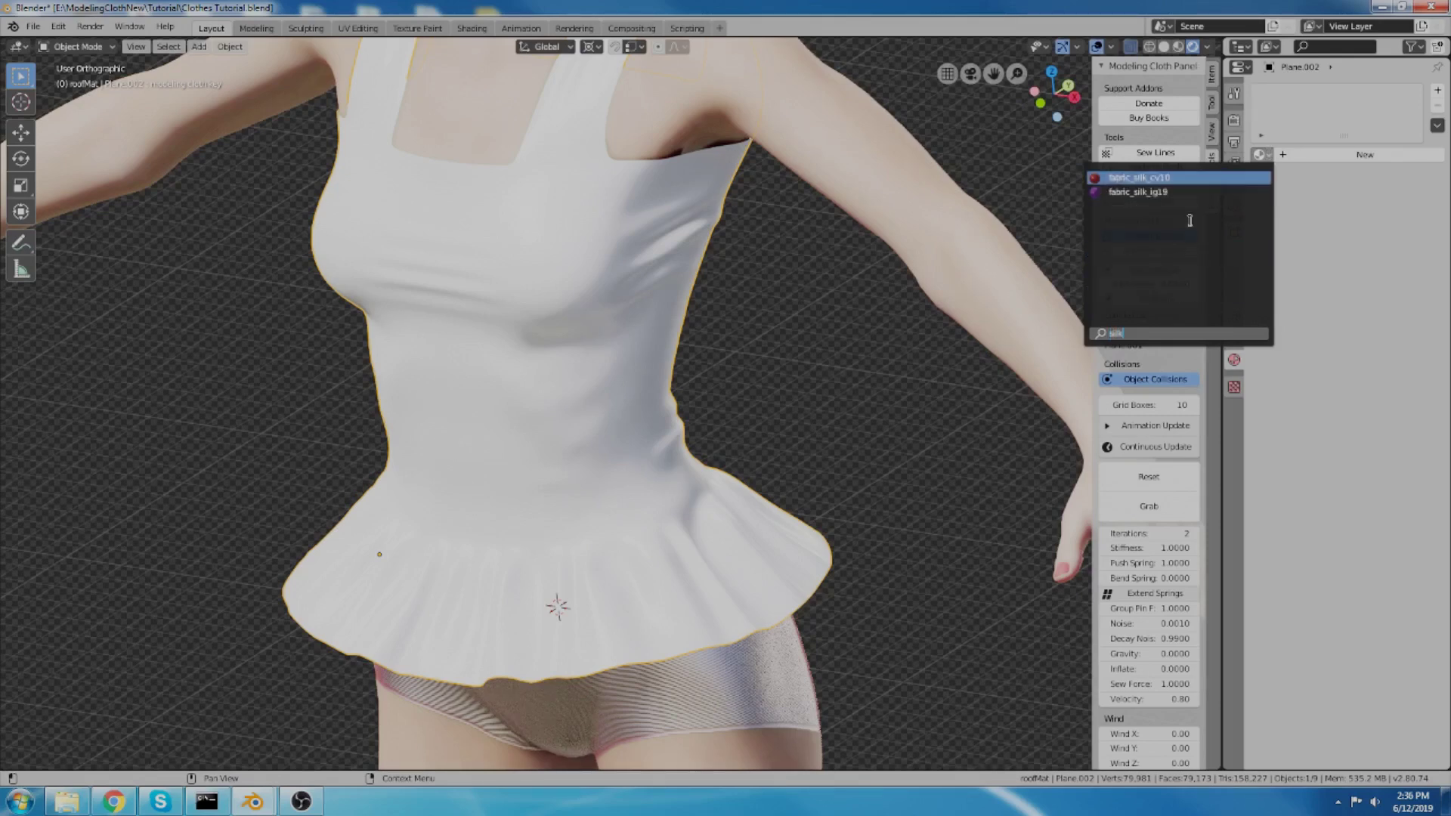
click(1165, 180)
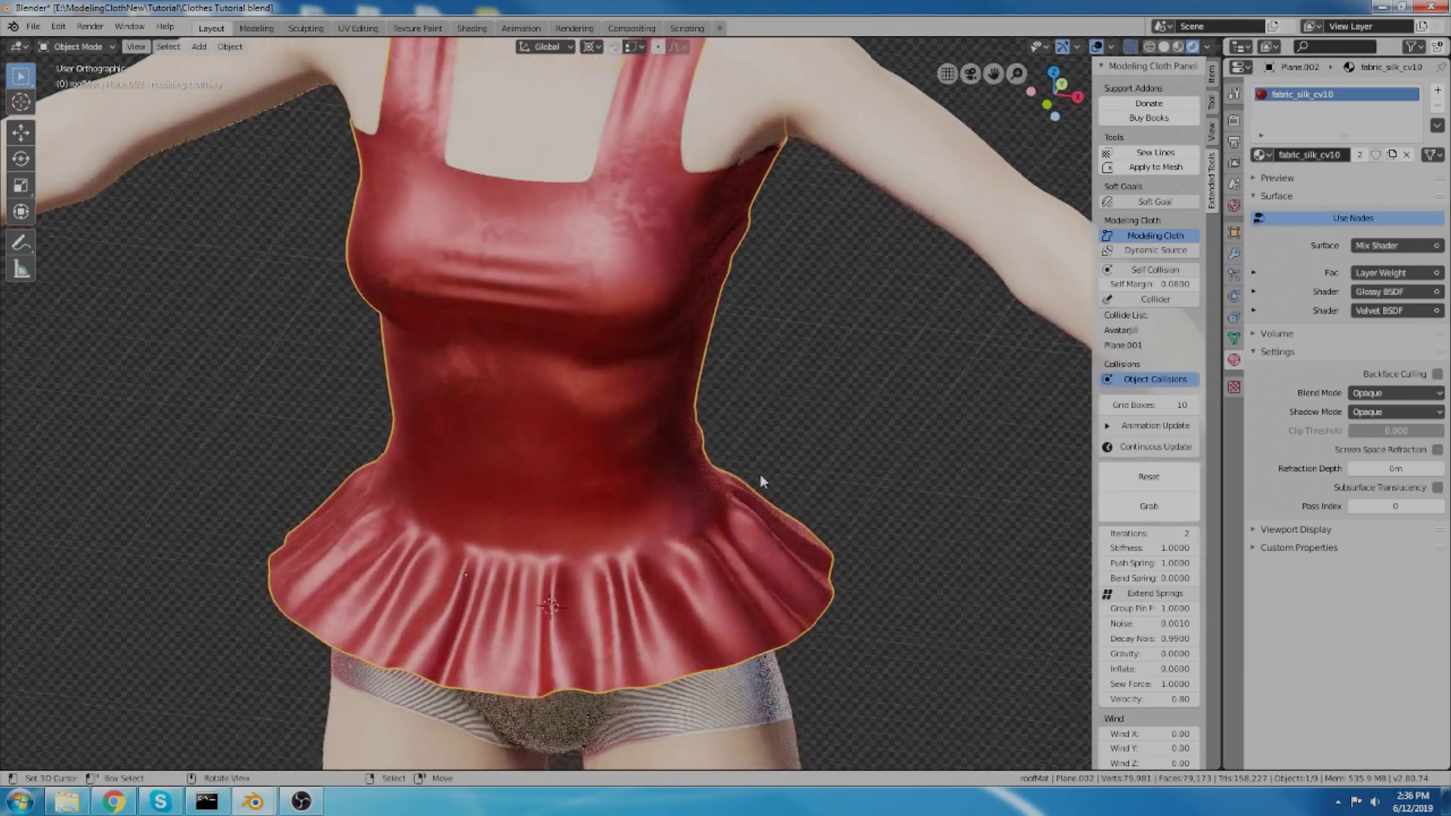
Step: Examine the silk garment on the avatar from several angles, checking the folds of the top and the skirt ruffles
middle_drag(764, 431, 479, 422)
middle_drag(569, 407, 698, 491)
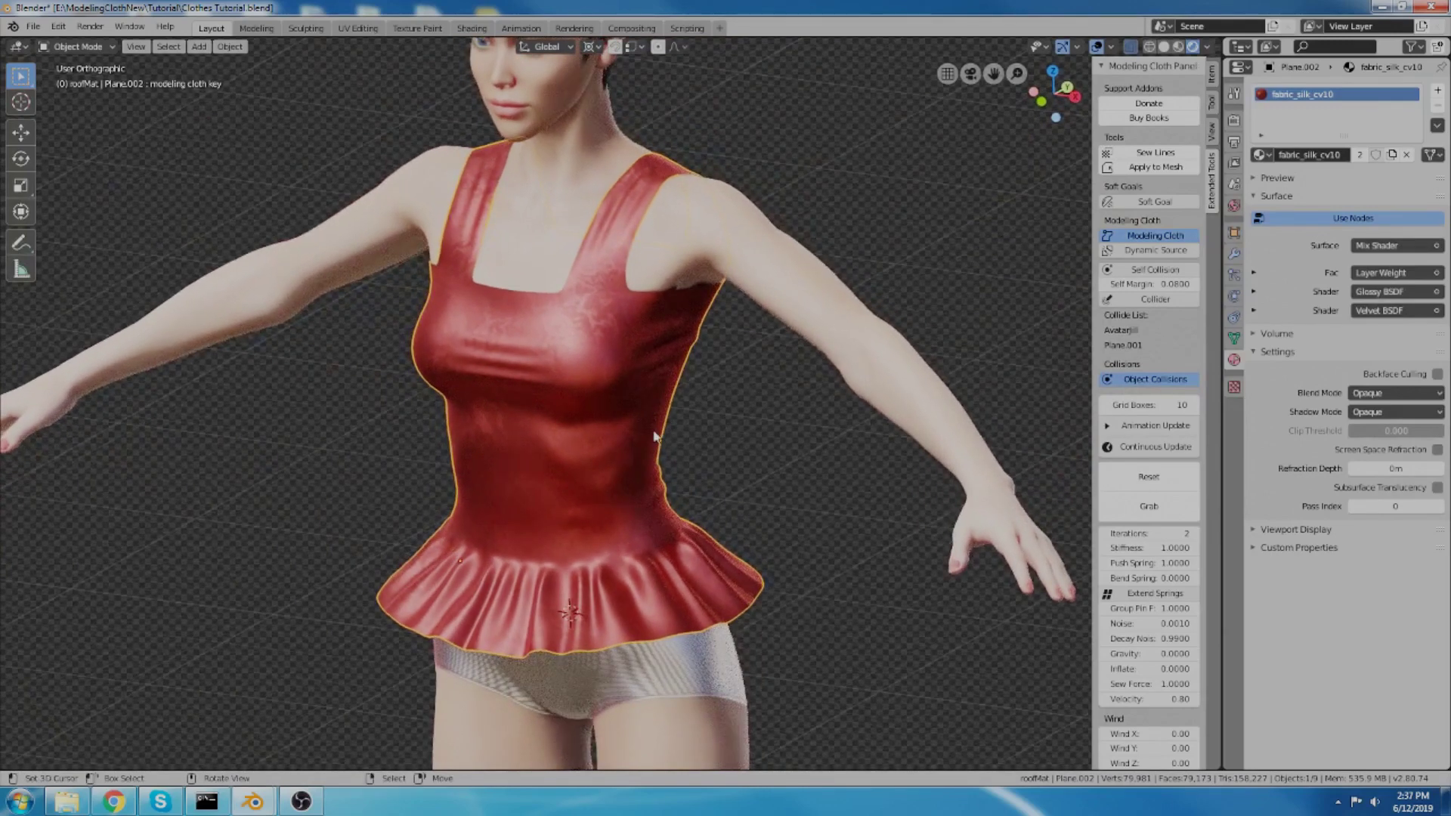
middle_drag(655, 436, 754, 499)
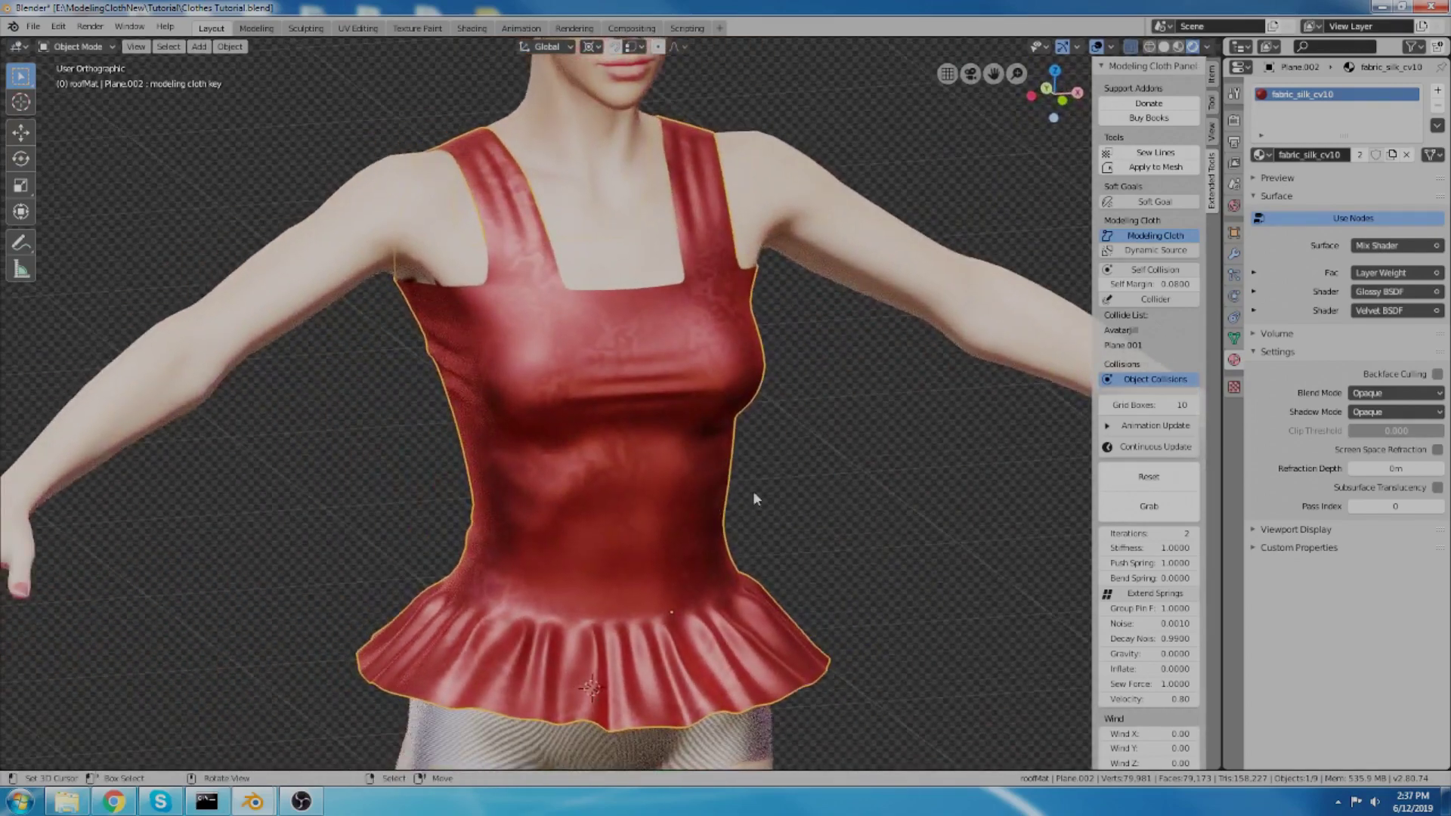
scroll(745, 508, down, 2)
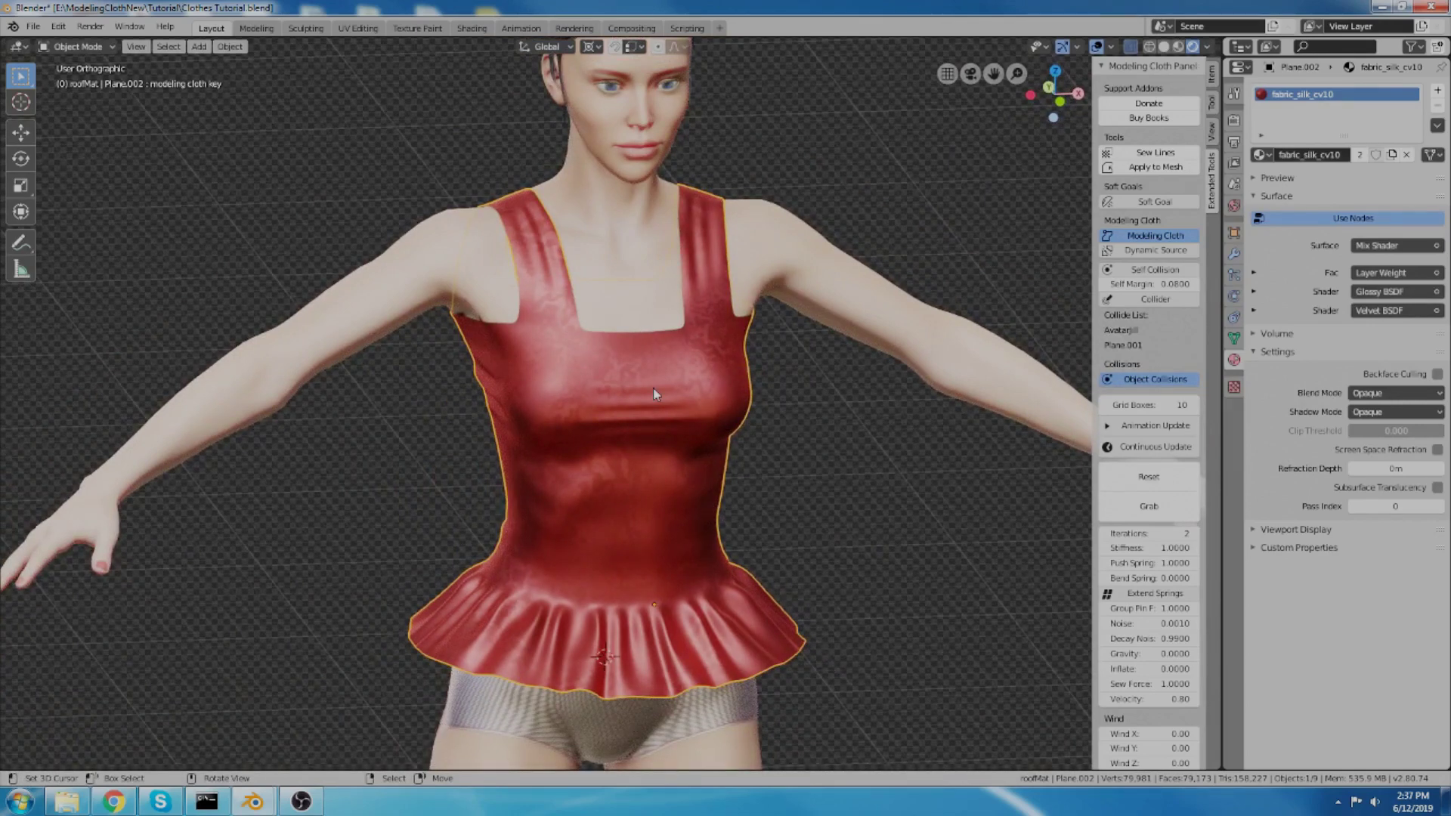
scroll(654, 393, up, 1)
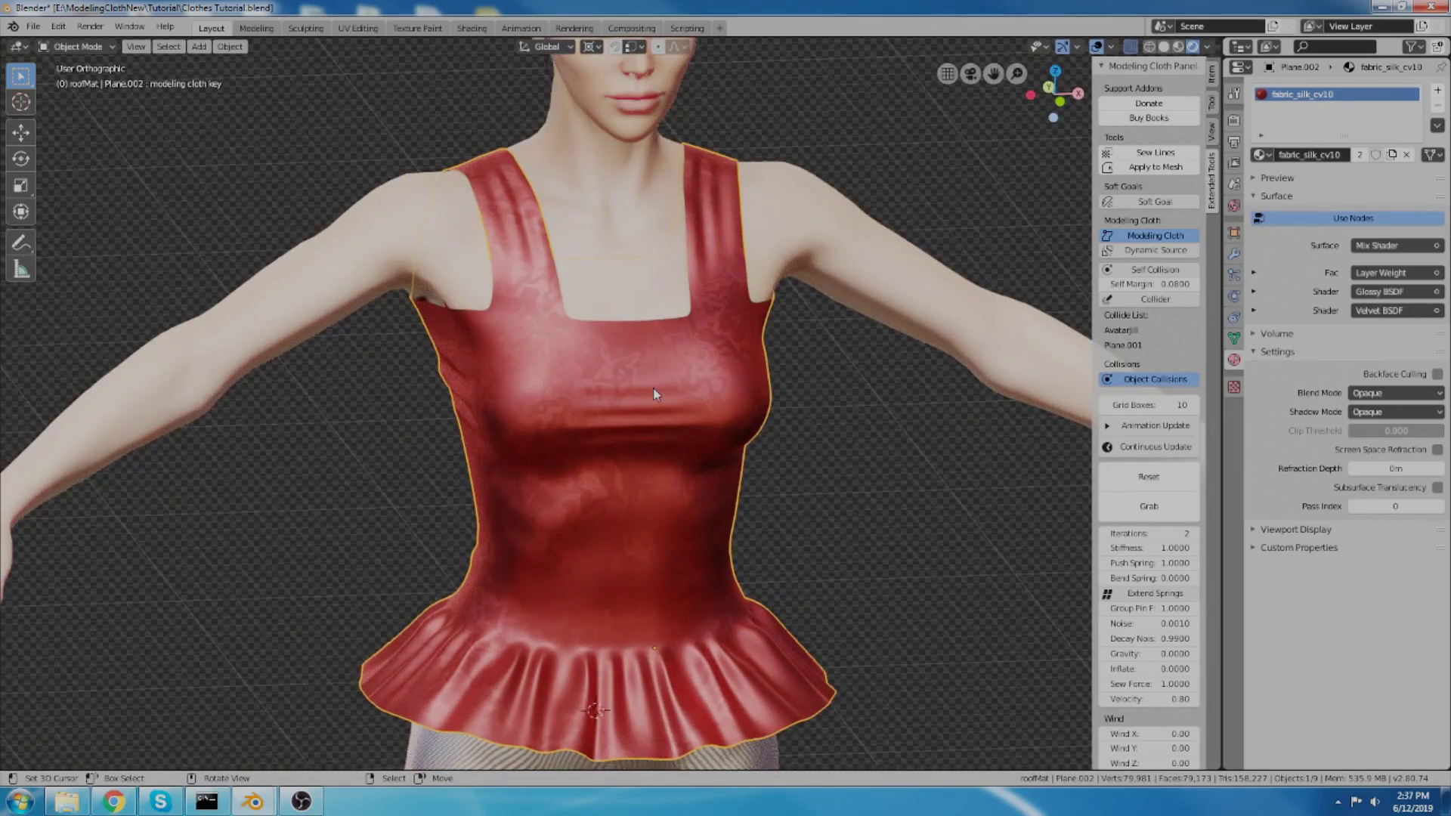
middle_drag(617, 342, 615, 351)
middle_drag(629, 403, 645, 429)
middle_drag(601, 385, 560, 496)
scroll(561, 506, down, 2)
scroll(571, 476, up, 2)
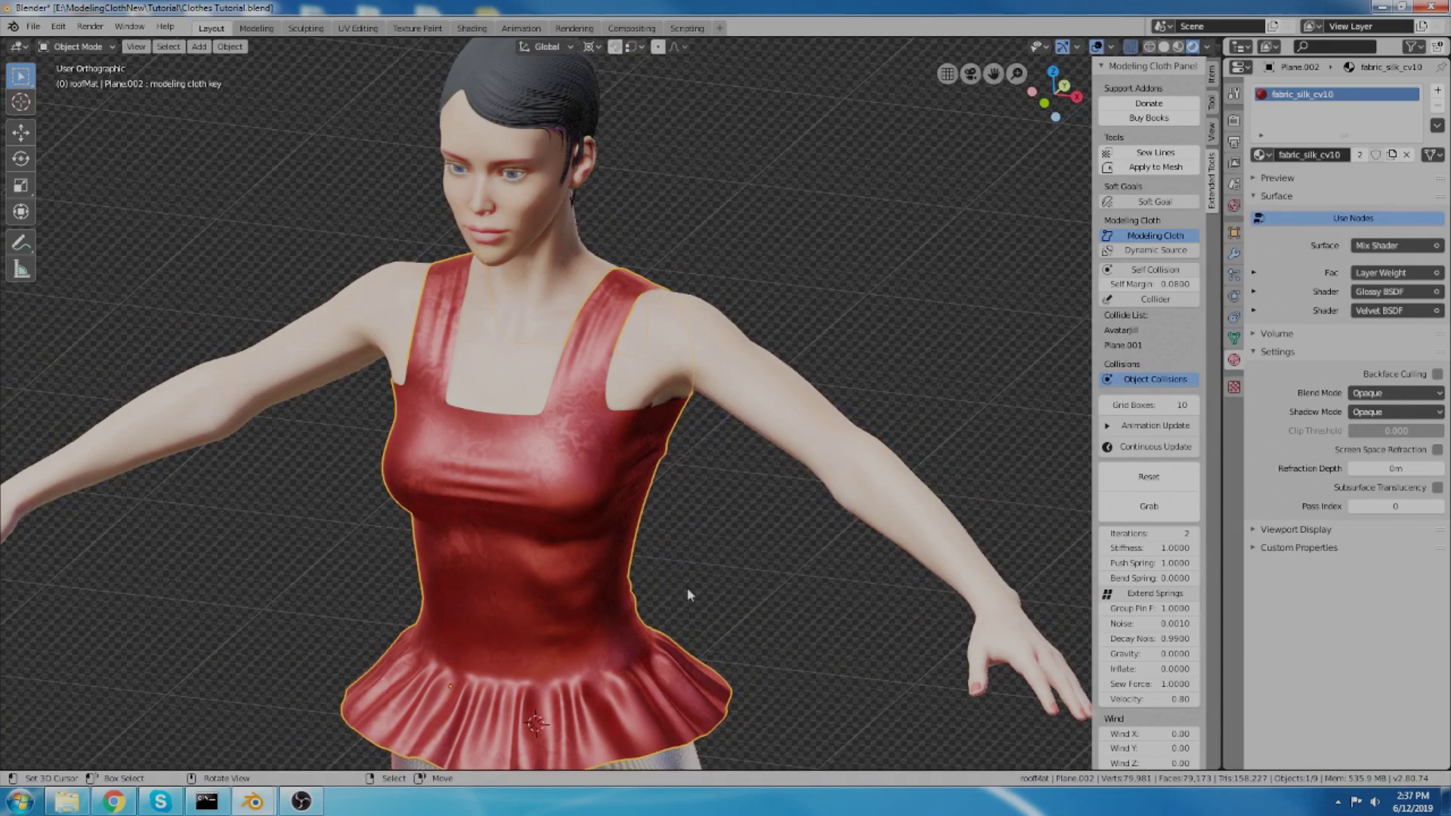
middle_drag(687, 588, 680, 595)
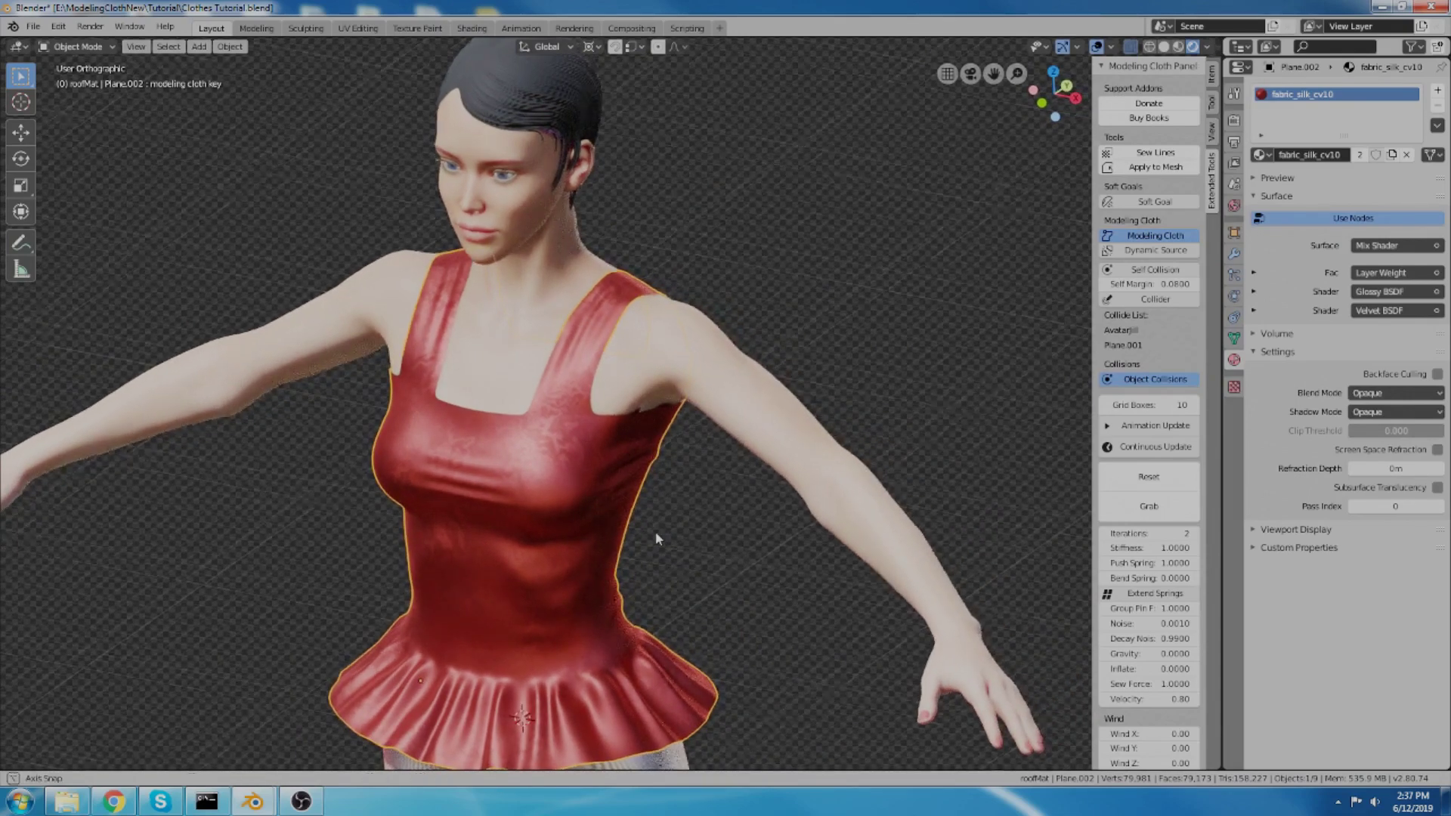
middle_drag(668, 539, 653, 491)
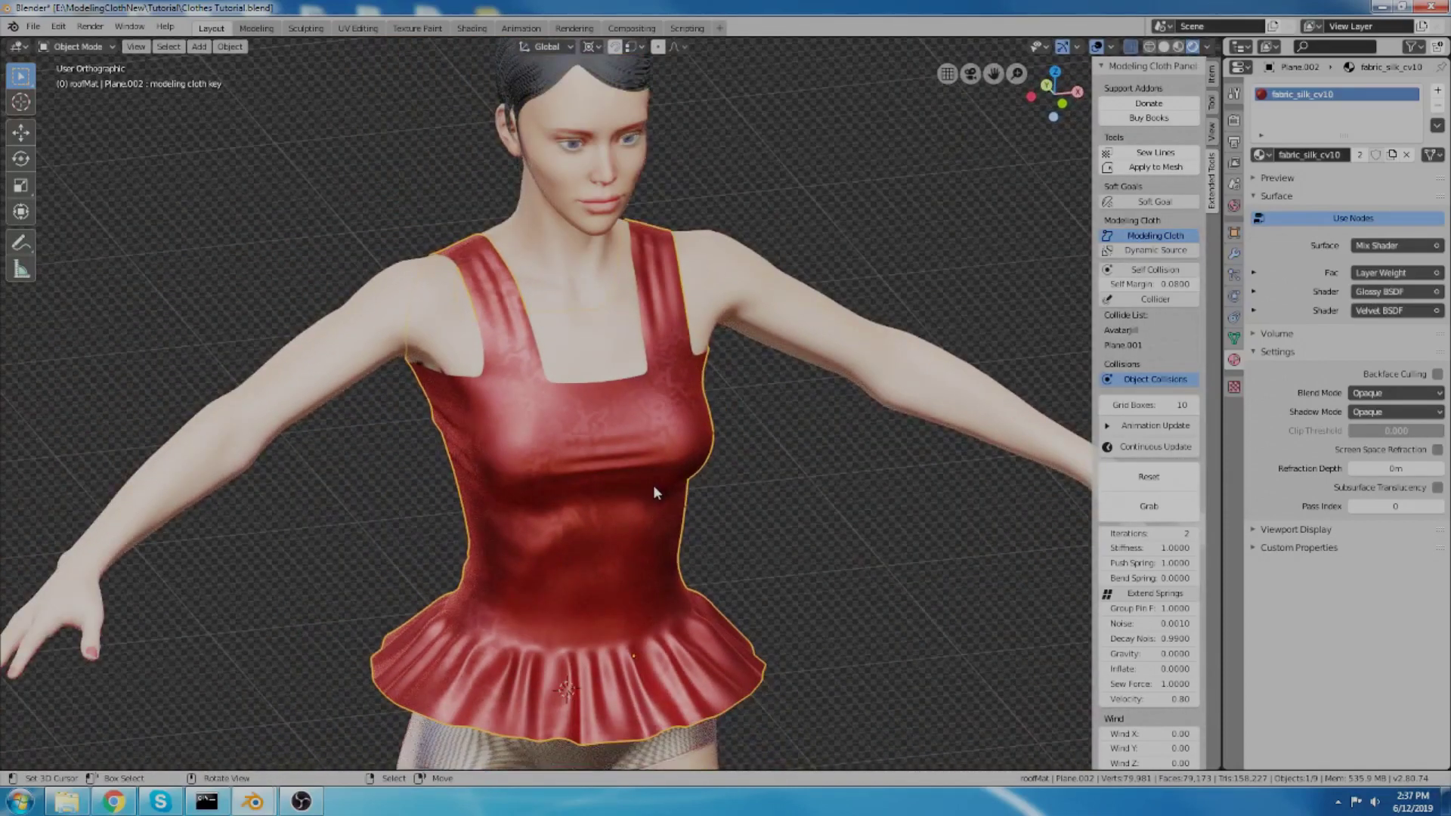